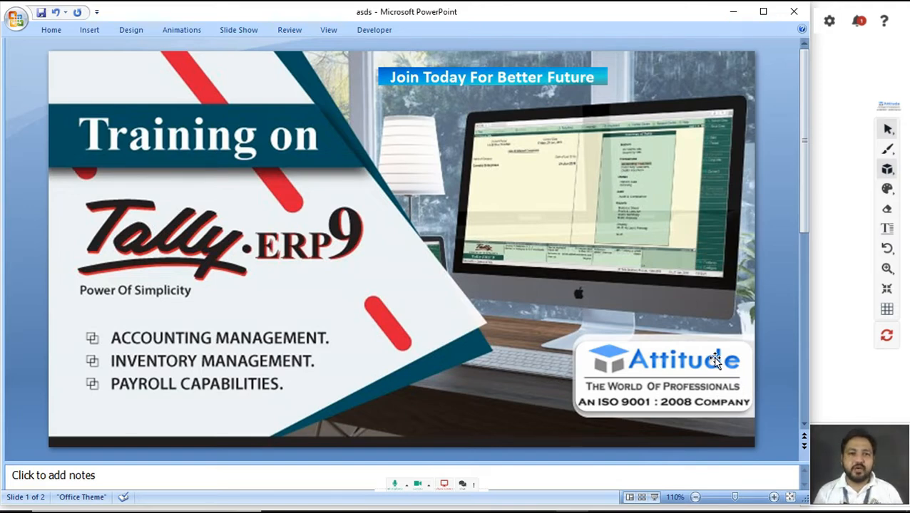
Show slide 2 with the Tally session topics, then minimize PowerPoint to reveal Tally.ERP 9.
scroll(715, 361, "down", 1)
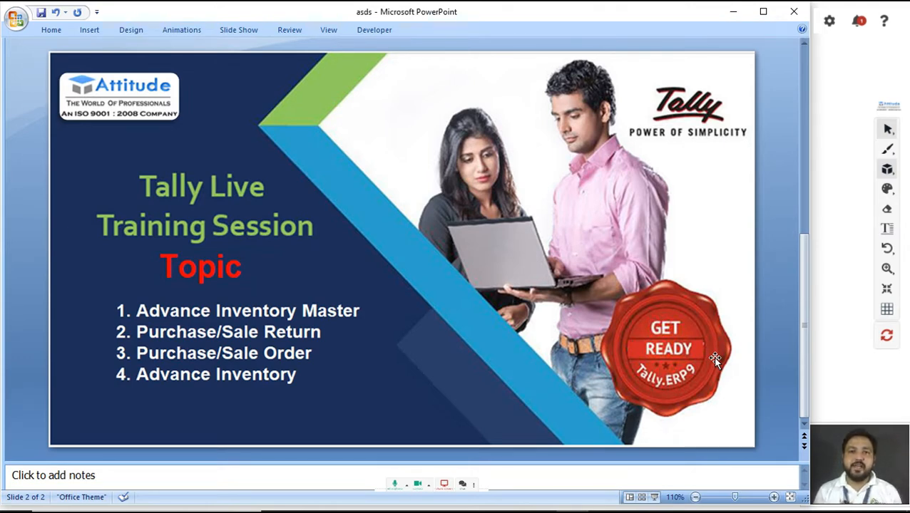
left_click(731, 16)
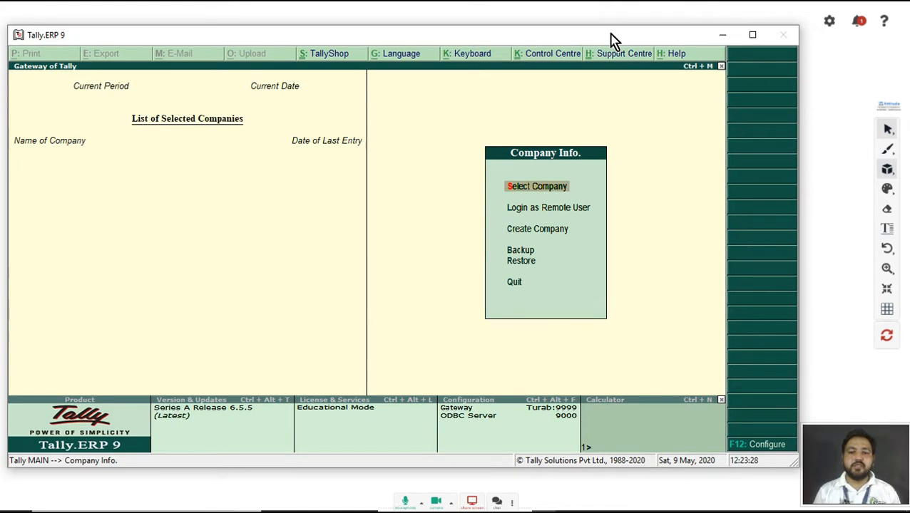
Create a new company under its company name with books beginning 1-4-2020, and accept it.
left_click(721, 400)
key("Down")
key("Down")
key("Up")
key("Up")
key("Down")
key("Down")
key("Return")
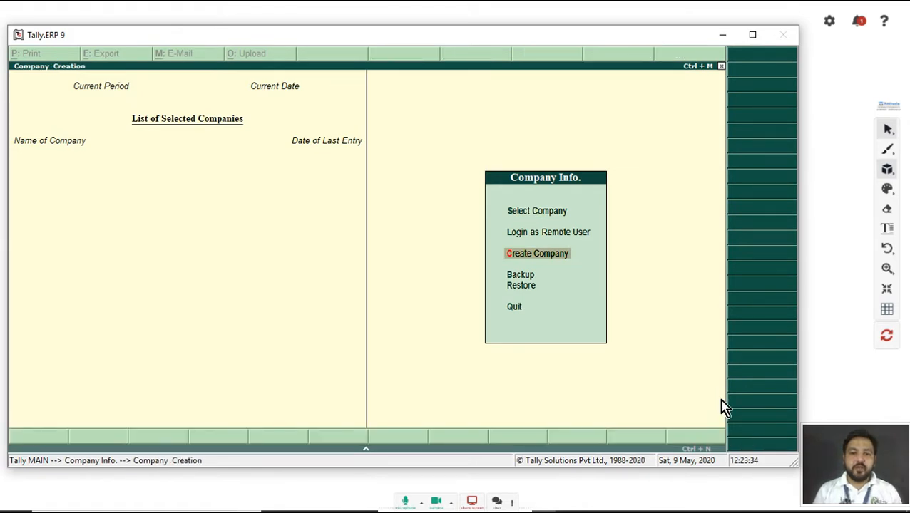
type("Turab Haider Inv")
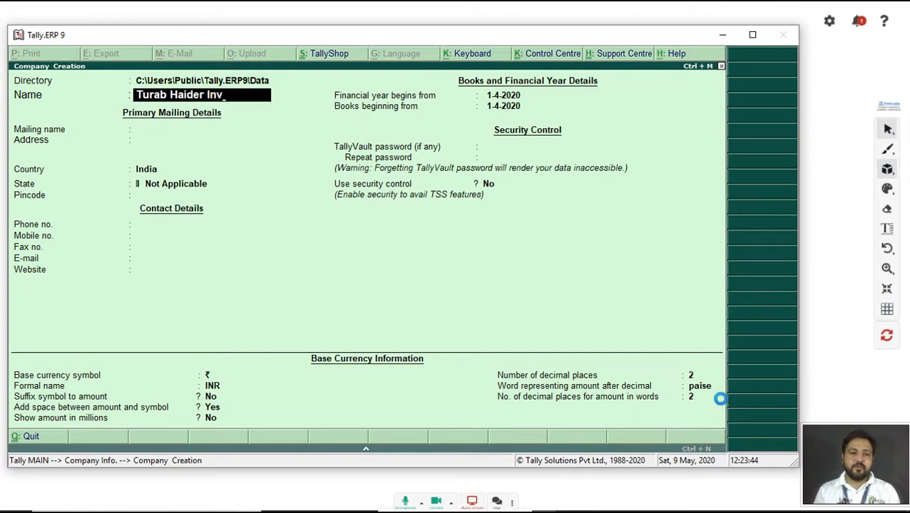
key("ctrl+a")
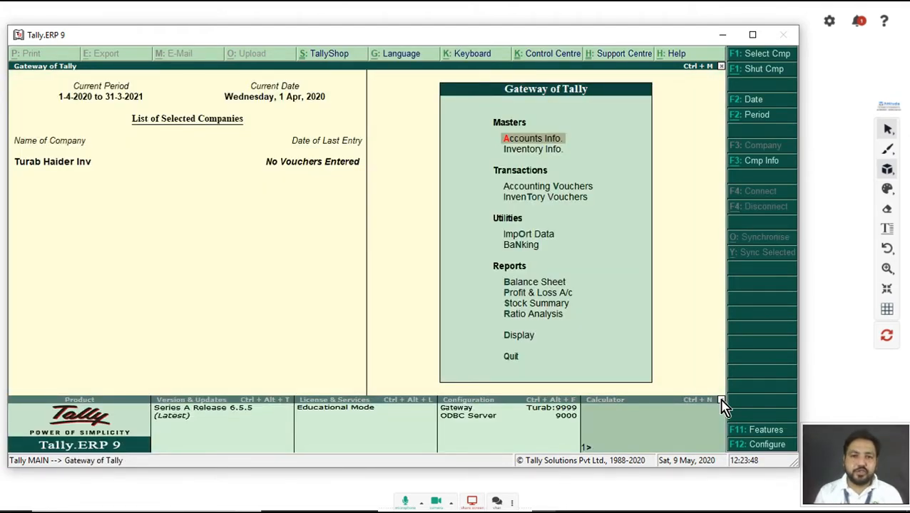
key("Down")
key("Up")
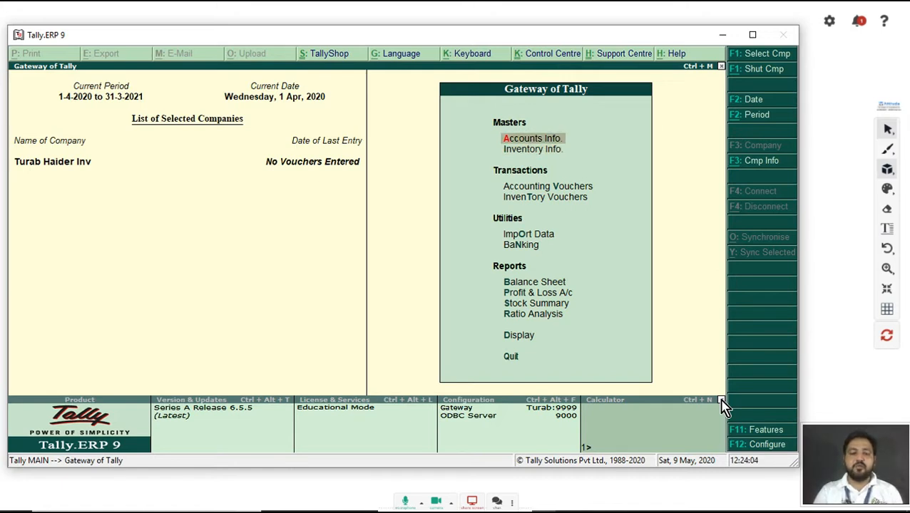
Set multiple godowns, stock categories, batch-wise details and batch expiry dates to Yes in Inventory Features.
key("F11")
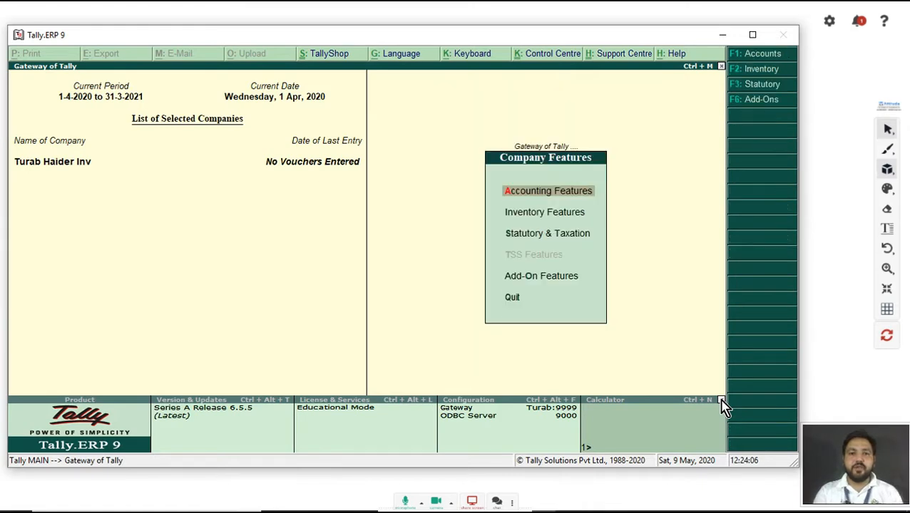
key("F2")
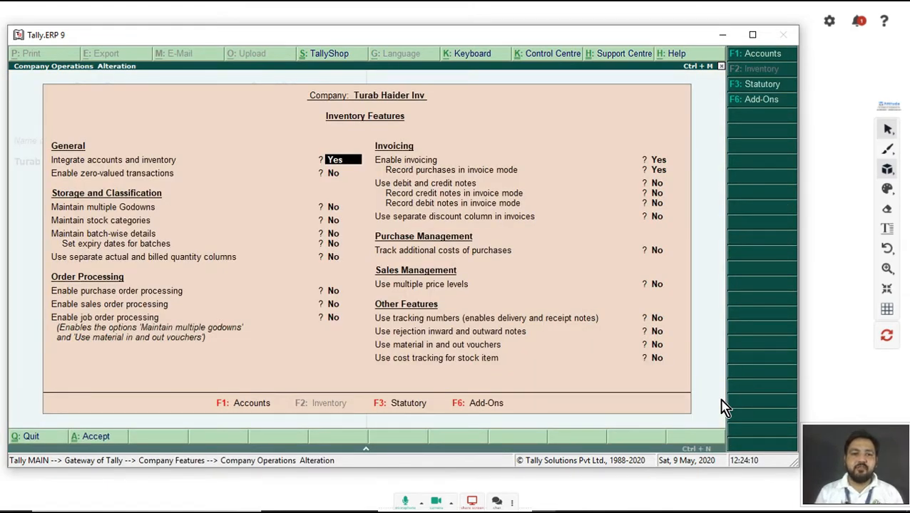
key("Return")
key("Return")
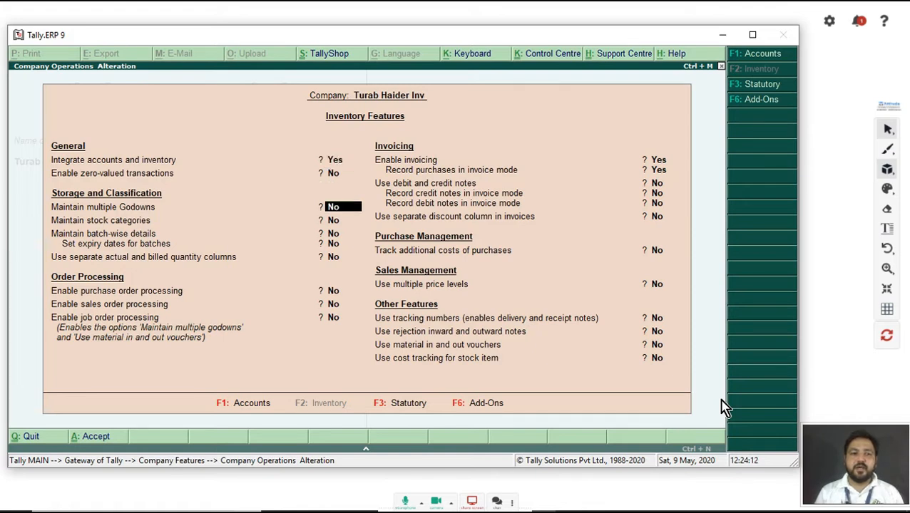
type("y")
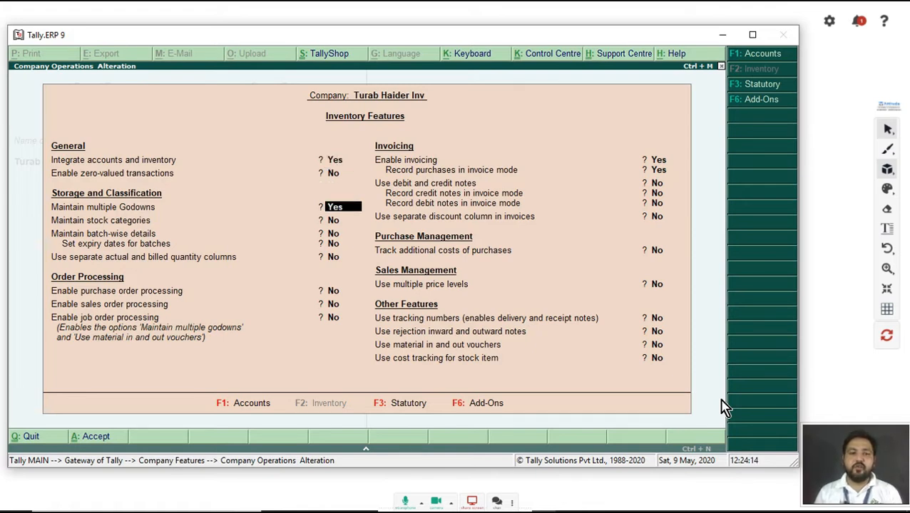
key("Return")
type("y")
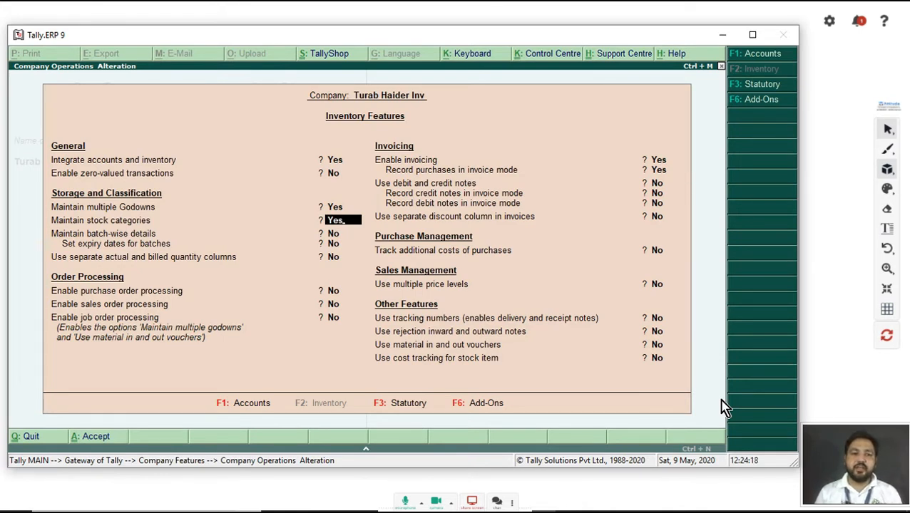
key("Return")
type("y")
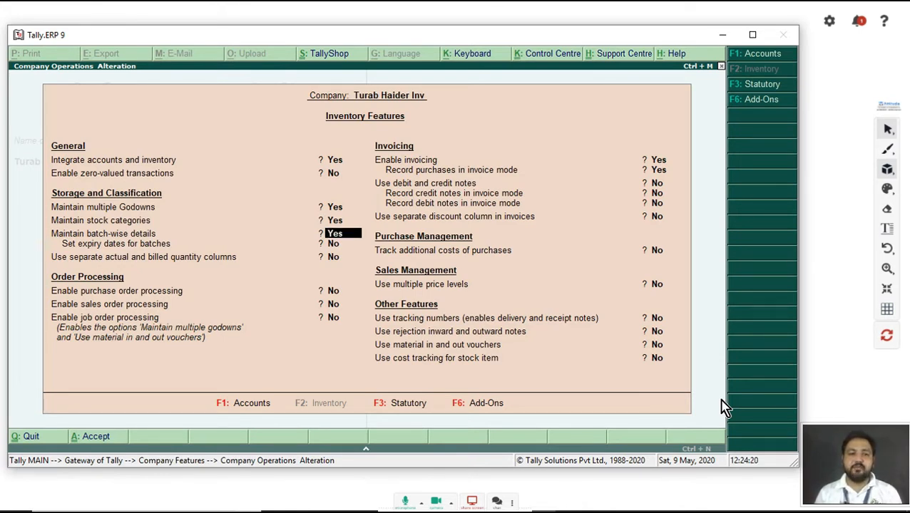
key("Return")
type("y")
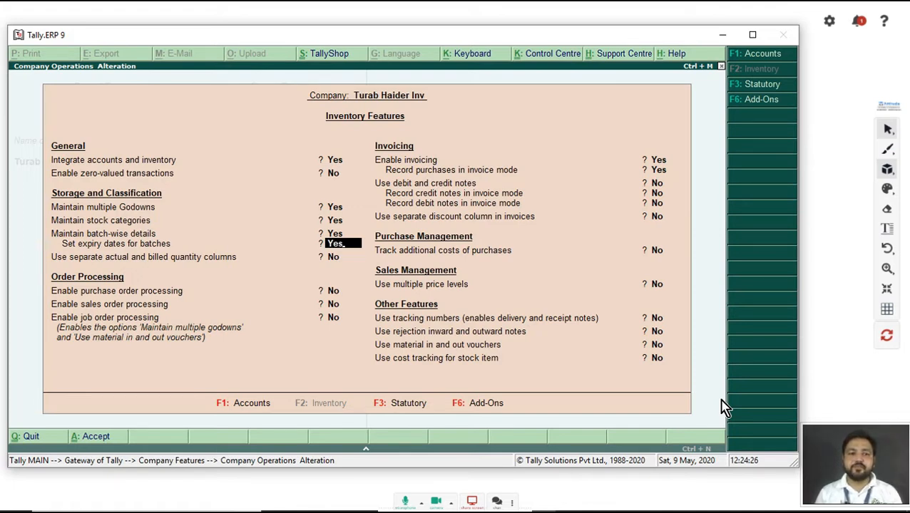
key("Return")
key("Return")
key("Return")
key("Return")
key("Return")
key("Return")
key("Return")
key("Return")
key("Return")
key("Return")
key("Return")
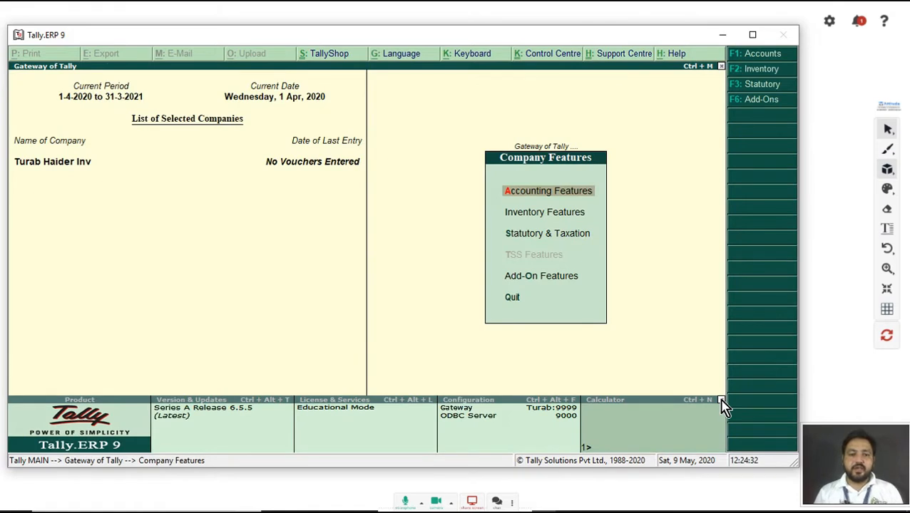
Create stock group LG under Primary with item quantities added set to Yes.
key("Escape")
key("Down")
key("Return")
key("Down")
key("Down")
key("Down")
key("Up")
key("Up")
key("Down")
key("Down")
key("Down")
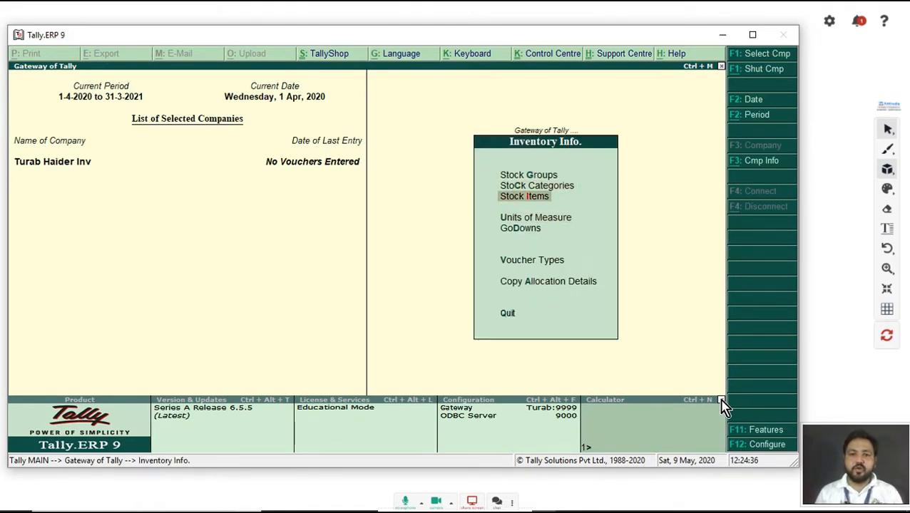
key("Up")
key("Up")
key("Up")
key("Up")
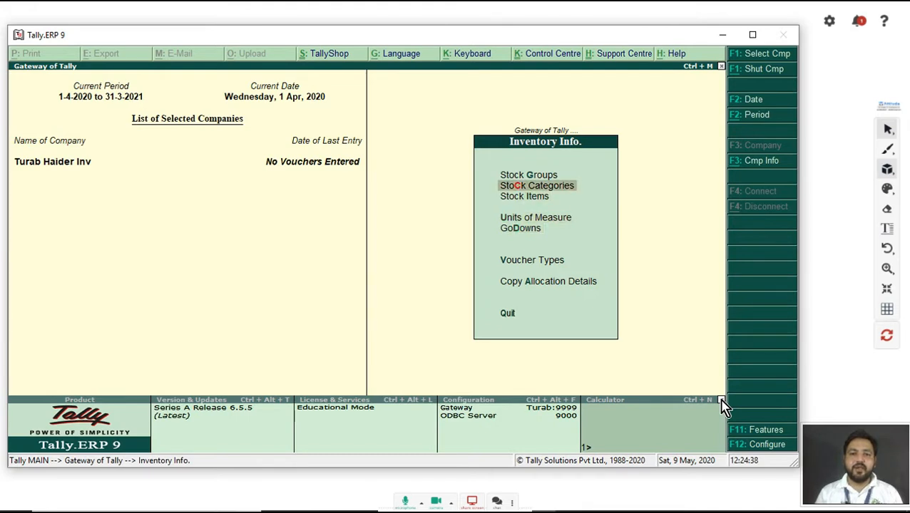
key("Down")
key("Down")
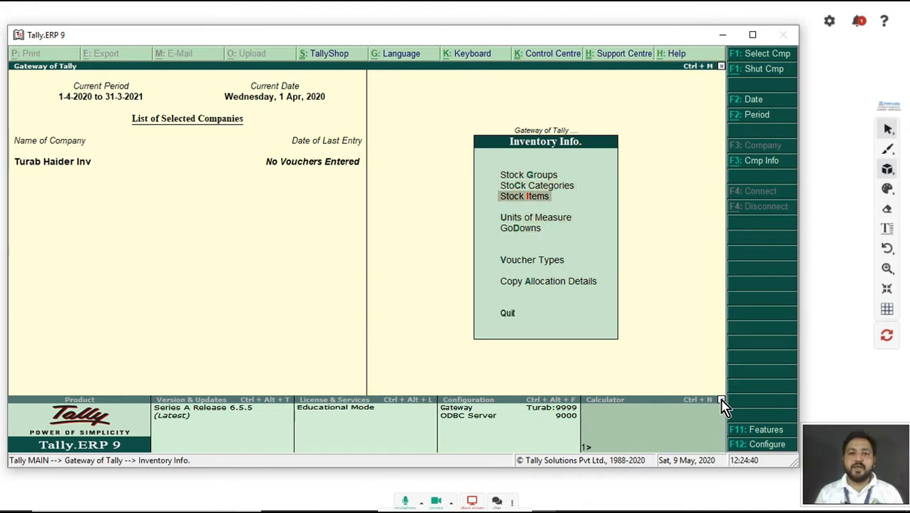
key("Down")
key("Down")
key("Up")
key("Up")
key("Up")
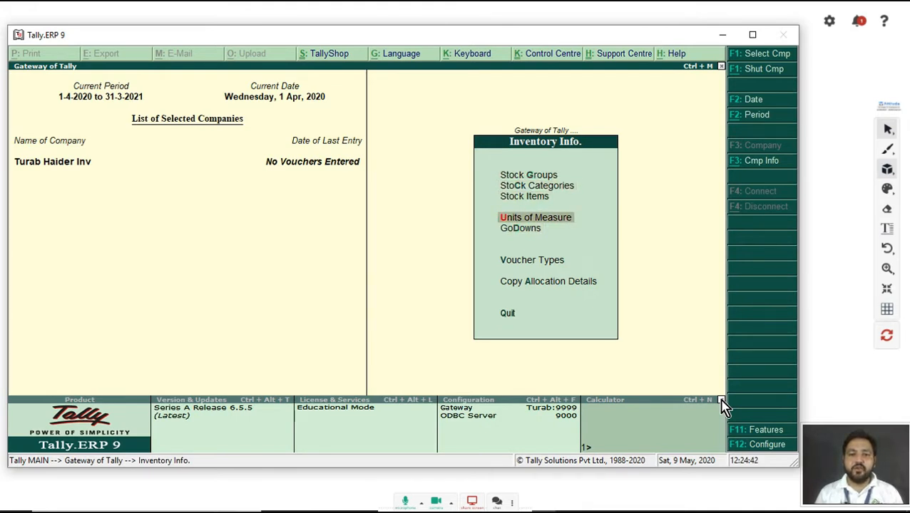
key("Down")
key("Down")
key("Down")
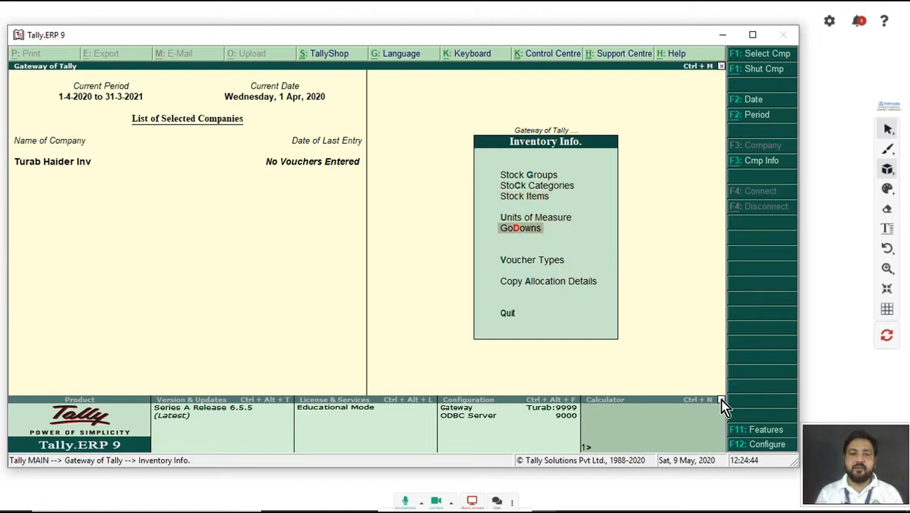
key("Up")
key("Up")
key("Up")
key("Up")
key("Return")
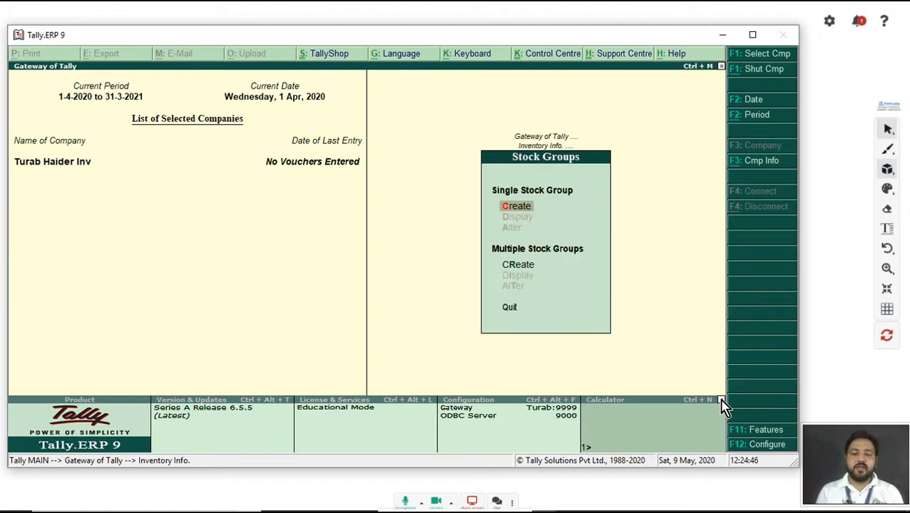
key("Return")
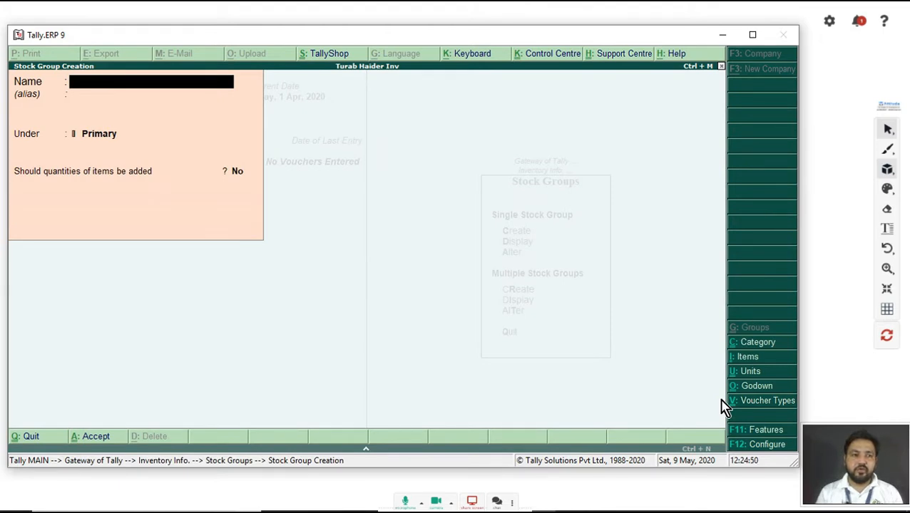
type("LG")
key("Return")
key("Return")
key("Return")
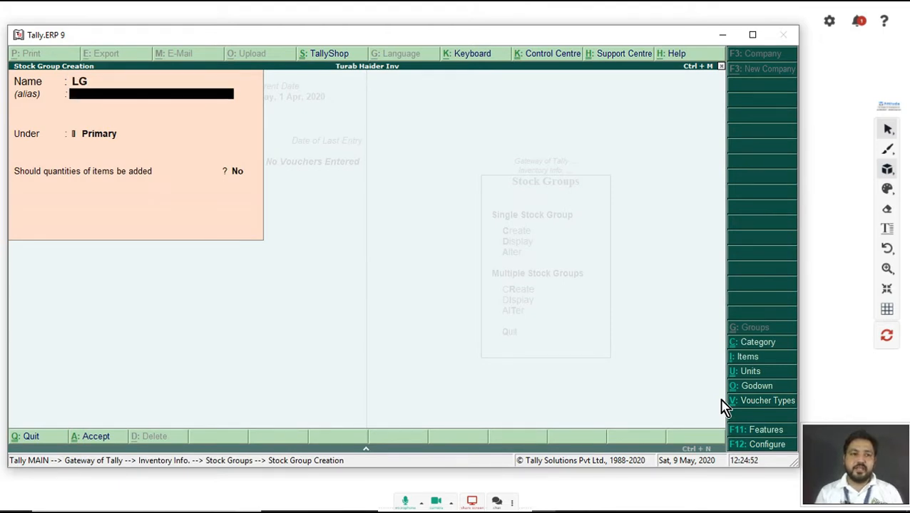
type("yes")
key("Return")
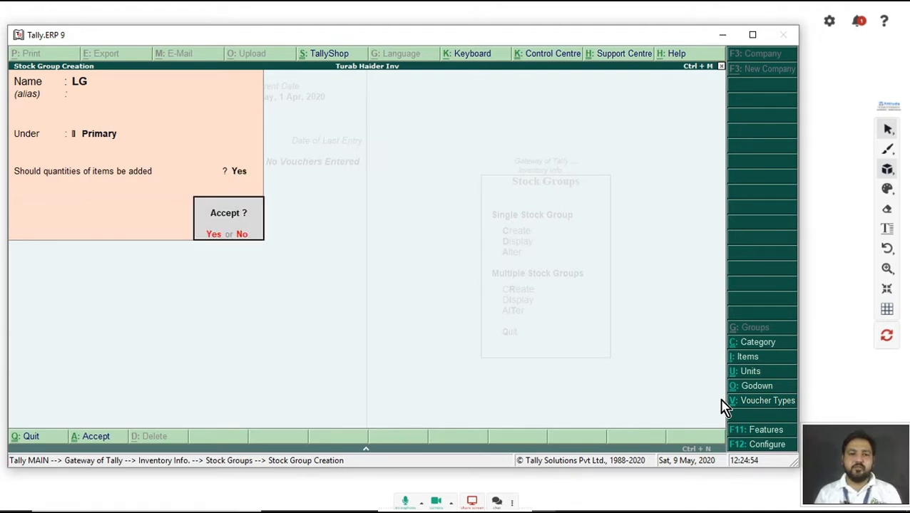
key("y")
Quit the blank group form, check the stock group list, and open Stock Categories.
key("Escape")
key("y")
key("Down")
key("Return")
key("Escape")
key("Escape")
key("Down")
key("Return")
key("Return")
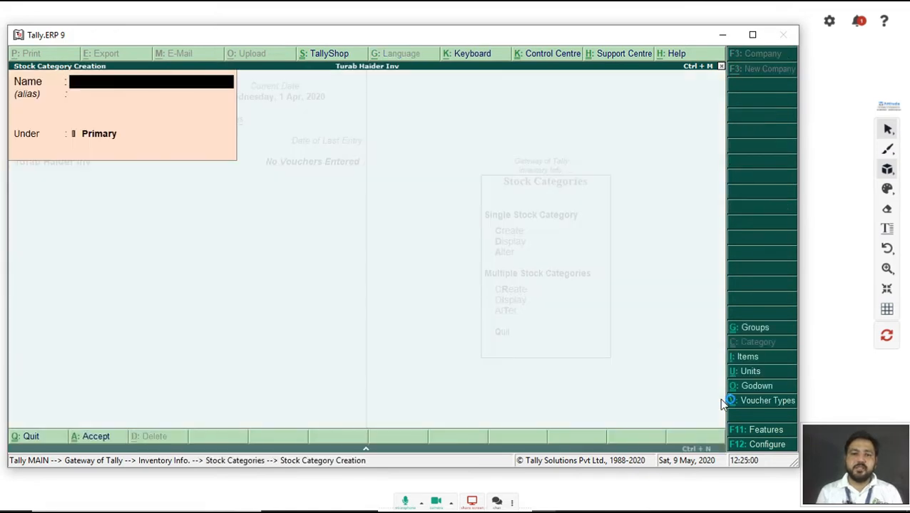
Create the 32 Inch stock category and dismiss the antivirus update popup.
type("32")
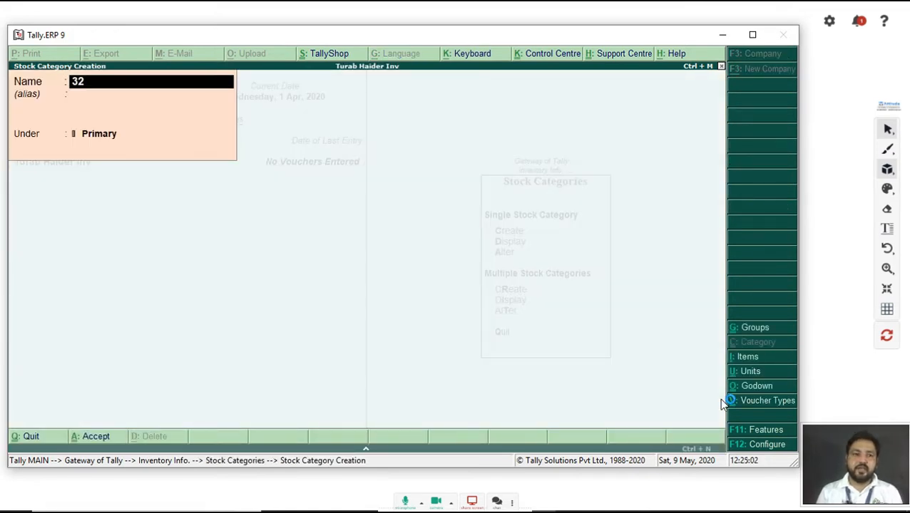
type(" Inch")
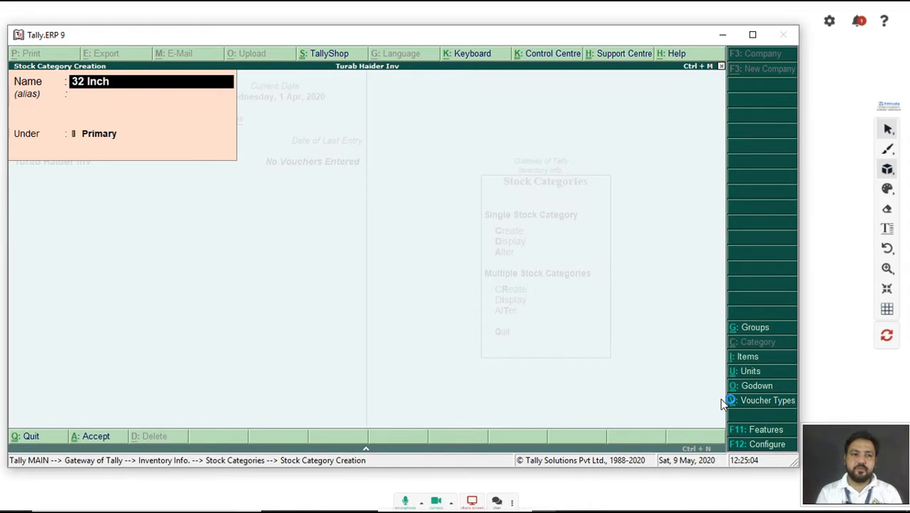
key("Return")
key("Return")
key("Return")
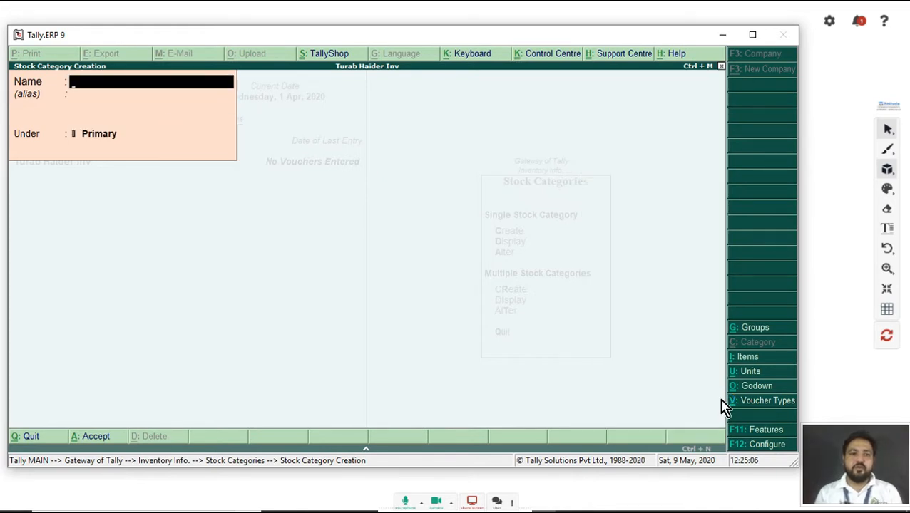
type("42")
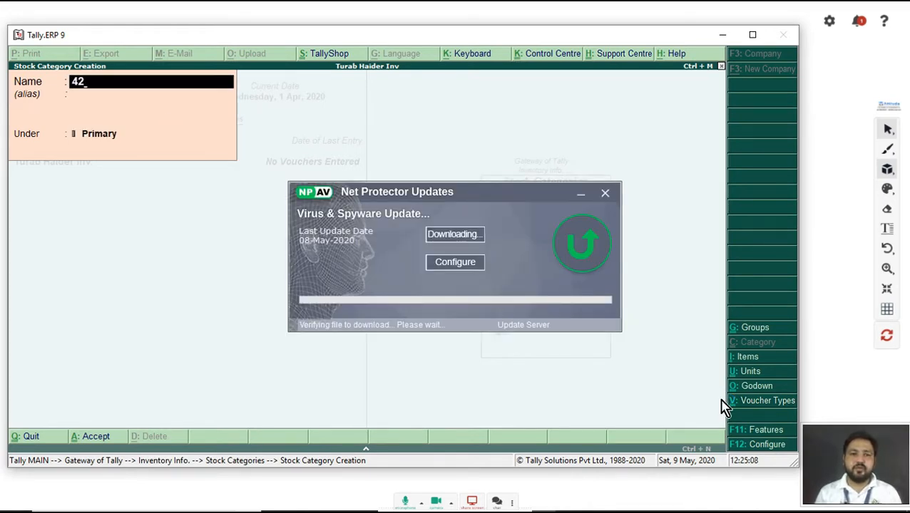
left_click(581, 196)
Correct the next category's name to 42 inch, save it, and return to Inventory Info.
left_click(97, 94)
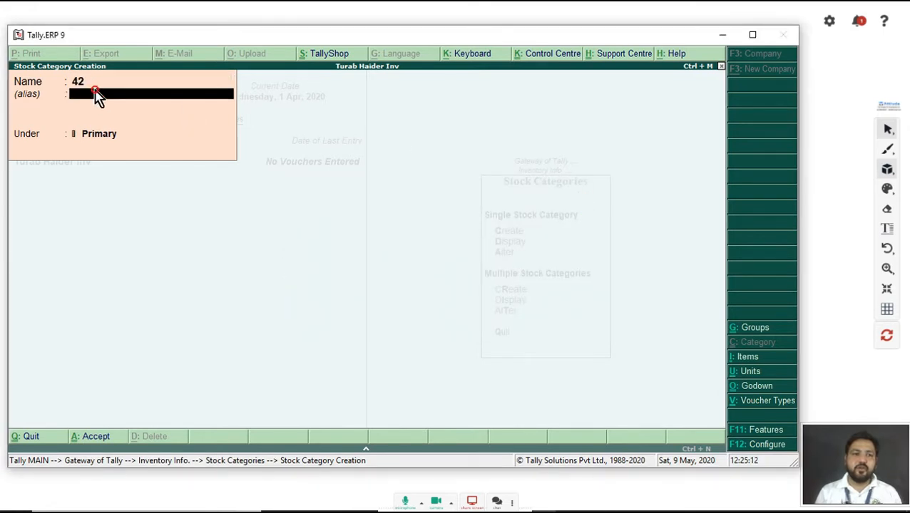
key("BackSpace")
type("0")
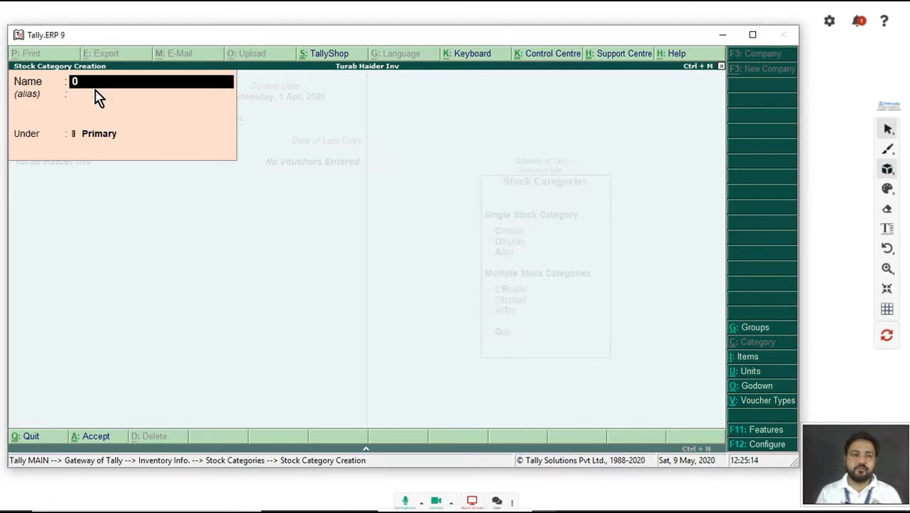
type("42")
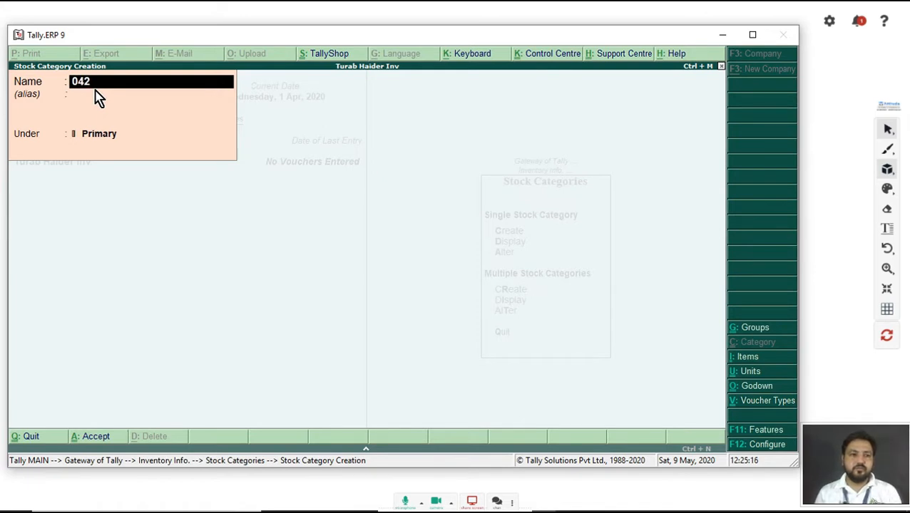
key("Return")
key("BackSpace")
type("42 inch")
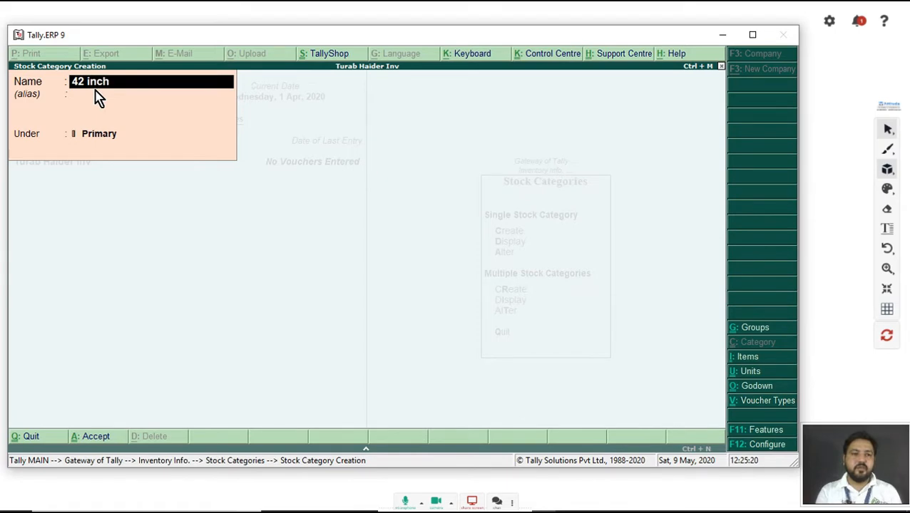
key("Return")
key("Return")
key("Return")
key("Escape")
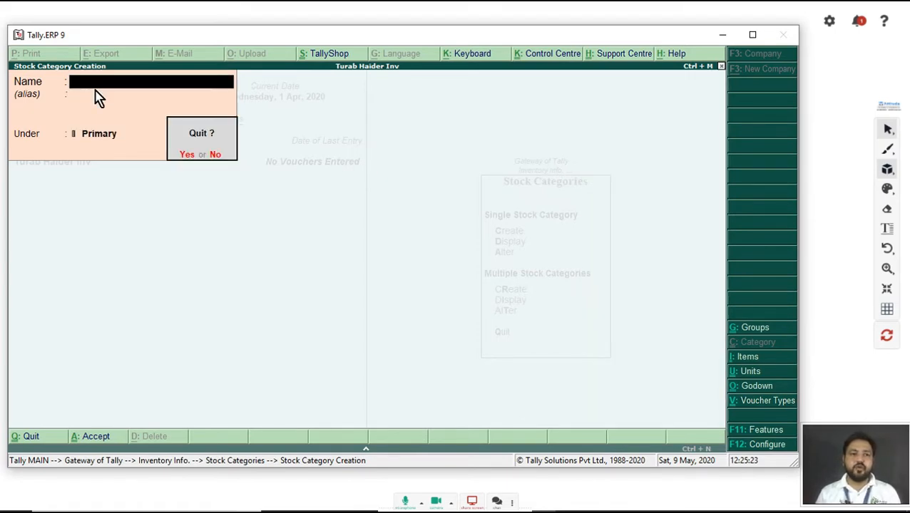
key("Return")
key("Escape")
key("Down")
key("Down")
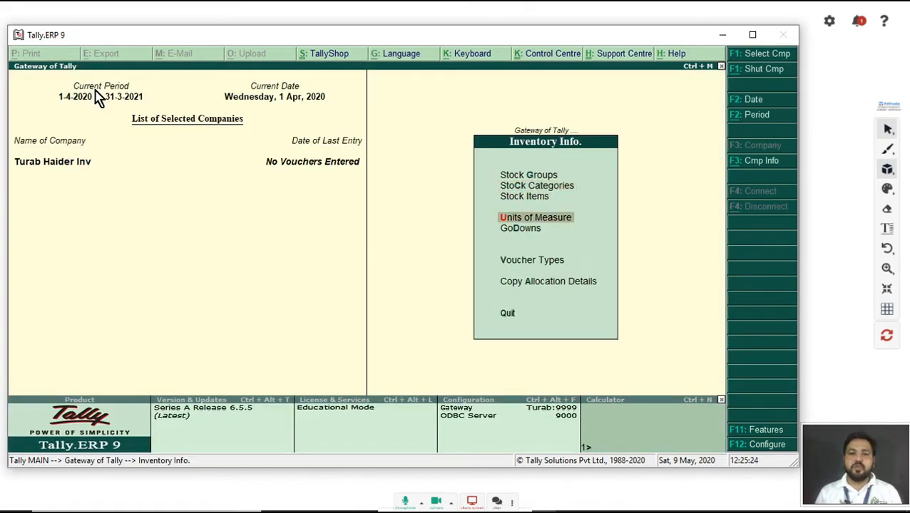
Create the unit of measure Pcs with formal name Number.
key("Return")
key("Return")
type("Pcs")
key("Return")
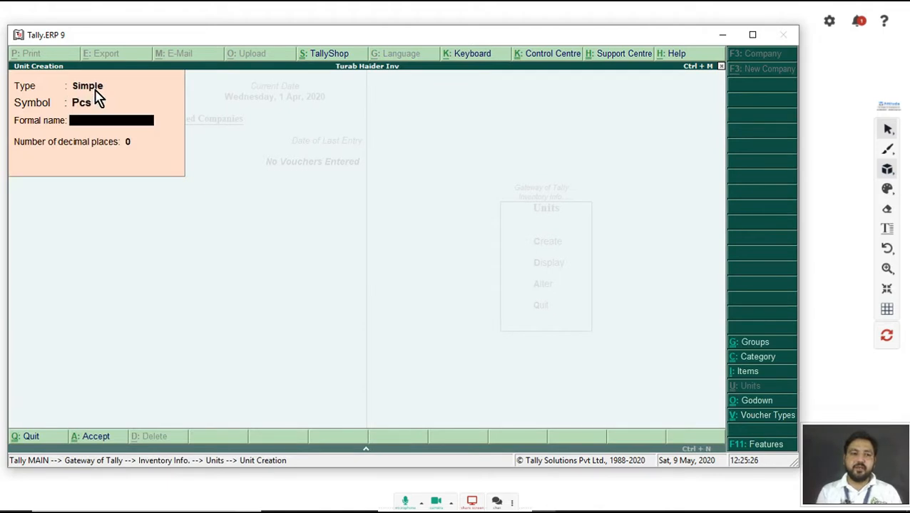
type("Number")
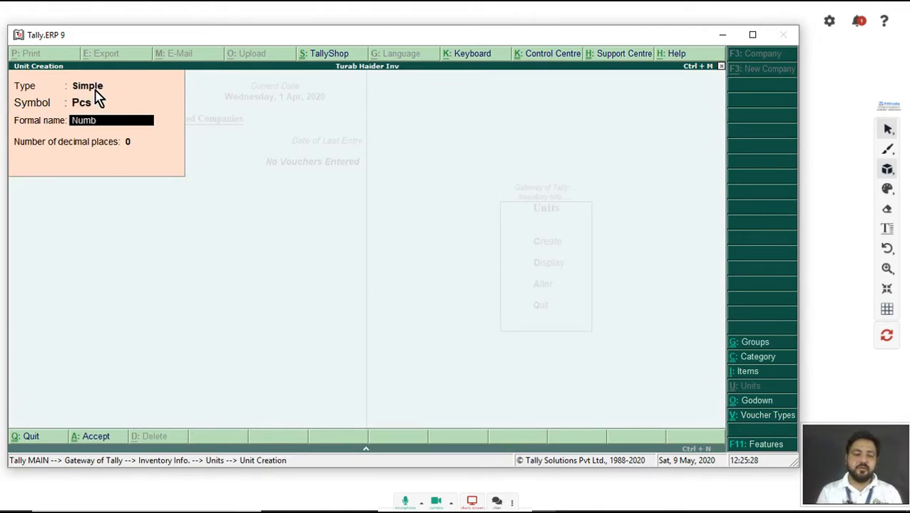
key("Return")
key("Return")
key("Return")
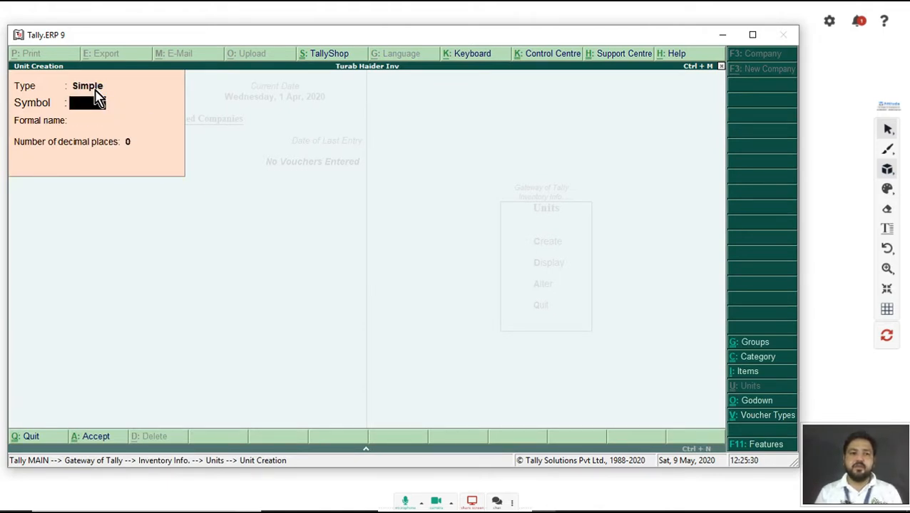
key("Escape")
key("Escape")
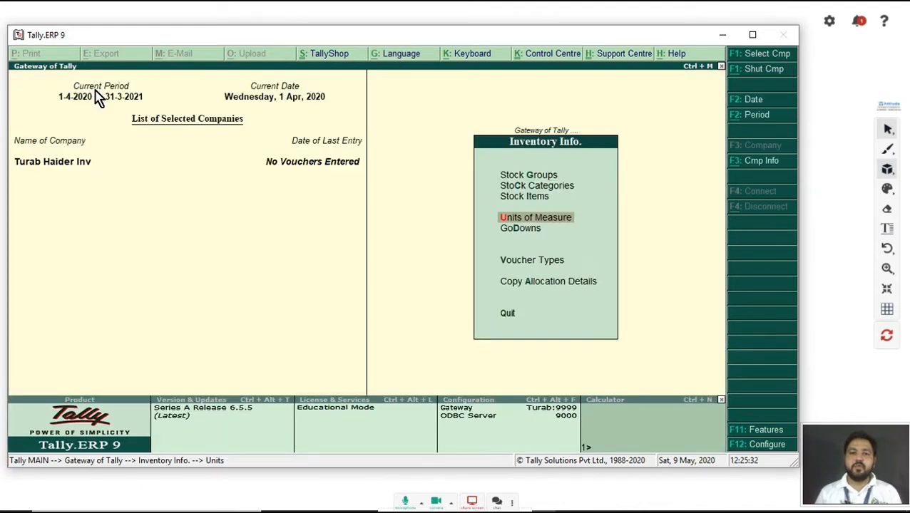
Create the Store godown under Primary, keeping both third-party stock options at No.
key("Down")
key("Return")
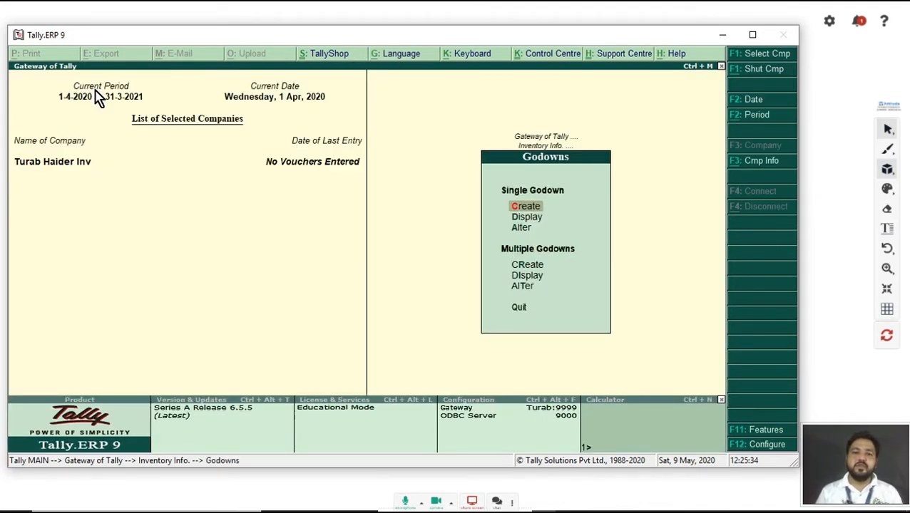
key("Down")
key("Return")
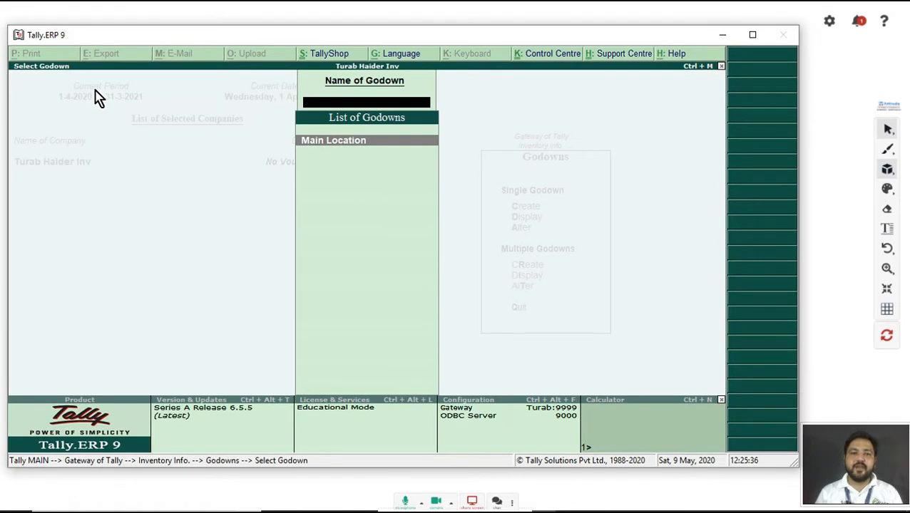
key("Escape")
key("Up")
key("Return")
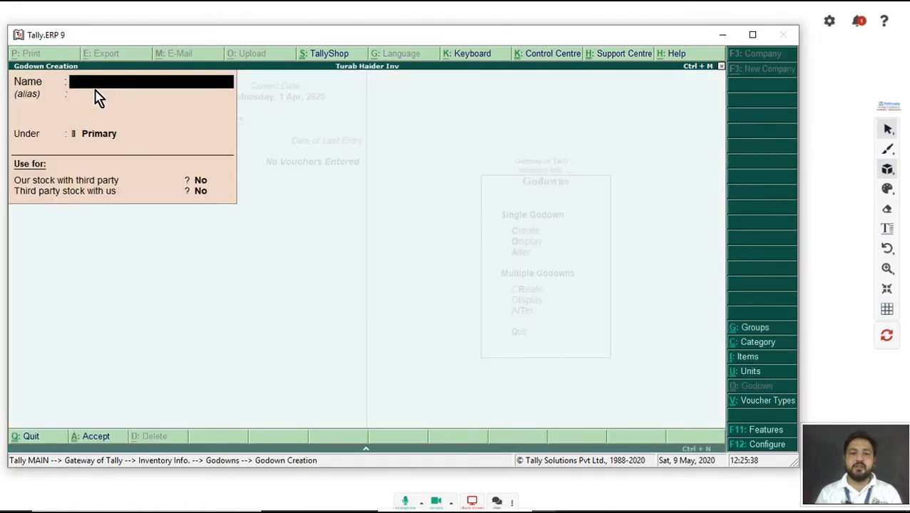
type("Store")
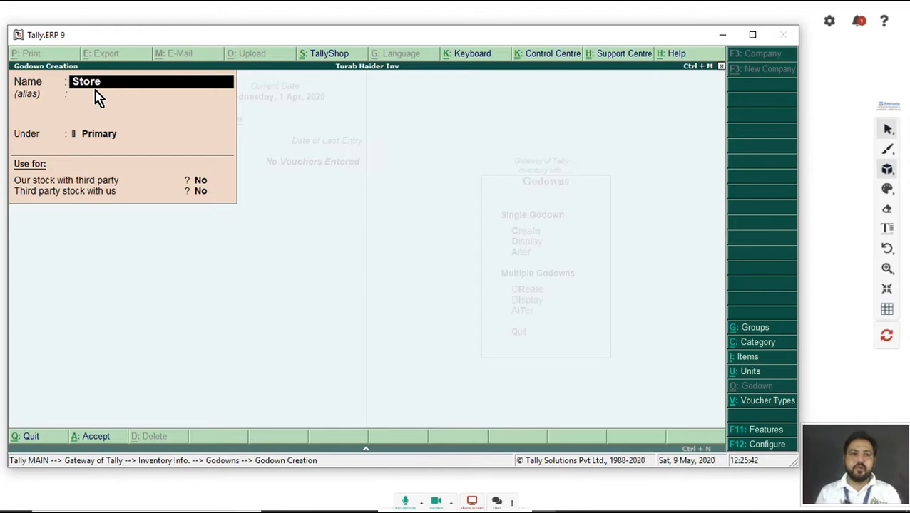
key("Return")
key("Return")
key("Return")
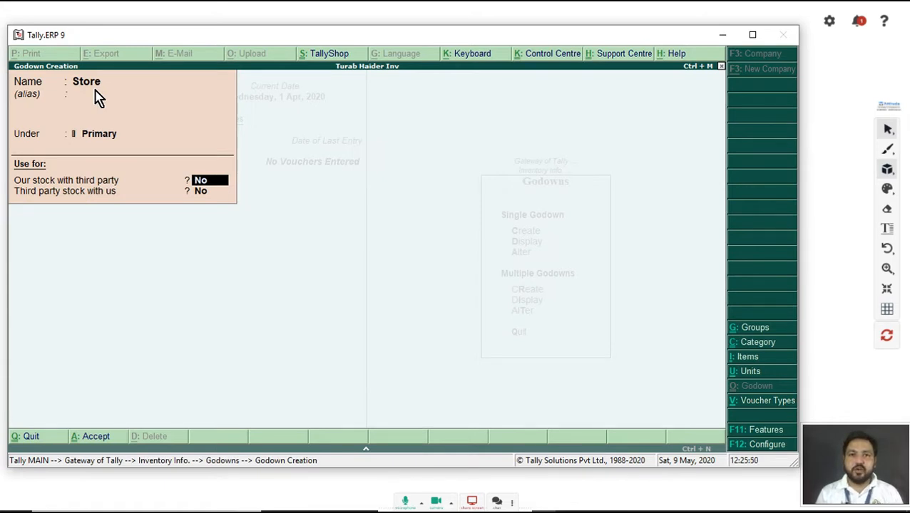
key("Return")
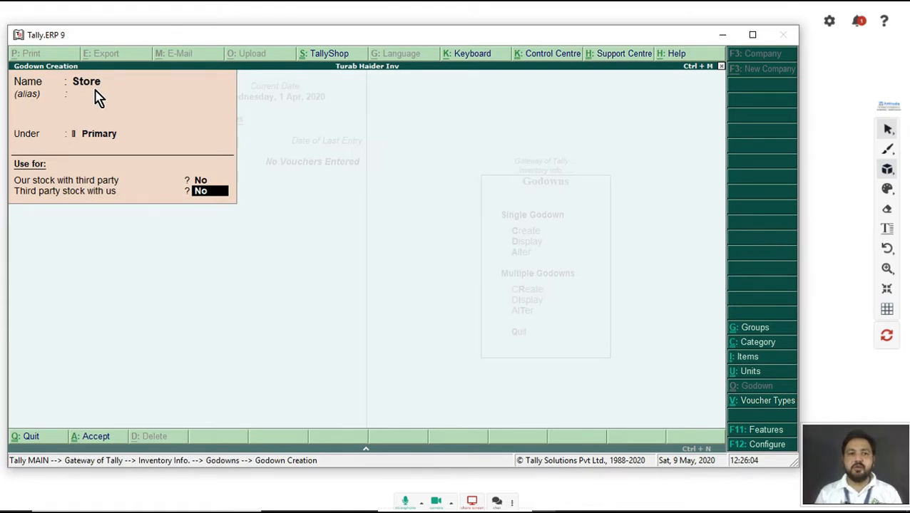
key("Return")
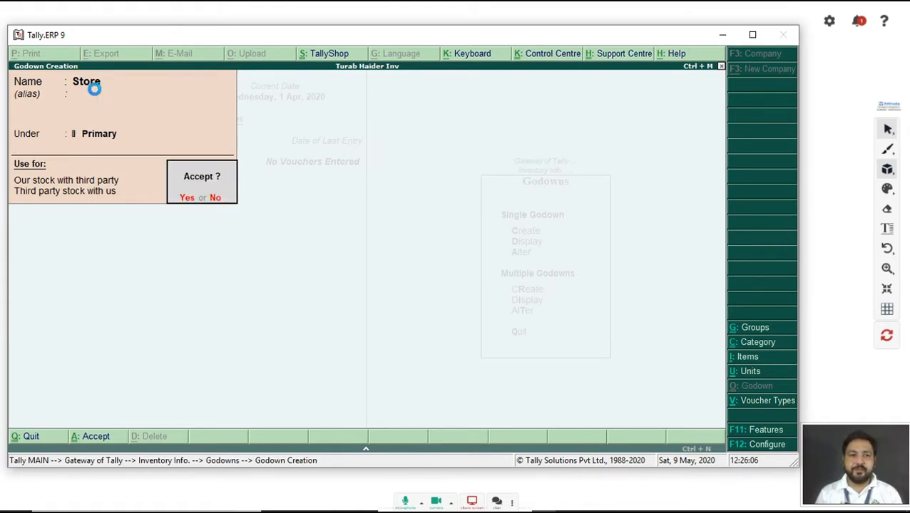
key("Return")
Create the Delhi Godown and go back to the Inventory Info menu.
type("Delhi")
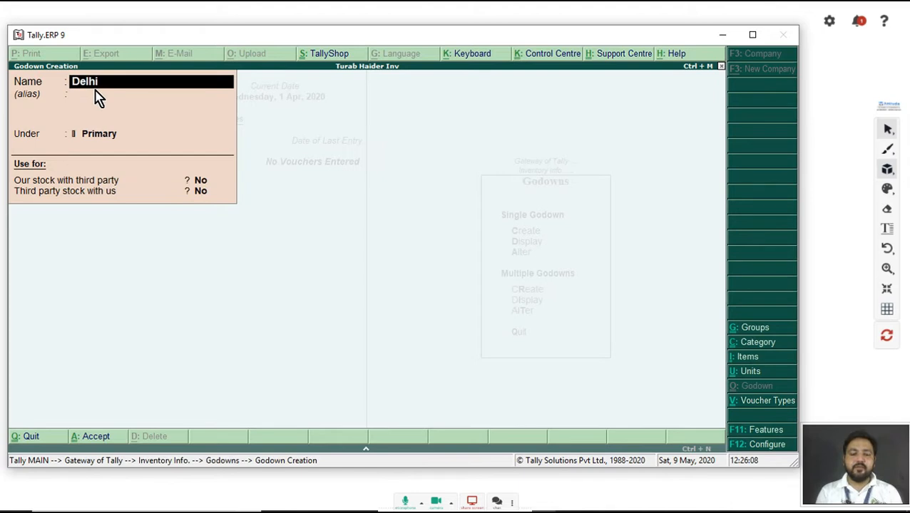
type(" Godown")
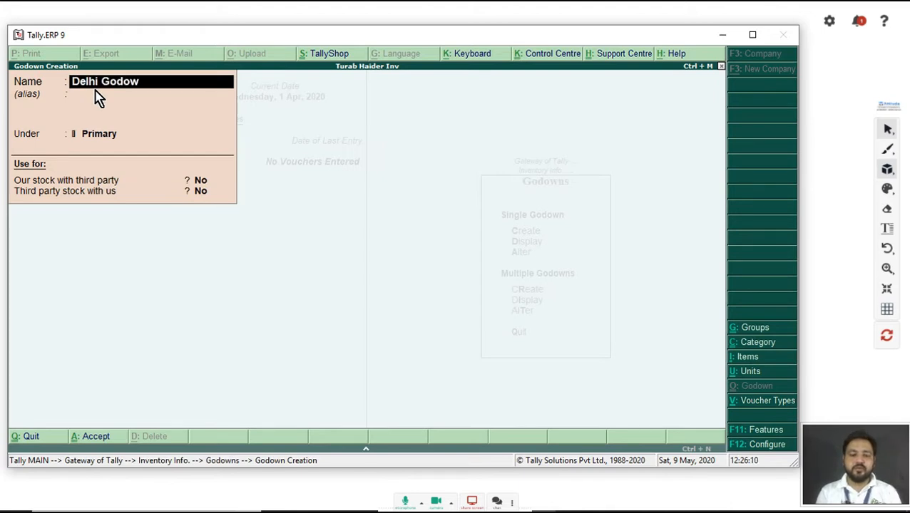
key("Return")
key("Return")
key("Return")
key("Return")
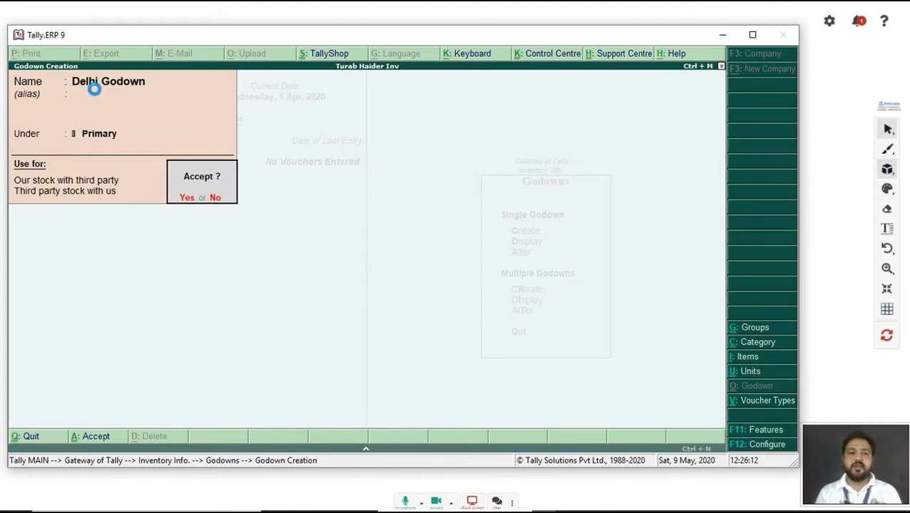
key("Return")
key("Escape")
key("Return")
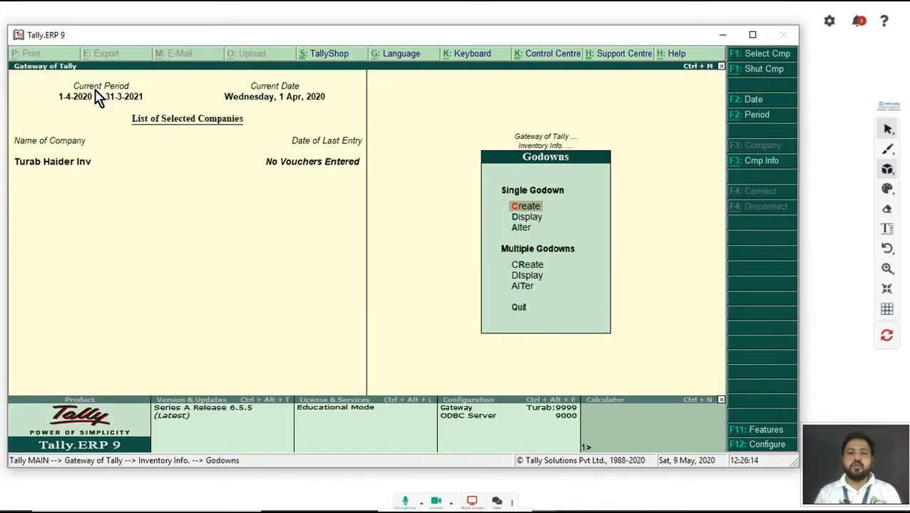
key("Escape")
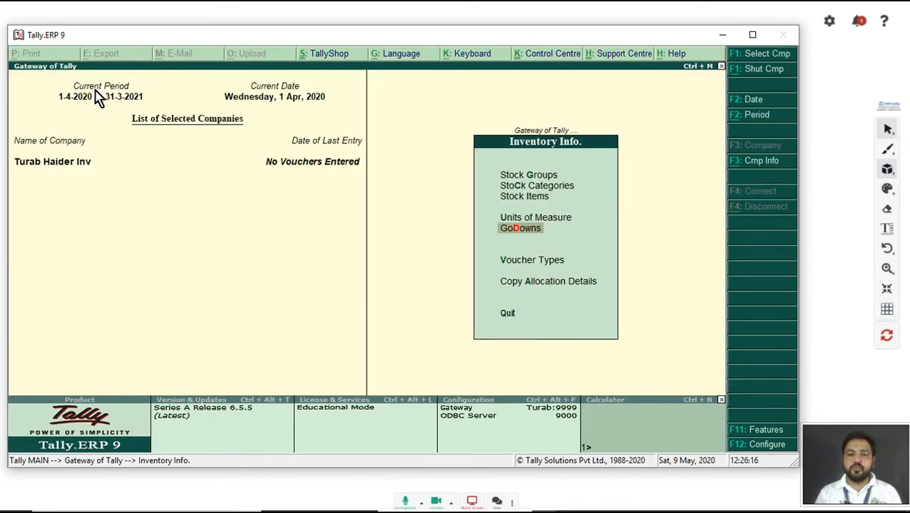
Start stock item Tv under LG with category 32 Inch and unit Pcs.
key("Up")
key("Up")
key("Up")
key("Down")
key("Return")
key("Return")
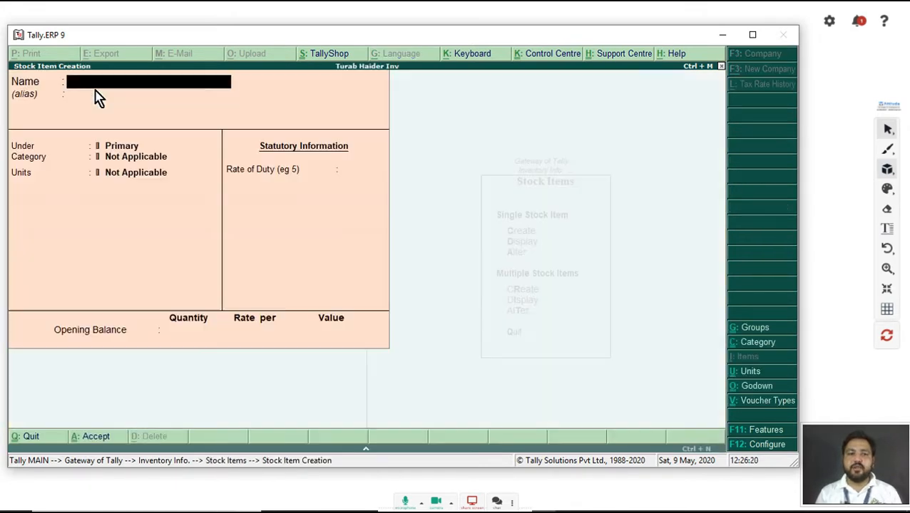
type("Tv")
key("Return")
key("Down")
key("Return")
key("Down")
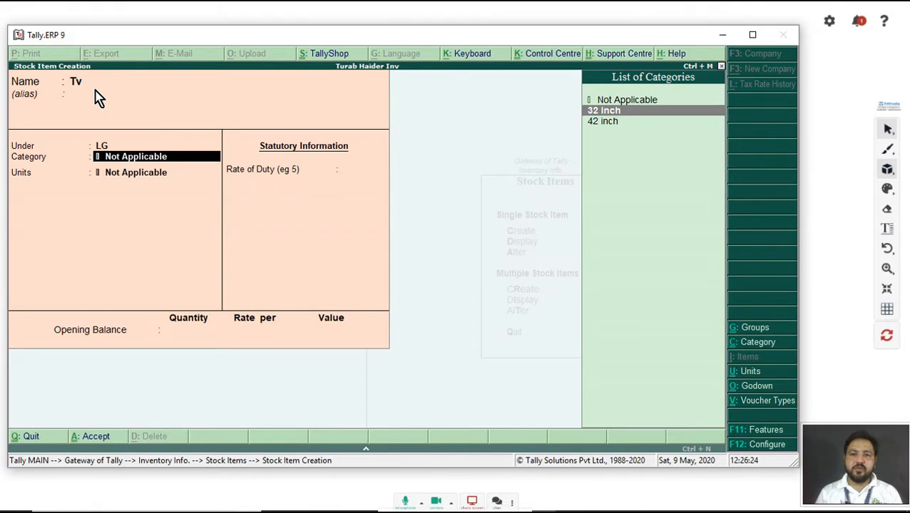
key("Return")
key("Down")
key("Return")
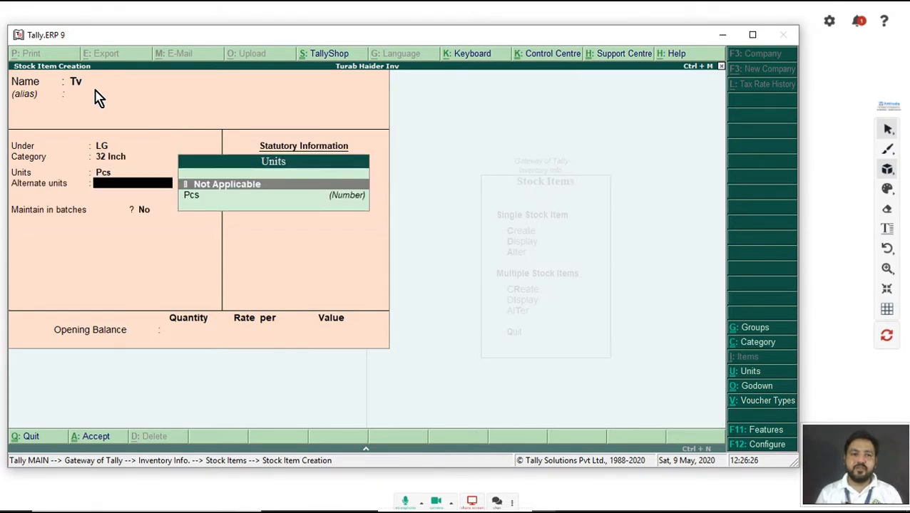
Enable batches and manufacturing dates for Tv and enter an opening quantity of 100.
key("Return")
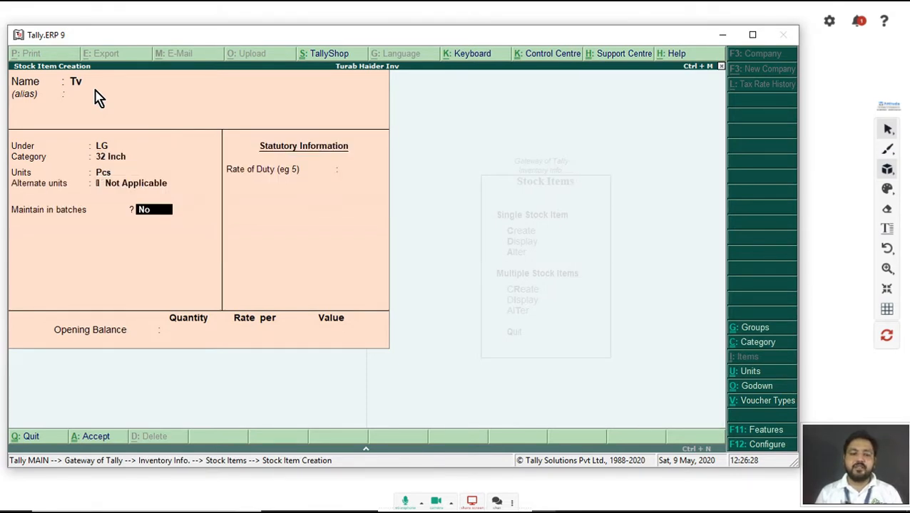
type("yes")
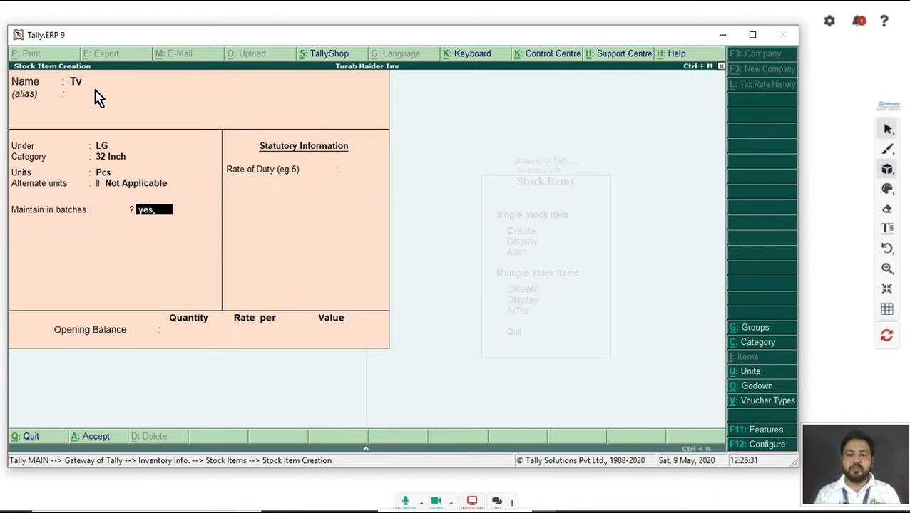
key("Return")
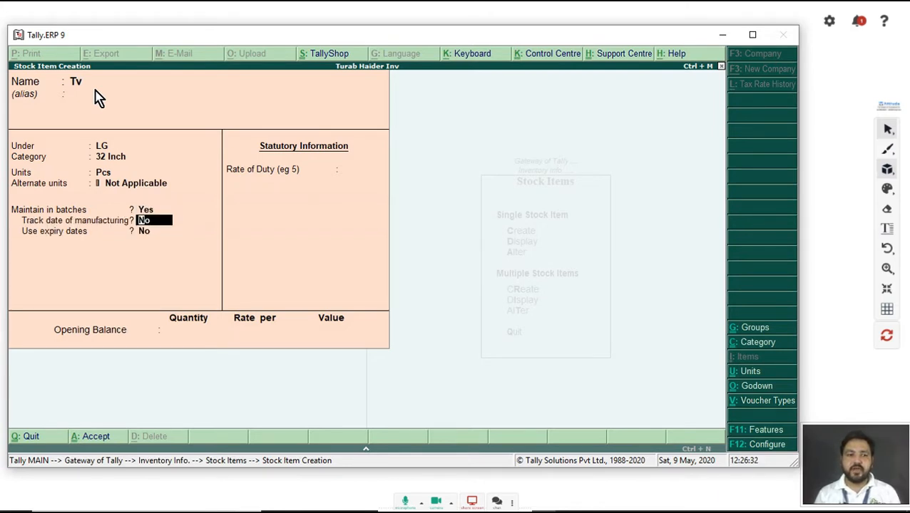
type("yes")
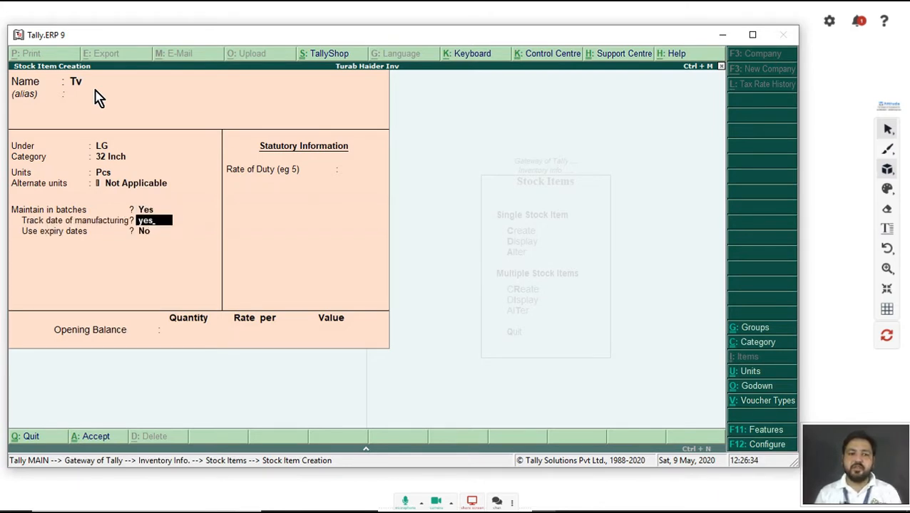
key("Return")
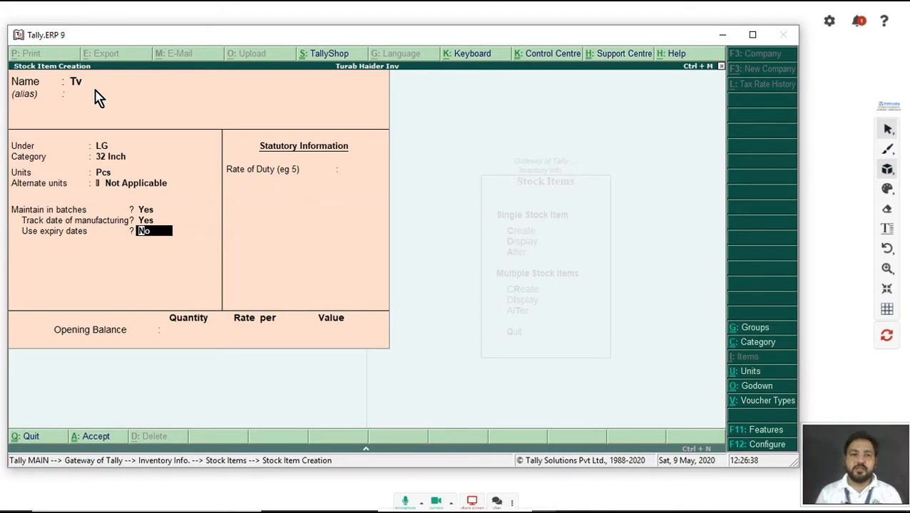
key("Return")
key("Return")
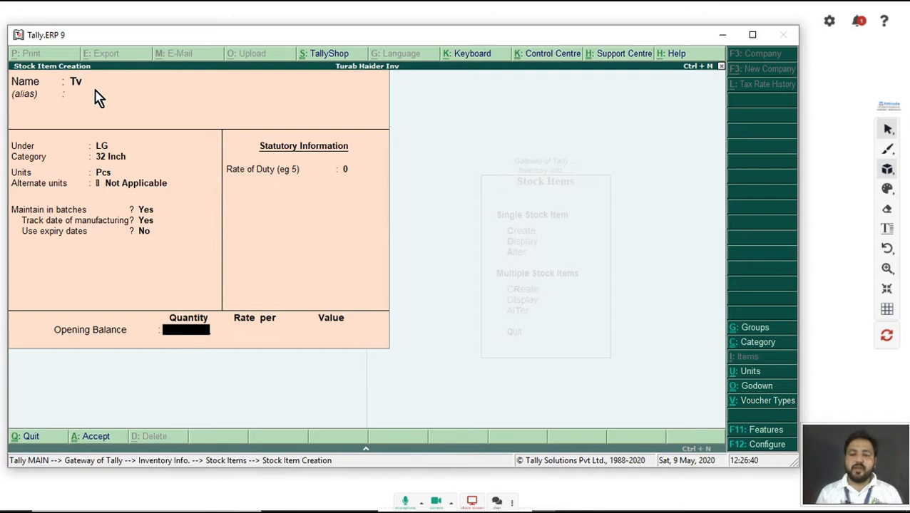
type("100")
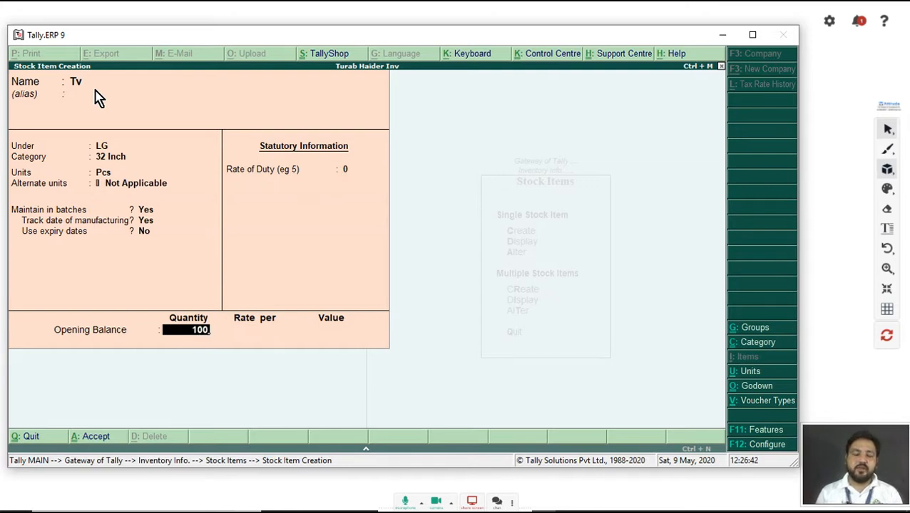
key("Return")
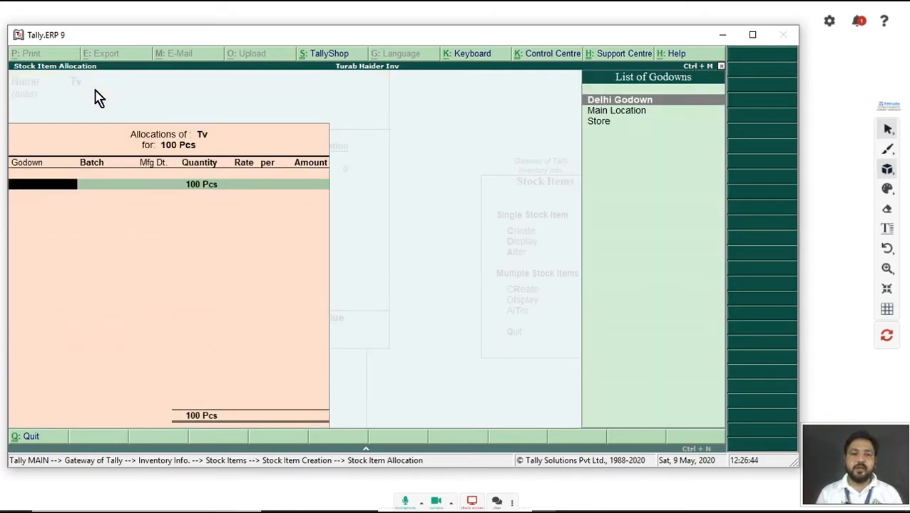
Allocate Tv's opening stock to Main Location, batch 01, Mfg date 1-4-20, rate 25,000.
key("Down")
key("Down")
key("Up")
key("Return")
type("01")
key("Return")
type("1-4")
key("Return")
key("BackSpace")
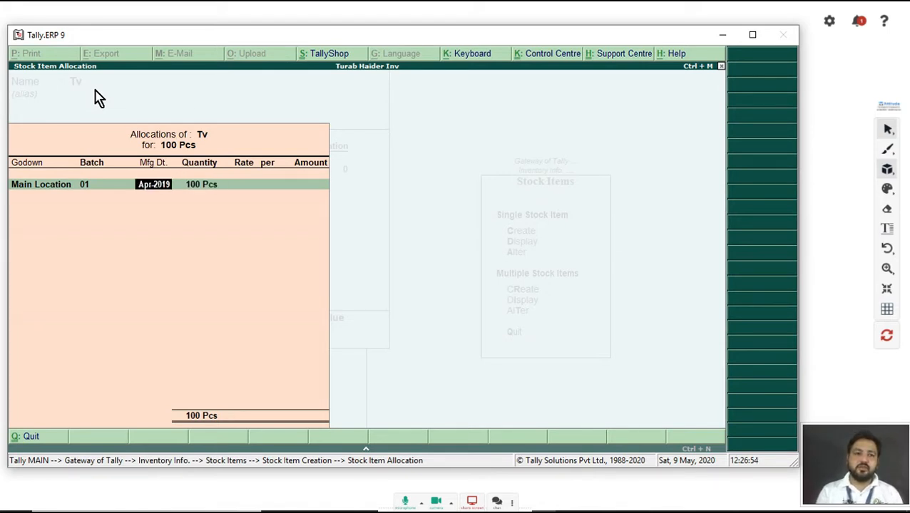
type("1-")
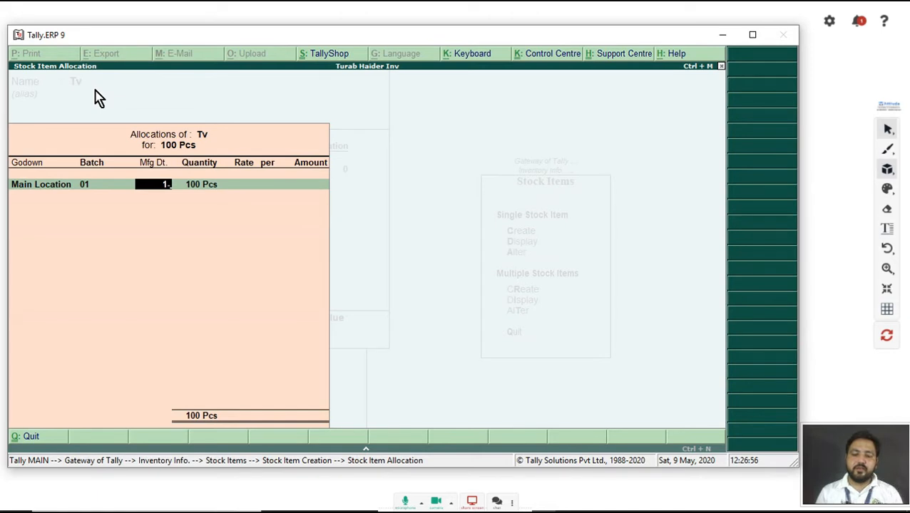
type("4-20")
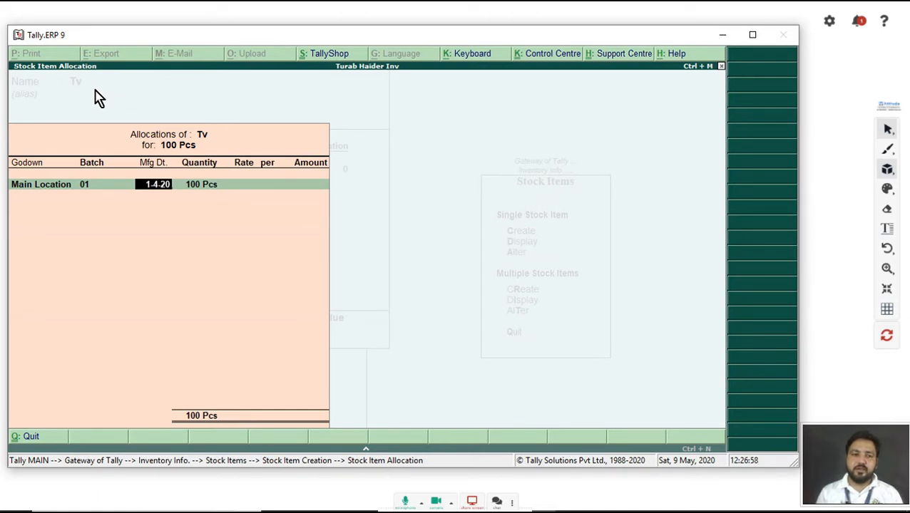
key("Return")
key("Return")
type("25,000")
key("Return")
key("Return")
key("Return")
key("Return")
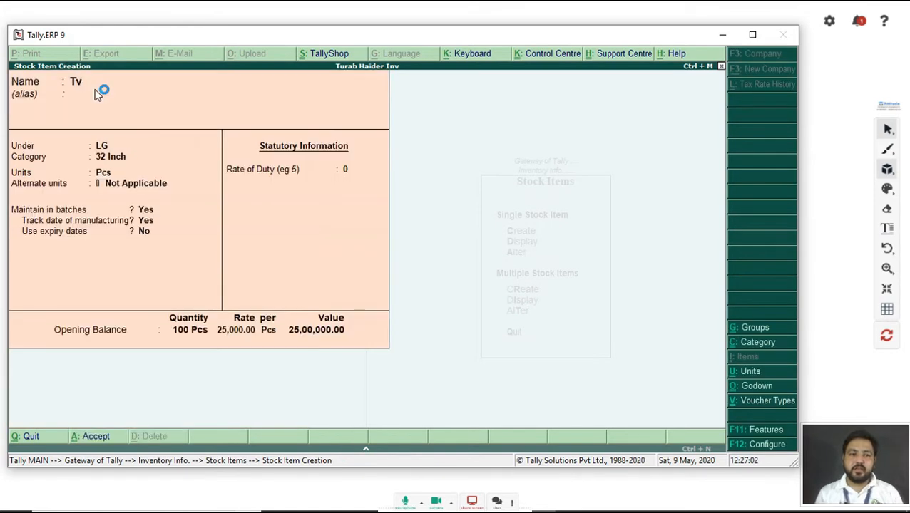
key("Return")
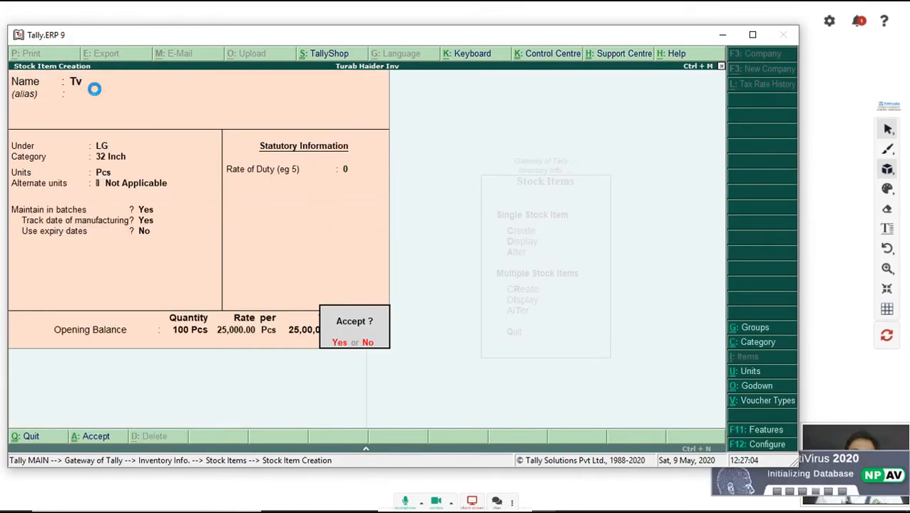
Save the Tv stock item and abandon the unfinished next item.
key("Return")
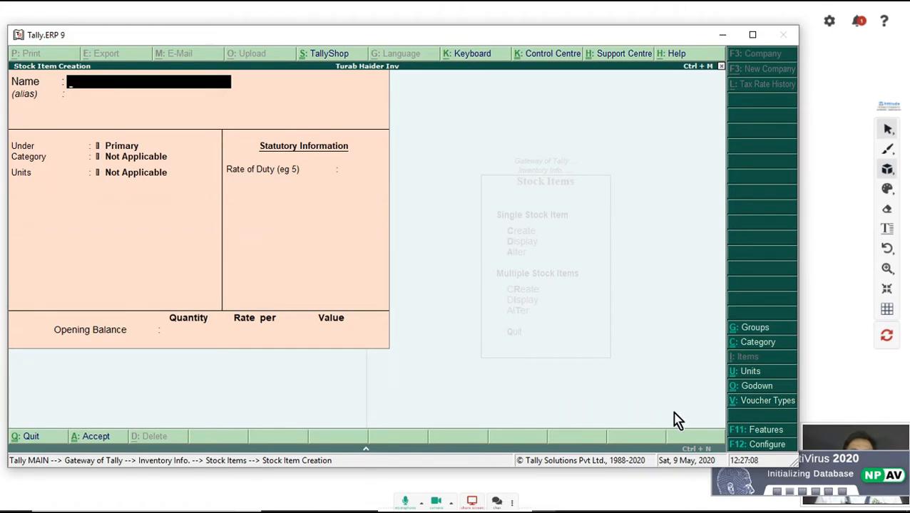
mouse_move(890, 473)
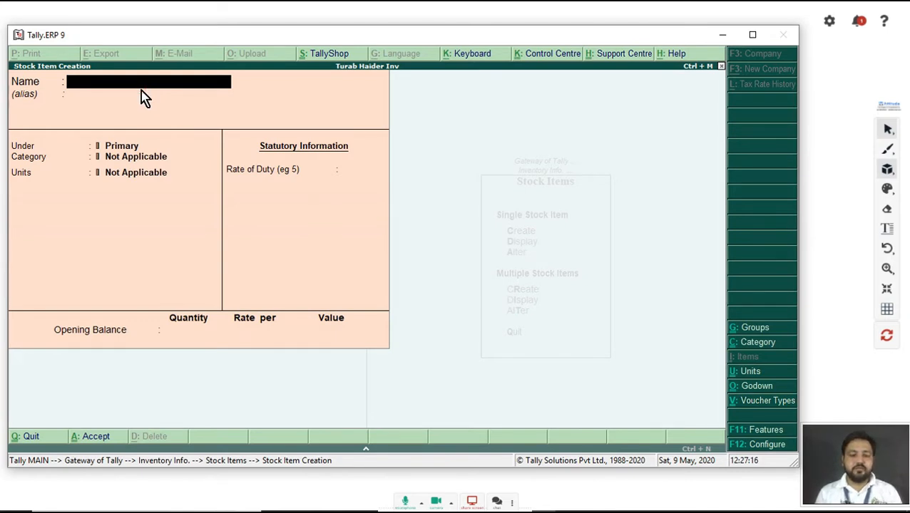
type("Mobi")
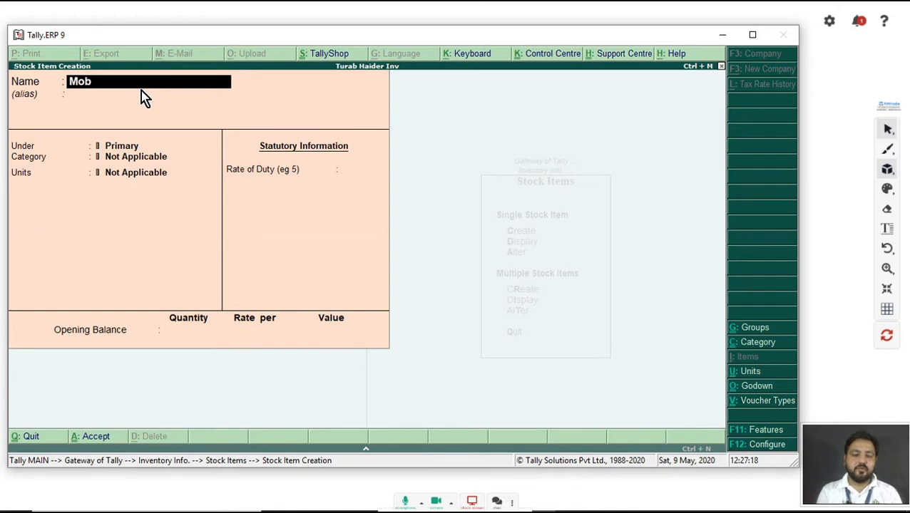
key("BackSpace")
key("BackSpace")
key("BackSpace")
key("BackSpace")
key("Escape")
key("Return")
Leave the stock item options and start Sales voucher No. 1 dated 1-Apr-2020.
key("Down")
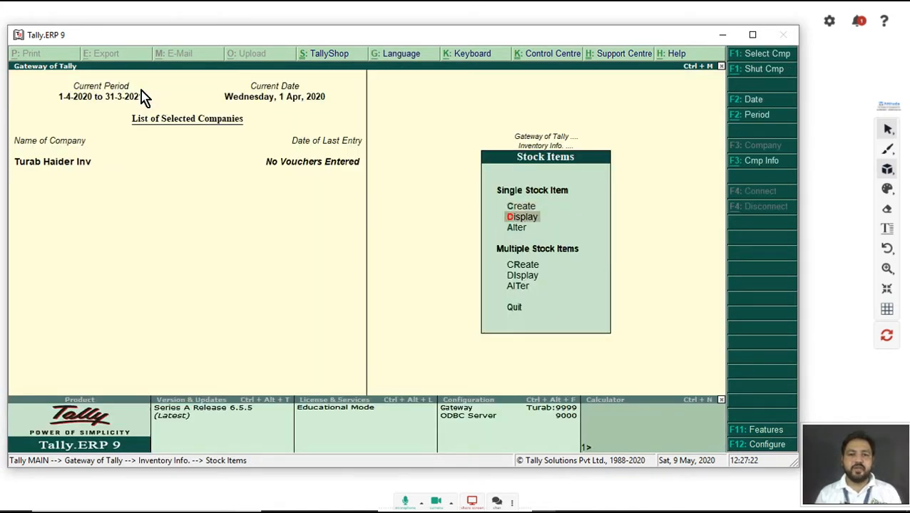
key("Escape")
key("Escape")
key("Down")
key("Down")
key("Up")
key("Return")
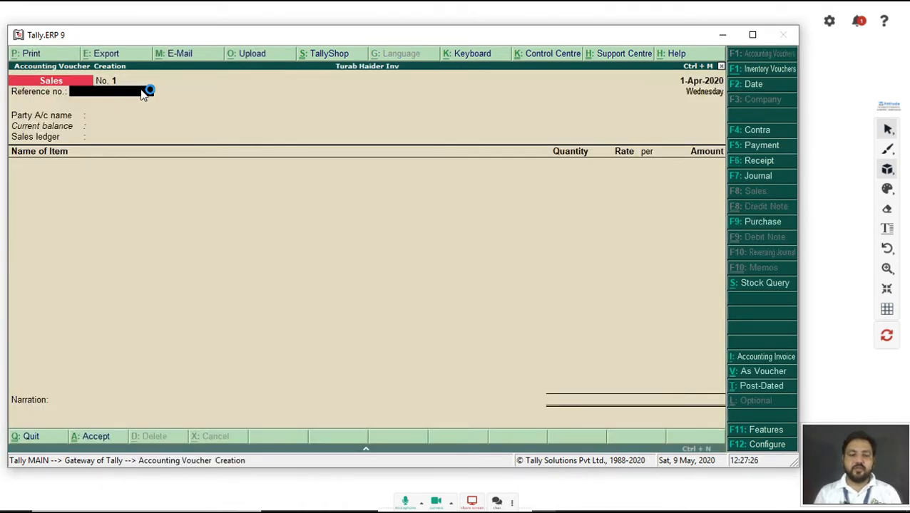
Start a Purchase voucher with supplier invoice 021, date 1-Apr-2020, and Cash as party.
key("F9")
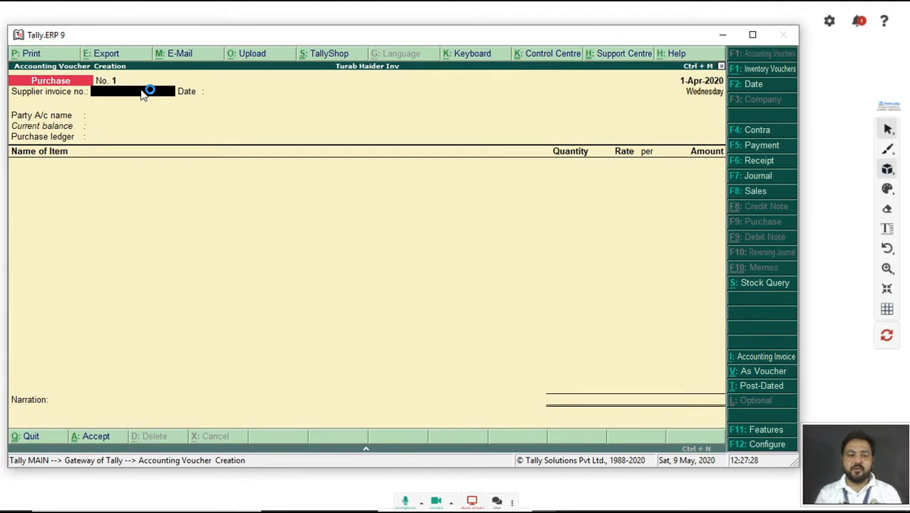
type("021")
key("Return")
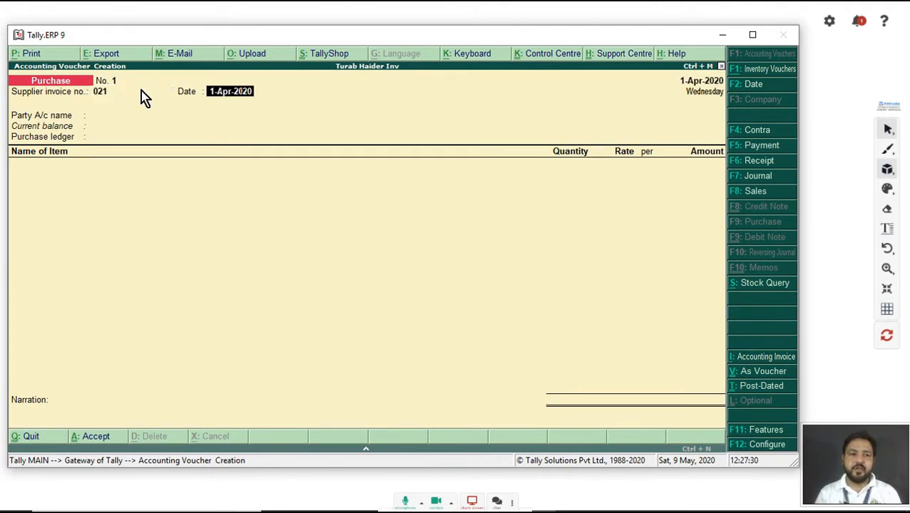
key("Return")
key("Return")
key("ctrl+a")
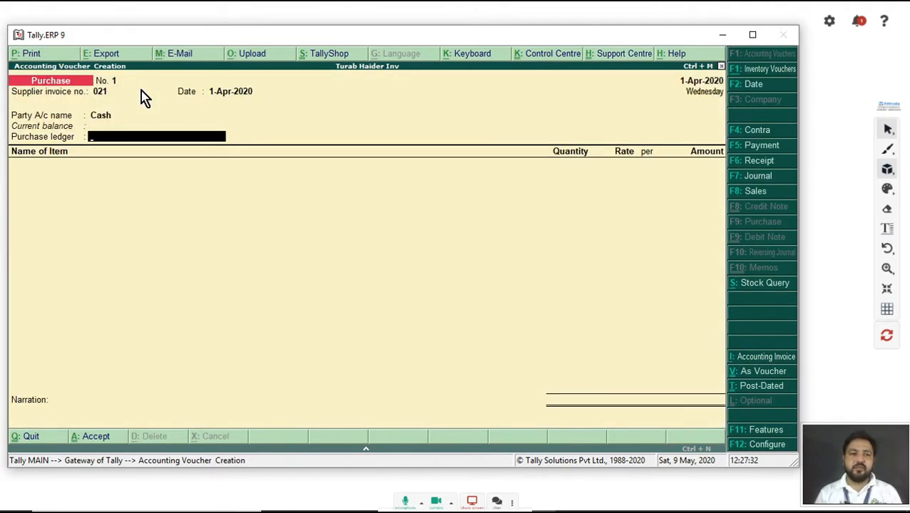
Create the purchase ledger 'Purchase' under the Purchase Accounts group.
key("alt+c")
type("Pu")
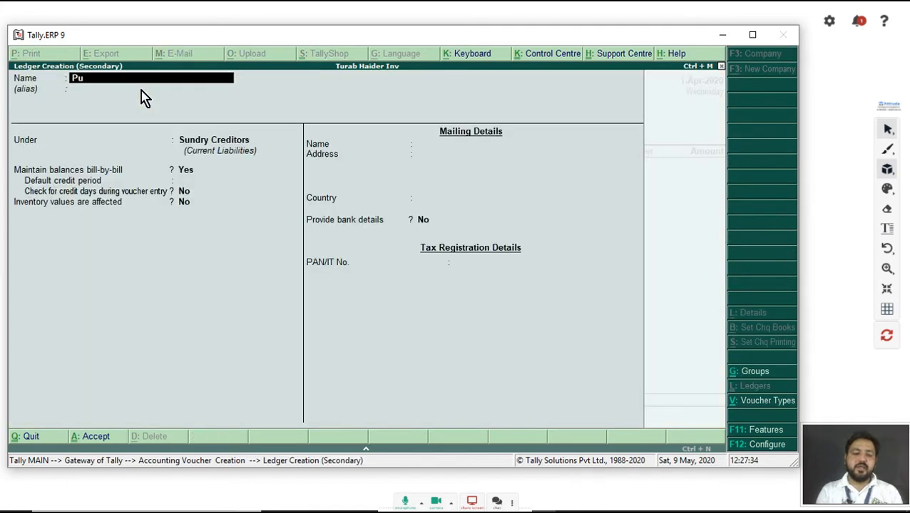
type("rchase")
key("Return")
type("P")
key("Return")
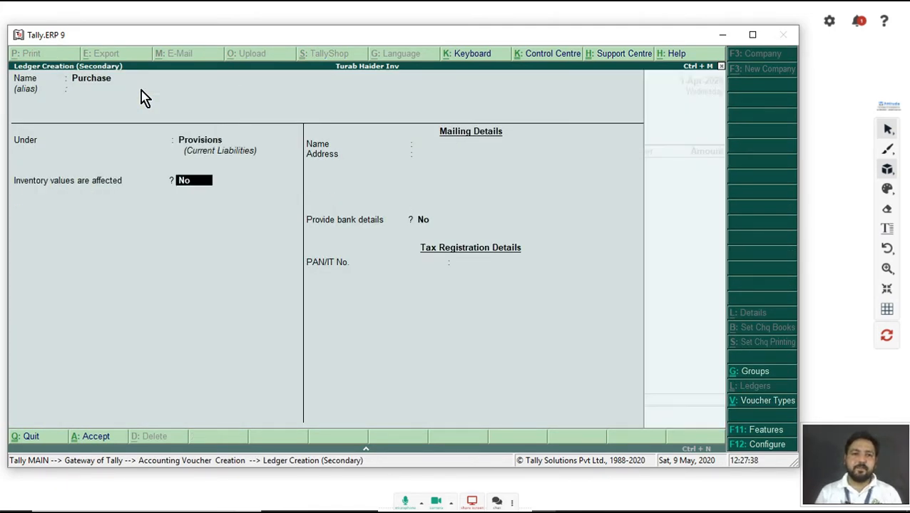
key("BackSpace")
key("Down")
key("Return")
key("Return")
key("Return")
key("Return")
Enter Tv, 20 Pcs at 35,000 into Main Location batch 01 (total 7,00,000.00), and save the voucher.
key("Down")
key("Return")
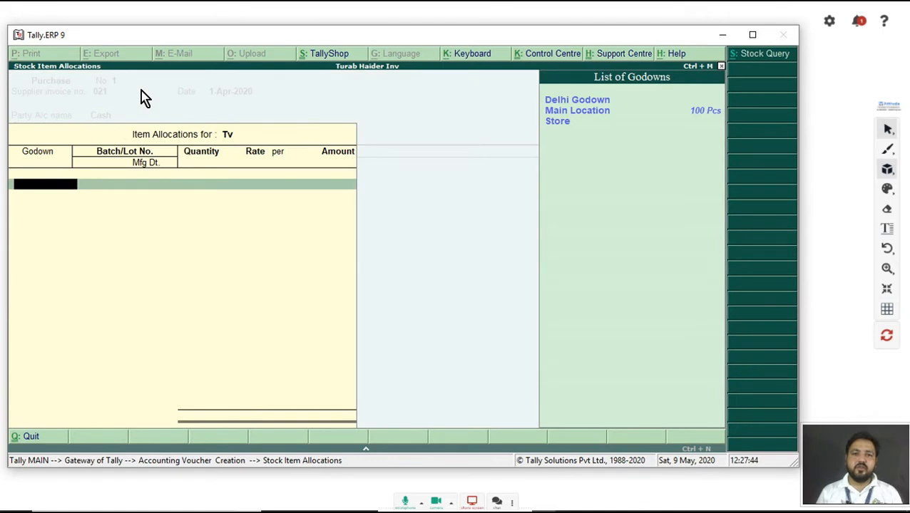
key("Return")
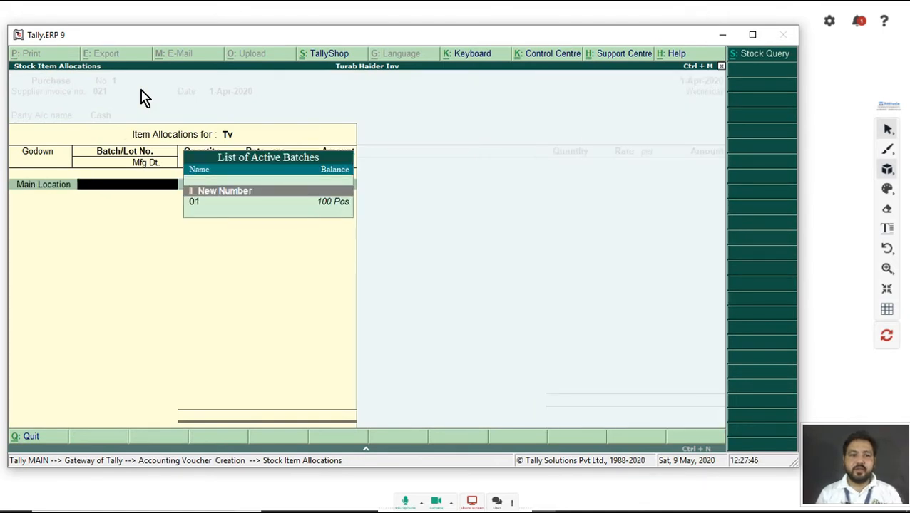
key("Down")
key("Return")
type("20")
key("Return")
type("35,000")
key("Return")
key("Return")
key("Return")
key("Return")
key("Return")
key("Return")
key("Return")
key("Return")
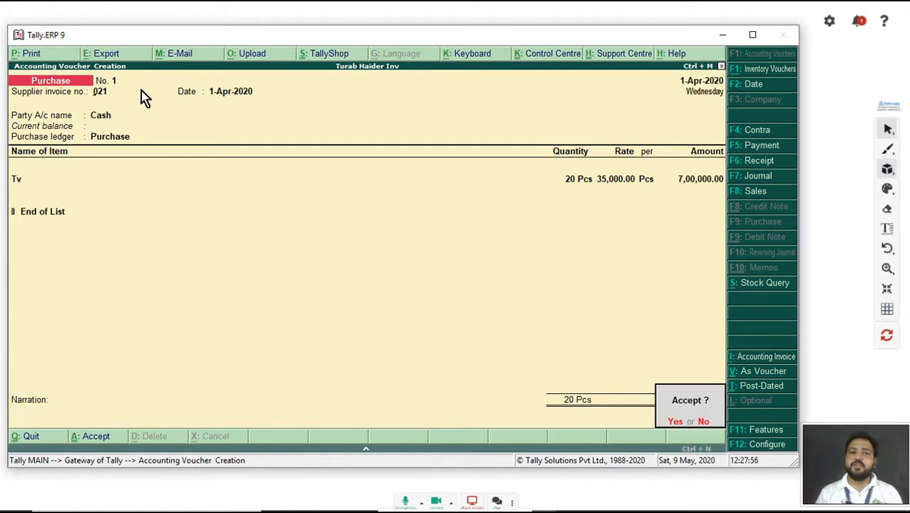
key("y")
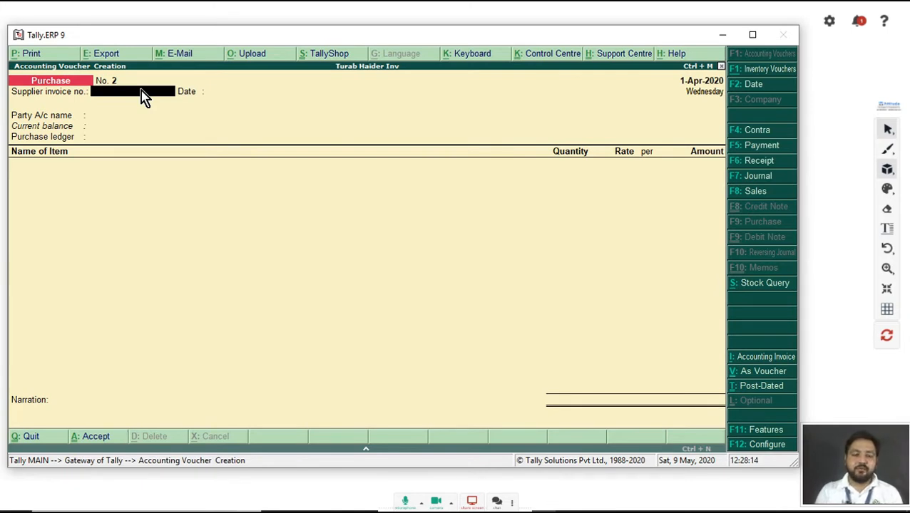
Start a Stock Journal taking 20 Pcs of Tv from Main Location batch 01.
key("F7")
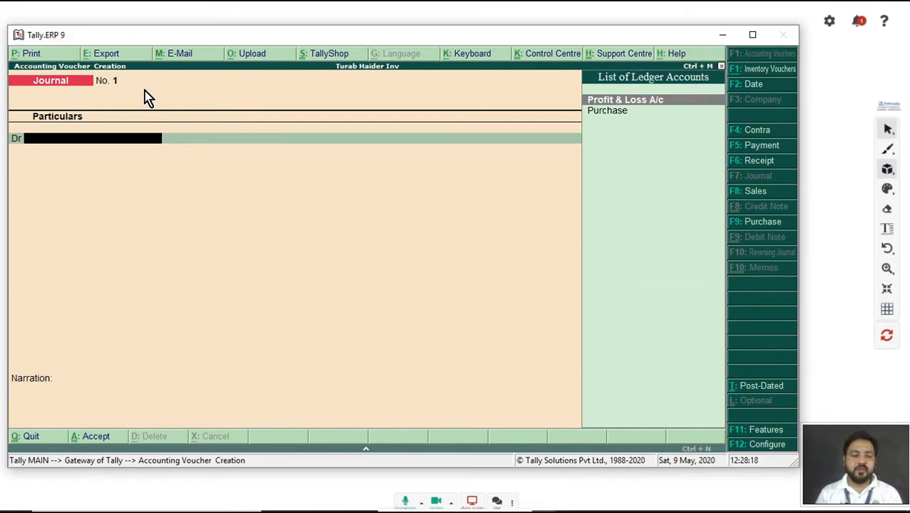
key("alt+F7")
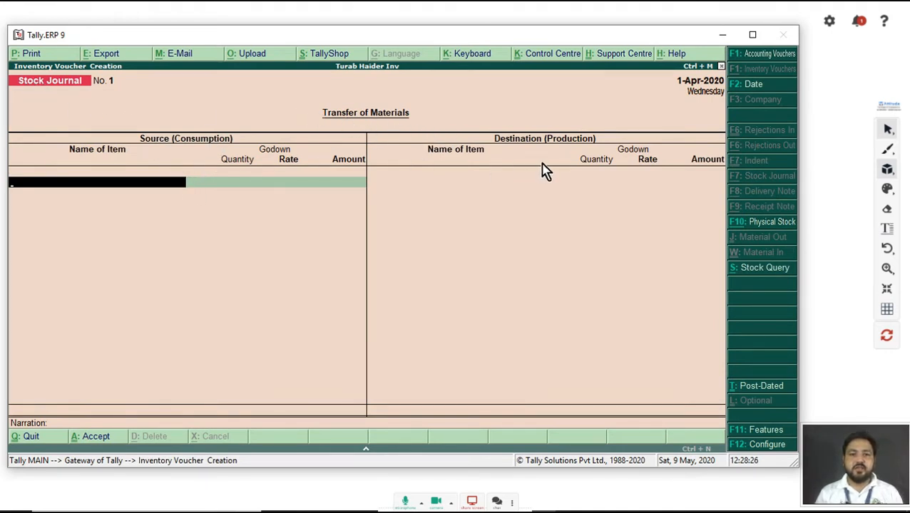
key("Down")
key("Return")
key("Down")
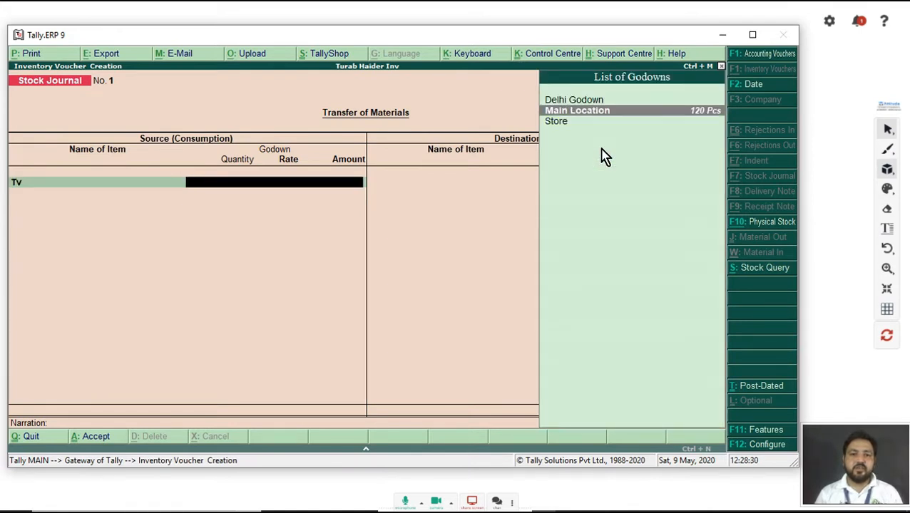
key("Return")
key("Down")
key("Return")
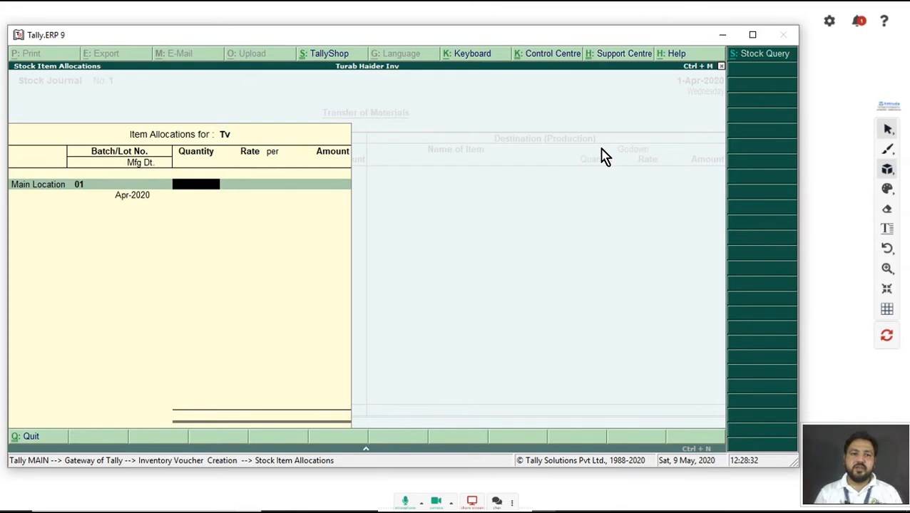
type("20")
key("Return")
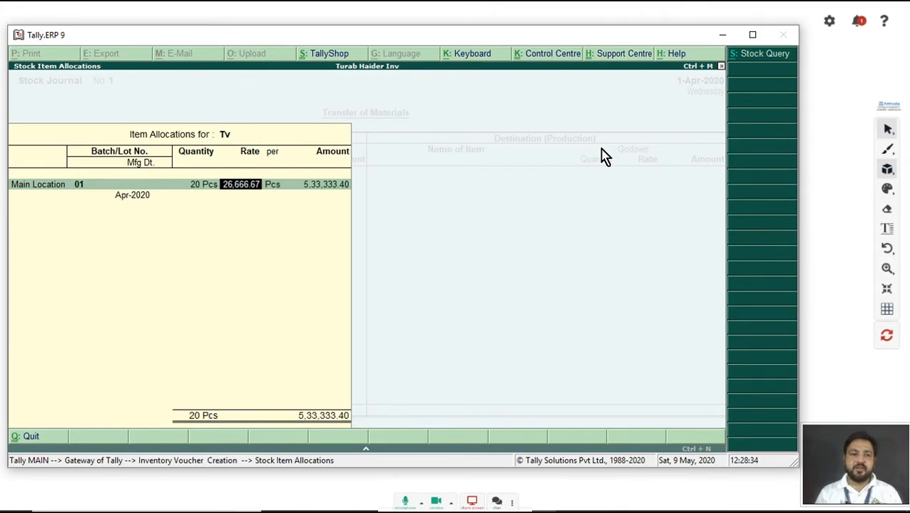
Set the source rate for the Tv transfer to 35,000.
key("Return")
key("Return")
key("BackSpace")
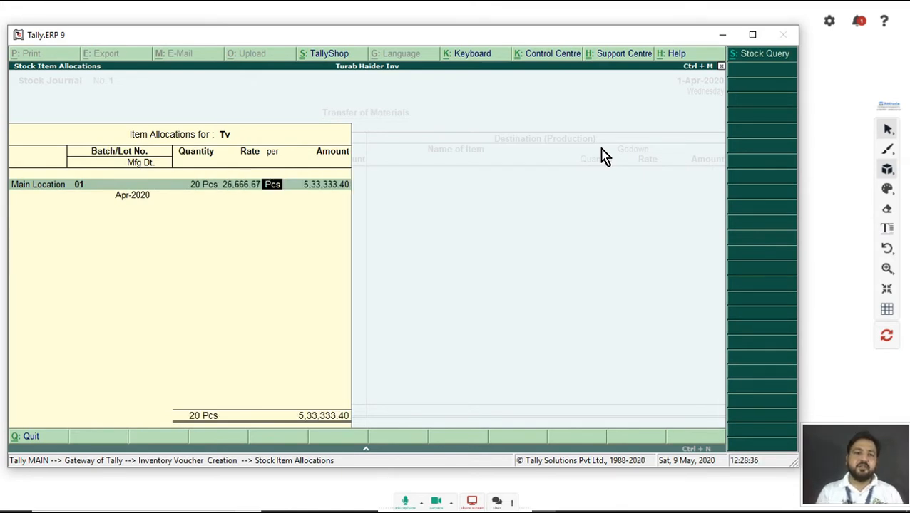
key("BackSpace")
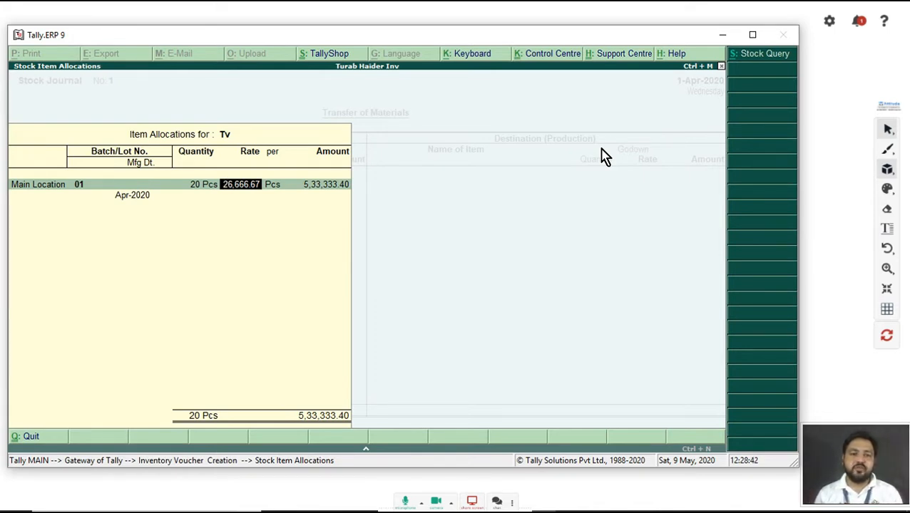
key("Return")
key("Return")
key("Return")
key("BackSpace")
key("BackSpace")
key("BackSpace")
type("3")
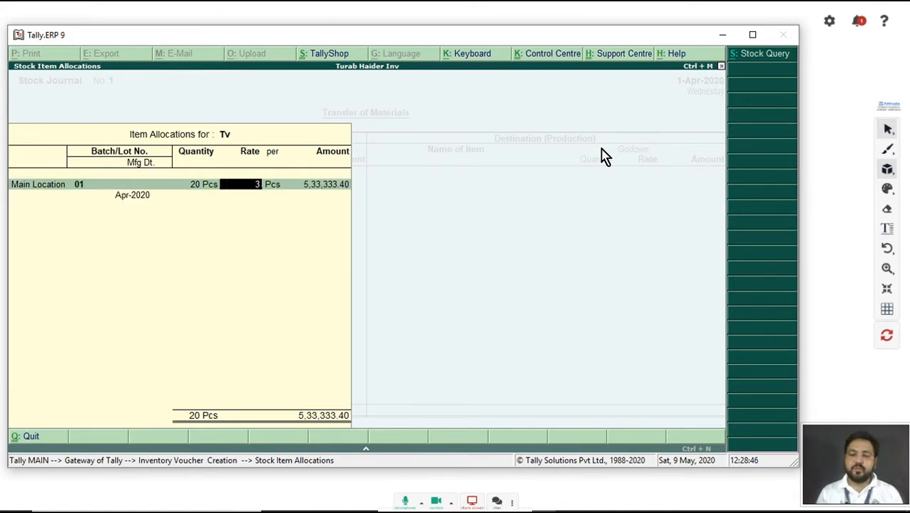
type("5000")
key("Return")
key("Return")
key("Return")
key("Return")
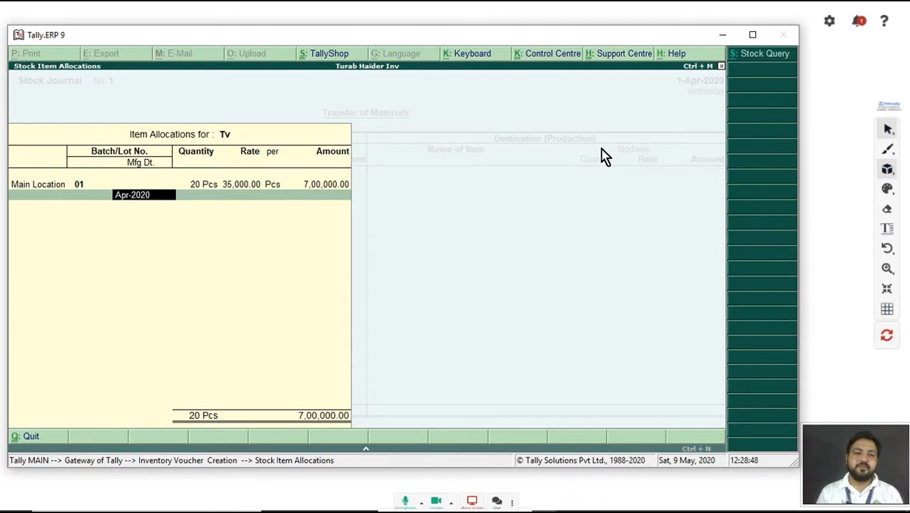
key("Return")
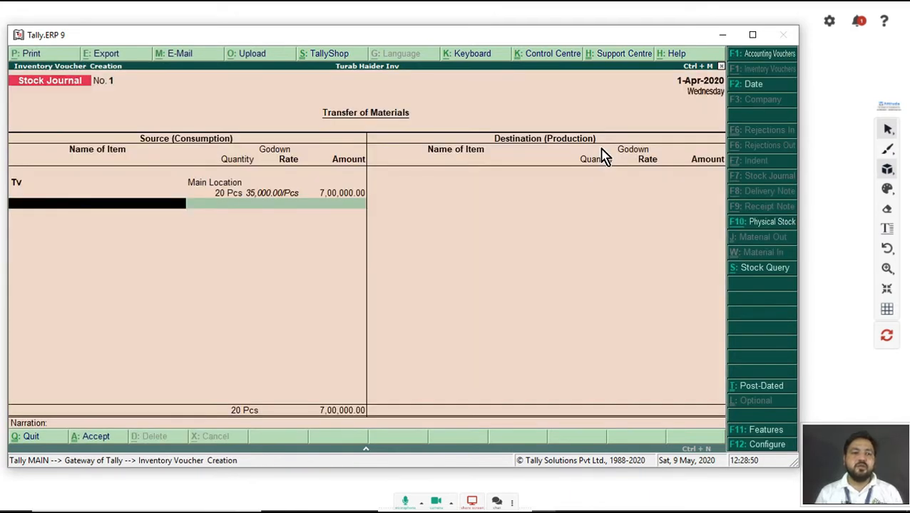
Add the destination: Tv into Delhi Godown, new batch 012, 20 Pcs at 35,000.
key("Return")
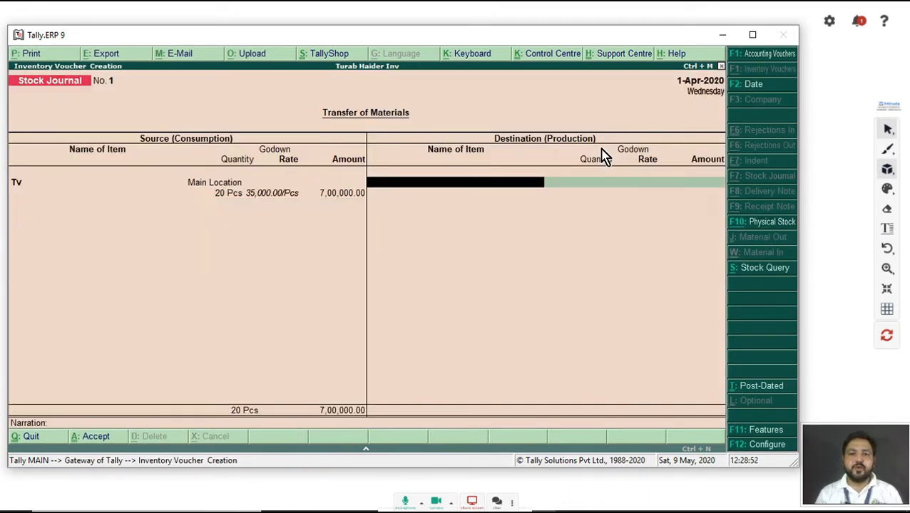
key("Return")
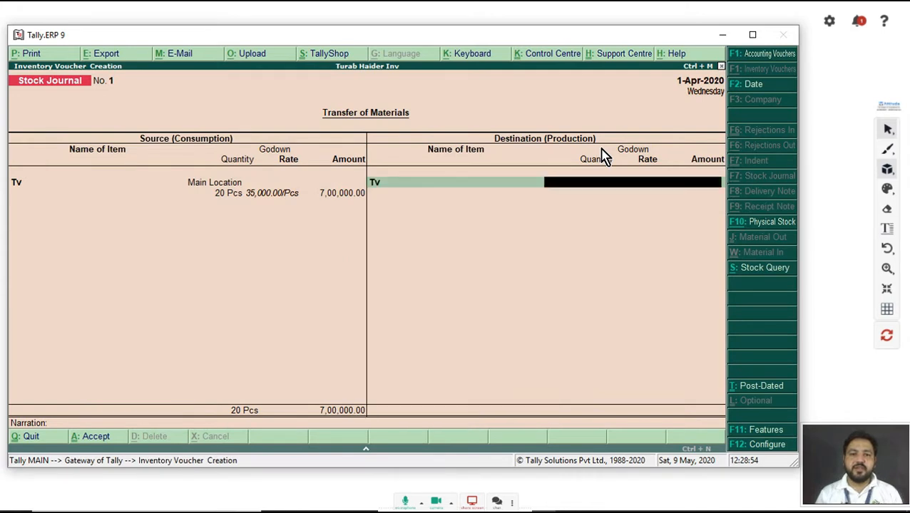
key("Up")
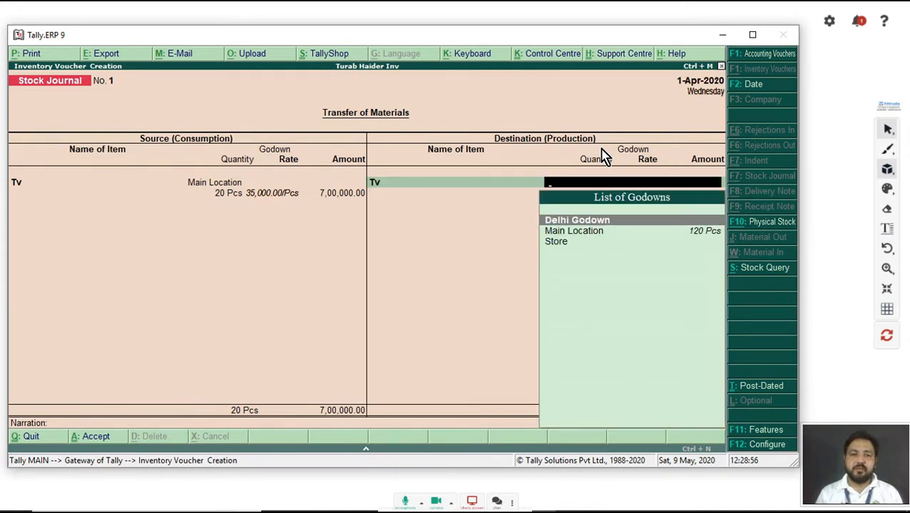
key("Return")
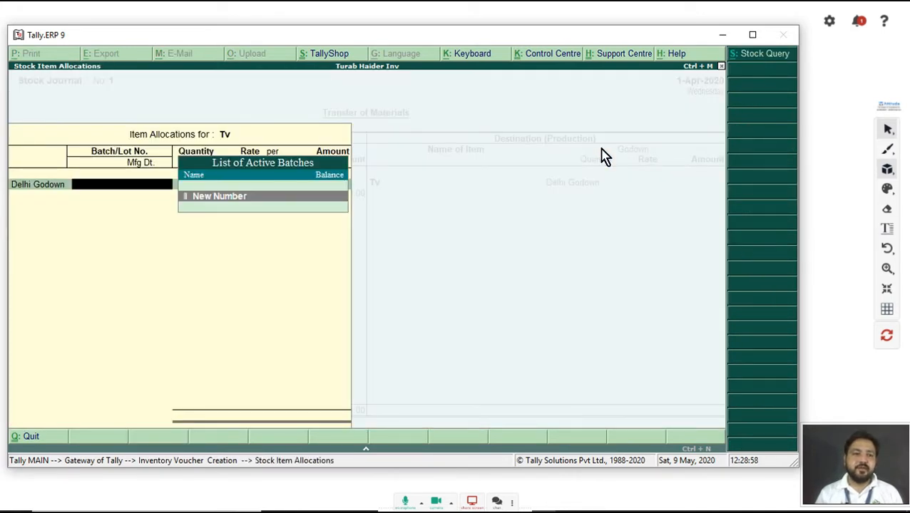
key("Return")
type("012")
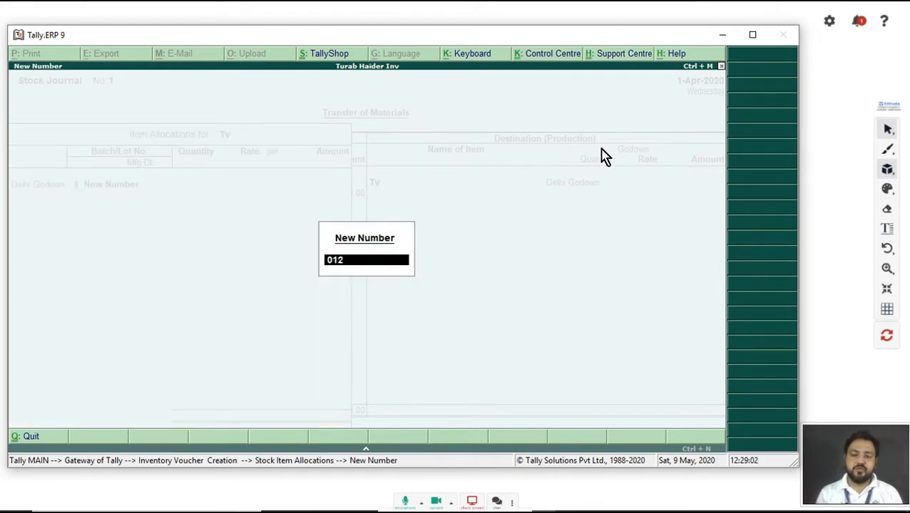
key("Return")
type("20")
key("Return")
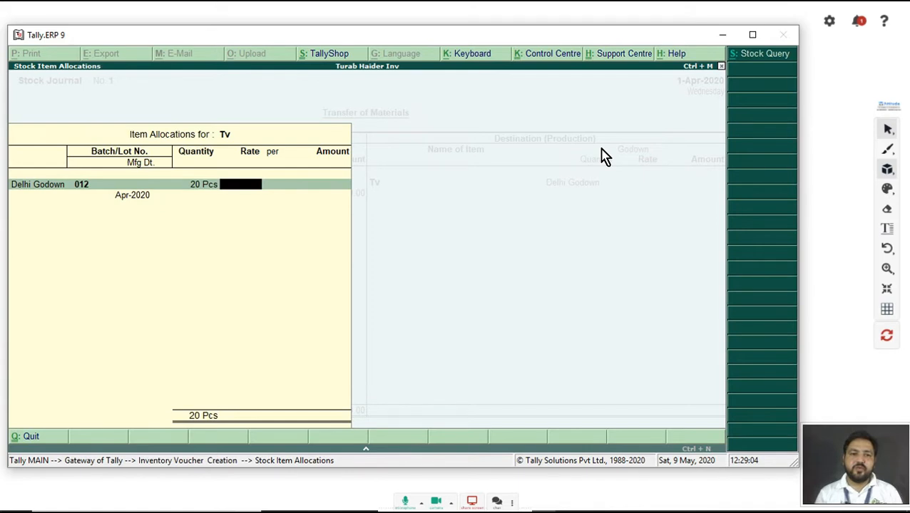
type("35000")
key("Return")
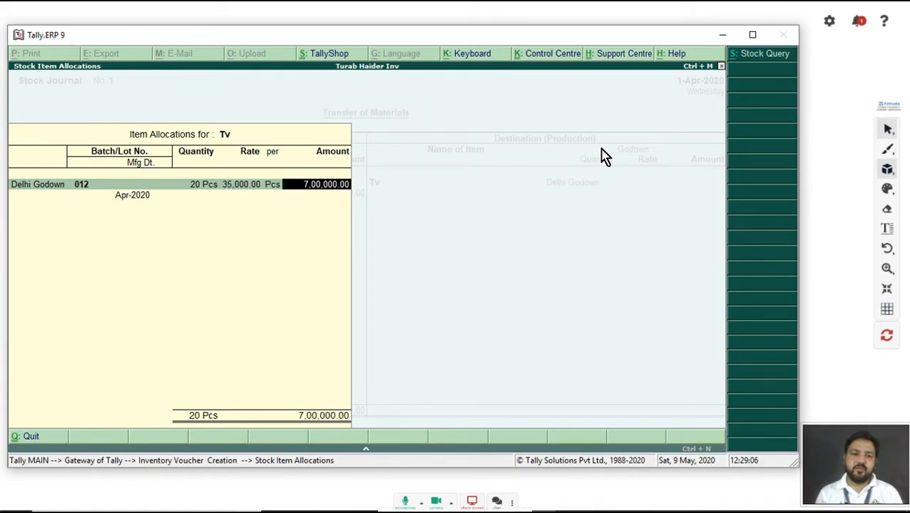
key("Return")
key("Return")
key("Return")
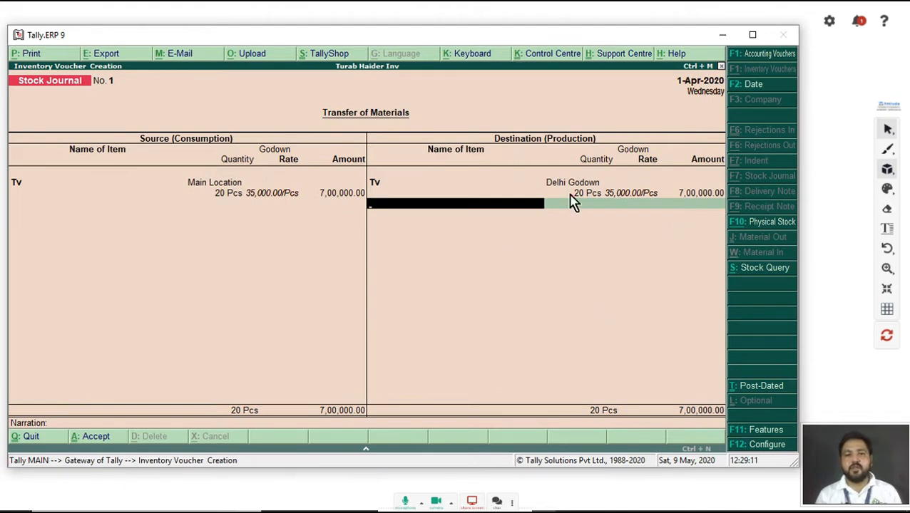
key("Return")
Save the stock journal and return to the Gateway of Tally without quitting.
key("Return")
key("Return")
key("Escape")
key("Return")
key("Escape")
key("n")
key("Down")
key("Down")
key("Down")
key("Down")
key("Down")
key("Down")
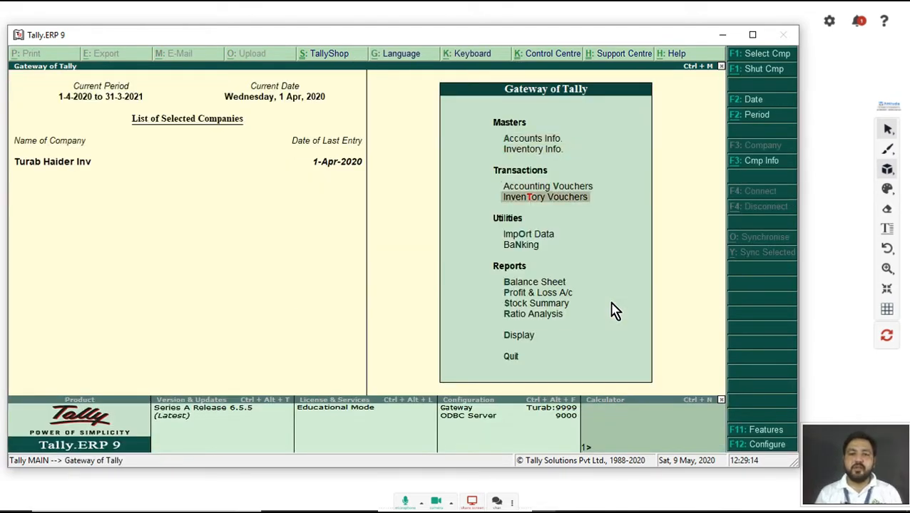
key("Down")
key("Down")
key("Down")
key("Down")
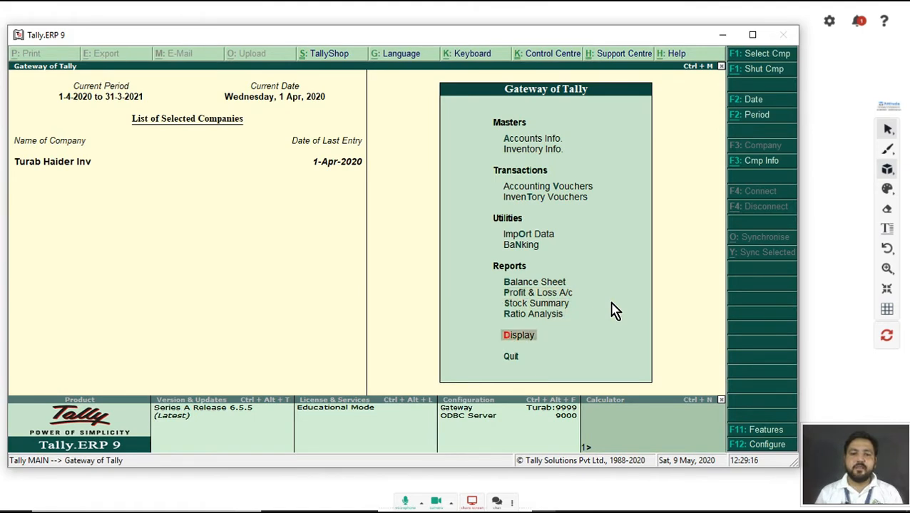
key("Return")
key("Down")
key("Down")
key("Down")
key("Down")
key("Down")
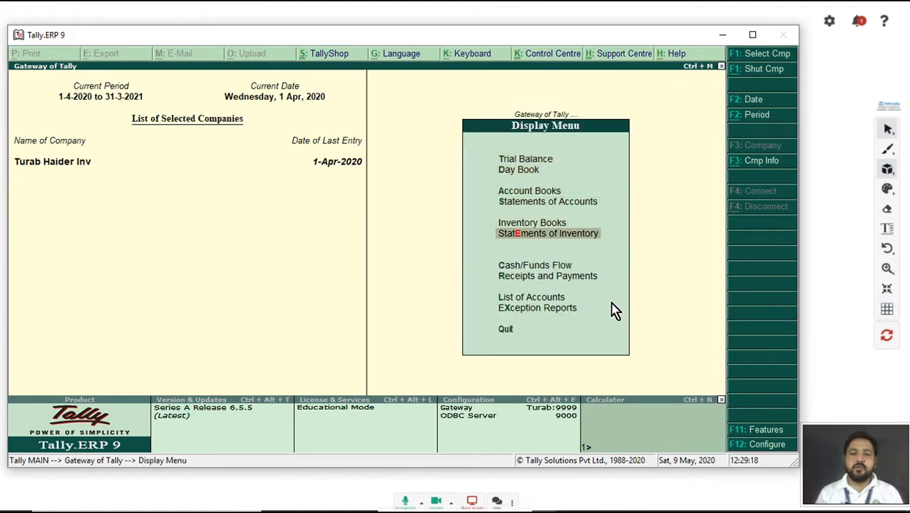
key("Return")
key("Return")
key("Down")
key("Return")
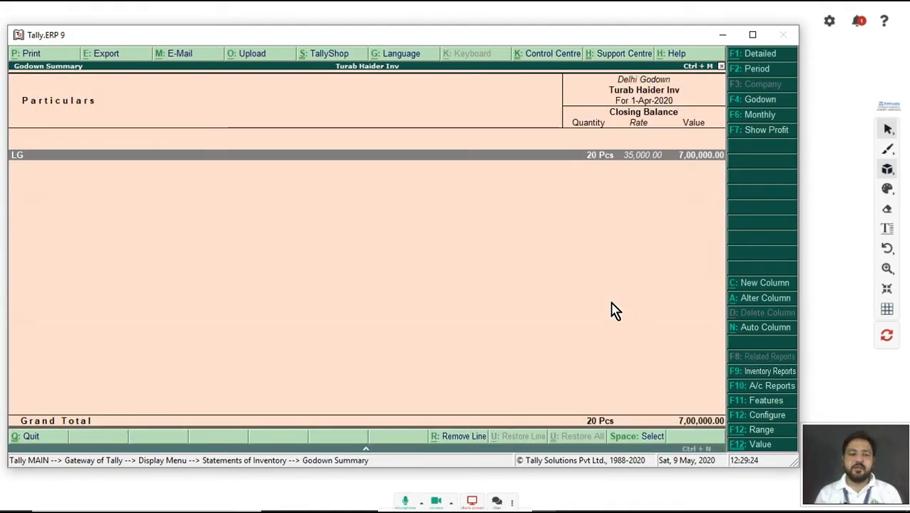
key("Escape")
key("Escape")
key("Escape")
key("Escape")
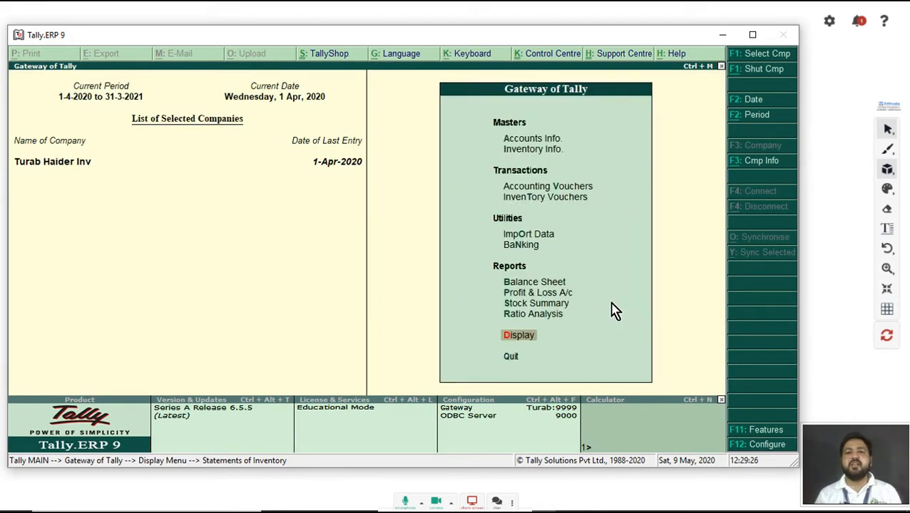
key("Escape")
key("Escape")
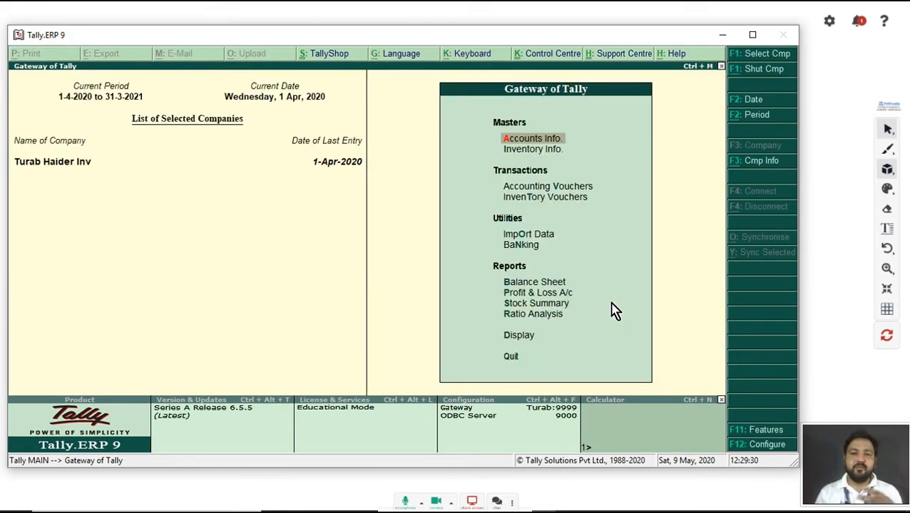
Open the Stock Journal voucher type for alteration from Accounts Info.
key("Return")
key("Down")
key("Down")
key("Return")
key("Down")
key("Down")
key("Return")
key("Down")
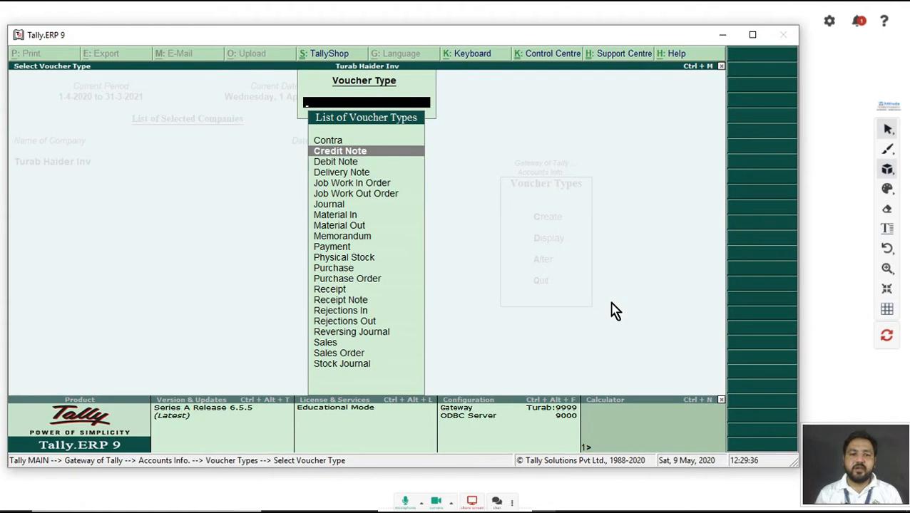
key("Down")
key("Down")
key("Down")
key("Down")
key("Down")
key("Down")
key("Down")
key("Down")
key("Down")
key("Down")
key("Down")
key("Down")
key("Down")
key("Down")
key("Down")
key("Down")
key("Down")
key("Down")
key("Down")
key("Down")
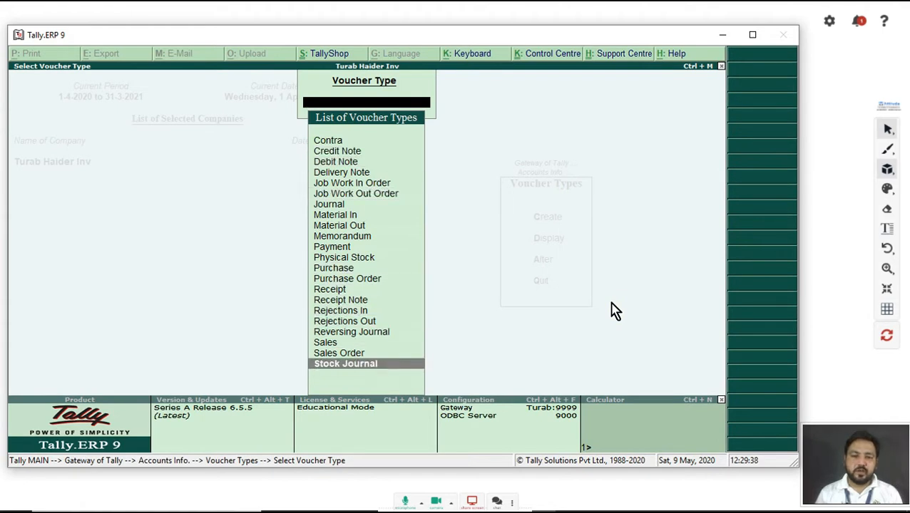
key("Return")
key("Return")
key("Return")
key("Return")
key("Return")
key("Return")
key("Return")
key("Return")
key("Return")
key("Return")
Add the class 'Transfer Journal' with Use Class for Inter-Godown Transfers set to Yes, and save.
key("Escape")
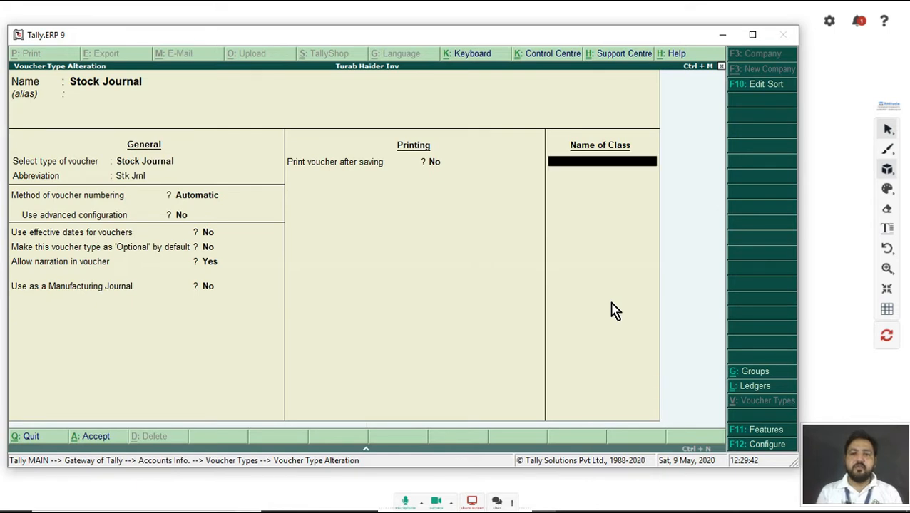
type("Tran")
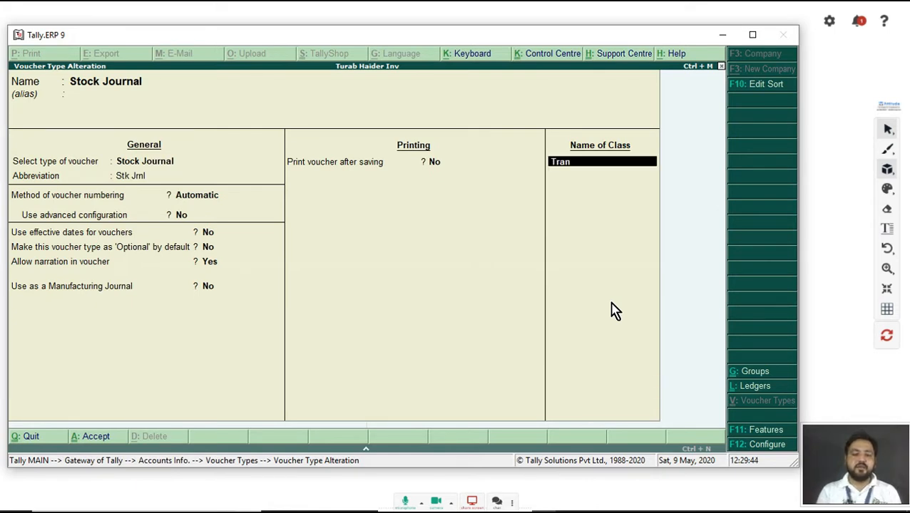
type("sfer Journa")
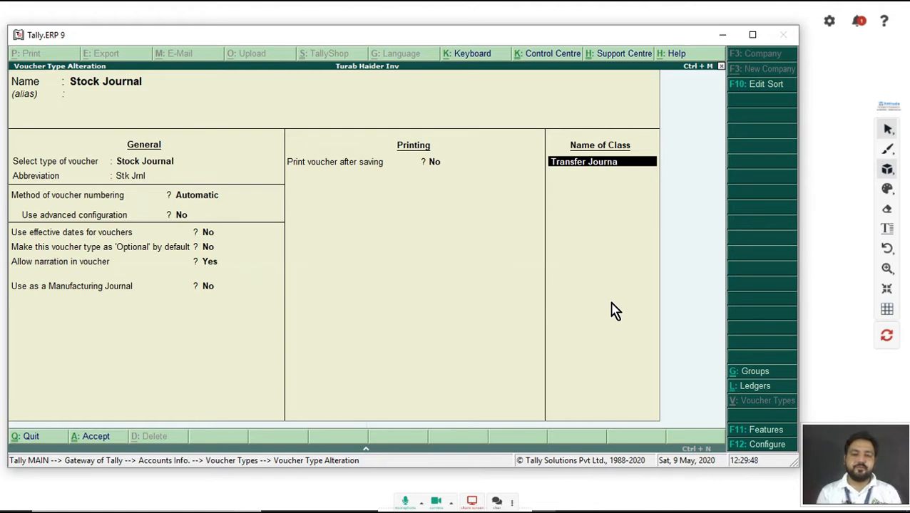
type("l")
key("Return")
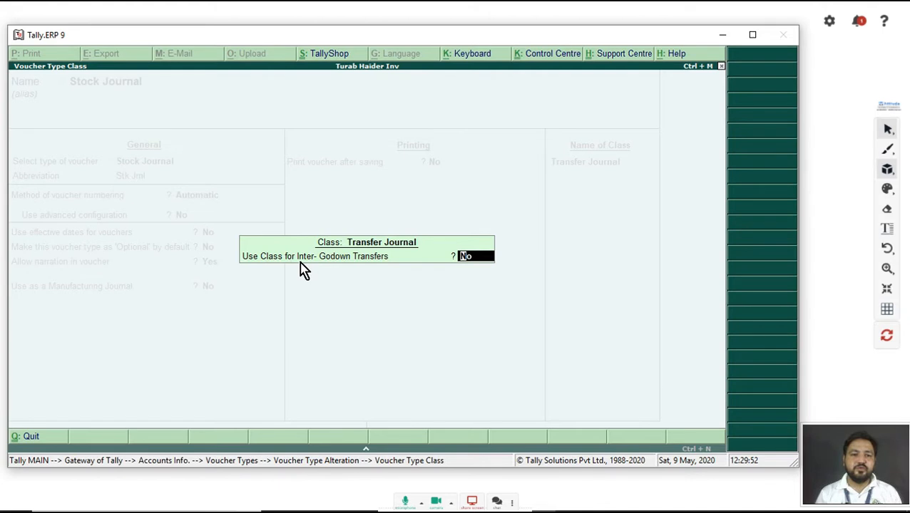
type("yes")
key("Return")
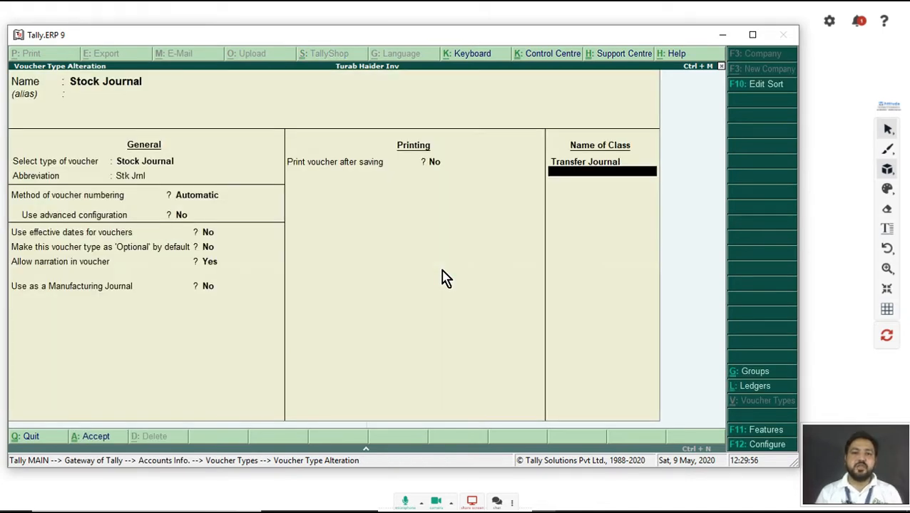
key("Return")
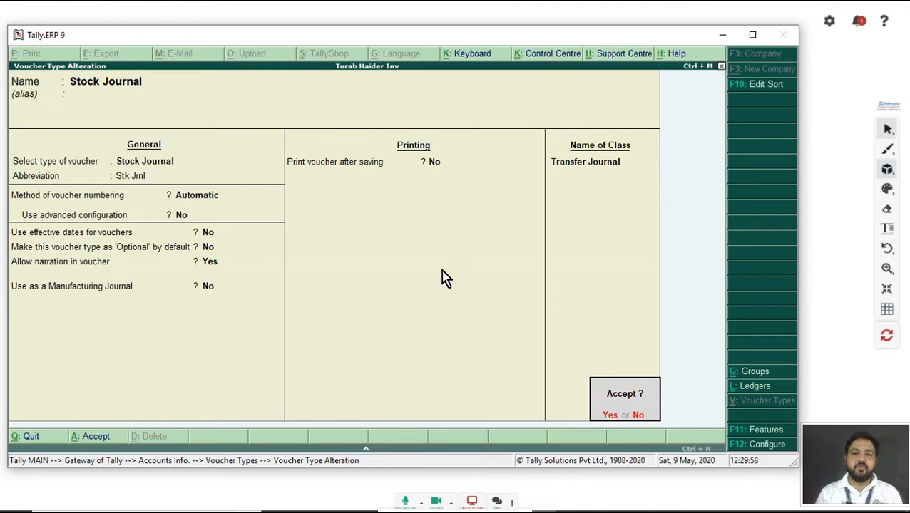
key("y")
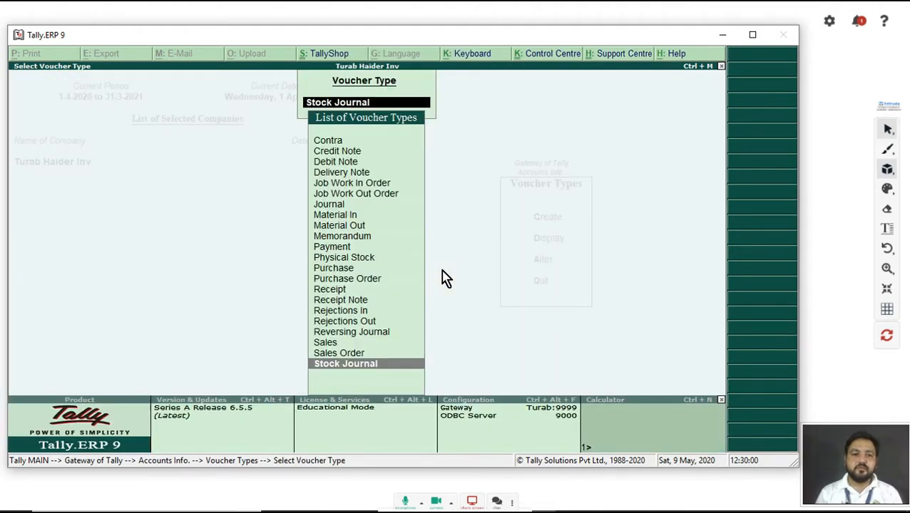
key("Escape")
key("Escape")
key("Escape")
key("Escape")
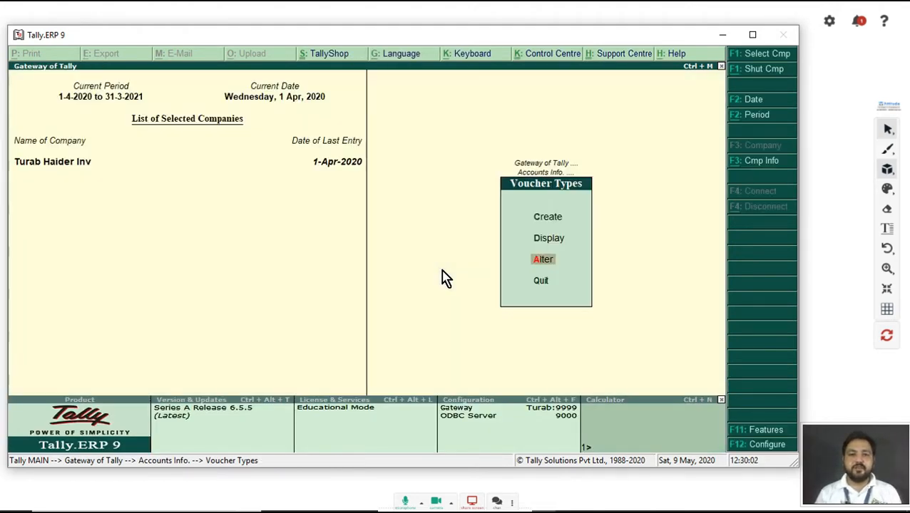
Start a Stock Journal in the Transfer Journal class with Store as destination godown.
key("Down")
key("Down")
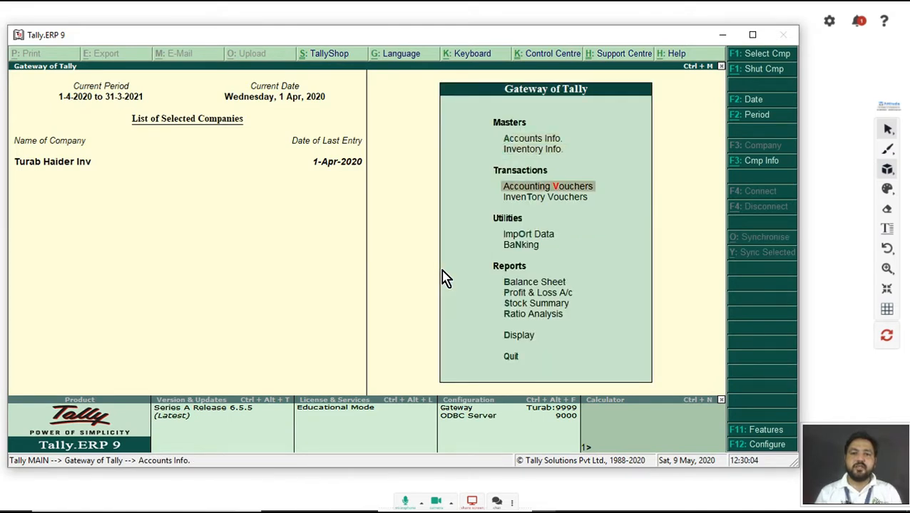
key("Return")
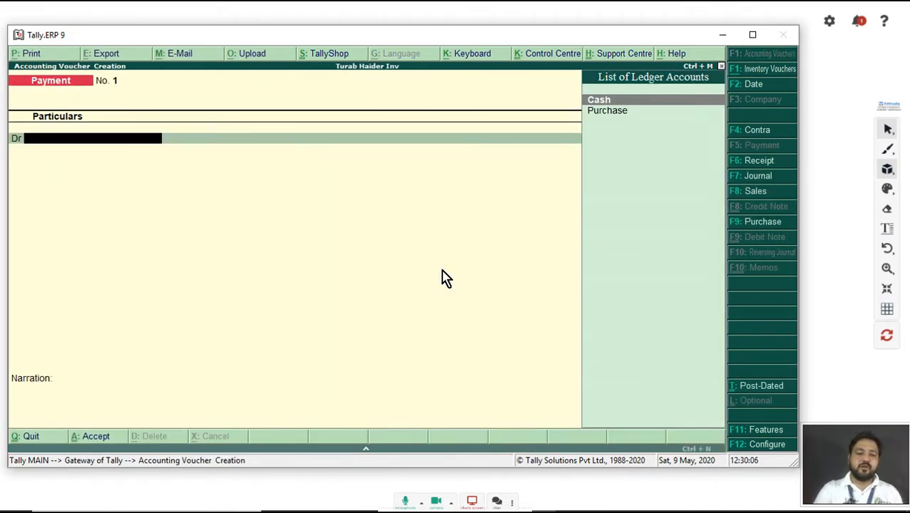
key("alt+F7")
key("Down")
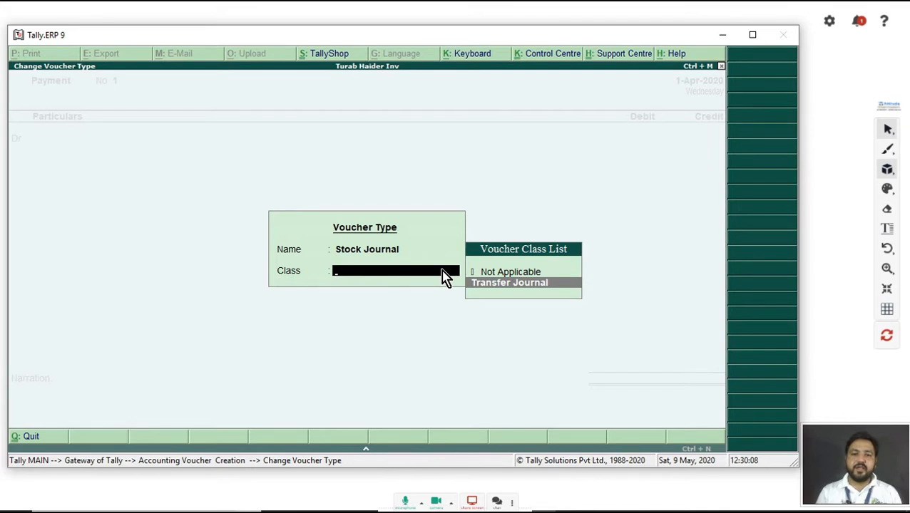
key("Return")
key("Down")
key("Down")
key("Return")
Transfer 20 Pcs of Tv from Main Location batch 01 at 25,000 each and close.
key("Down")
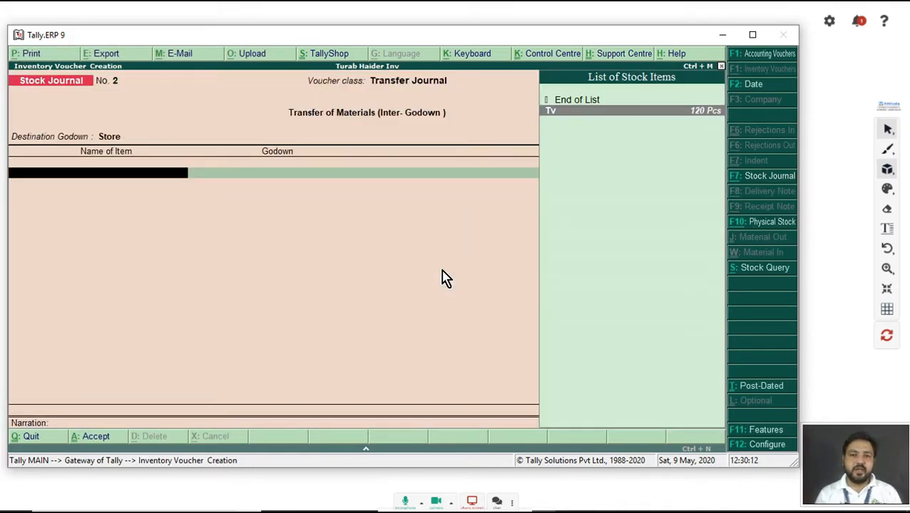
key("Return")
key("Down")
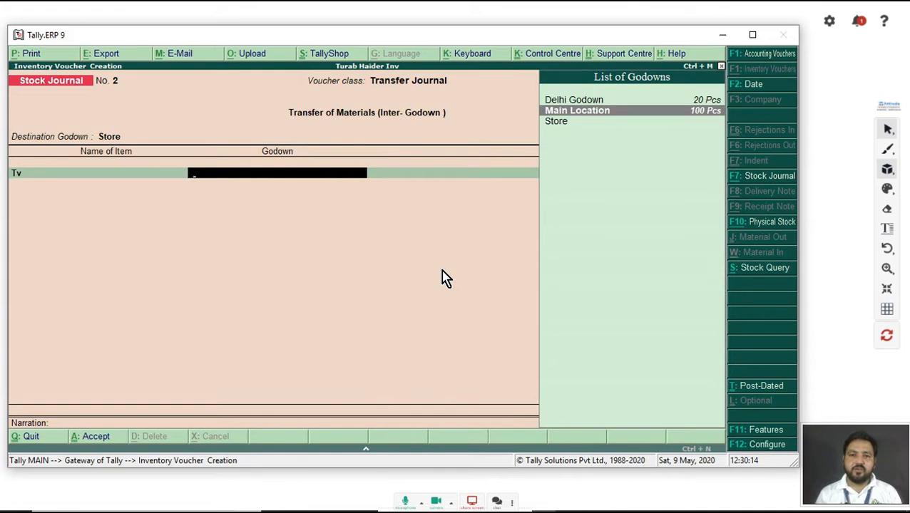
key("Return")
key("Down")
key("Return")
type("20")
key("Return")
key("Return")
key("BackSpace")
type("25000")
key("Return")
key("Return")
key("Return")
key("Return")
key("Return")
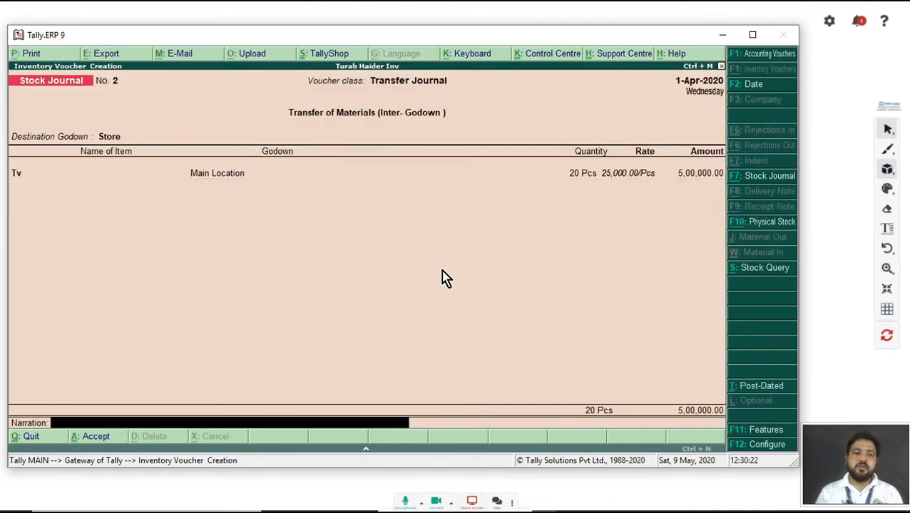
key("Return")
key("Return")
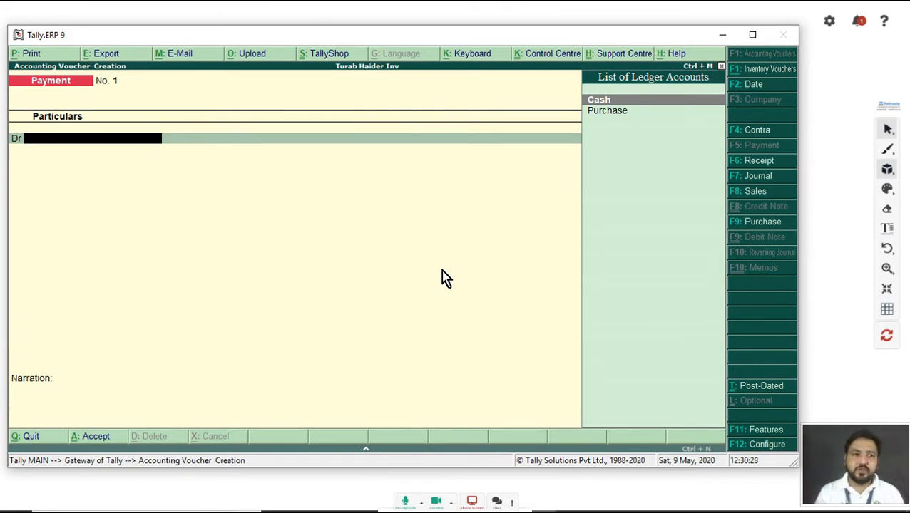
key("Escape")
View the Store godown's stock summary under Statements of Inventory.
key("Return")
key("Escape")
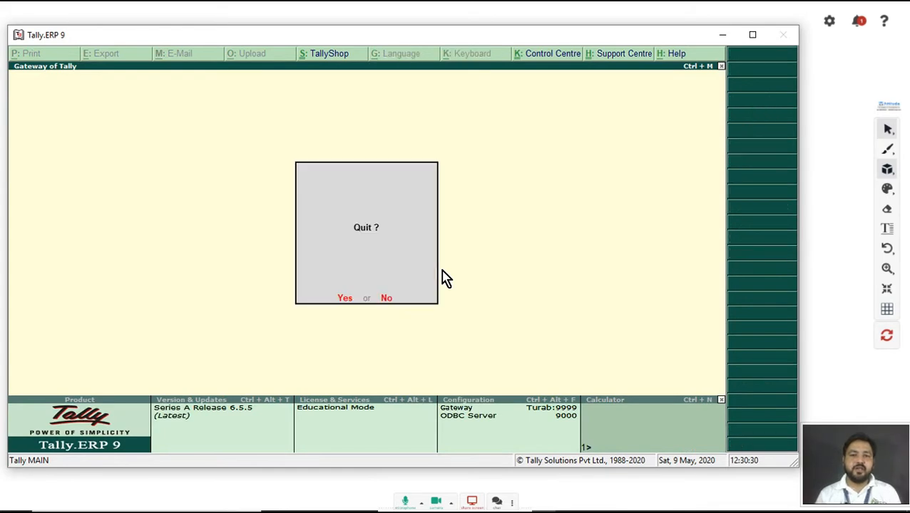
key("Escape")
key("d")
key("Down")
key("Down")
key("Down")
key("Down")
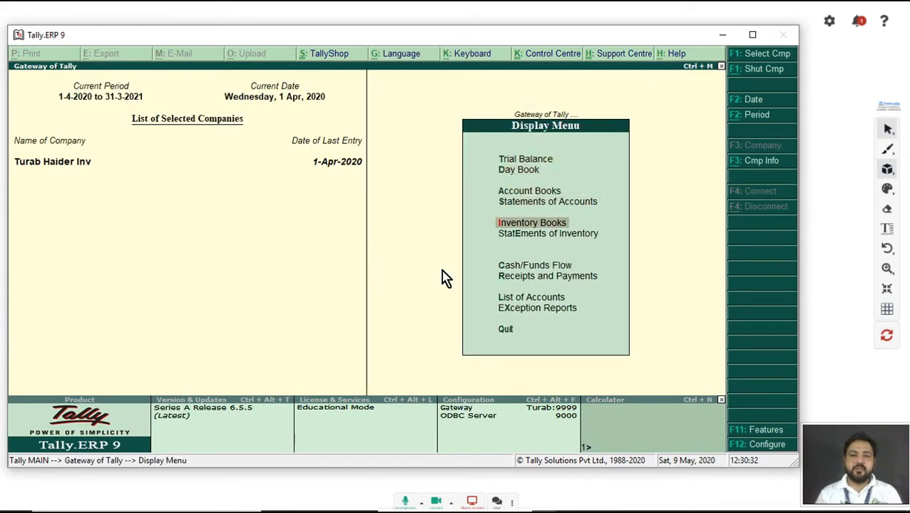
key("Return")
key("Return")
key("Down")
key("Down")
key("Down")
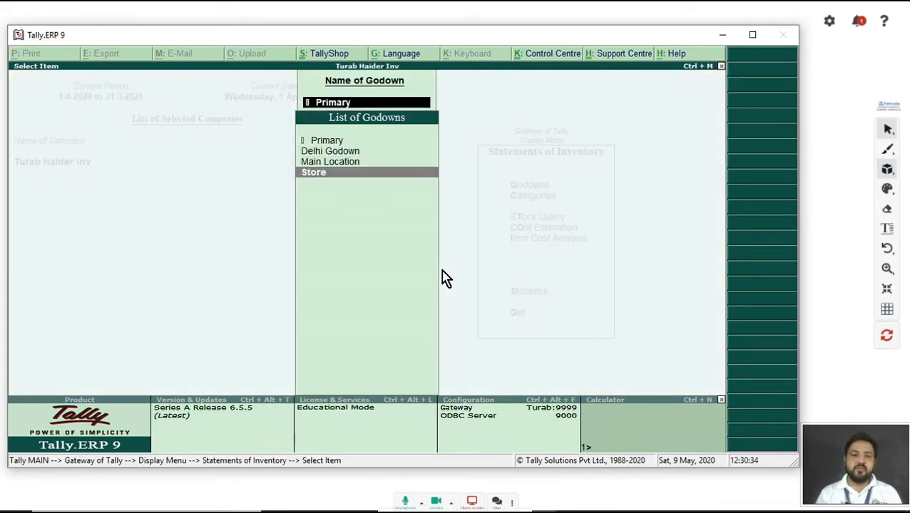
key("Return")
key("Escape")
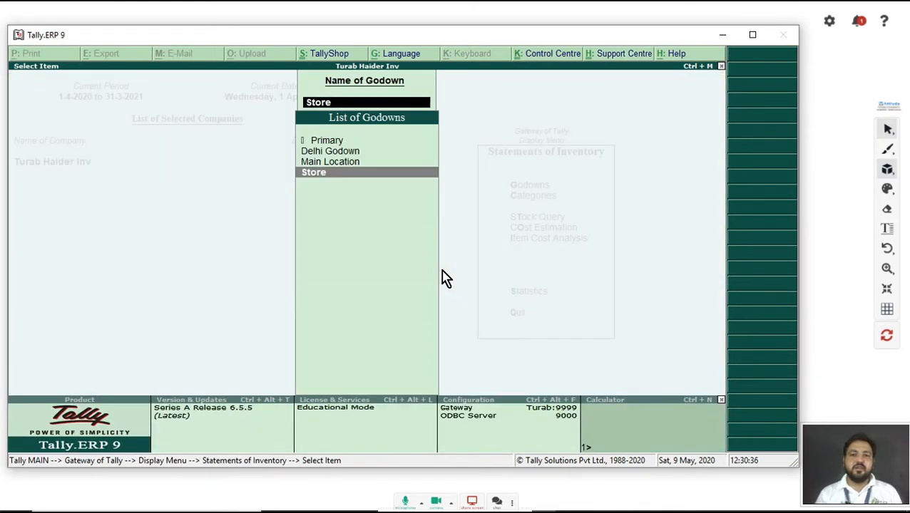
key("Escape")
key("Escape")
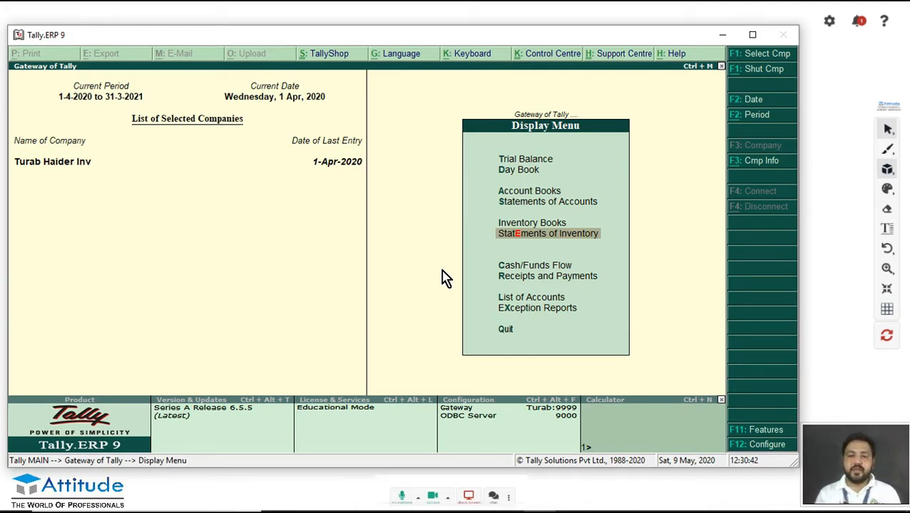
key("Escape")
Open the Cash purchase voucher from the Day Book and start a party ledger 'Raj Pvt Ltd'.
key("Up")
key("Up")
key("d")
key("y")
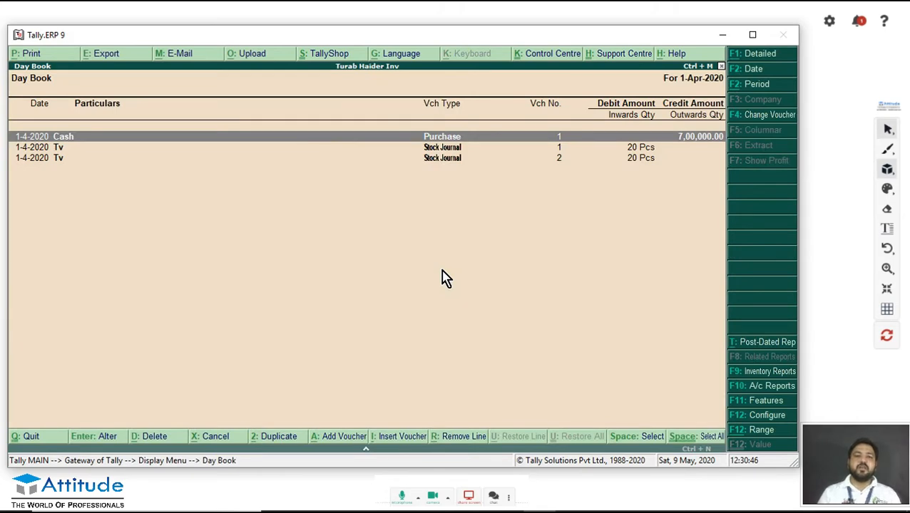
key("Return")
key("Return")
key("Return")
key("Return")
key("alt+c")
type("Raj Pvt Ltd")
key("Return")
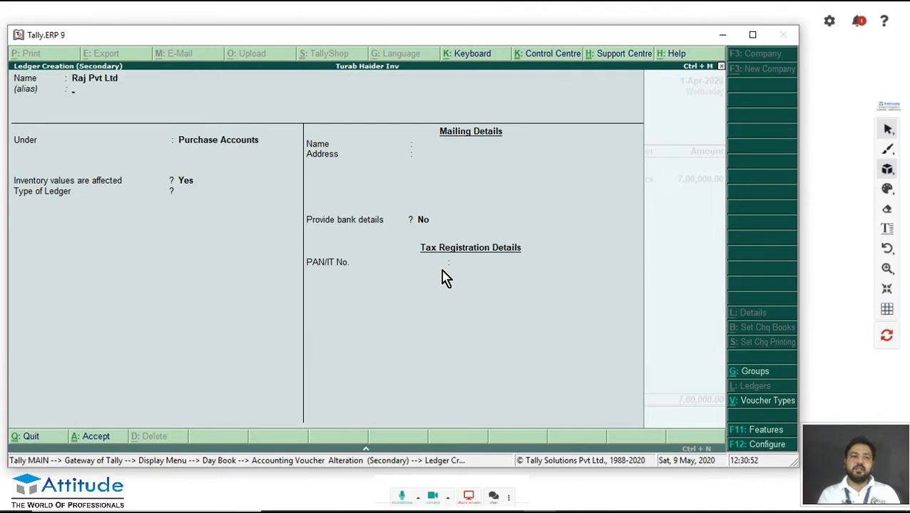
key("Return")
type("S")
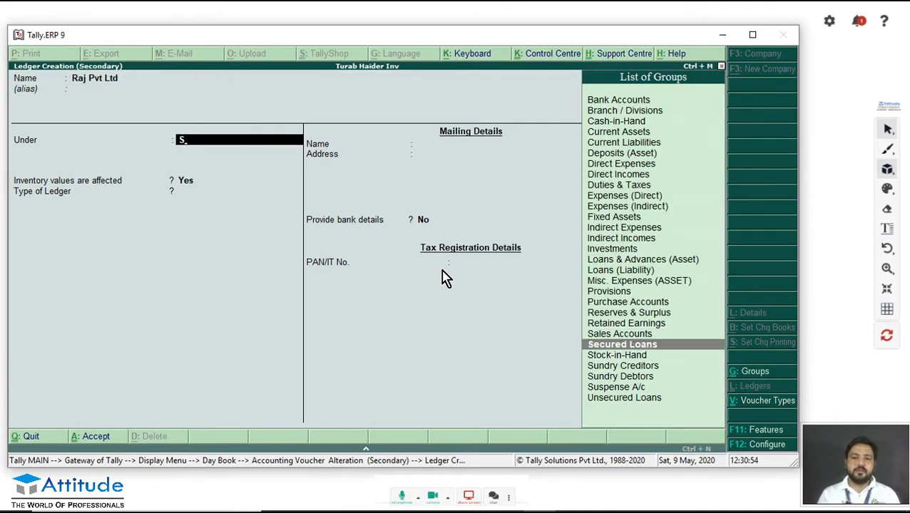
Place Raj Pvt Ltd under Sundry Creditors with bill-by-bill Yes, then save ledger and voucher.
key("Down")
key("Down")
key("Down")
key("Up")
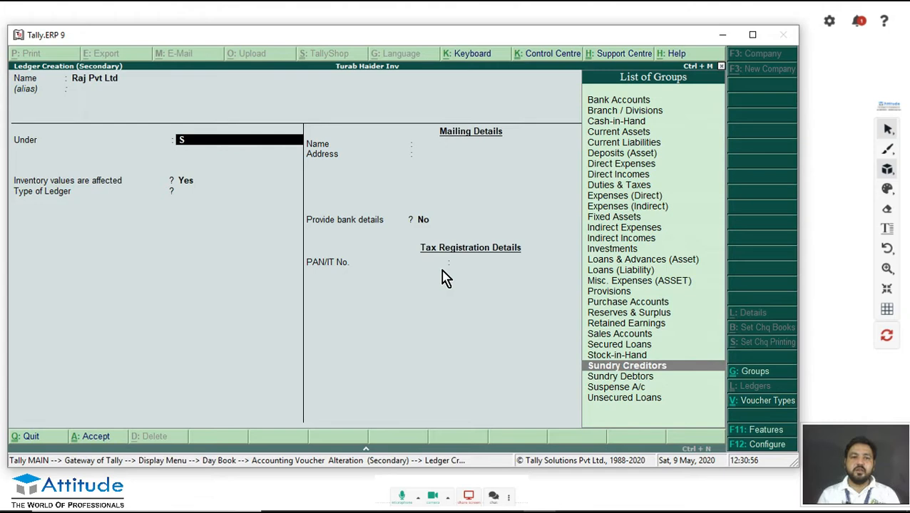
key("Return")
type("yes")
key("Return")
key("Return")
key("Return")
key("Return")
key("Return")
key("Return")
key("Return")
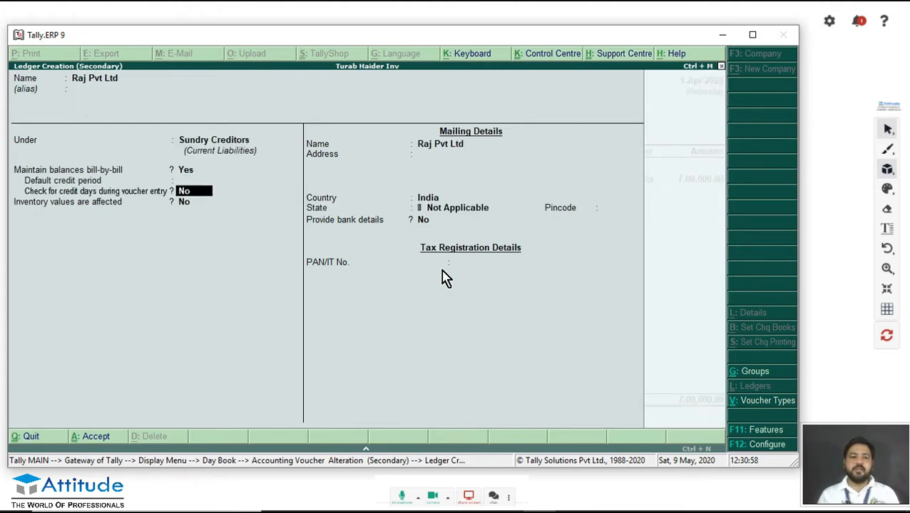
key("ctrl+a")
key("Return")
key("Return")
key("Return")
key("Return")
key("Return")
key("Return")
key("Return")
key("Return")
key("Return")
key("Return")
key("Return")
key("Return")
key("Return")
key("Return")
key("Return")
key("Return")
key("Return")
key("Return")
key("Return")
key("Return")
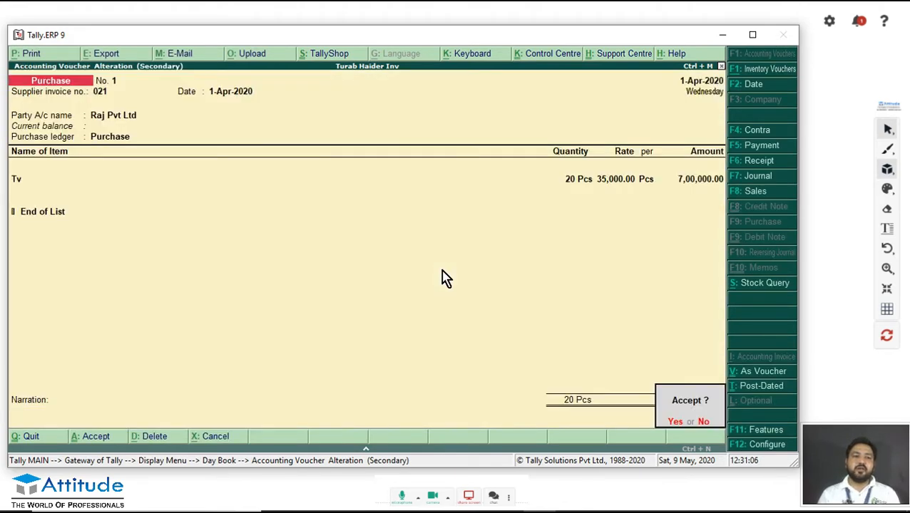
key("Return")
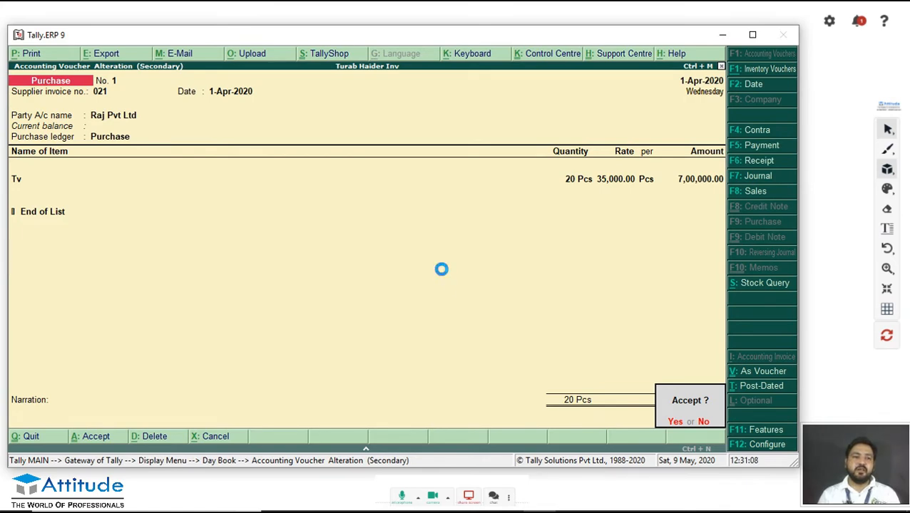
key("Escape")
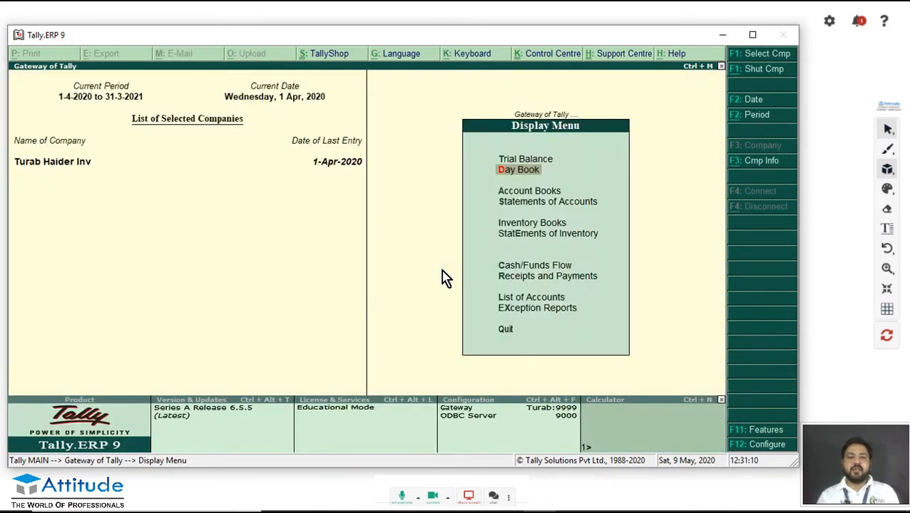
Return to the Gateway of Tally and start a new Sales voucher.
key("Escape")
key("Escape")
key("n")
key("Down")
key("Down")
key("Return")
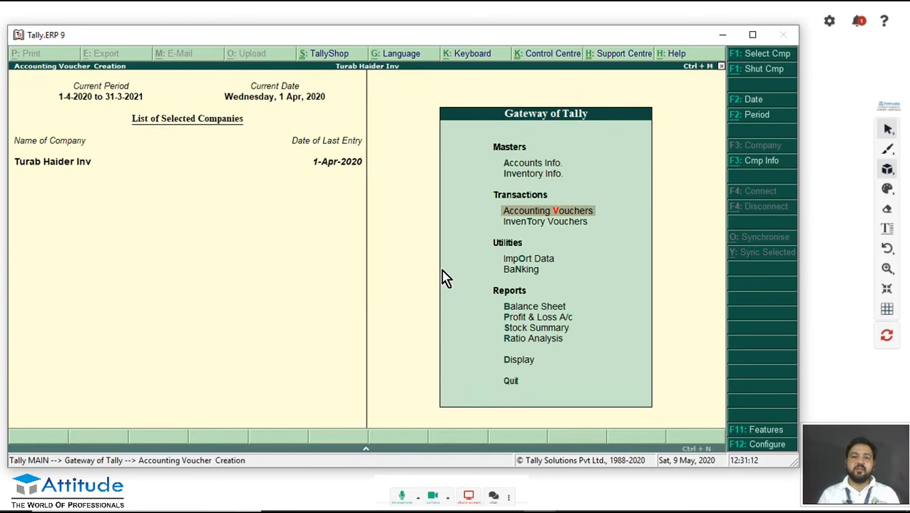
key("F8")
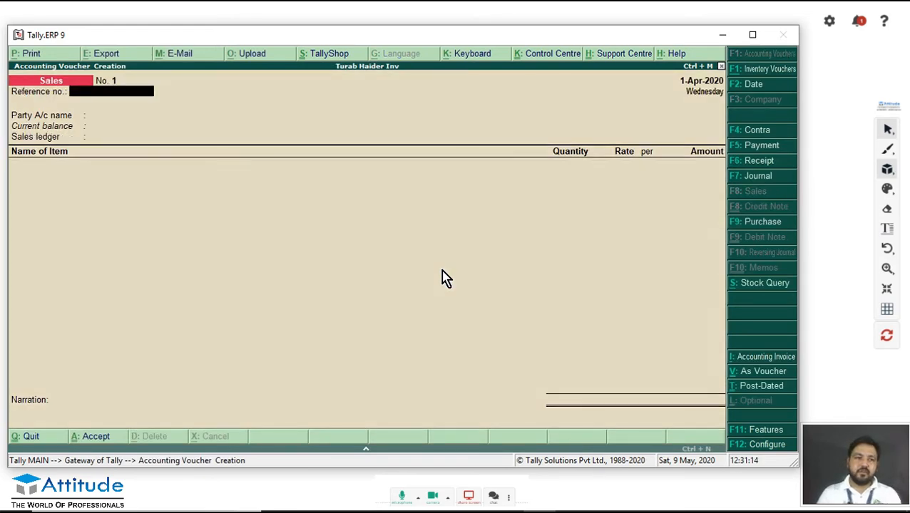
key("Return")
Create the party ledger Hari Pvt Ltd under Sundry Debtors.
key("alt+c")
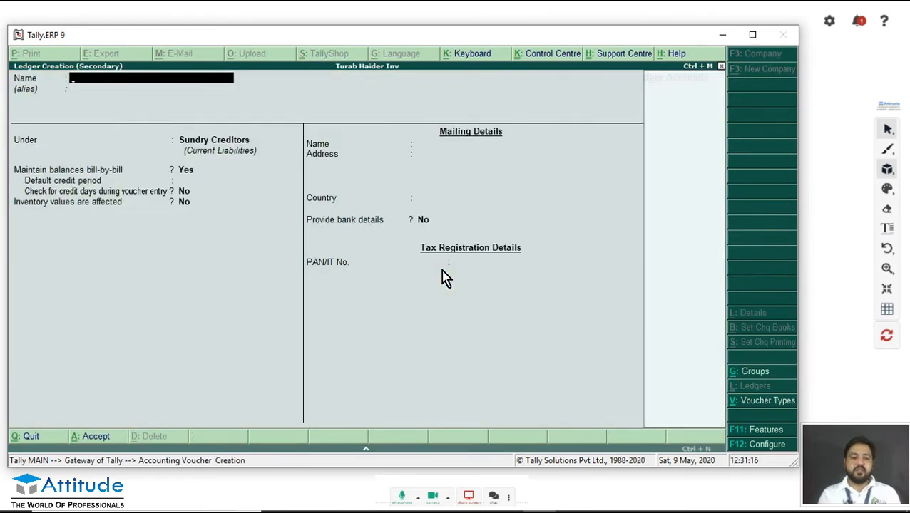
type("Ha")
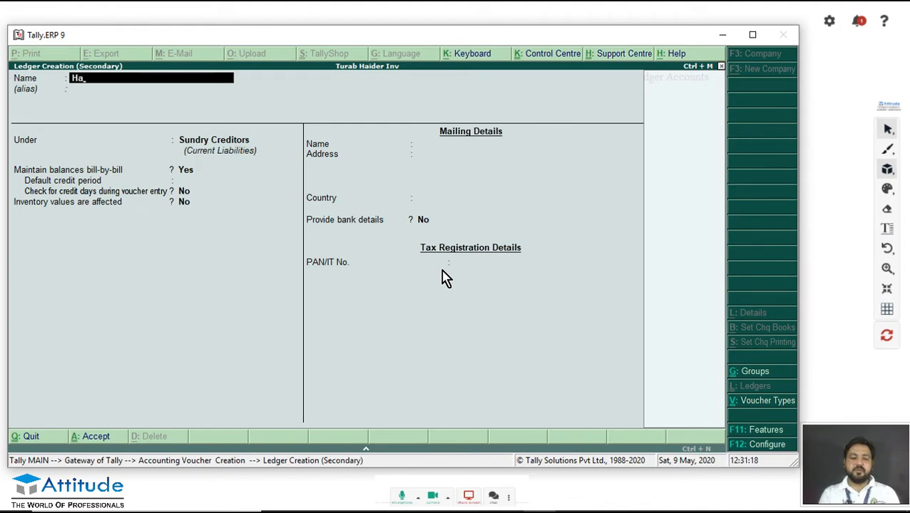
type("ri P")
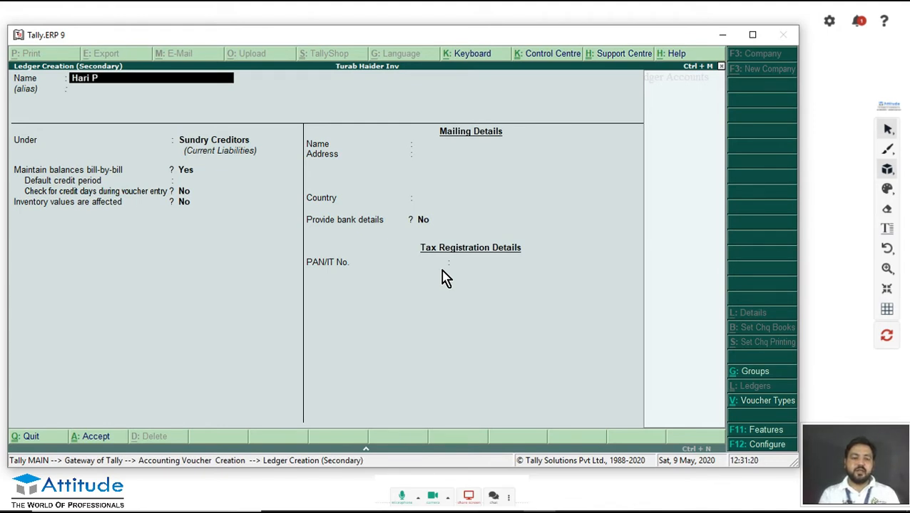
type("vt Ltd")
key("Return")
key("Return")
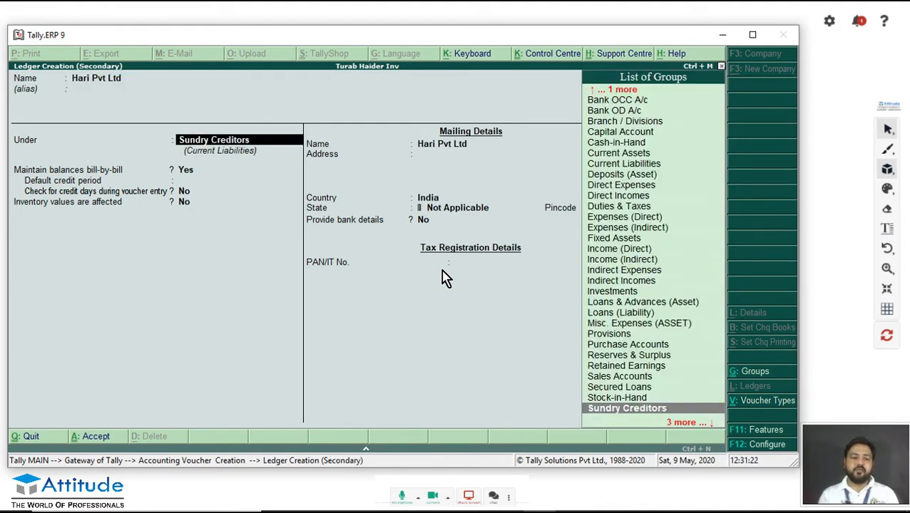
key("Down")
key("Return")
key("Return")
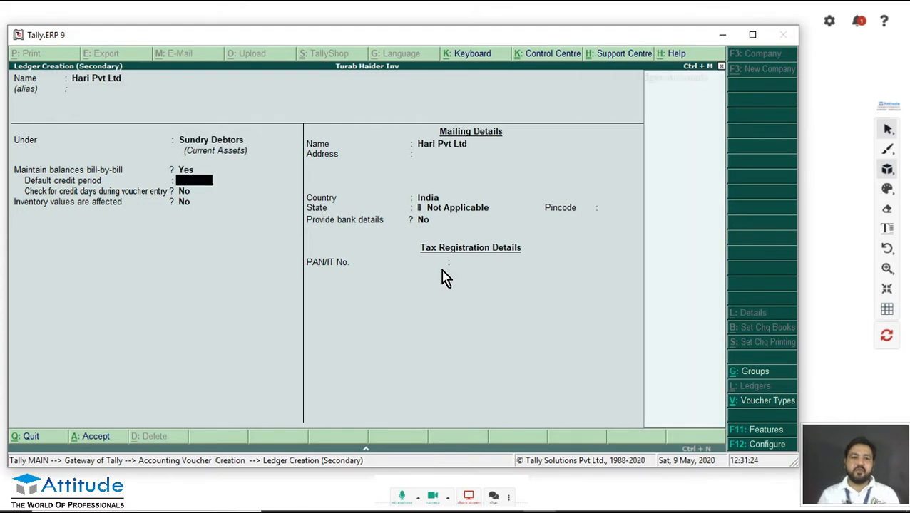
key("Return")
key("ctrl+a")
key("Return")
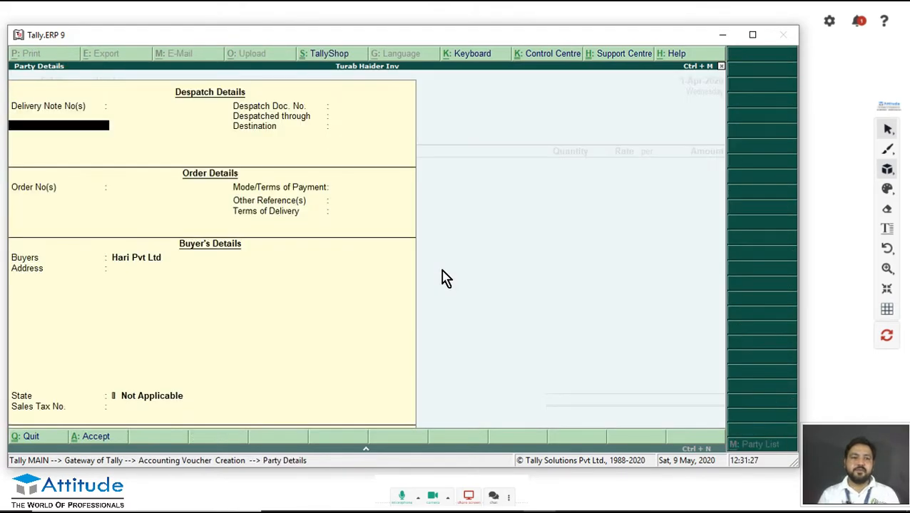
key("ctrl+a")
Create the Sale ledger under Sales Accounts.
key("alt+c")
type("Sale")
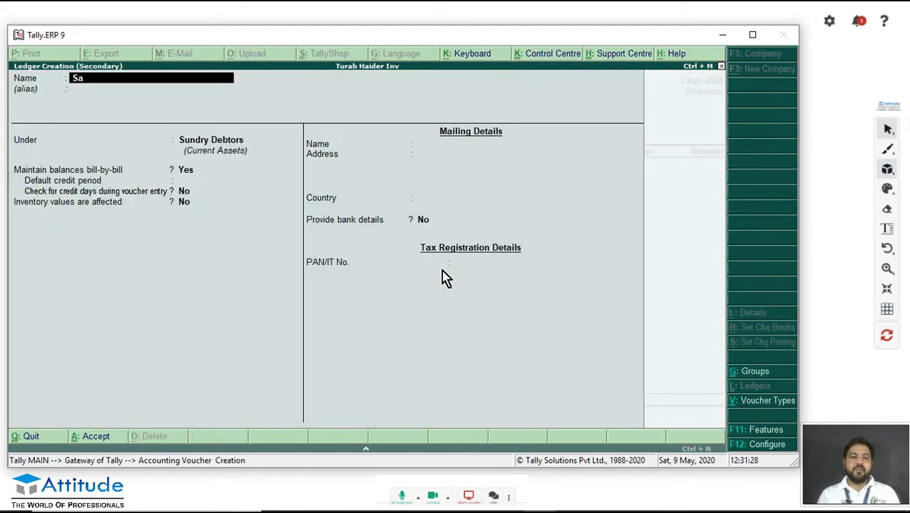
key("Return")
key("Return")
type("Sa")
key("Return")
key("ctrl+a")
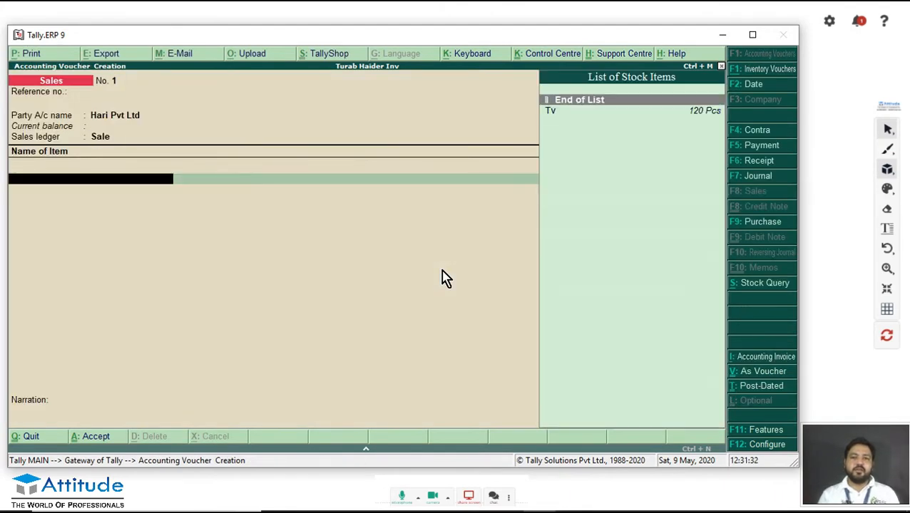
Choose Tv as the item, taken from Main Location, batch 01.
key("Down")
key("Return")
type("0")
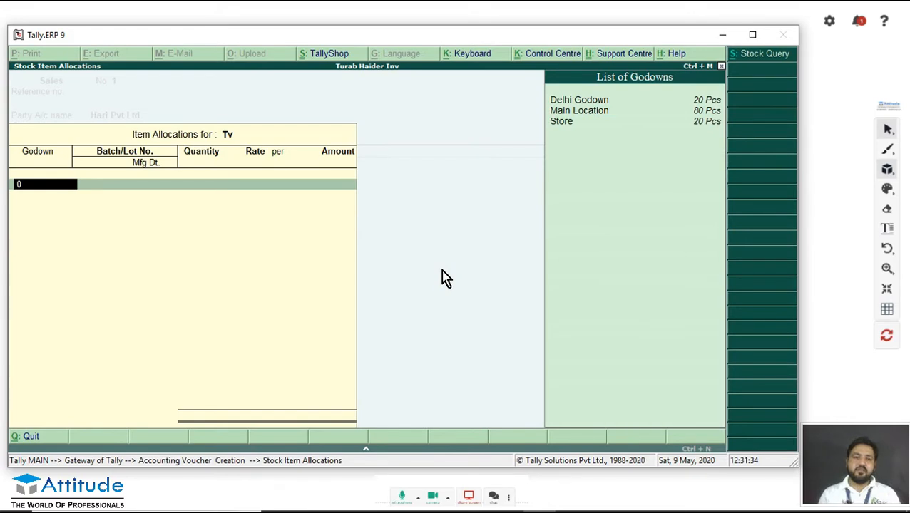
key("BackSpace")
key("Down")
key("Return")
key("Down")
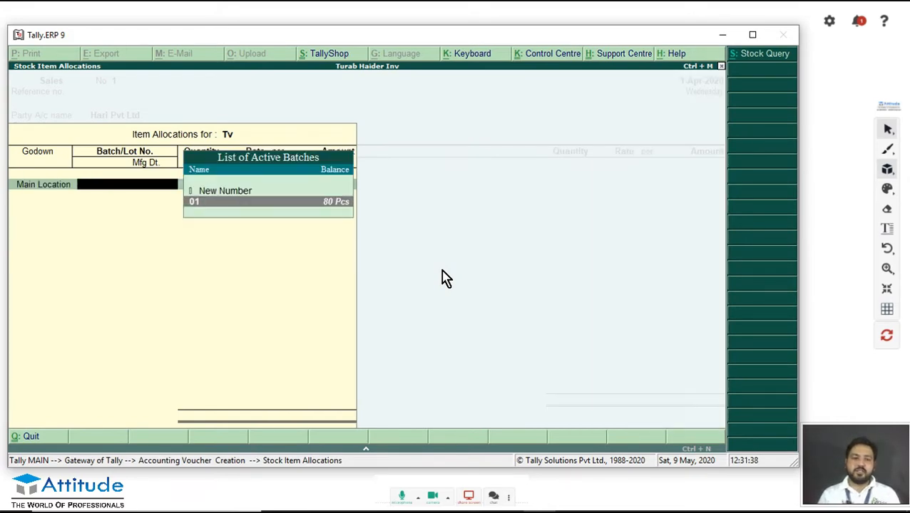
key("Return")
Sell 10 Pcs of Tv at 45,000 each for 4,50,000.
type("10")
key("Return")
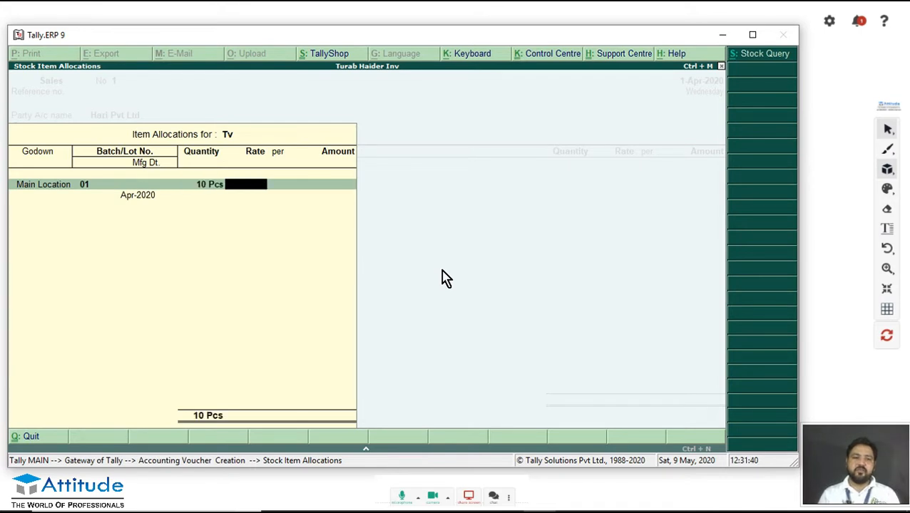
type("45,000")
key("Return")
key("Return")
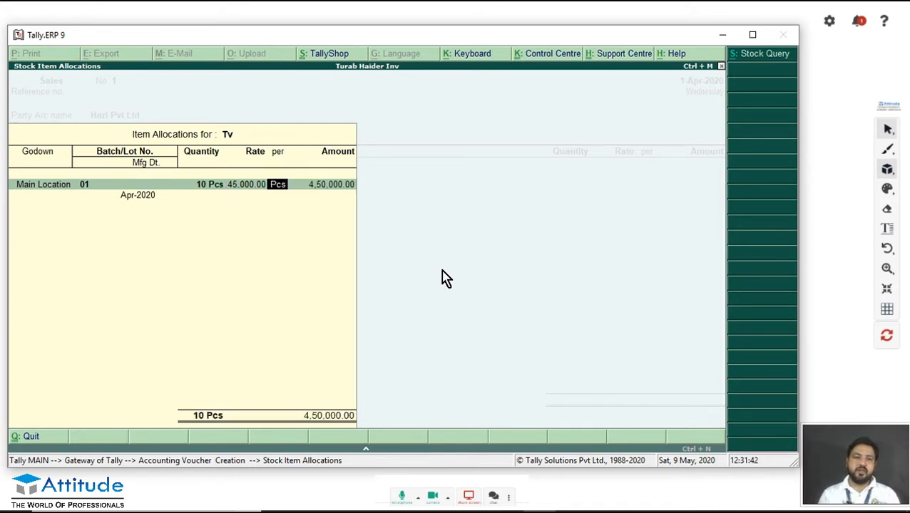
key("Return")
key("Return")
key("Return")
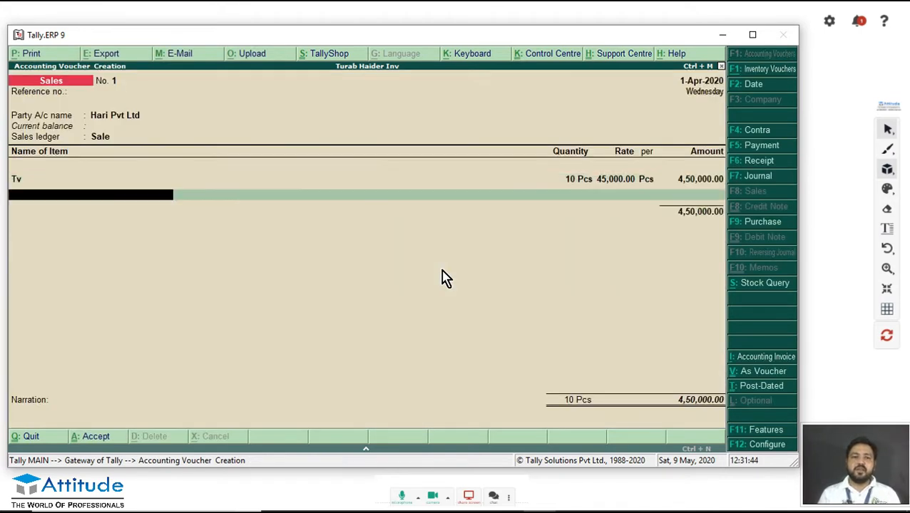
Assign new bill reference 022 and save the sales voucher.
key("Return")
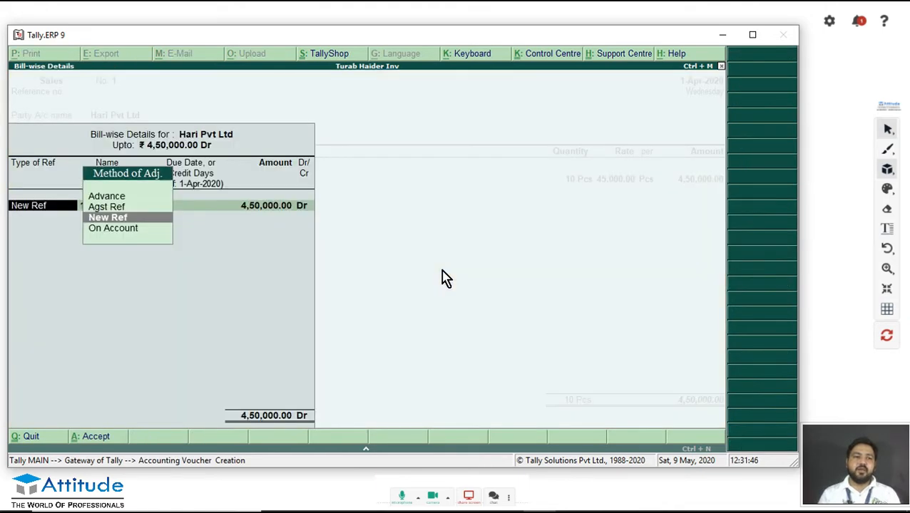
key("Return")
type("022")
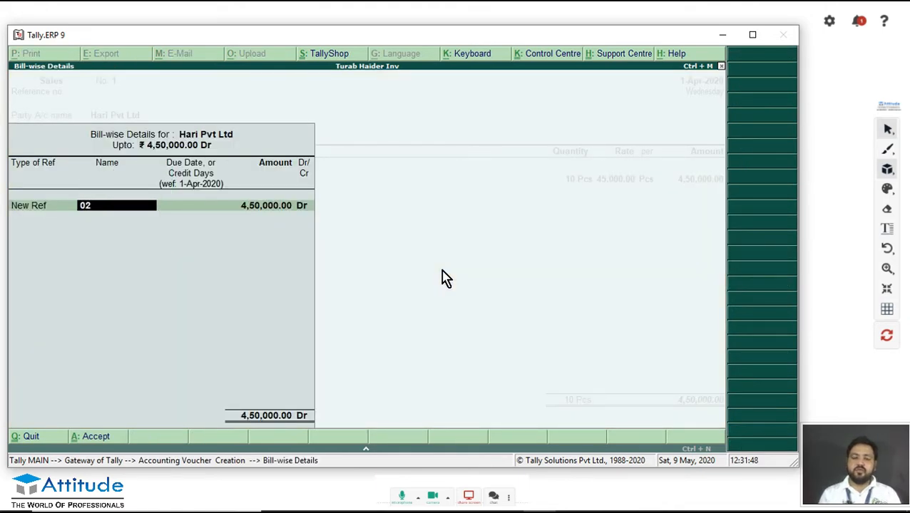
key("Return")
key("Return")
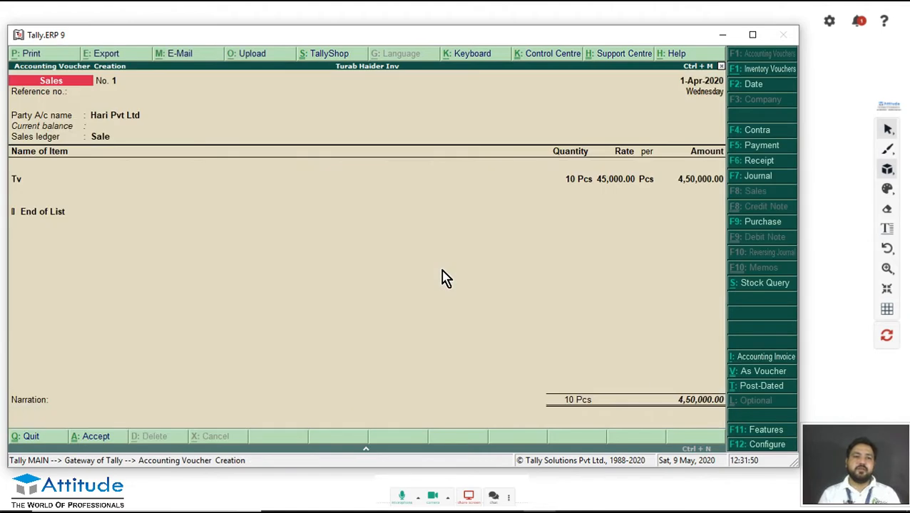
key("Return")
key("Return")
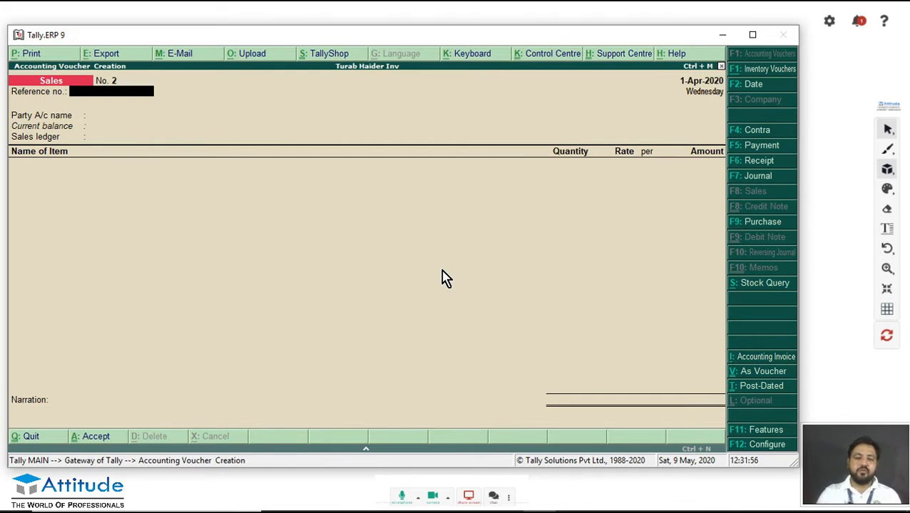
Set Use debit and credit notes, and invoice mode for both credit and debit notes, to Yes.
key("F11")
key("Return")
key("Return")
key("Return")
key("Return")
key("Return")
key("Return")
key("Return")
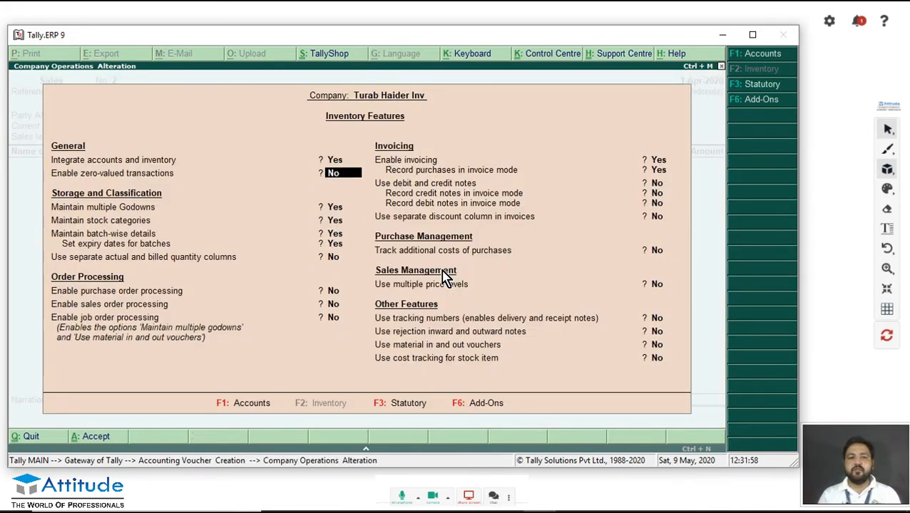
key("Return")
key("Return")
key("Return")
key("Return")
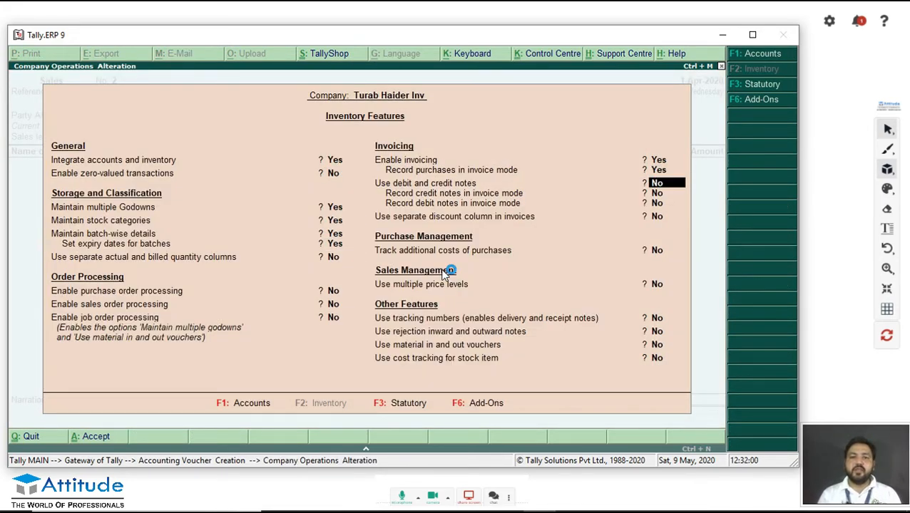
type("yes")
key("Return")
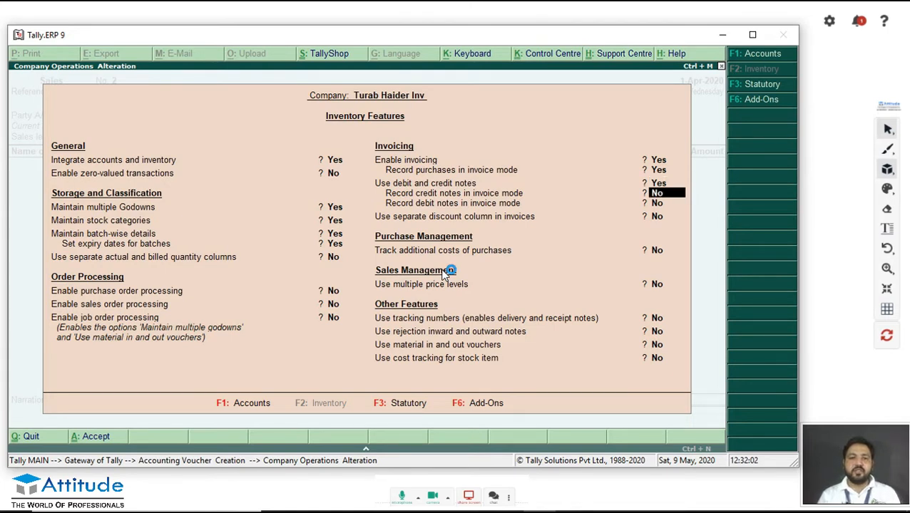
type("yes")
key("Return")
type("ye")
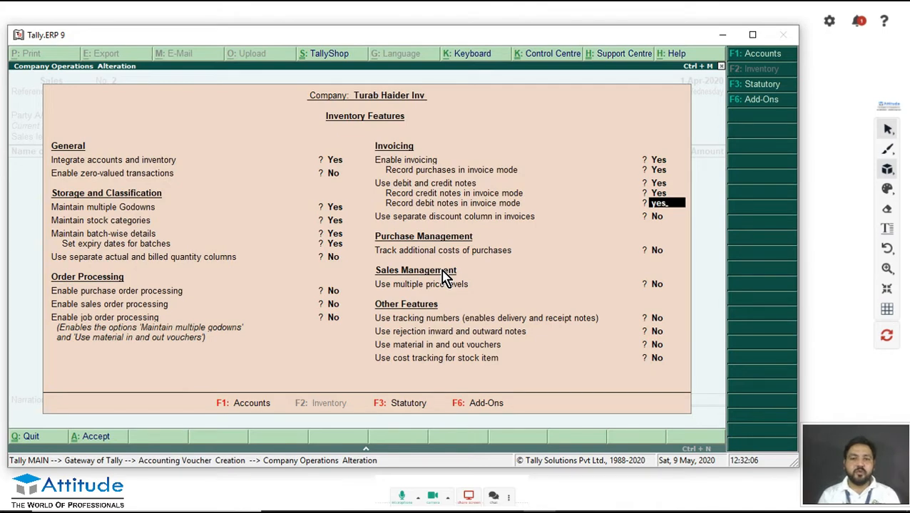
key("Up")
key("Up")
key("Down")
key("Down")
key("Up")
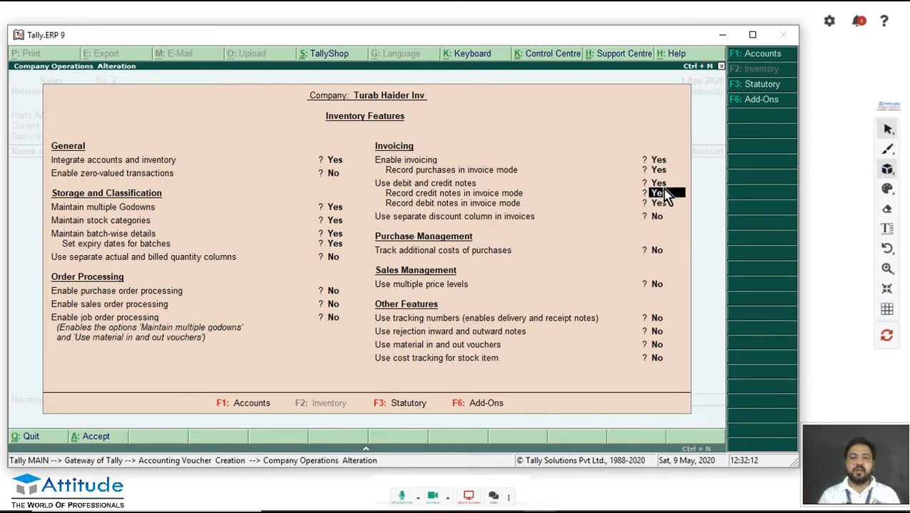
key("Down")
key("Down")
key("Down")
key("Down")
key("Down")
key("Down")
key("Down")
key("Down")
key("Down")
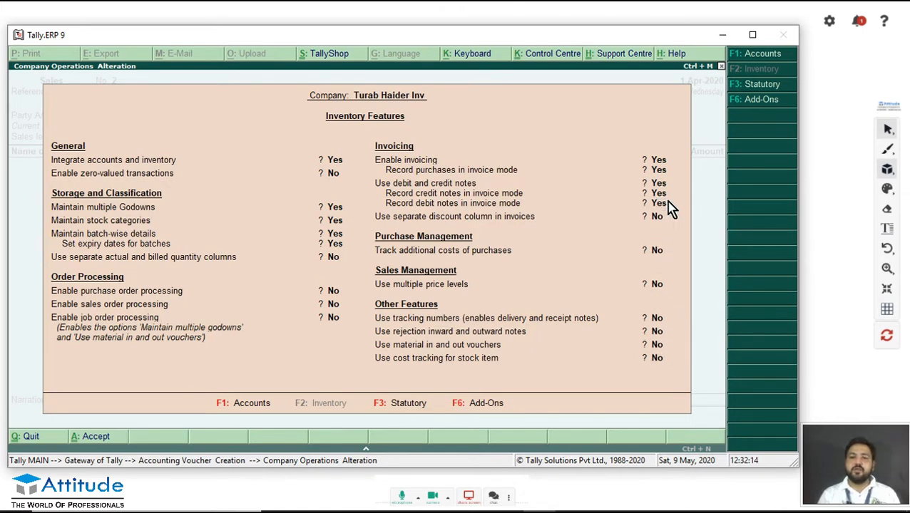
key("Return")
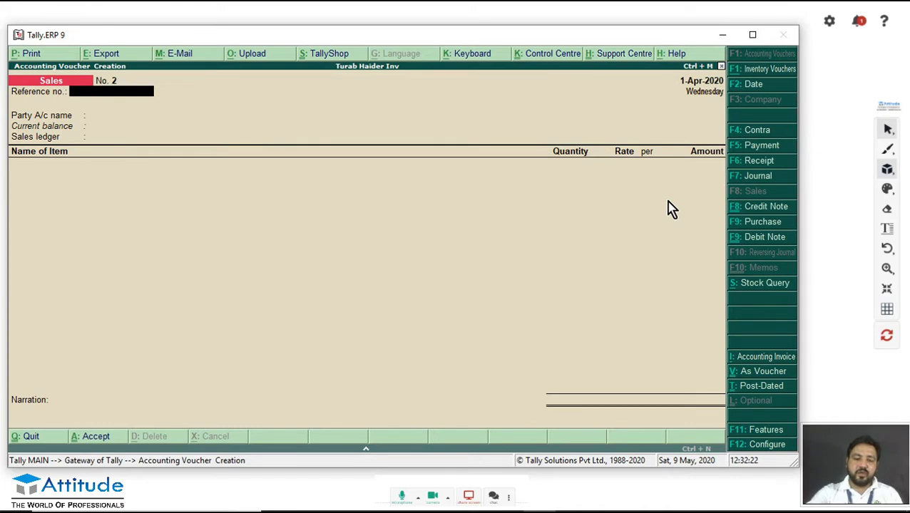
Start a debit note for invoice 021 with party Raj Pvt Ltd and the Purchase ledger.
key("ctrl+F9")
type("021")
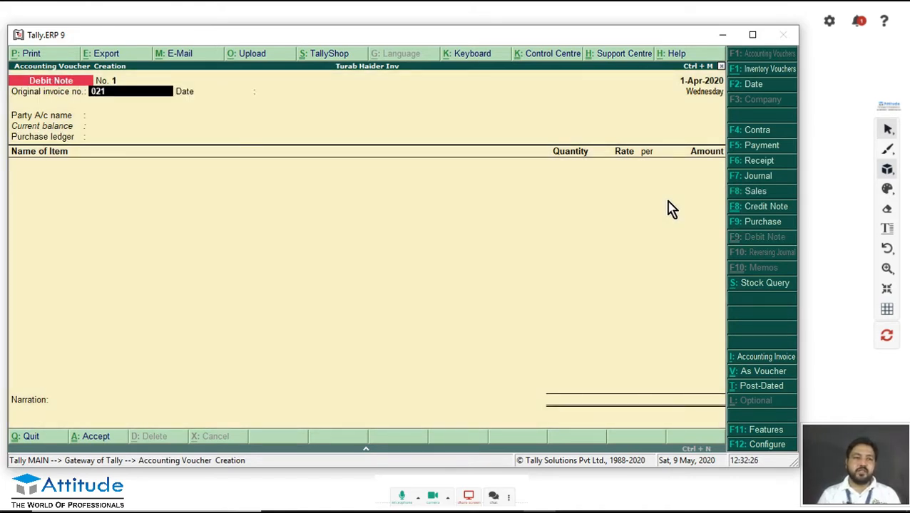
key("Return")
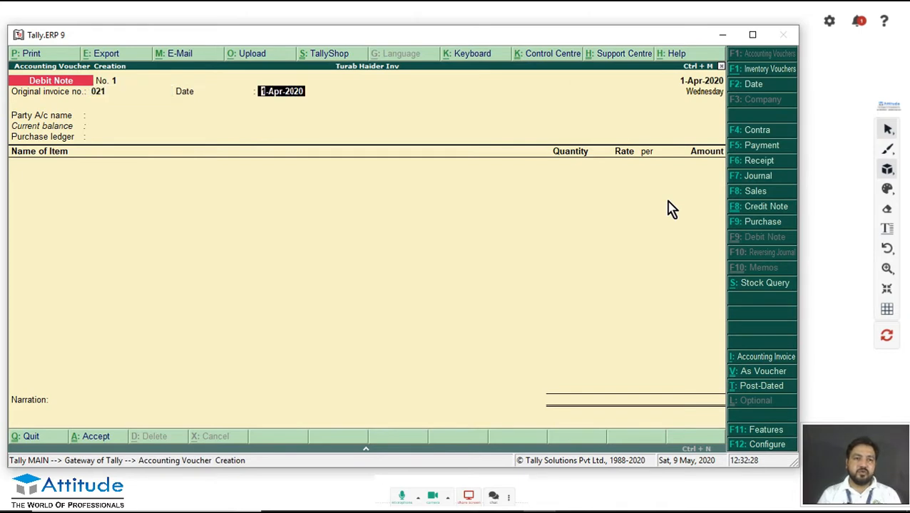
key("Return")
key("Down")
key("Down")
key("Return")
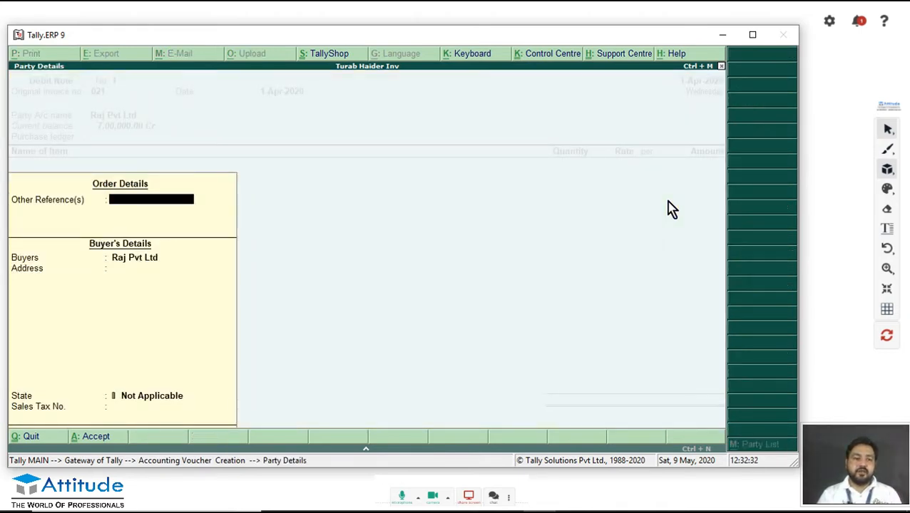
key("ctrl+a")
key("Return")
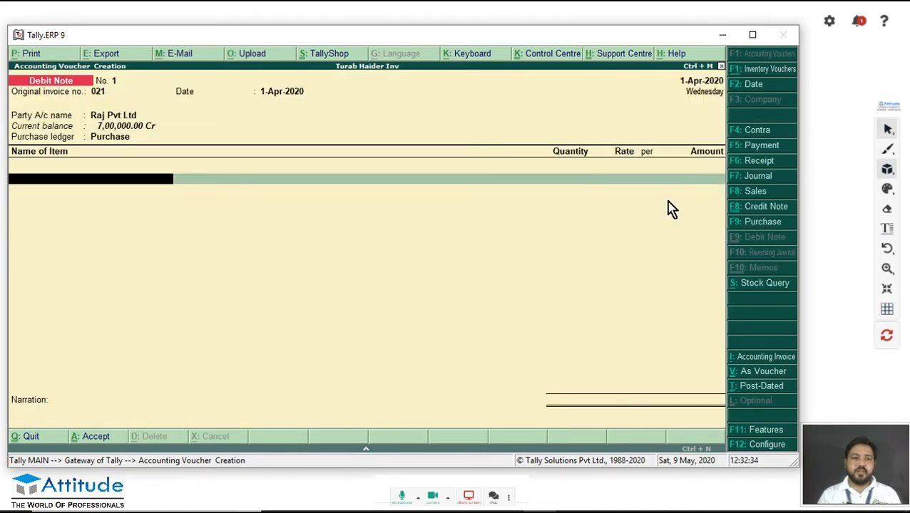
Return 2 Pcs of Tv from Main Location, batch 01.
key("Down")
key("Return")
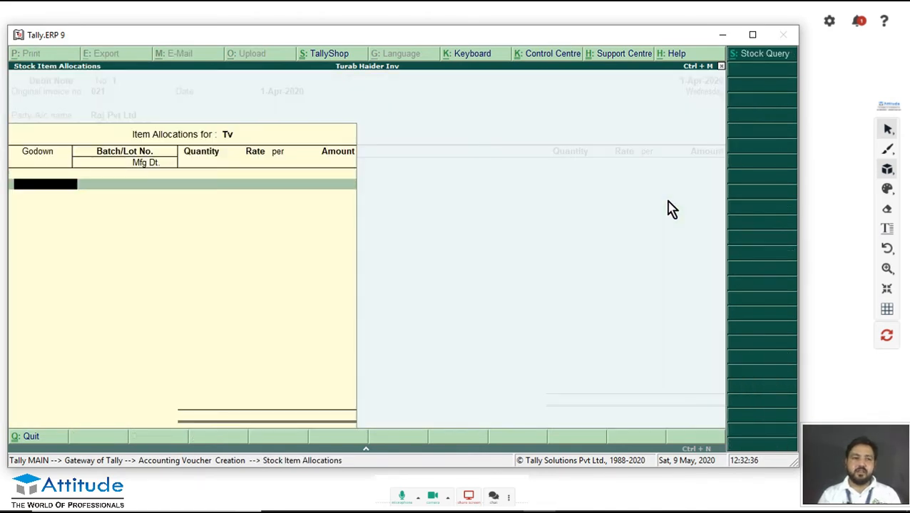
key("Down")
key("Return")
key("Down")
key("Return")
type("0")
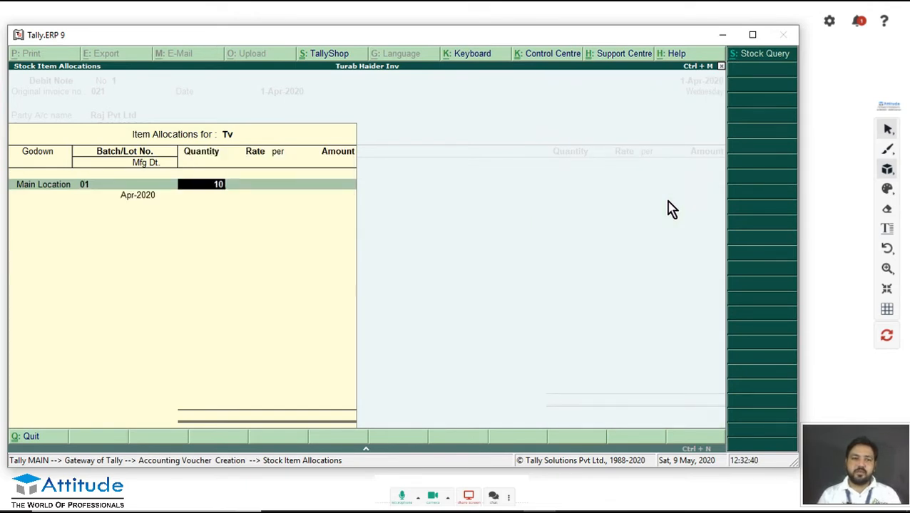
key("BackSpace")
key("BackSpace")
type("2")
key("Return")
key("Return")
key("Return")
key("Return")
Settle the debit note against bill 021 and save it.
key("Return")
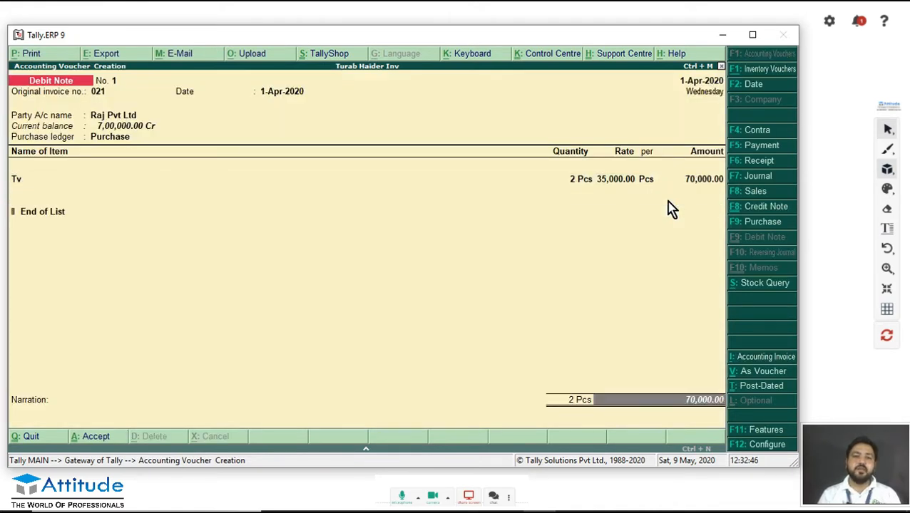
key("Return")
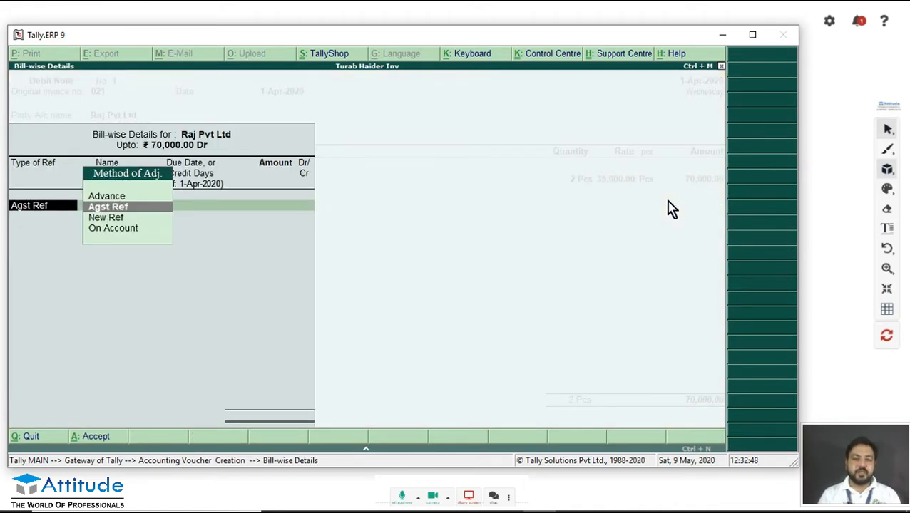
key("Return")
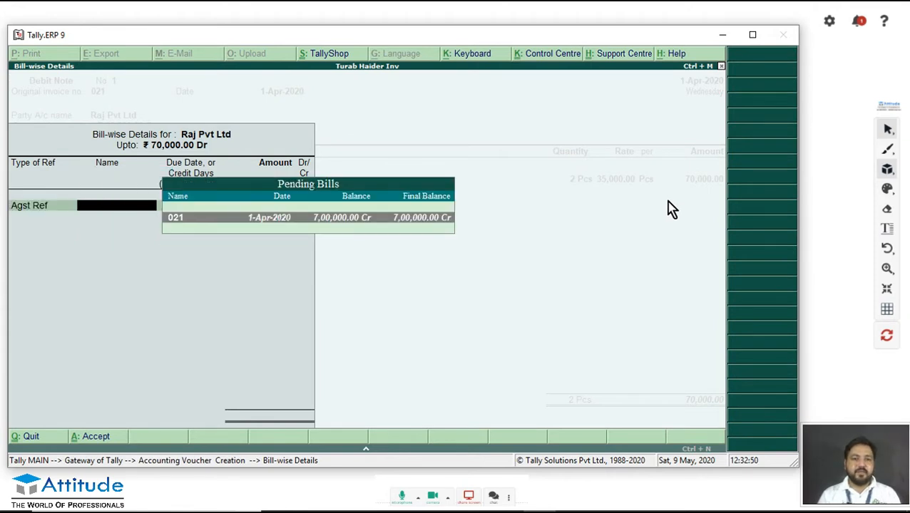
key("Return")
key("Return")
key("Return")
key("Return")
key("Return")
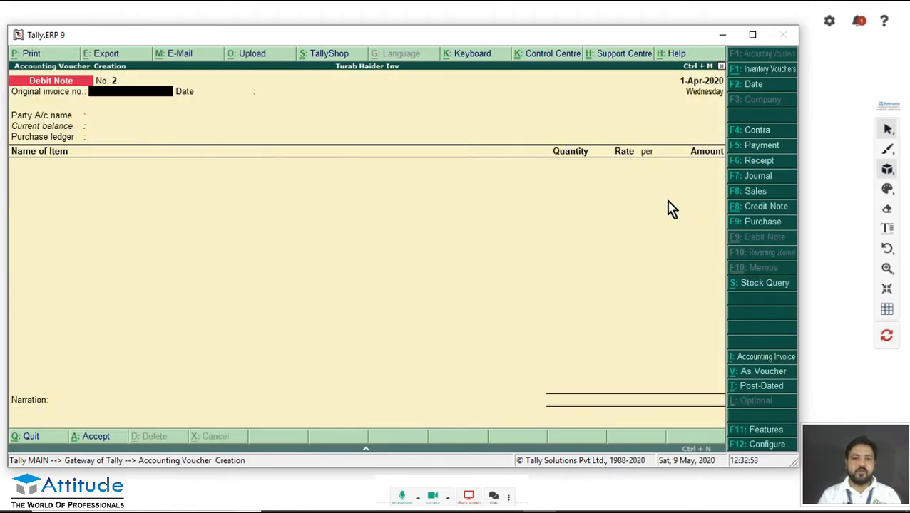
Pay Raj Pvt Ltd 6,30,000.00 in cash against bill 021, then begin a new Sales voucher.
key("F5")
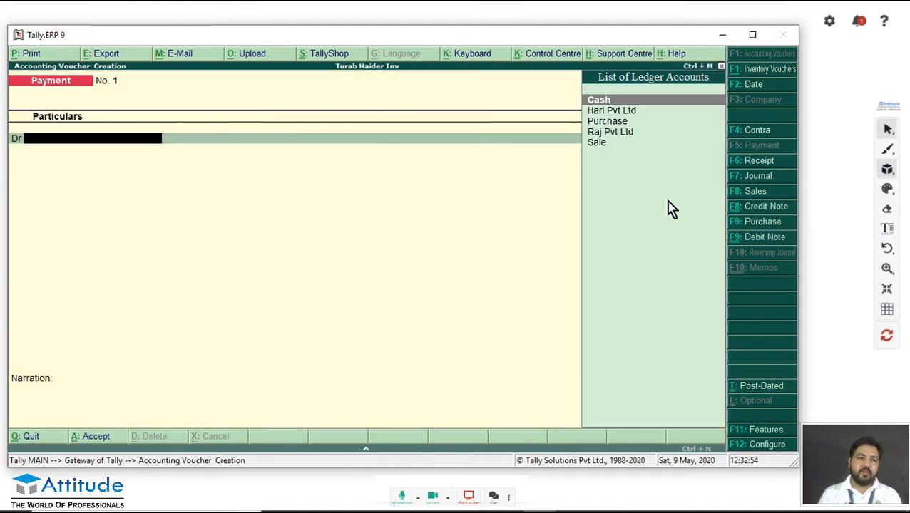
key("Down")
key("Down")
key("Down")
key("Return")
key("Return")
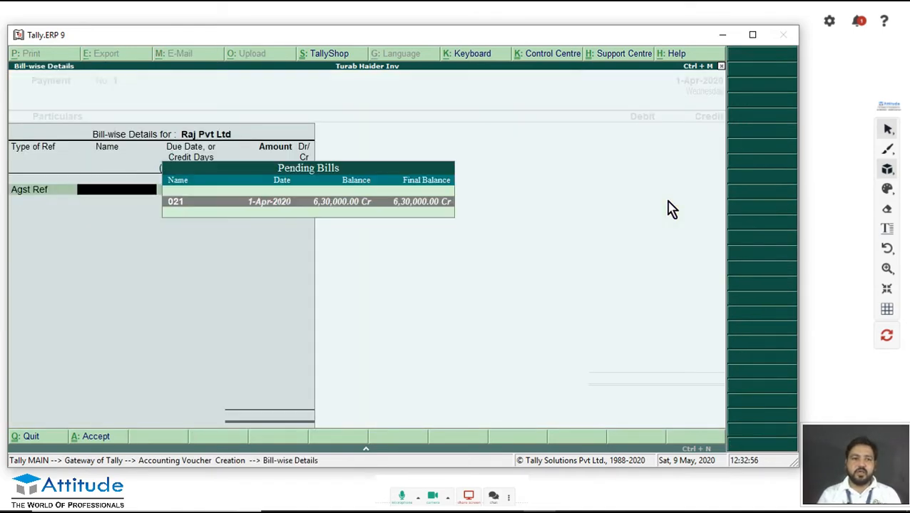
key("Return")
key("Return")
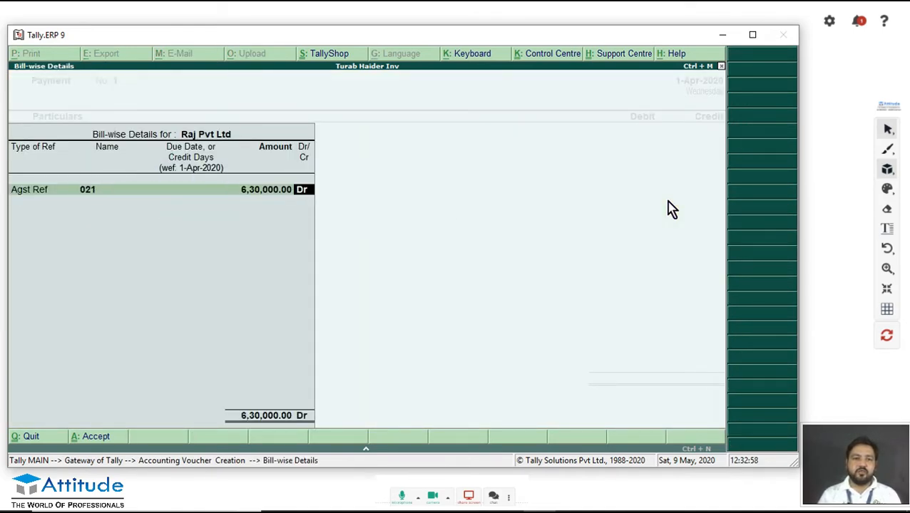
key("Return")
key("Return")
key("Return")
key("Return")
key("Return")
key("Return")
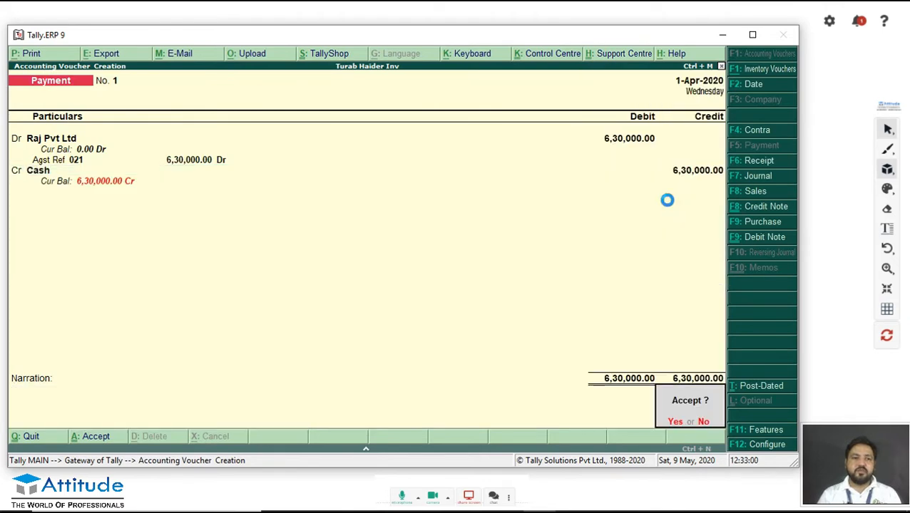
key("Return")
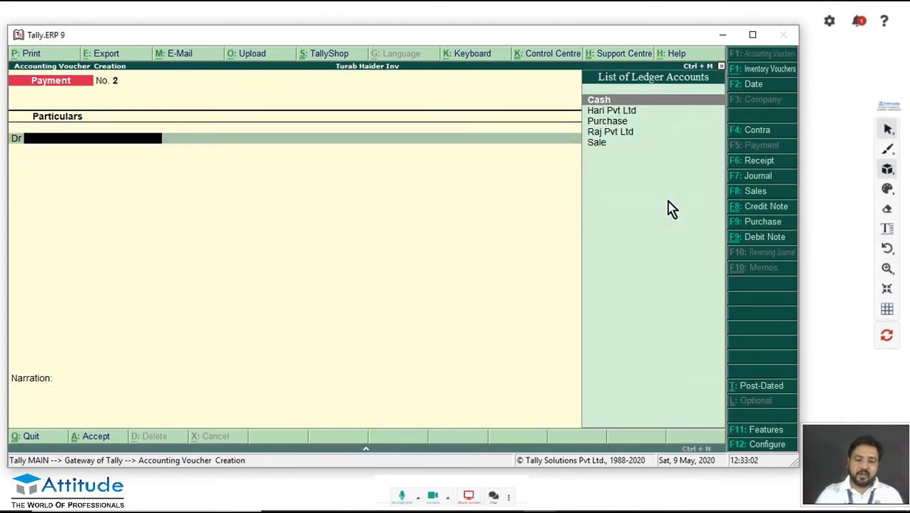
key("F8")
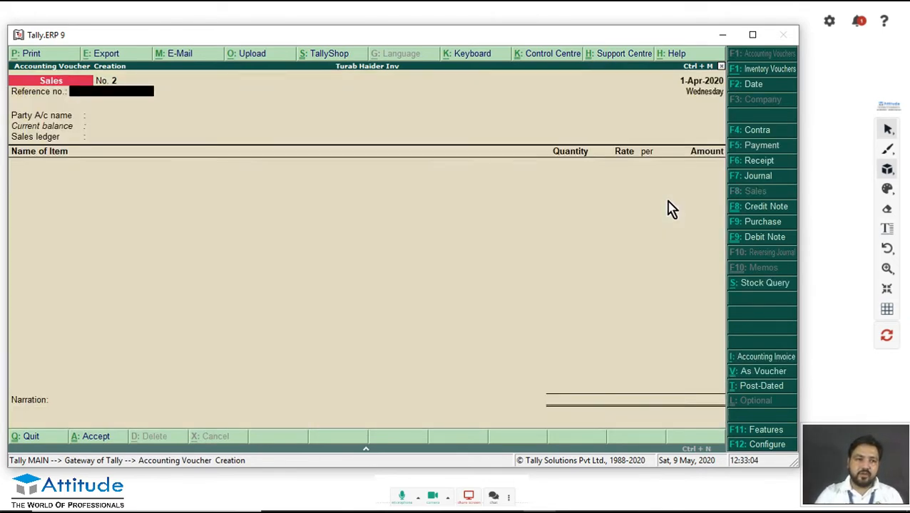
Start a credit note for invoice 022 with party Hari Pvt Ltd and the Sale ledger.
key("ctrl+F8")
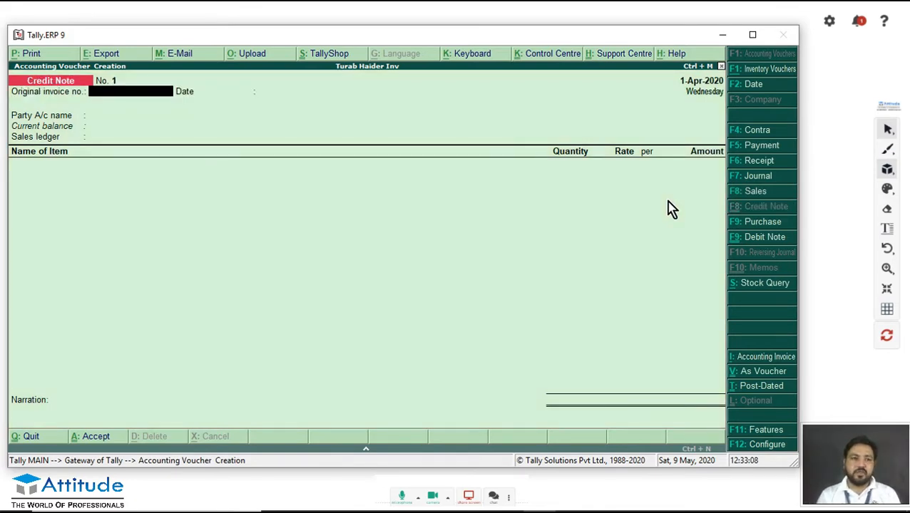
type("022")
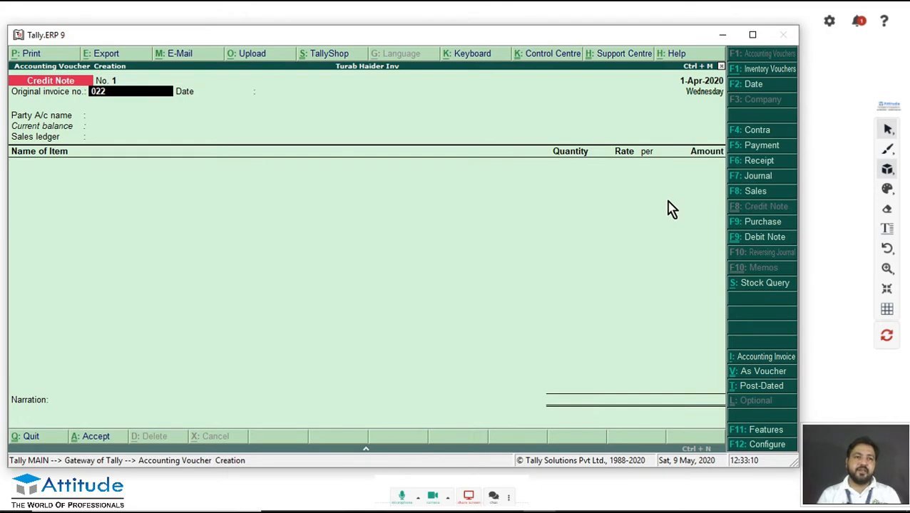
key("Return")
key("Return")
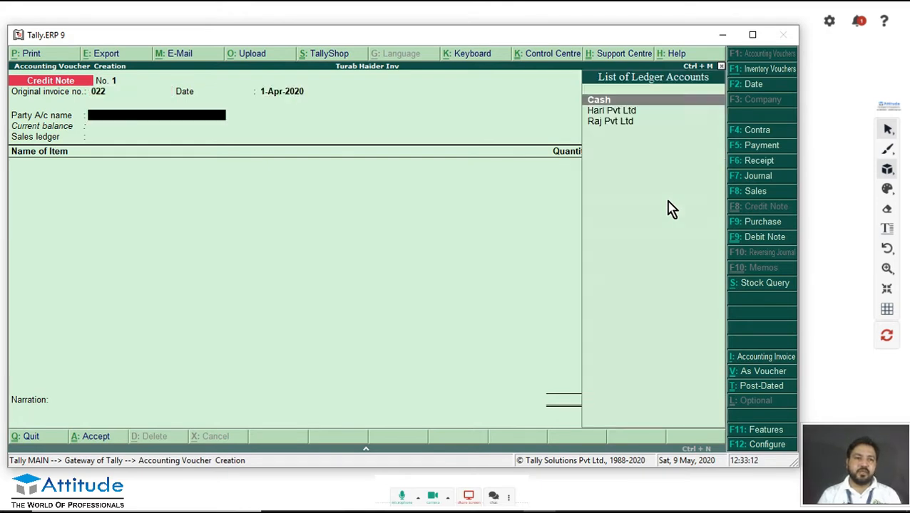
key("Down")
key("Return")
key("ctrl+a")
key("Return")
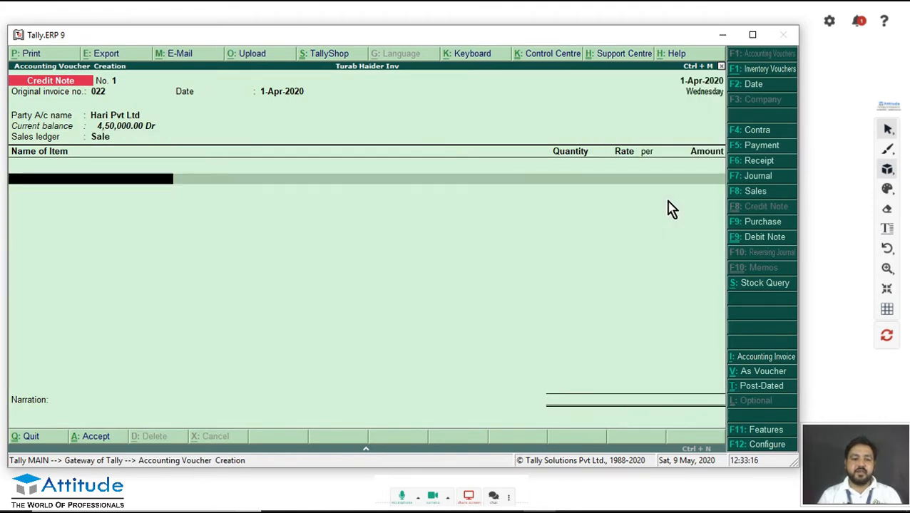
Return 5 Tv from Main Location batch 01 at the filled-in rate, totalling 2,25,000.
type("tv")
key("Return")
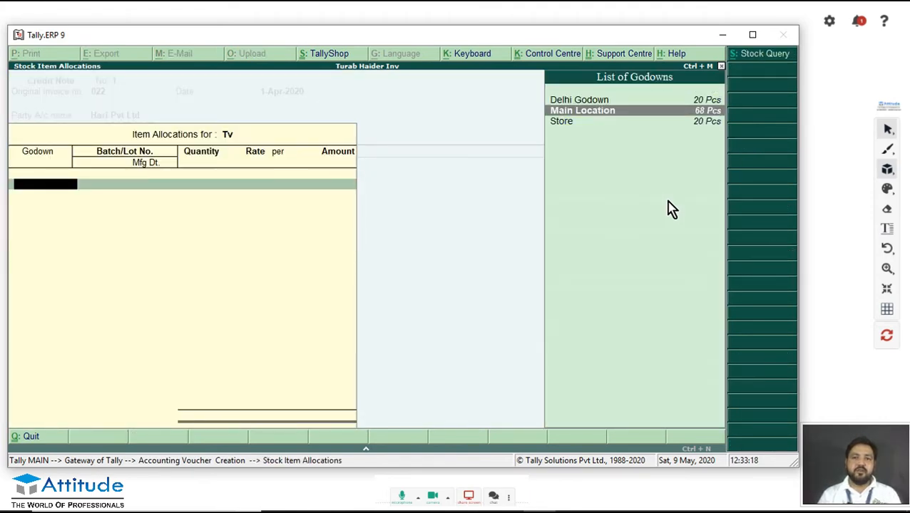
key("Return")
key("Return")
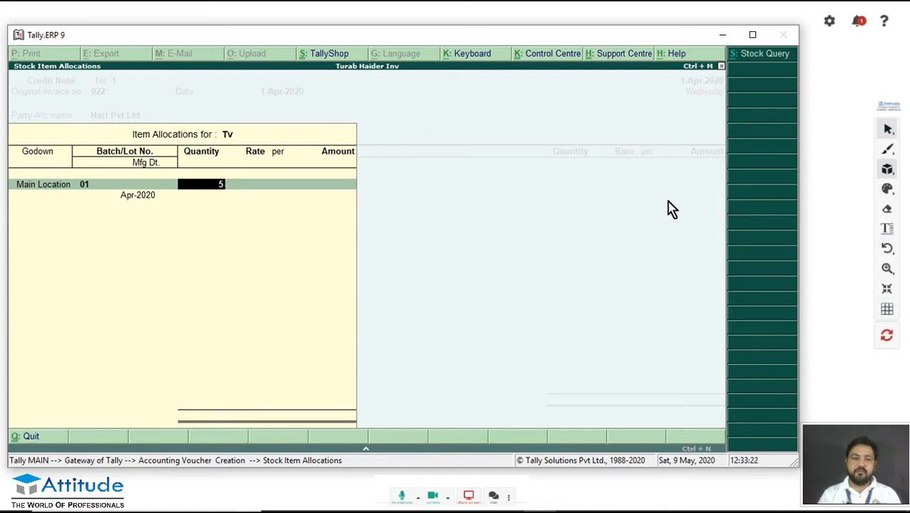
type("5")
key("Return")
key("Return")
key("Return")
key("Return")
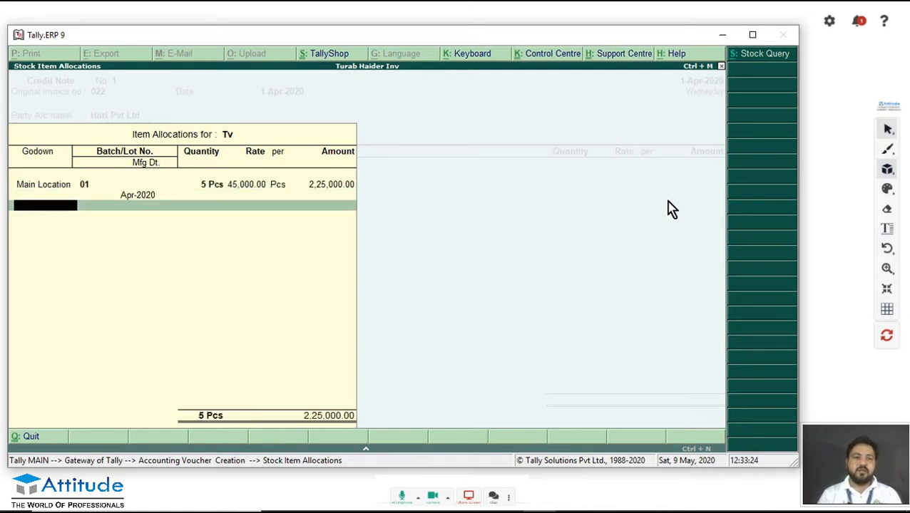
key("Return")
key("Return")
key("Return")
key("Return")
key("Return")
key("Return")
key("Return")
key("Return")
key("Return")
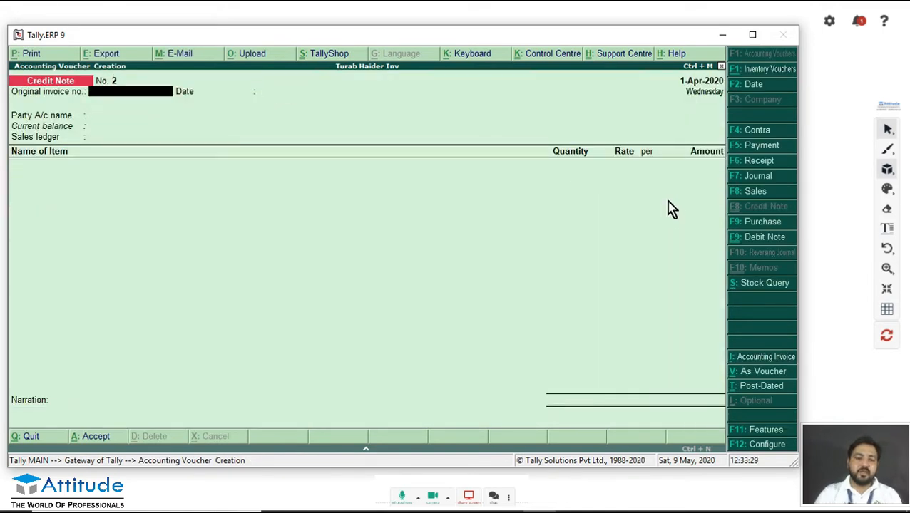
key("F6")
Receive 2,25,000 cash from Hari Pvt Ltd against bill 022, save, and return to Gateway.
key("Down")
key("Down")
key("Down")
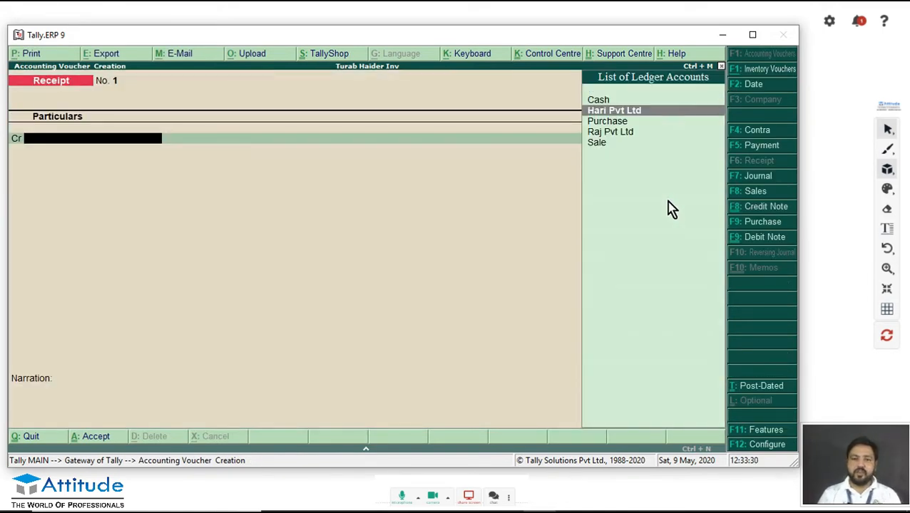
key("Up")
key("Up")
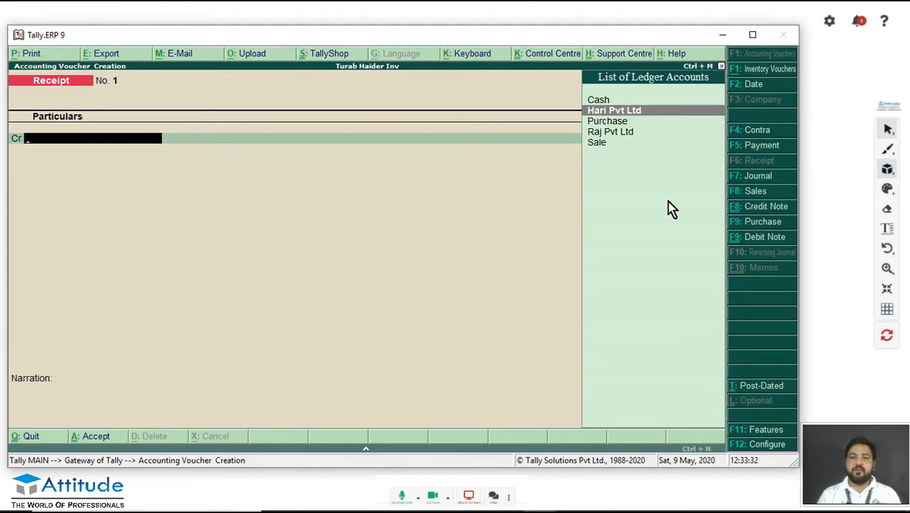
key("Return")
key("Return")
key("Return")
key("Return")
key("Return")
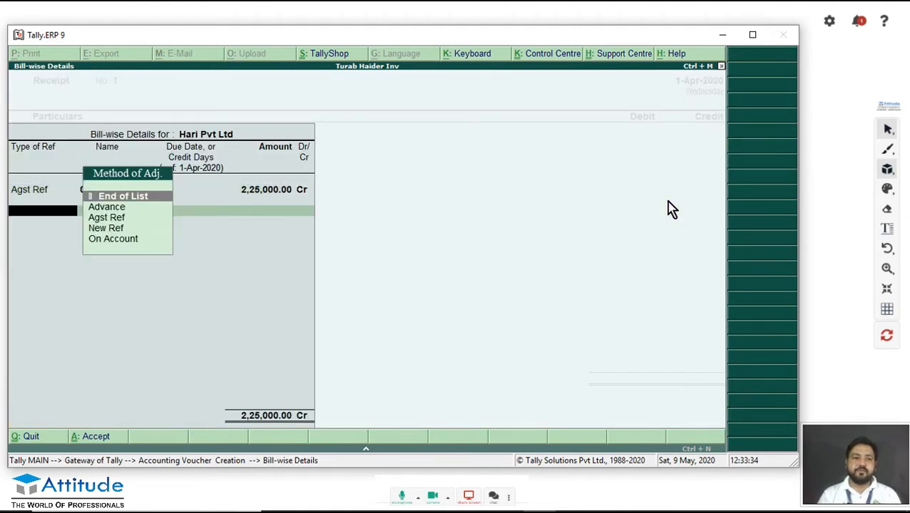
key("Return")
key("Return")
key("Return")
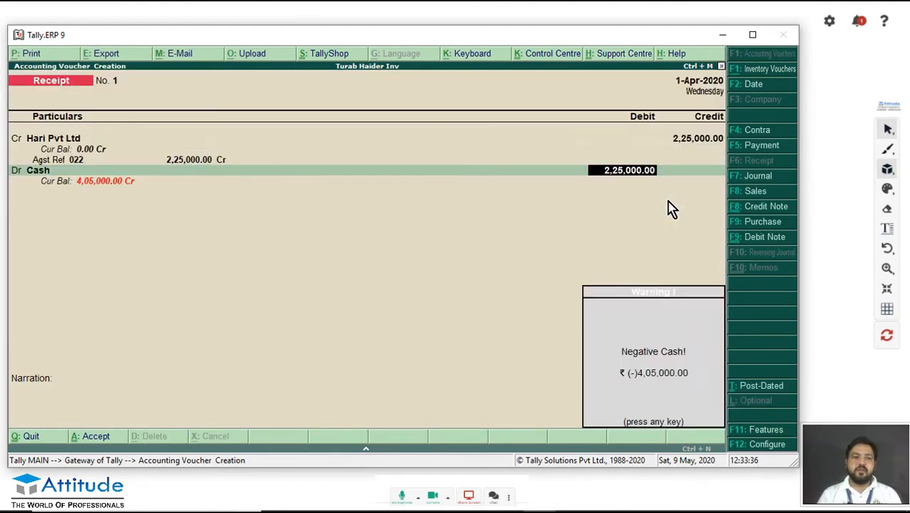
key("Return")
key("Return")
key("Return")
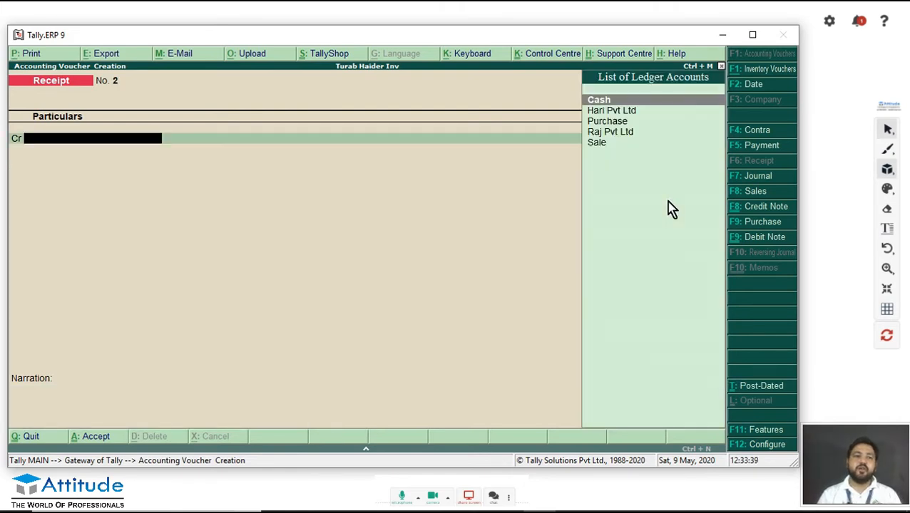
key("Escape")
key("Return")
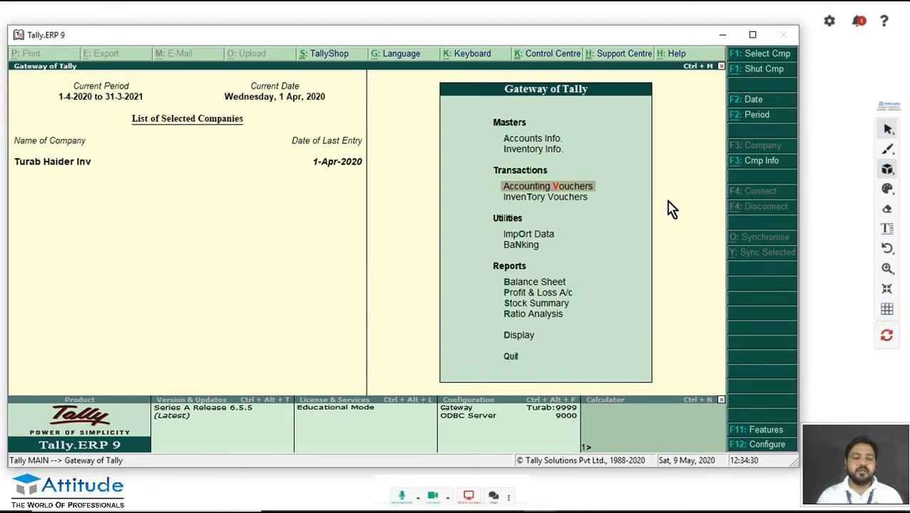
Turn on the separate discount column in invoices and multiple price levels.
key("F11")
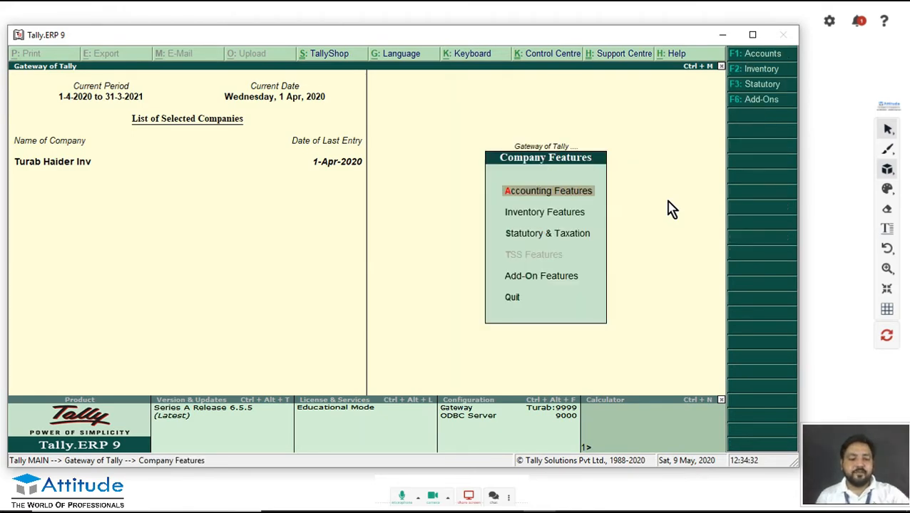
key("i")
key("Return")
key("Return")
key("Return")
key("Return")
key("Return")
key("Return")
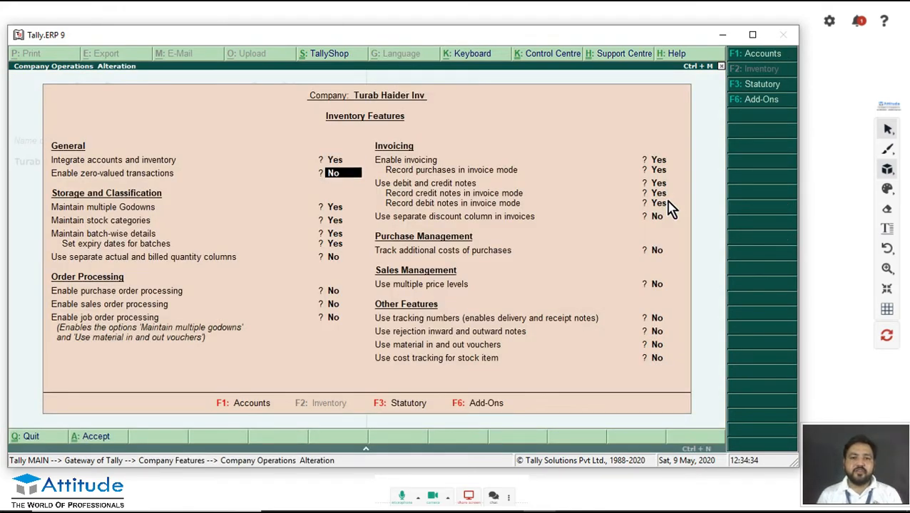
key("Return")
key("Return")
key("Return")
key("Return")
key("Return")
key("Return")
key("Return")
key("Return")
key("Return")
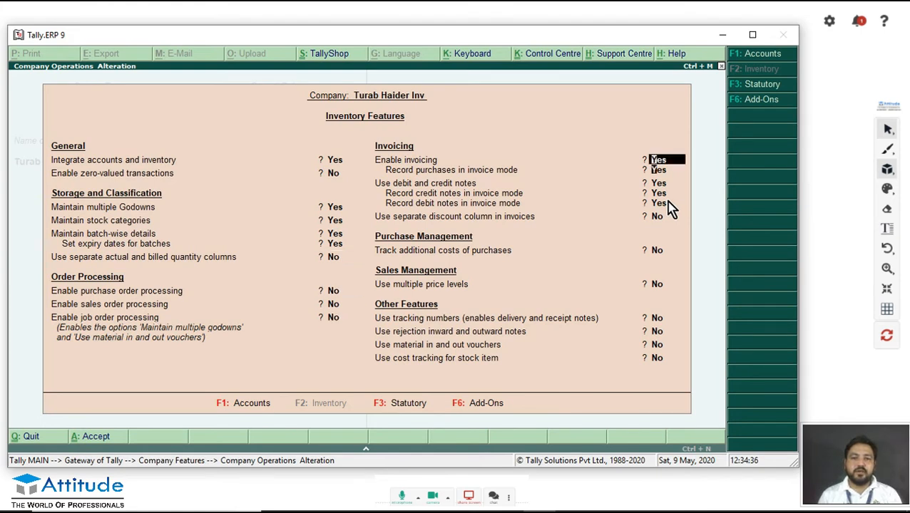
type("yes")
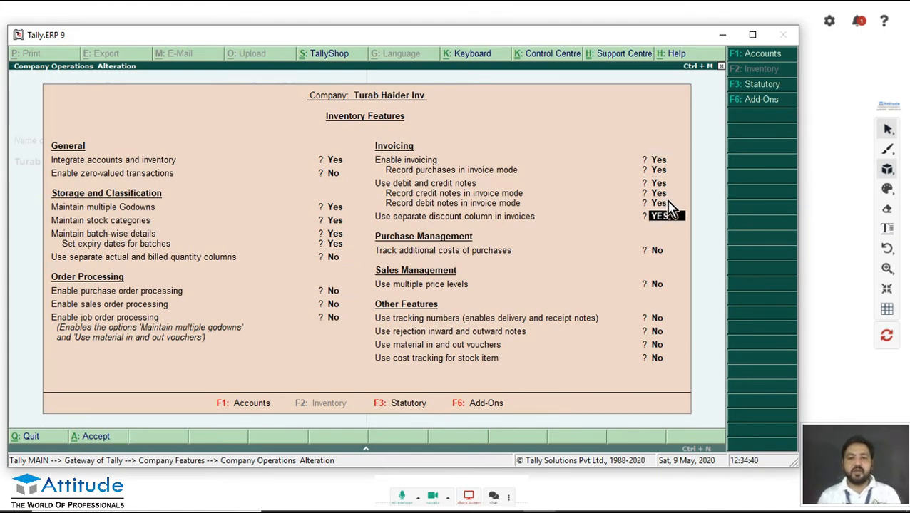
key("Return")
key("Return")
type("yes")
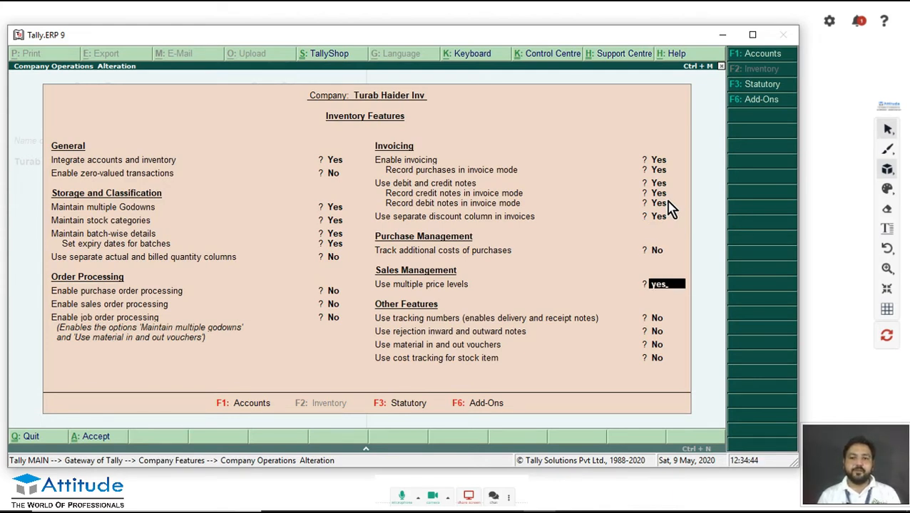
key("Return")
Define price levels Price List 1 and Price List 2 and save the inventory features.
type("P")
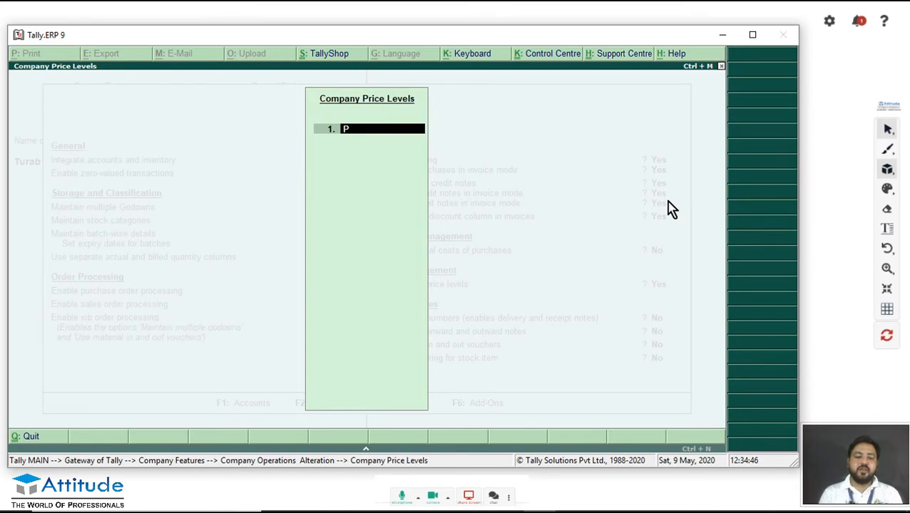
type("rice")
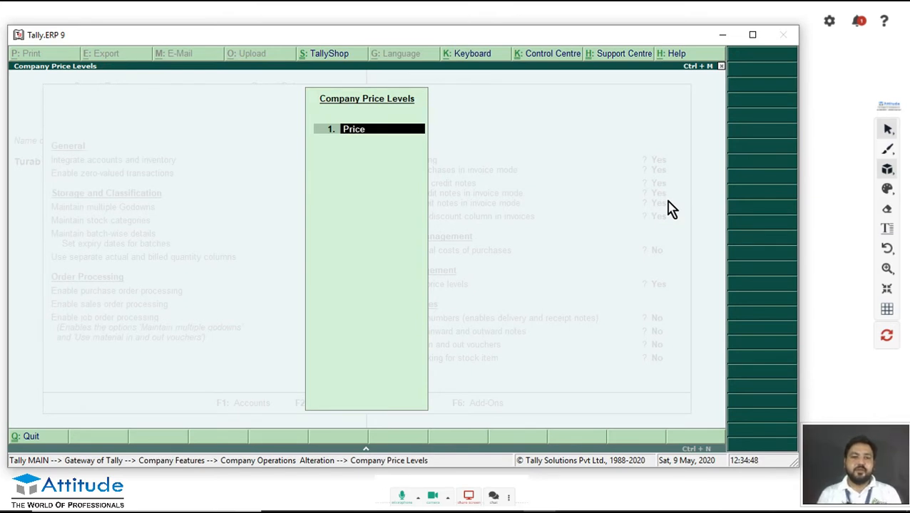
type(" List 1")
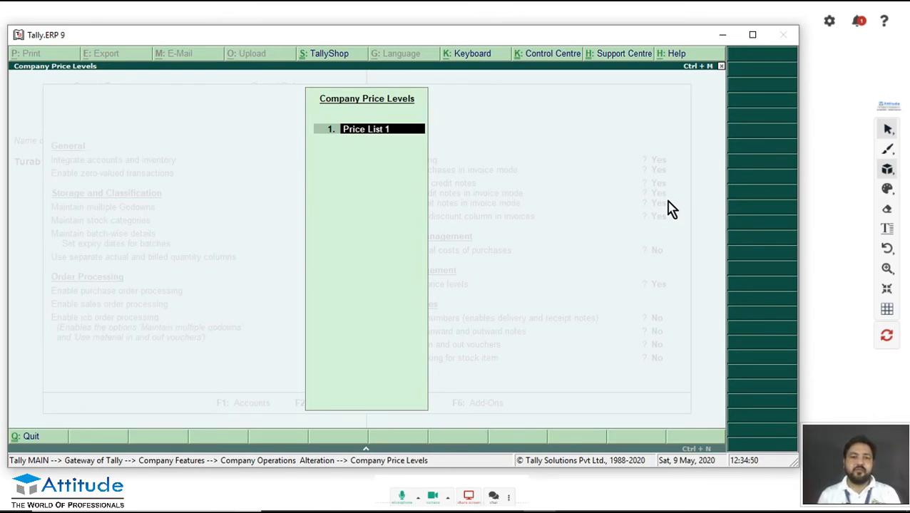
key("Return")
type("Pri")
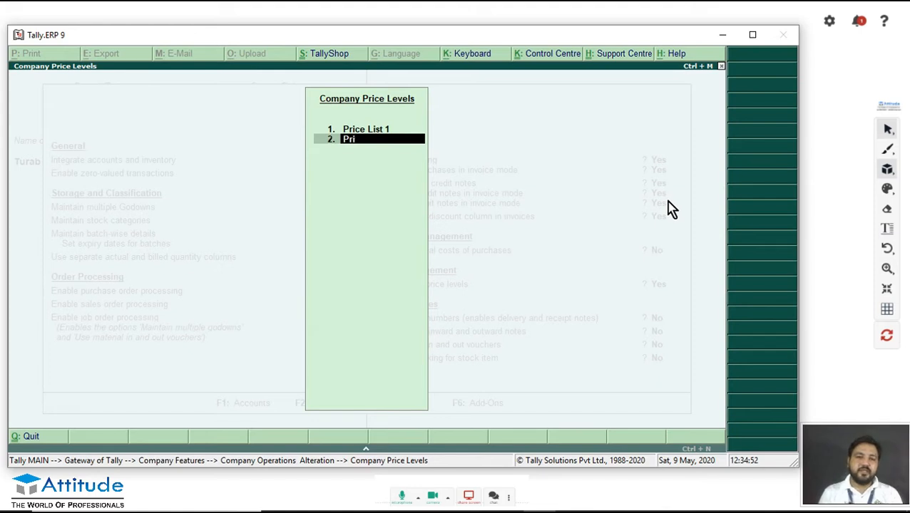
type("ce")
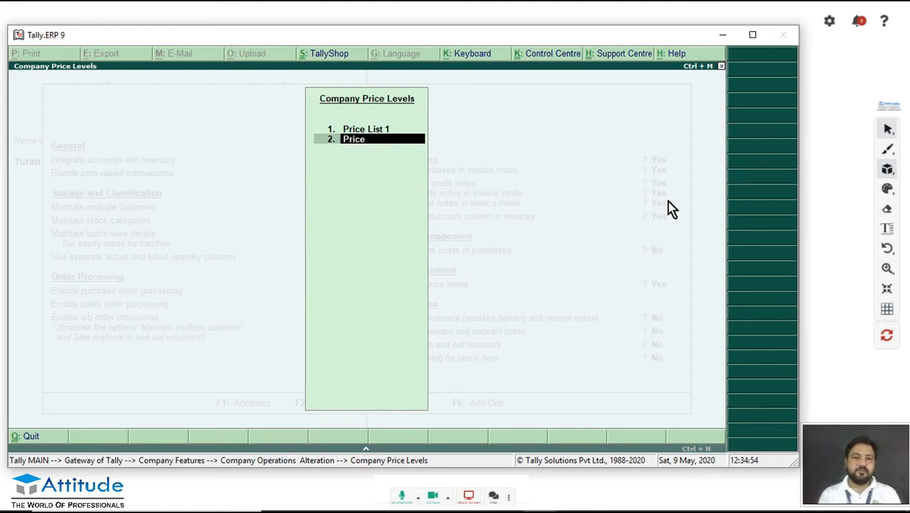
type(" List 2")
key("Return")
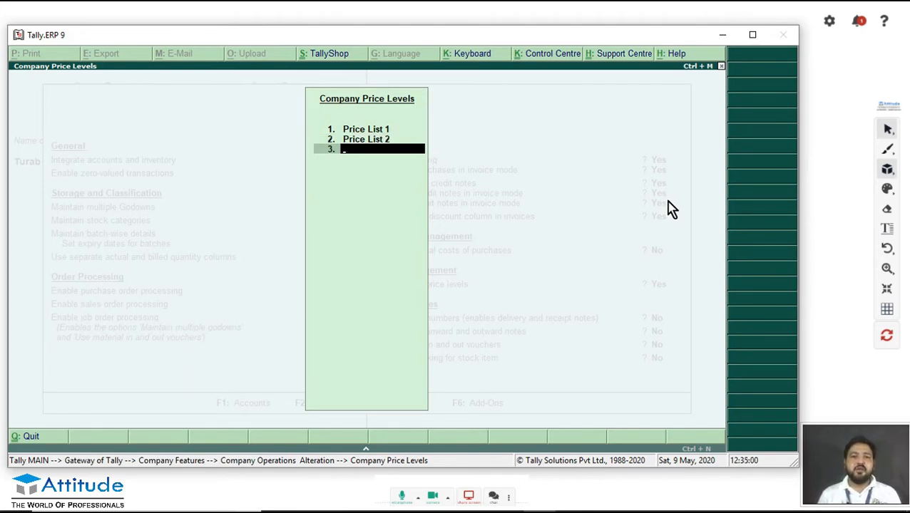
key("Return")
key("Return")
key("Return")
key("Return")
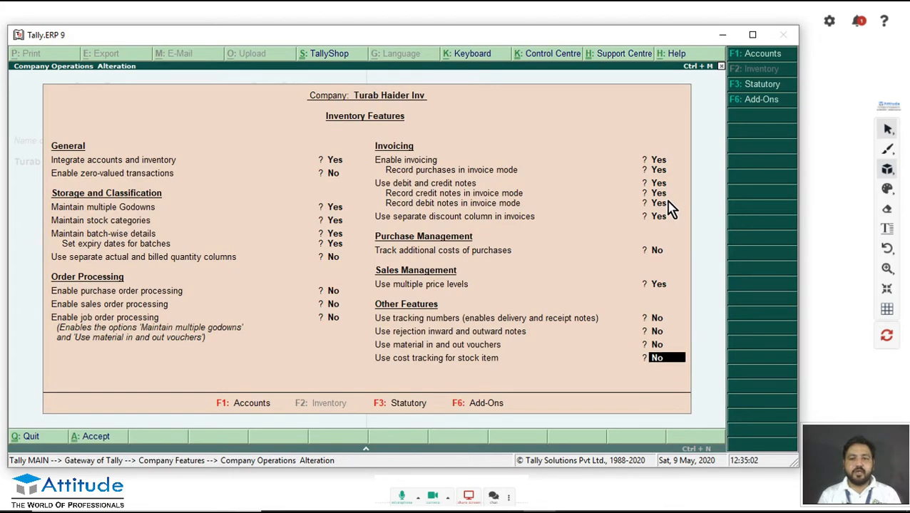
key("Return")
key("Return")
key("Escape")
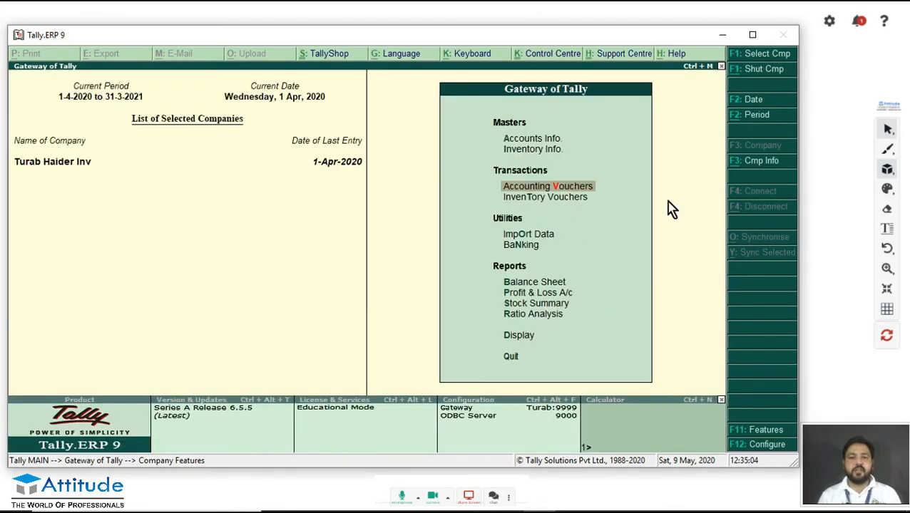
Open the stock-group price list for All Items at Price List 1, applicable from 1-Apr-2020.
key("Up")
key("Up")
key("Down")
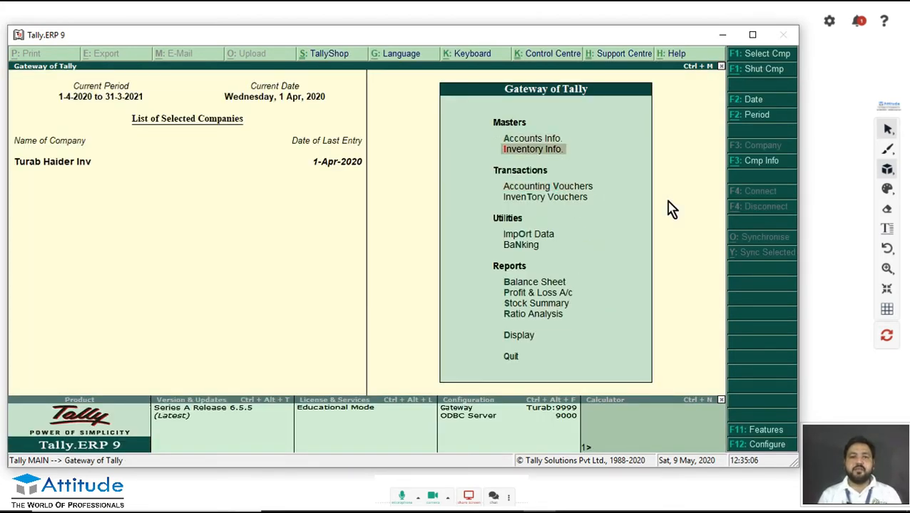
key("Return")
key("Down")
key("Down")
key("Down")
key("Down")
key("Down")
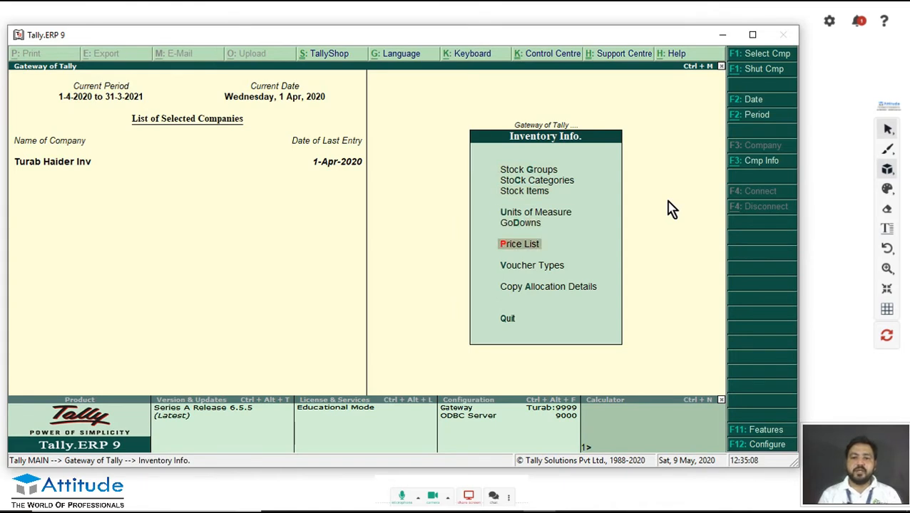
key("Return")
key("Down")
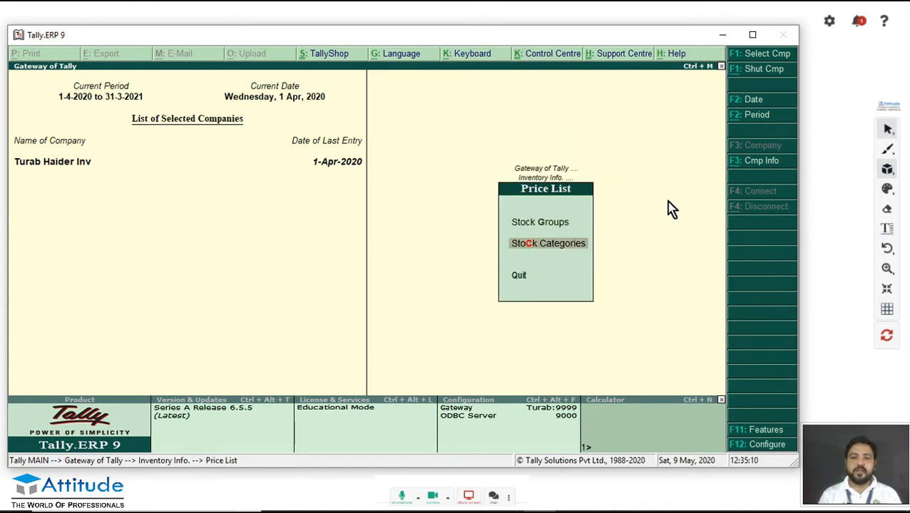
key("Up")
key("Return")
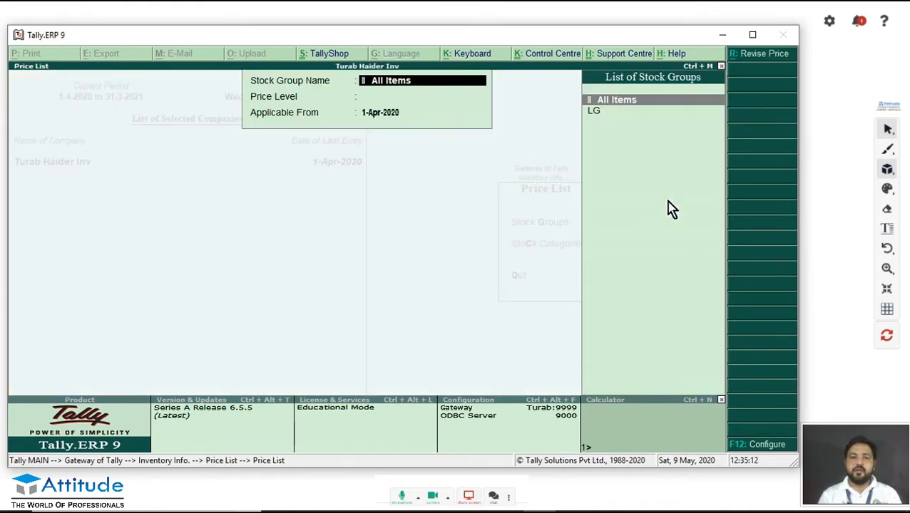
key("Return")
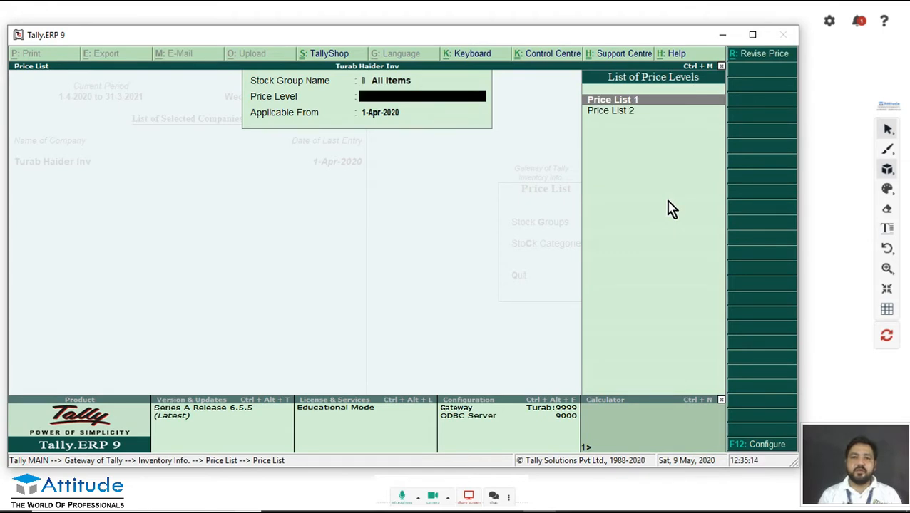
key("Return")
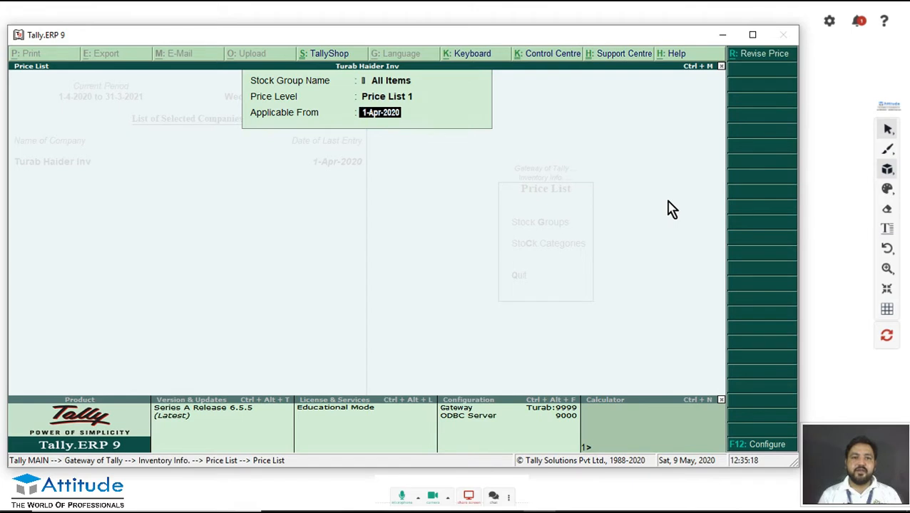
key("Return")
key("Return")
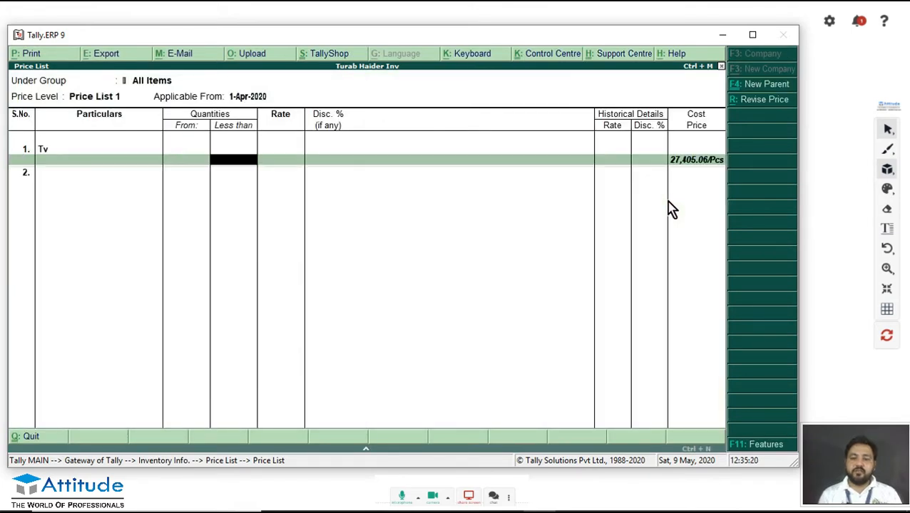
Enter Tv's first slab: less than 100 Pcs at 35,000 with no discount.
type("5")
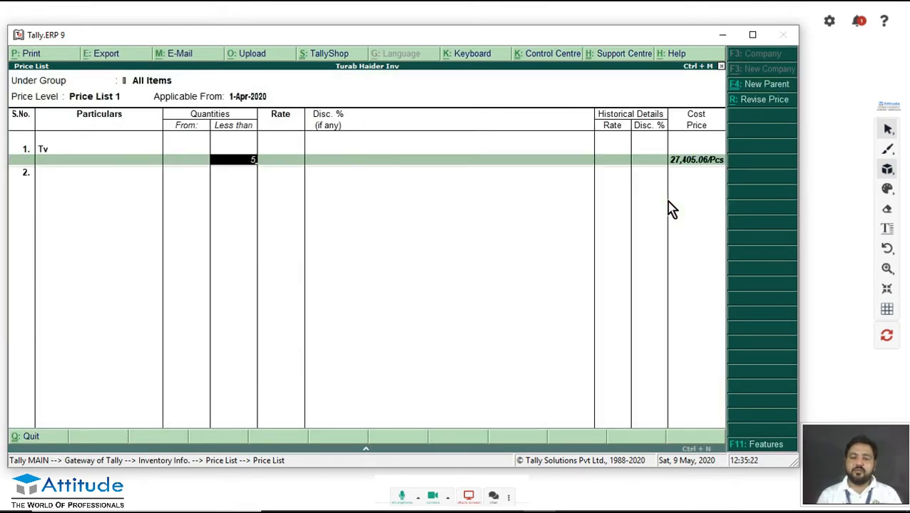
key("BackSpace")
type("1000")
key("Return")
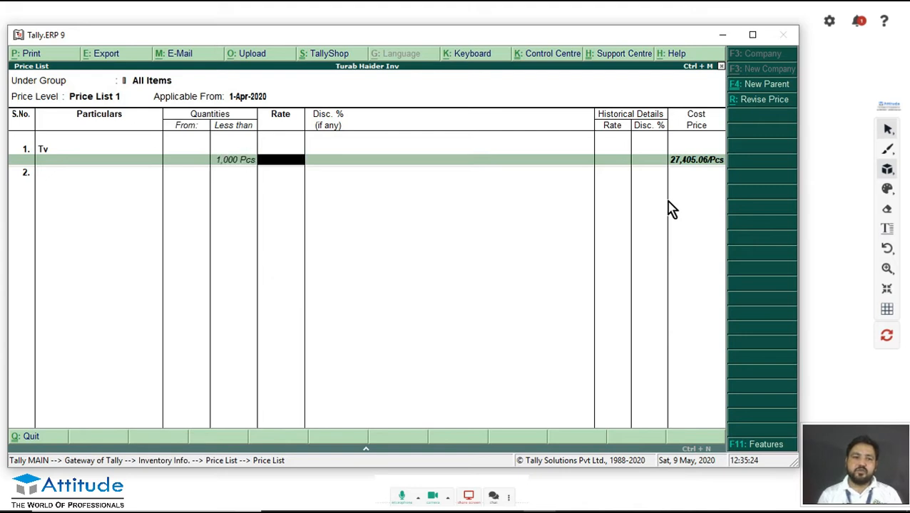
key("BackSpace")
type("100")
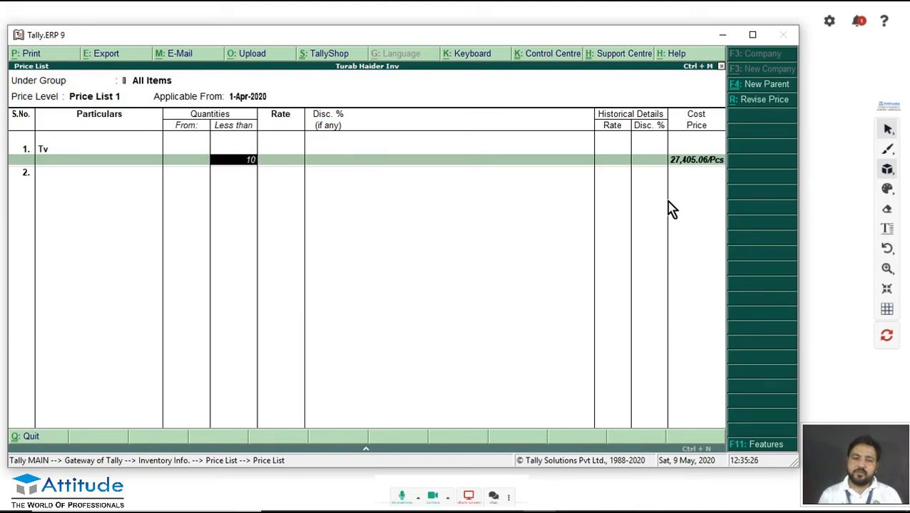
key("Return")
type("35000")
key("Return")
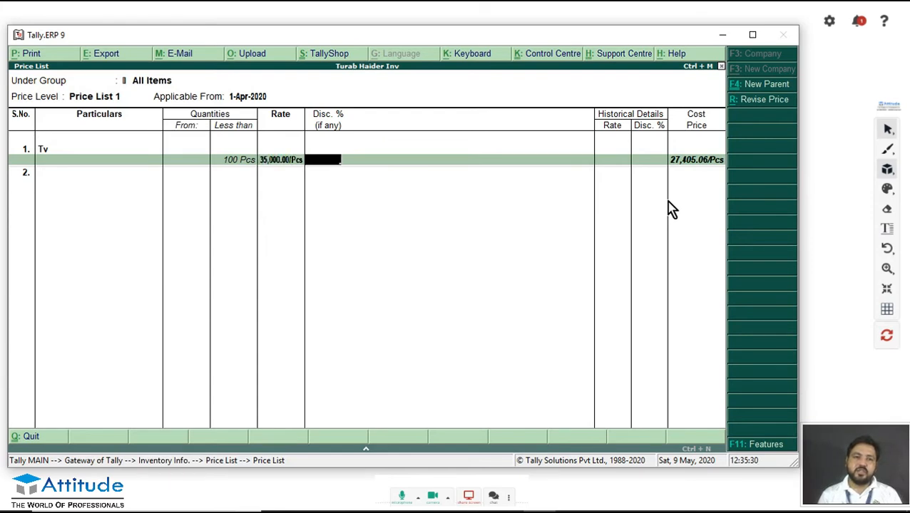
key("Return")
Add the second slab: less than 250 Pcs at 35,000 with 5% discount.
type("2500")
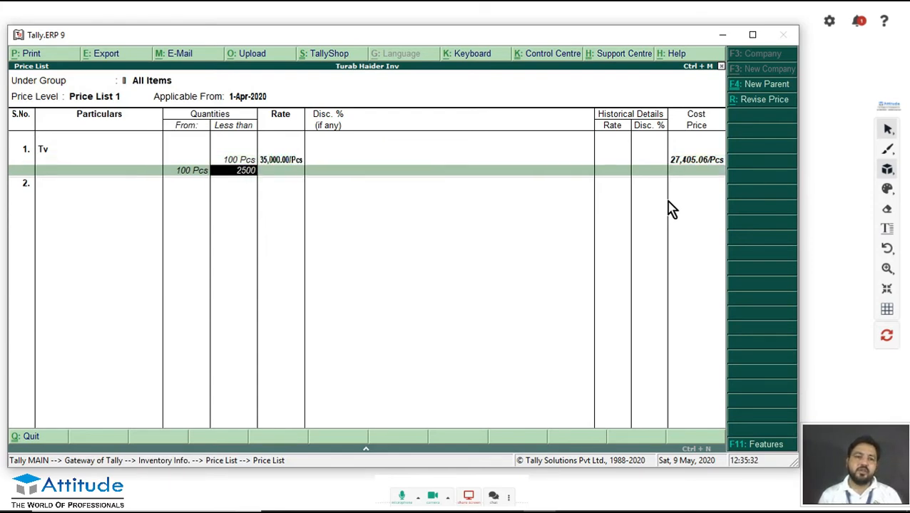
key("Return")
type("35000")
key("Return")
type("5")
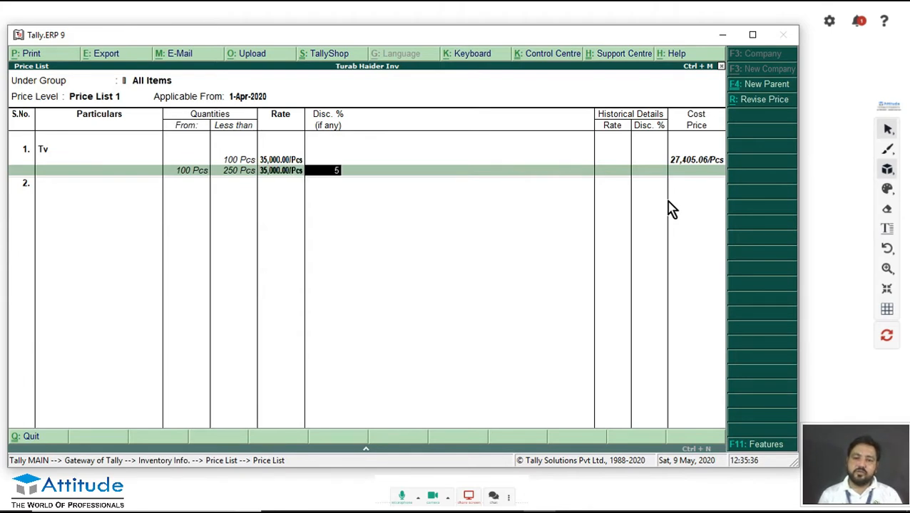
key("Return")
Add the third slab: less than 500 Pcs at 32,000 with 10% discount.
type("5000")
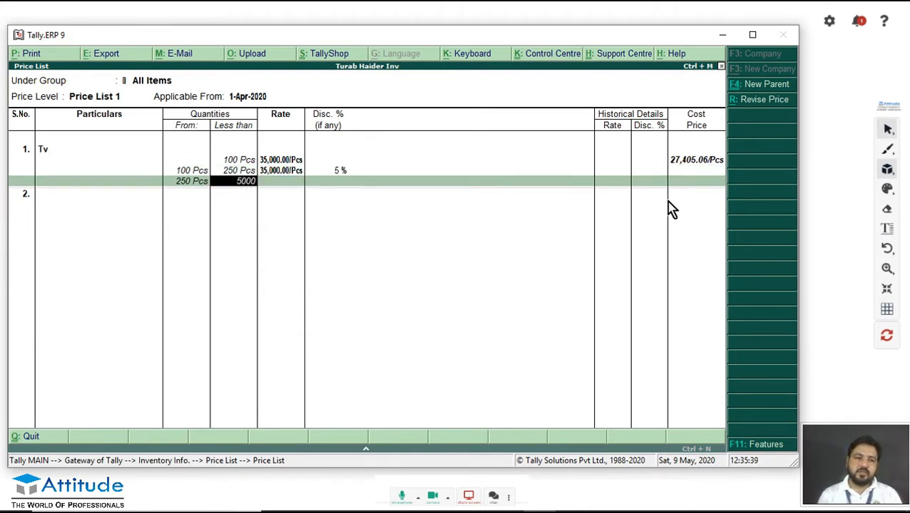
key("BackSpace")
key("Return")
type("32000")
key("Return")
type("10")
key("Return")
key("Return")
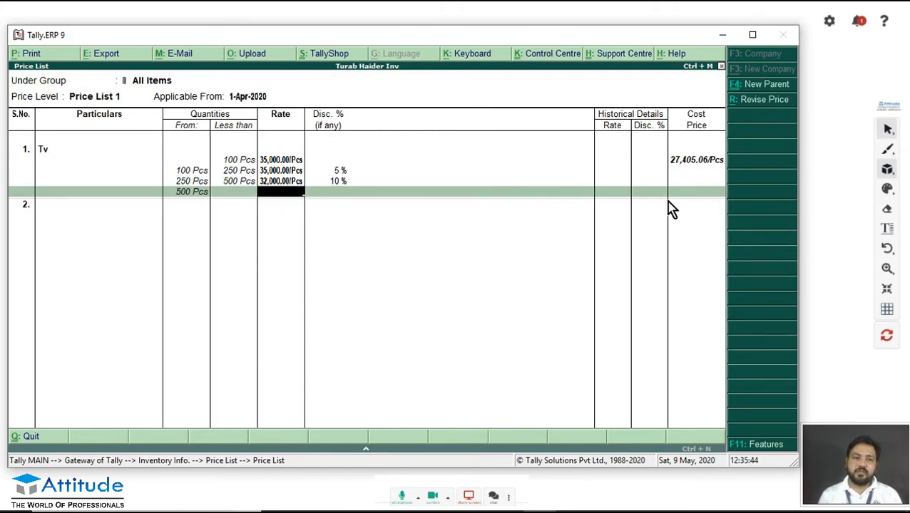
Add the final slab at 30,000 with 15% discount and save Price List 1.
type("30000")
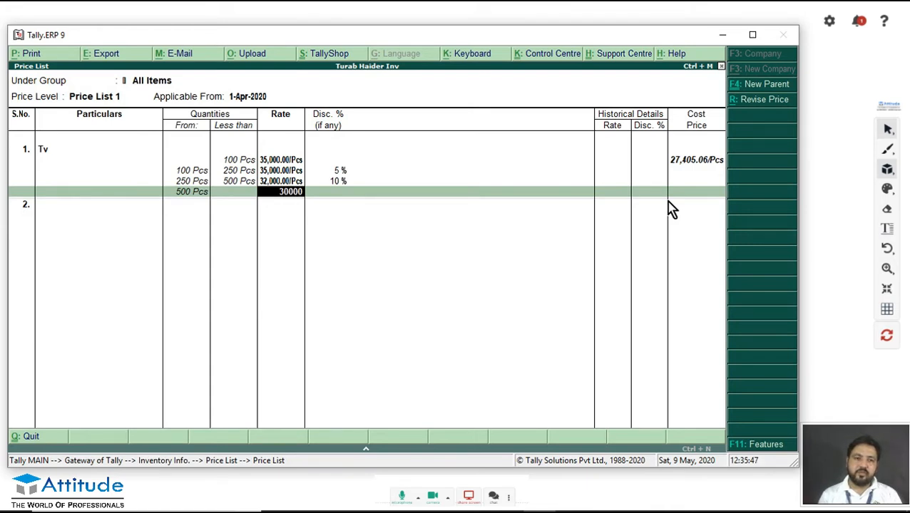
key("Return")
type("15")
key("Return")
key("Return")
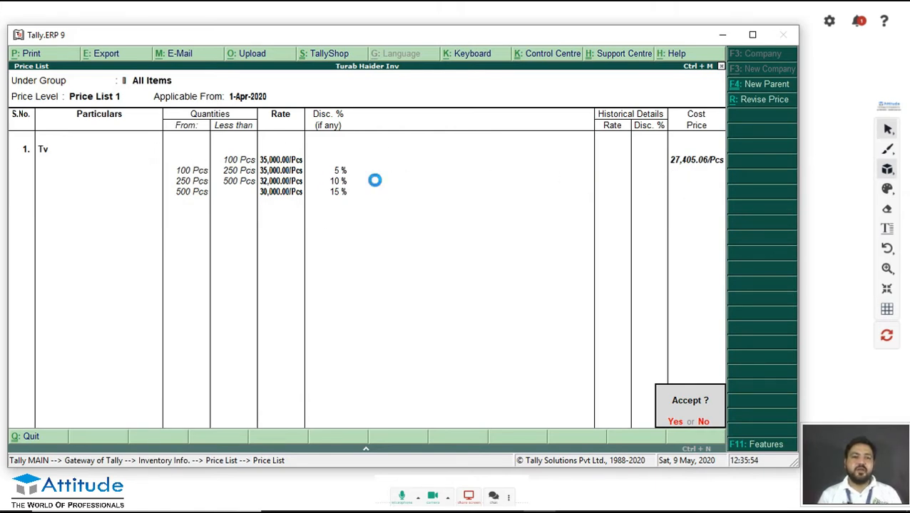
key("Return")
Open Price List 2 for All Items from 1-Apr-2020 and select Tv.
key("Down")
key("Return")
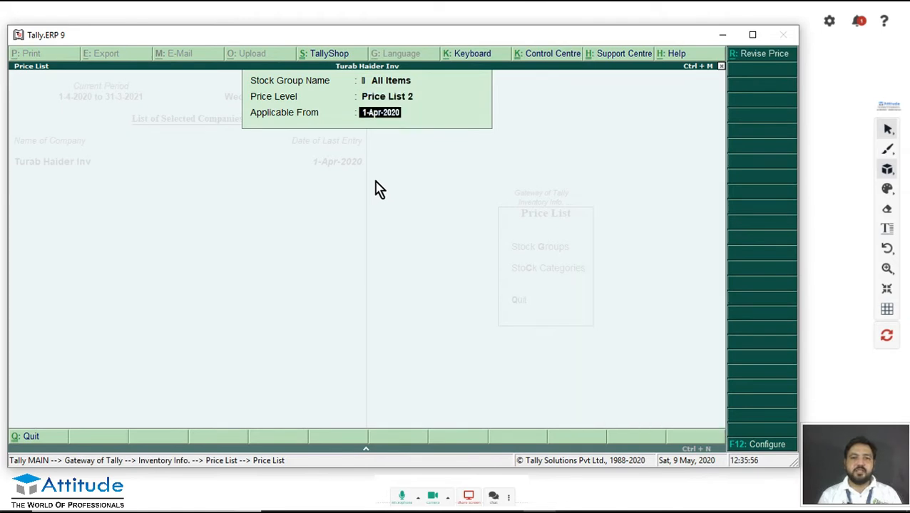
key("Return")
key("Return")
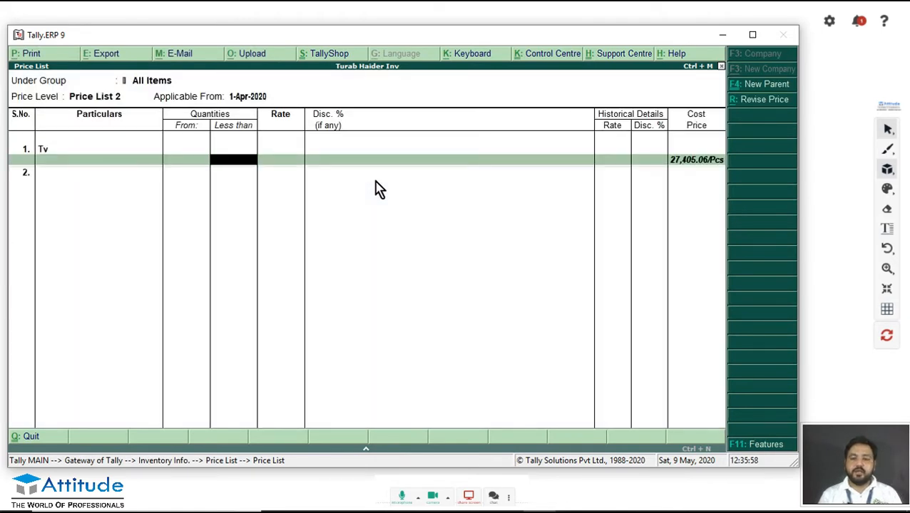
key("Return")
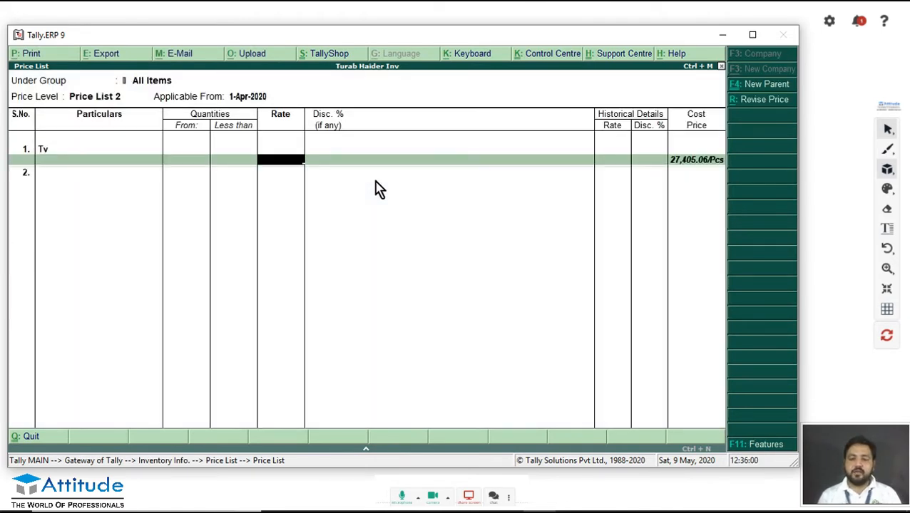
Give Tv a 40,000 rate with 20% discount and save Price List 2.
type("40000")
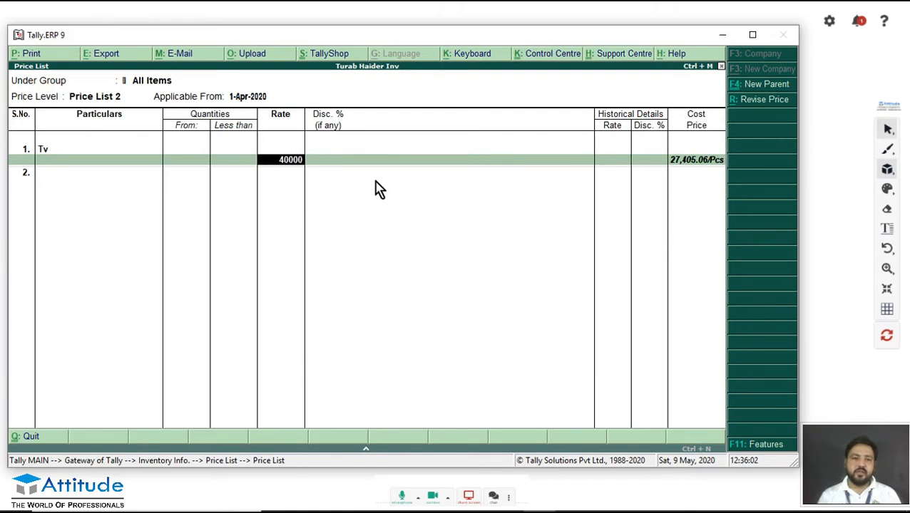
key("Return")
type("20")
key("Return")
key("Return")
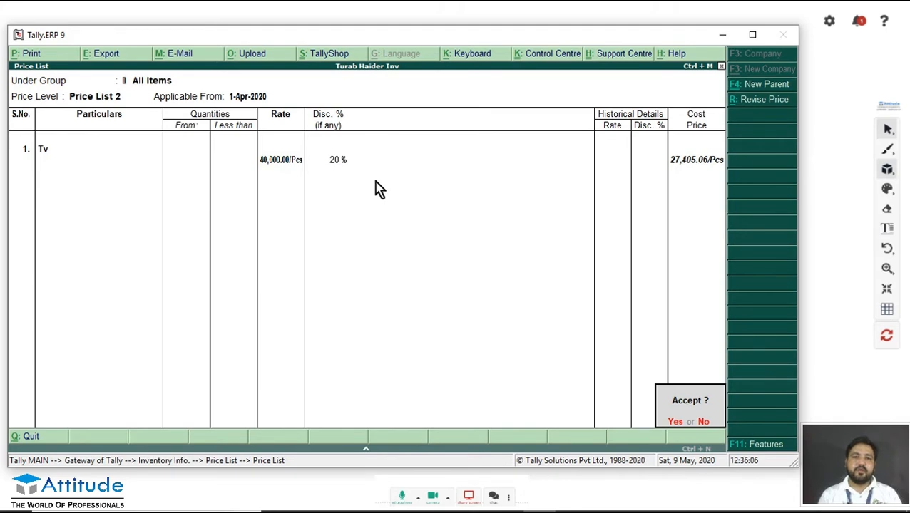
key("Return")
key("BackSpace")
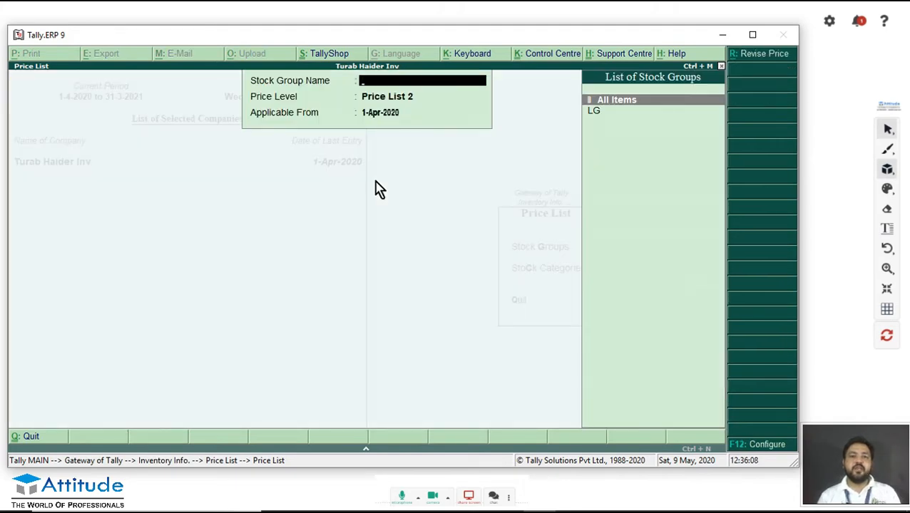
key("Escape")
key("Escape")
key("Escape")
key("Down")
key("Down")
Start a Cash sales voucher using Price List 1 and the Sale ledger.
key("Up")
key("Return")
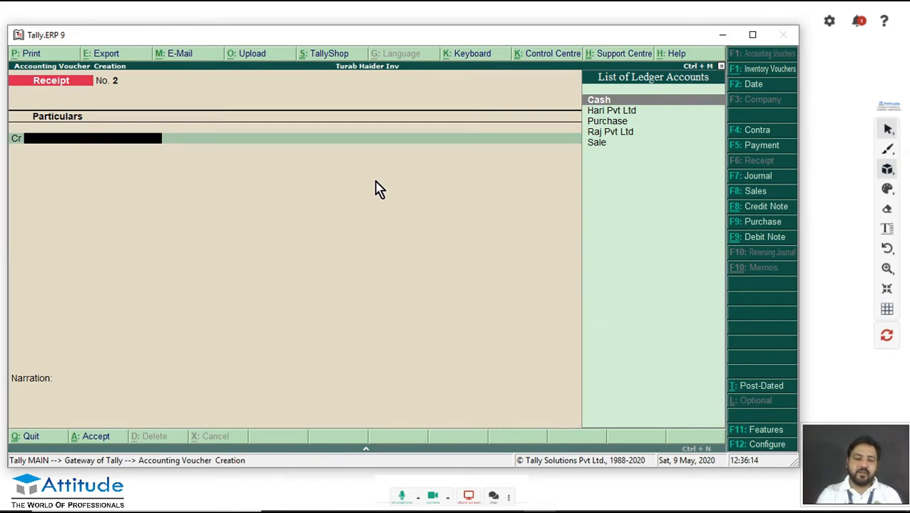
key("F8")
key("Return")
key("Return")
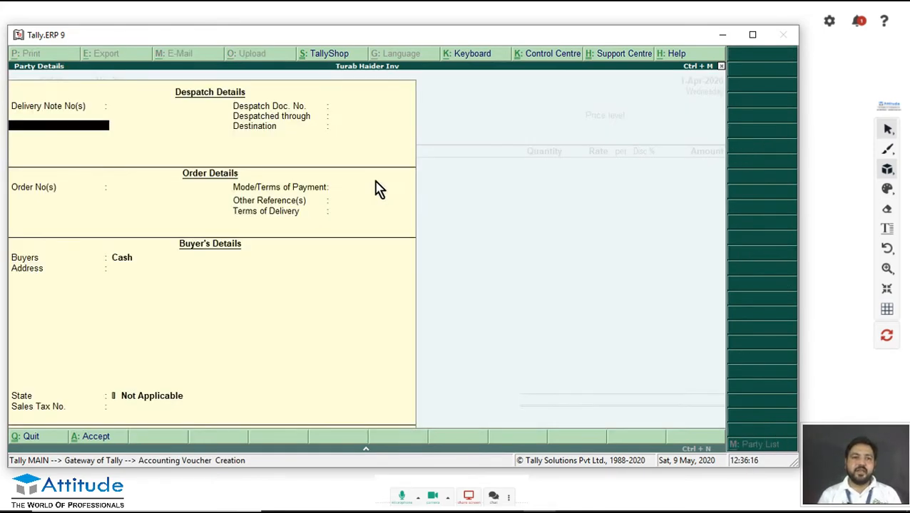
key("ctrl+a")
key("Down")
key("Down")
key("Up")
key("Up")
key("Down")
key("Down")
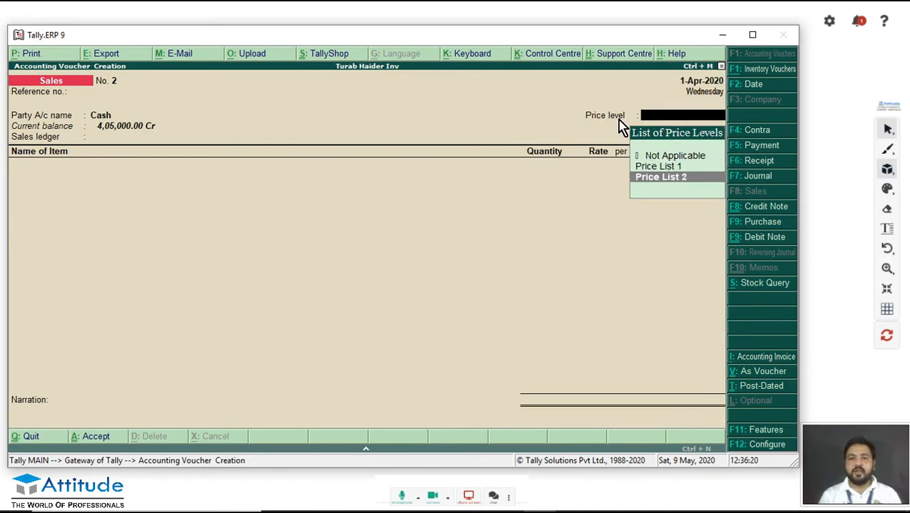
key("Up")
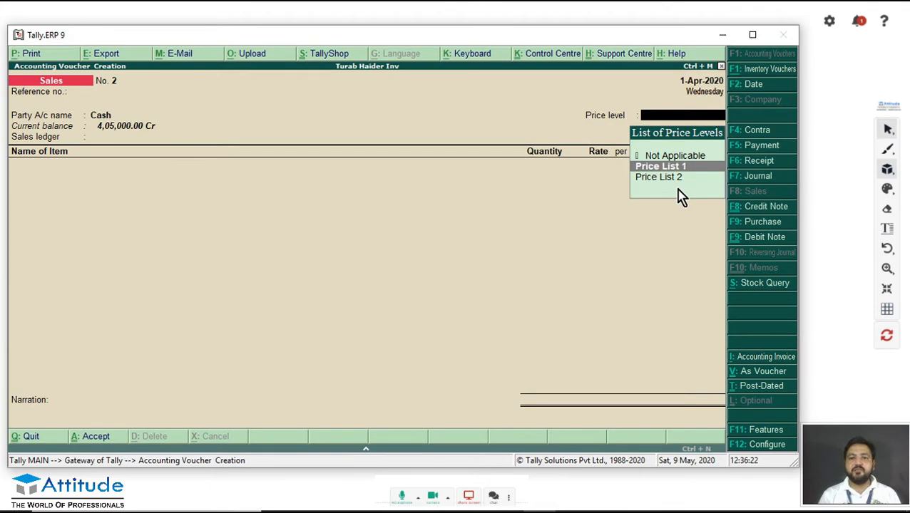
key("Return")
key("Return")
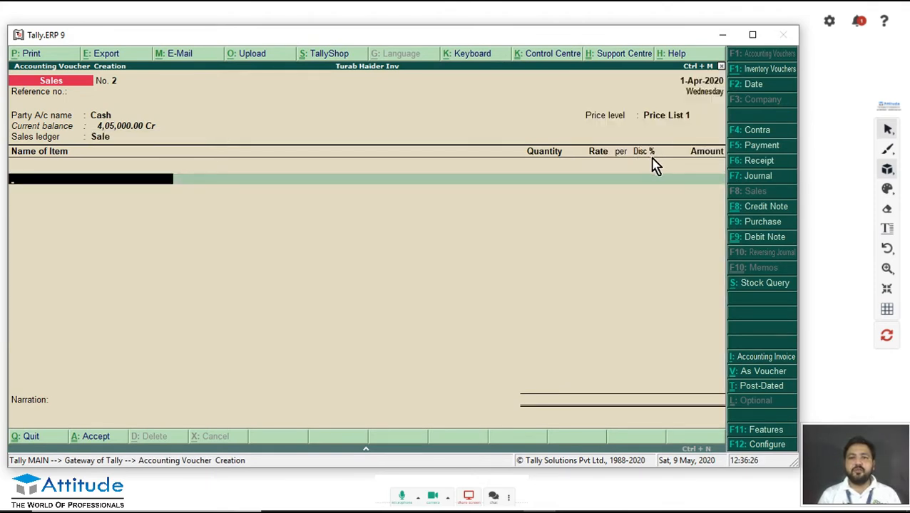
Add Tv from Main Location batch 01, initially at 10 Pcs.
key("Down")
key("Return")
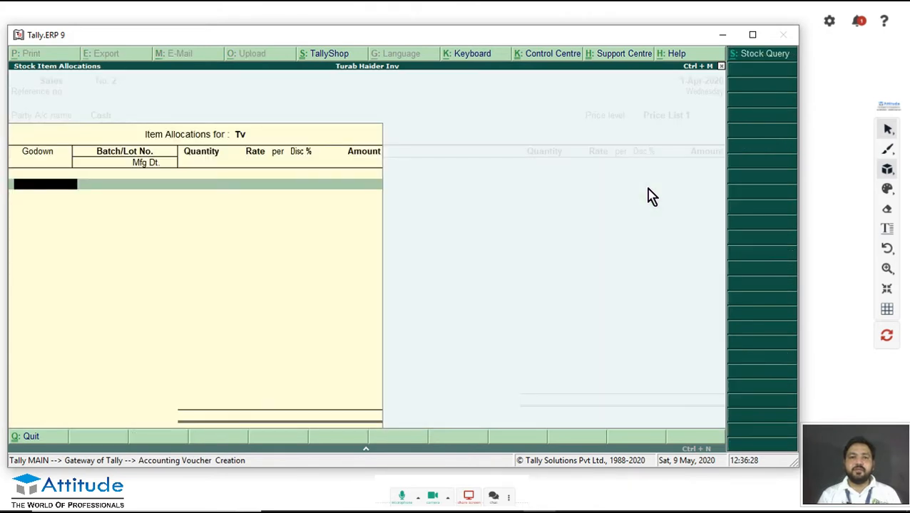
key("Down")
key("Return")
key("Down")
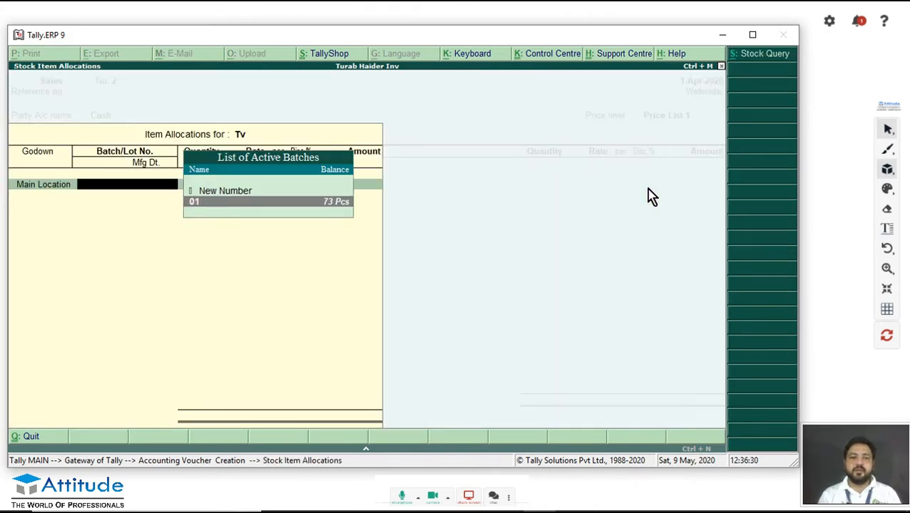
key("Return")
type("100")
key("BackSpace")
key("Return")
key("Return")
key("Return")
key("Return")
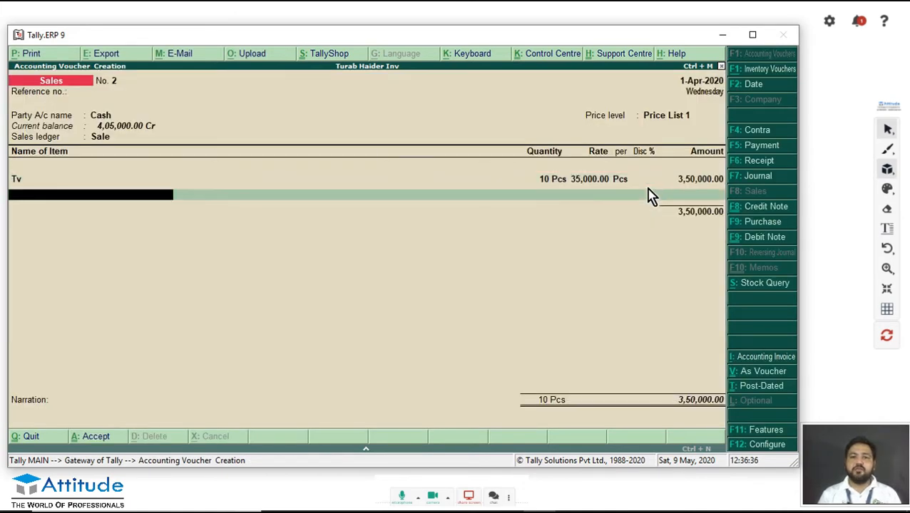
Change the Tv quantity to 101 Pcs so the 5% slab applies.
key("Up")
key("Return")
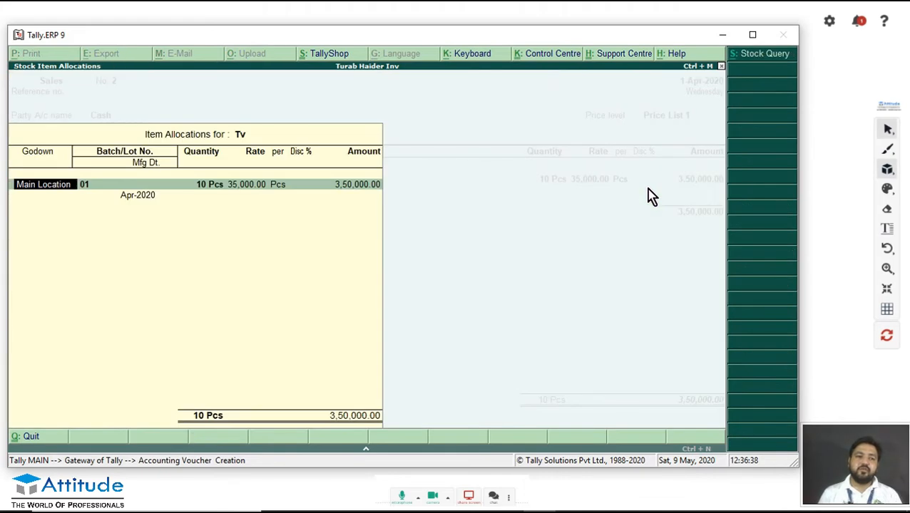
key("Return")
key("Return")
type("1")
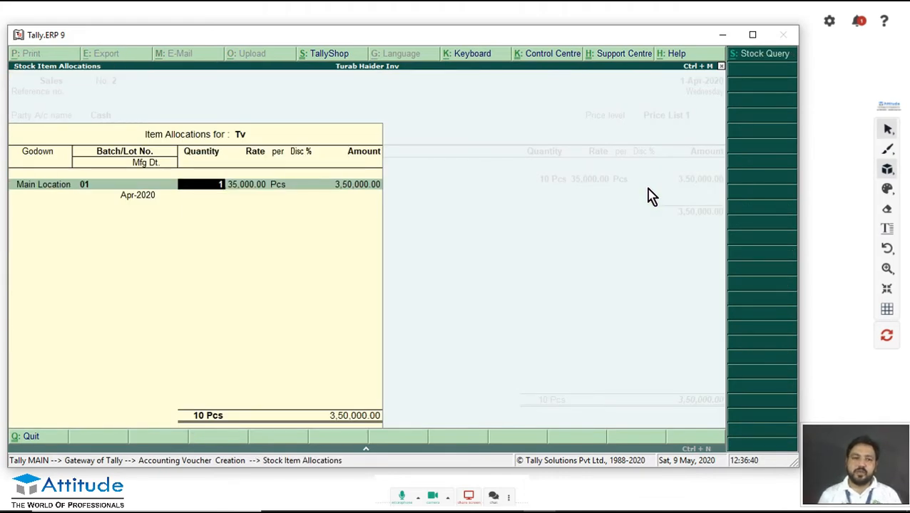
type("01")
key("Return")
key("Return")
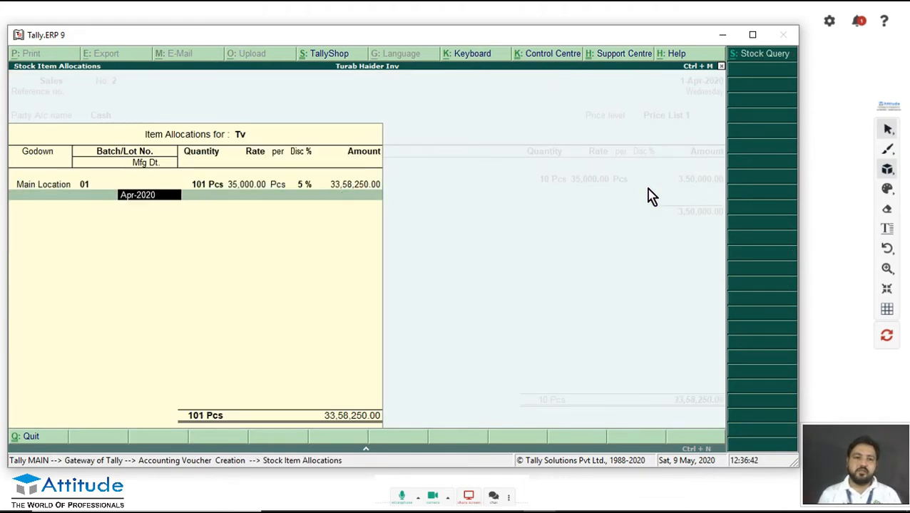
key("Return")
key("Return")
key("Return")
key("Return")
key("Return")
key("Return")
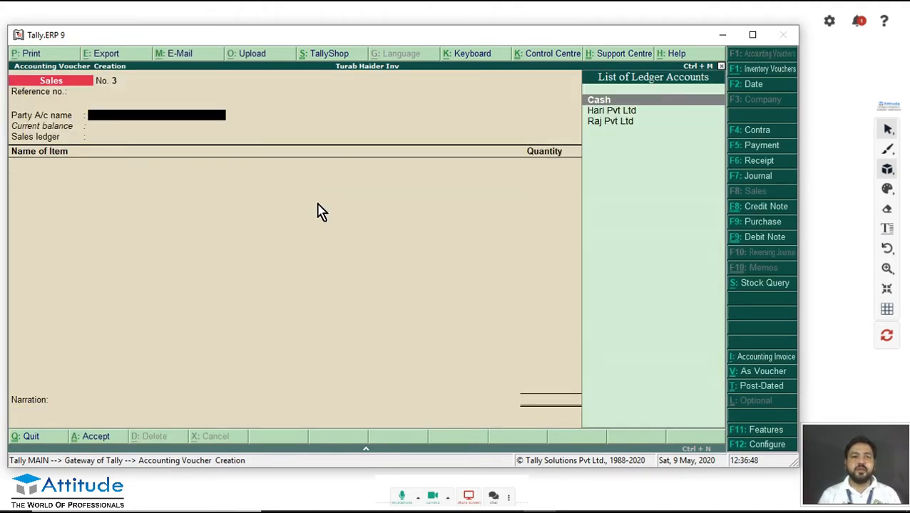
Create a new ledger named Mohan Pvt Ltd under Sundry Debtors.
key("alt+c")
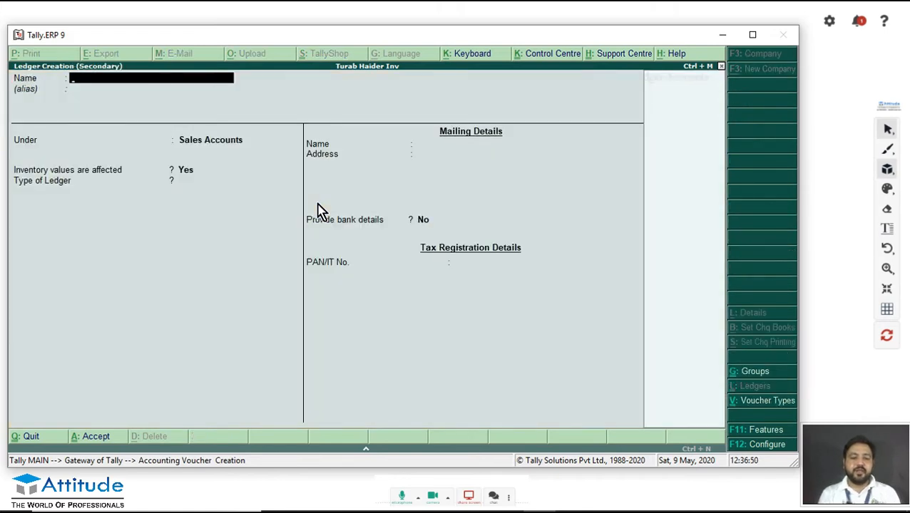
type("Mohan")
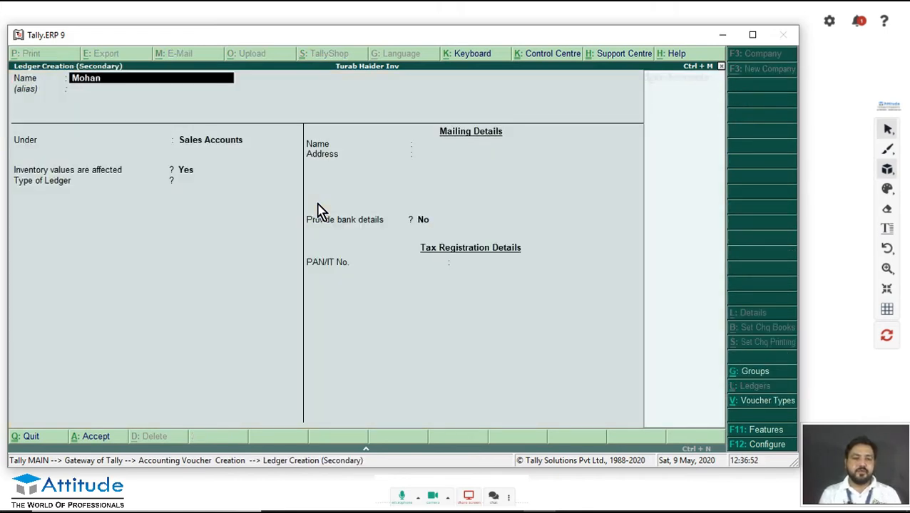
type(" Pvt Ltd")
key("Return")
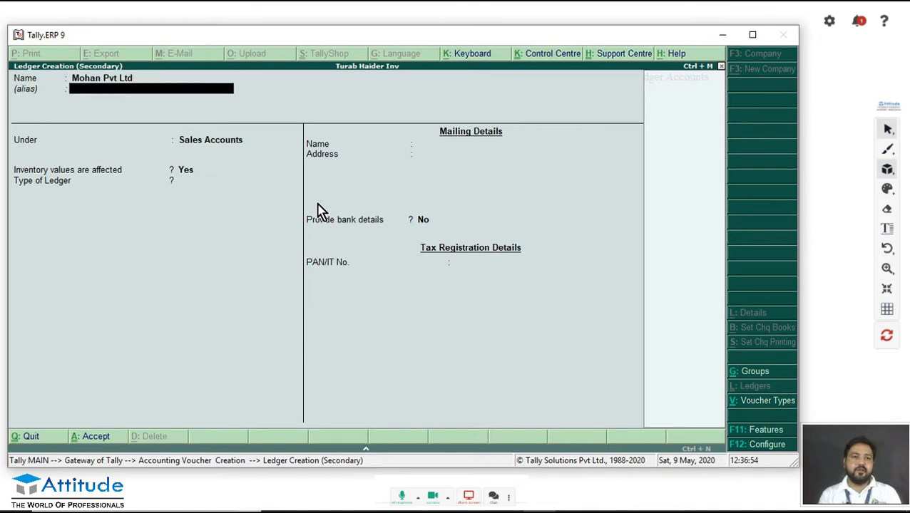
key("Return")
type("S")
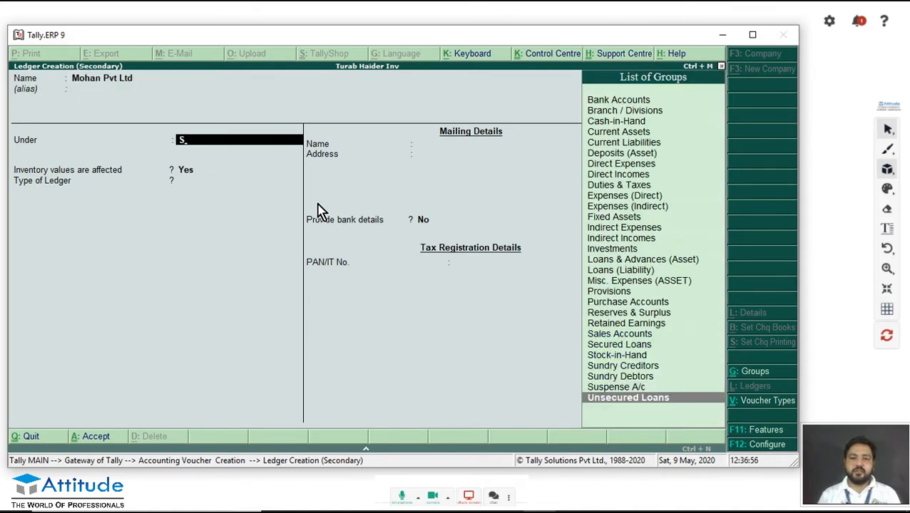
key("Up")
key("Up")
key("Return")
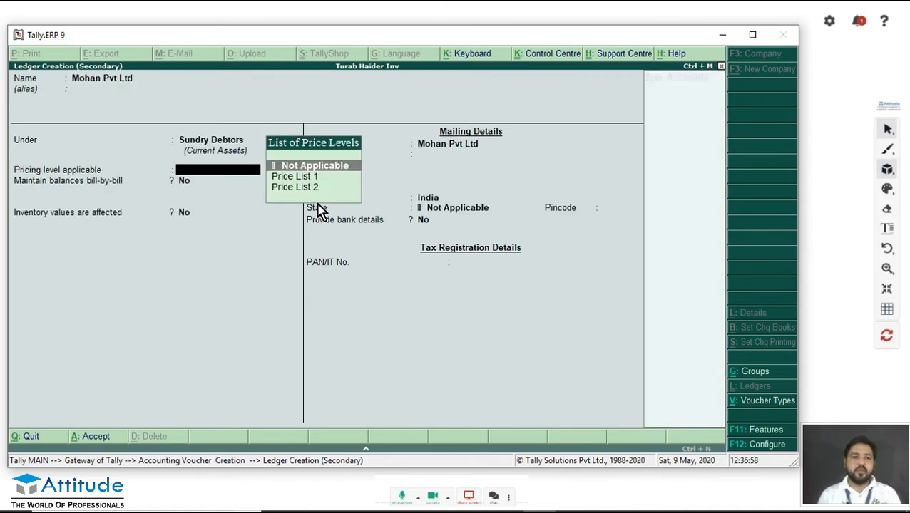
Assign Price List 2 and bill-by-bill tracking to Mohan Pvt Ltd, then save the ledger.
key("Down")
key("Down")
key("Up")
key("Down")
key("Return")
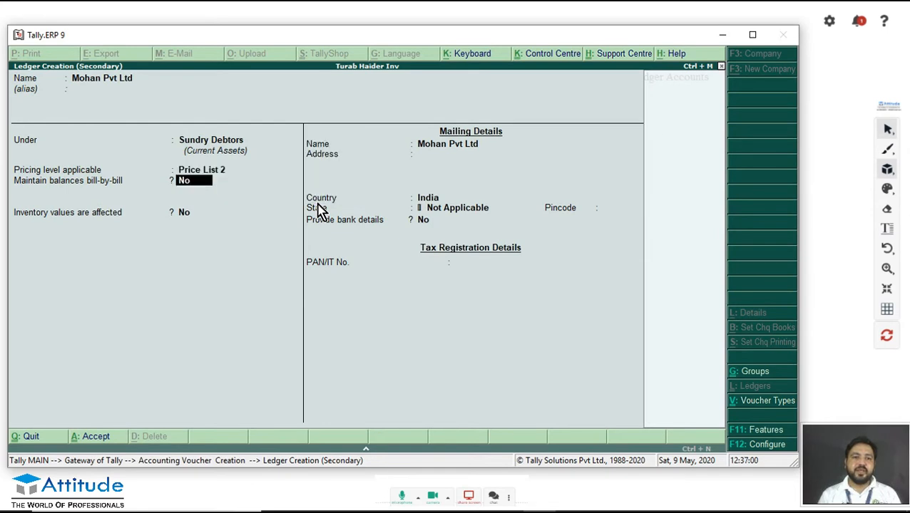
type("yes")
key("Return")
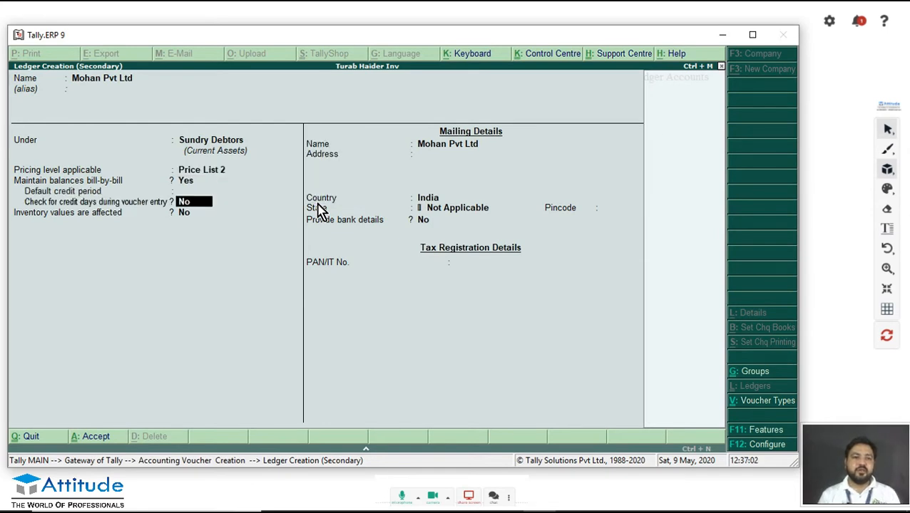
key("Return")
key("ctrl+a")
key("ctrl+a")
Sell 10 Pcs of Tv from Delhi Godown batch 012 and save voucher No. 3.
key("Return")
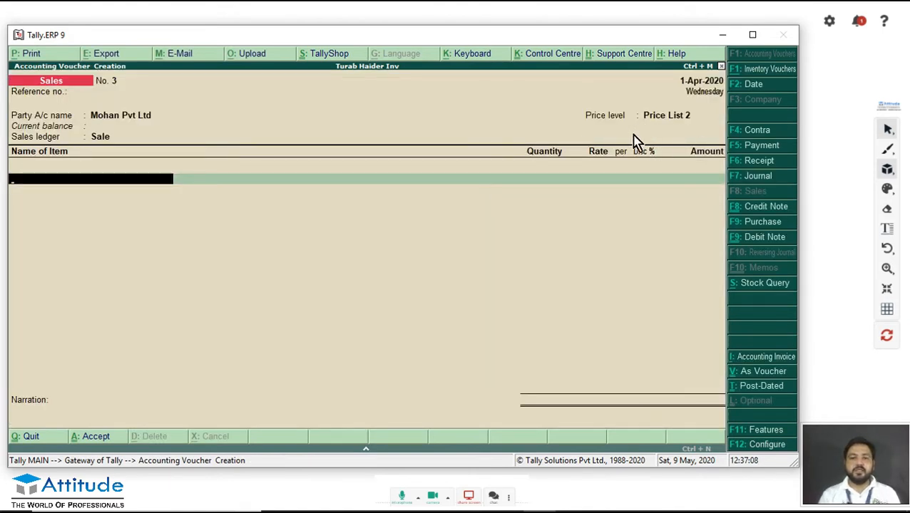
key("Return")
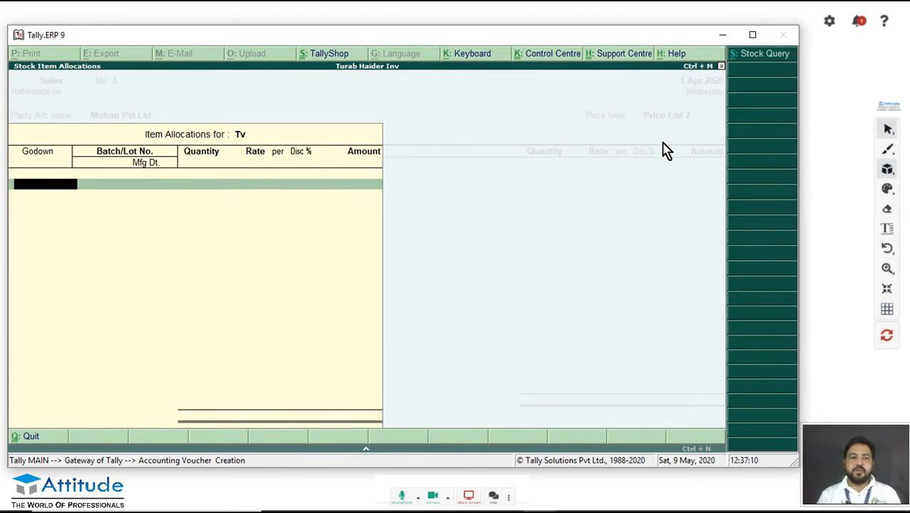
key("Down")
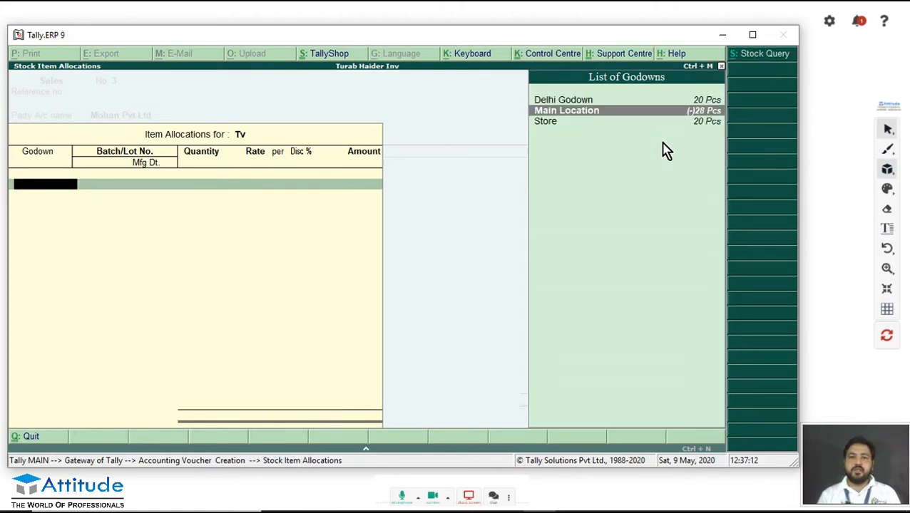
key("Up")
key("Return")
key("Down")
key("Return")
type("10")
key("Return")
key("Return")
key("Return")
key("Return")
key("Return")
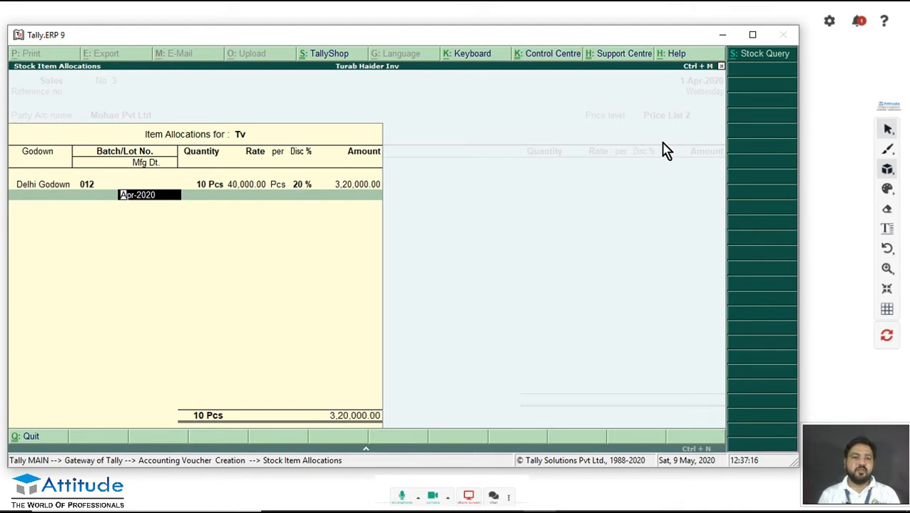
key("Return")
key("Return")
key("Return")
key("Return")
key("Return")
key("Return")
key("Return")
key("Return")
key("Return")
key("Return")
key("Return")
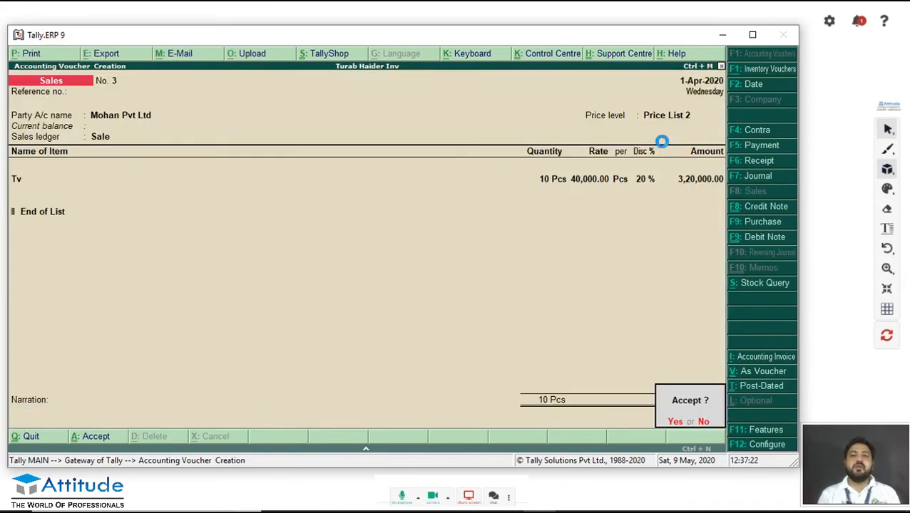
key("Return")
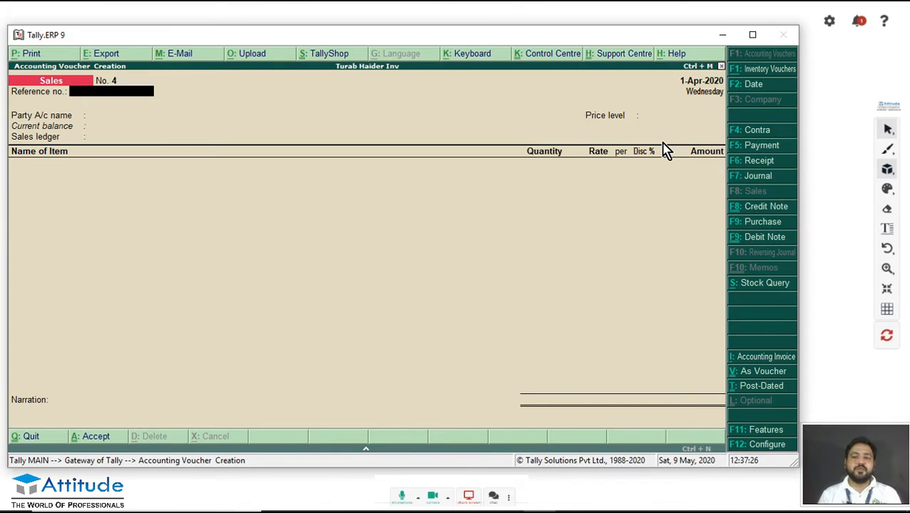
Choose Hari Pvt Ltd as the buyer with price level Not Applicable and the Sale ledger.
key("Return")
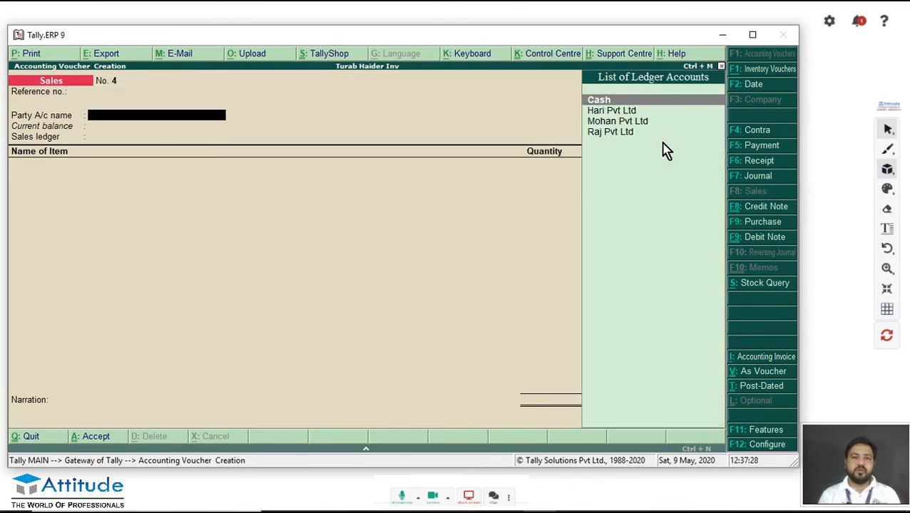
key("Down")
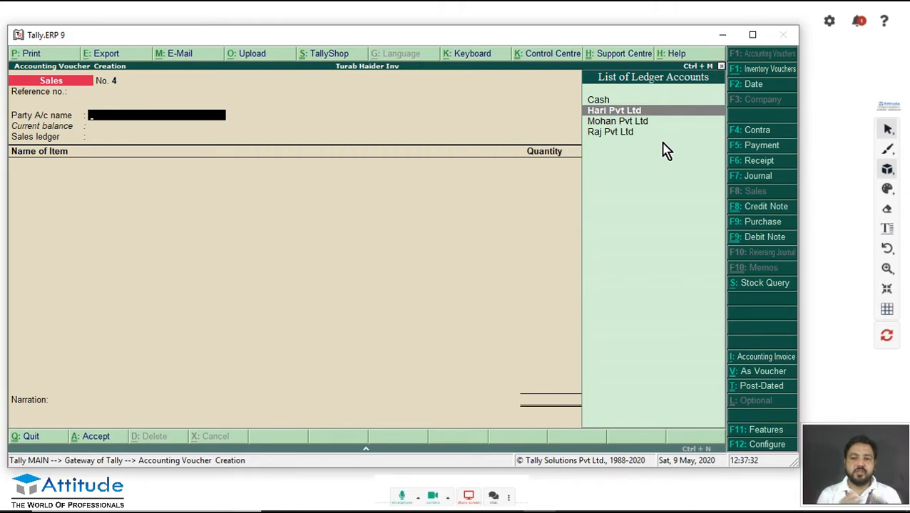
key("Return")
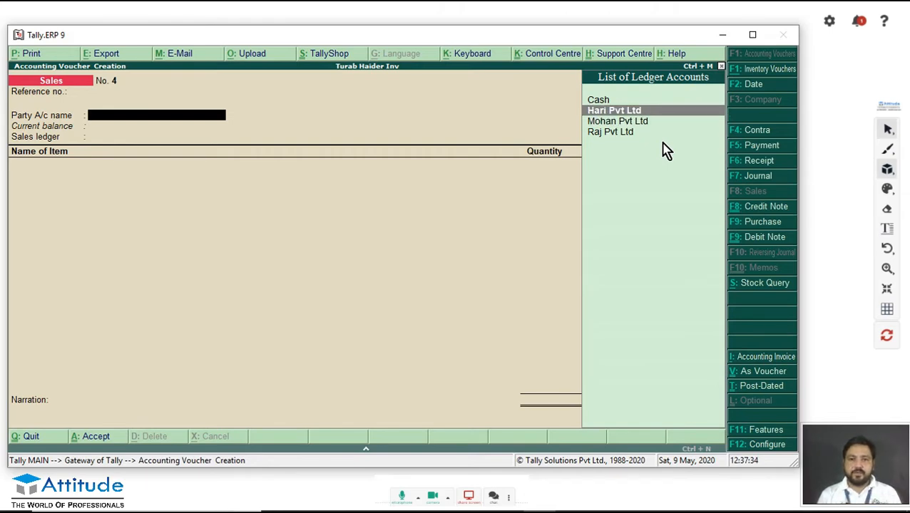
key("ctrl+a")
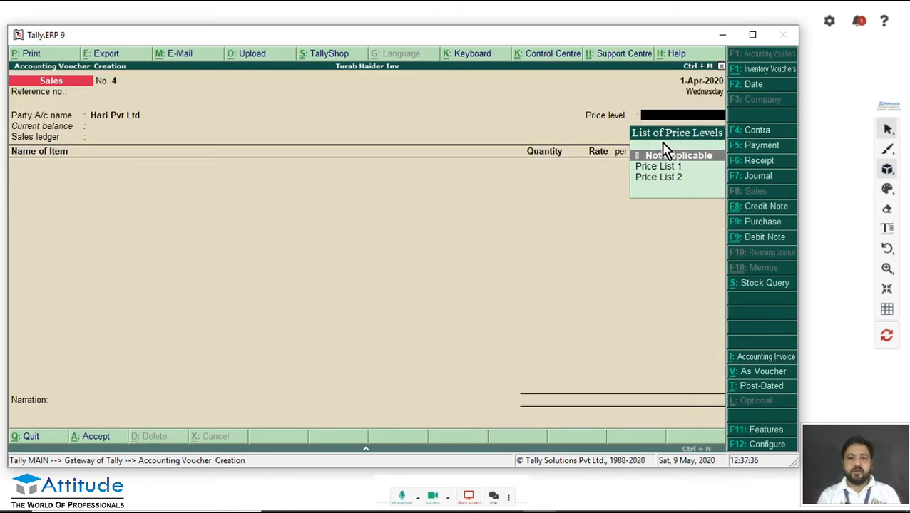
key("Return")
key("Return")
key("Down")
key("Return")
Allocate 5 Pcs of Tv from Store, batch 01.
key("Down")
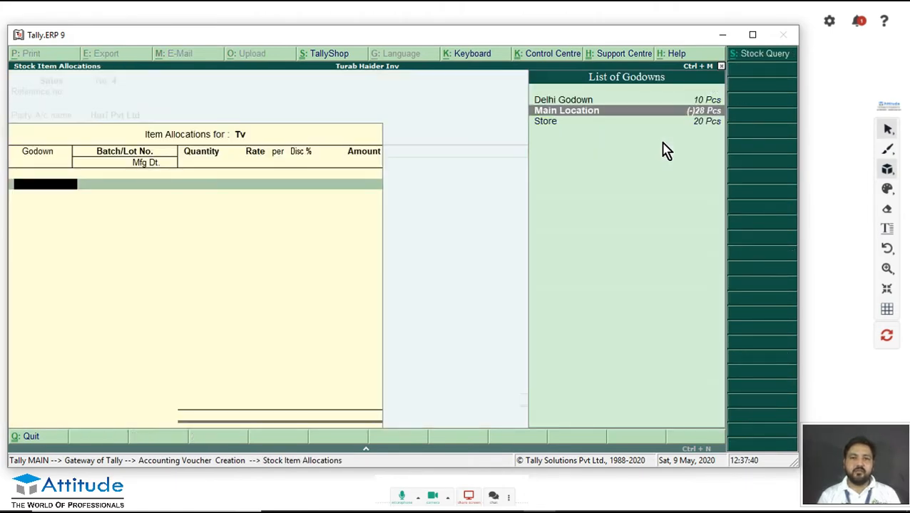
key("Down")
key("Return")
key("Down")
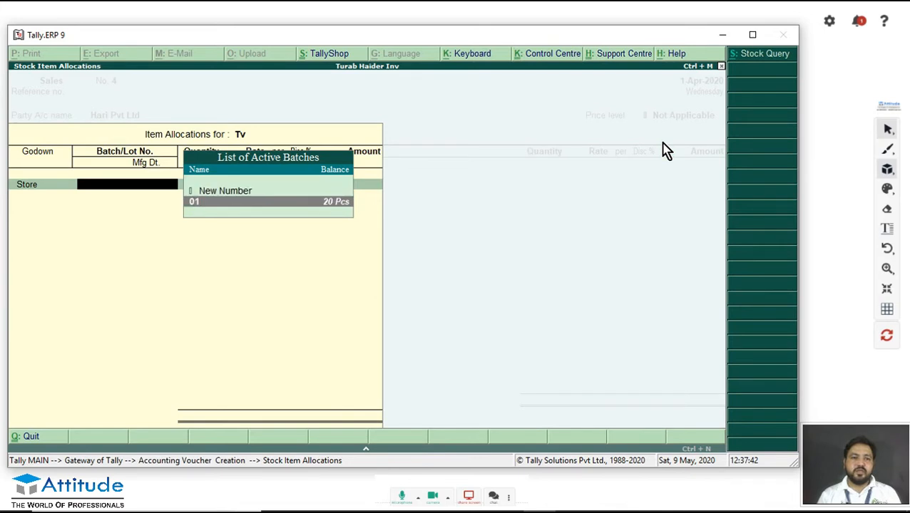
key("Return")
type("5")
key("Return")
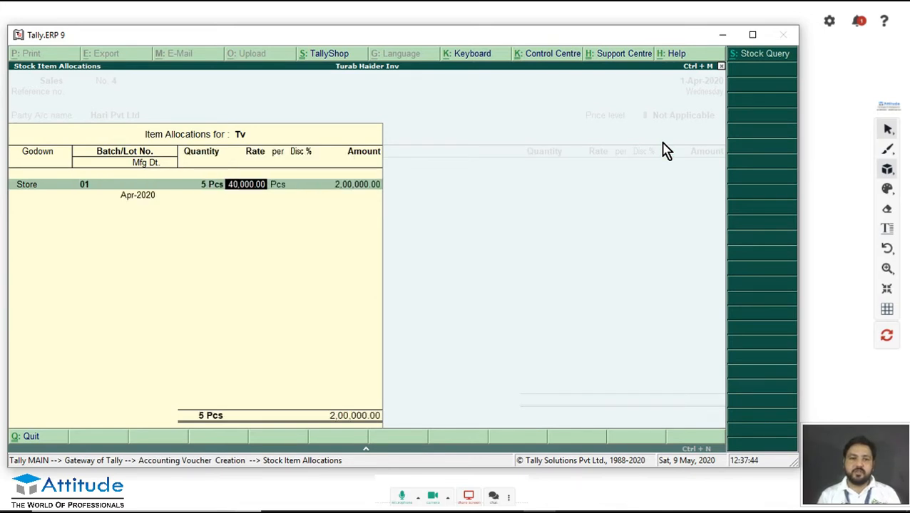
Set the Tv rate to 40,010 for a 2,00,050 line, then start a new ledger.
type("40001")
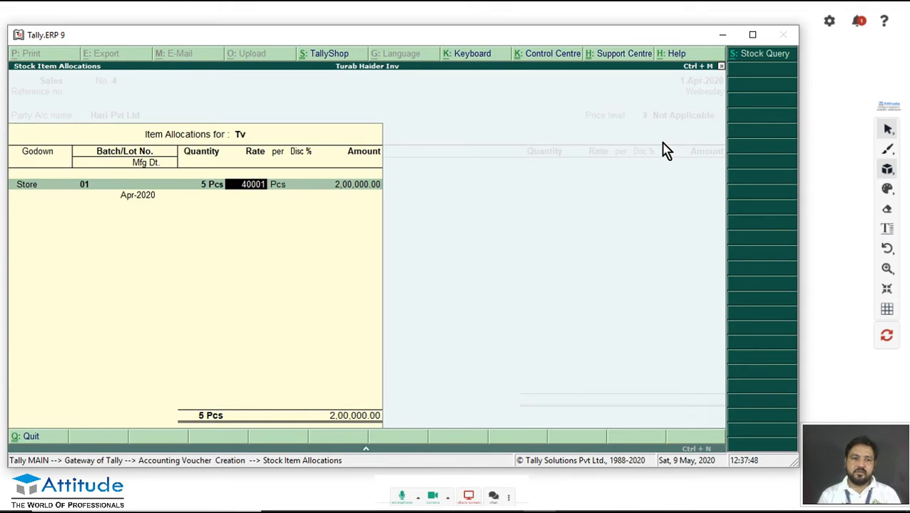
key("BackSpace")
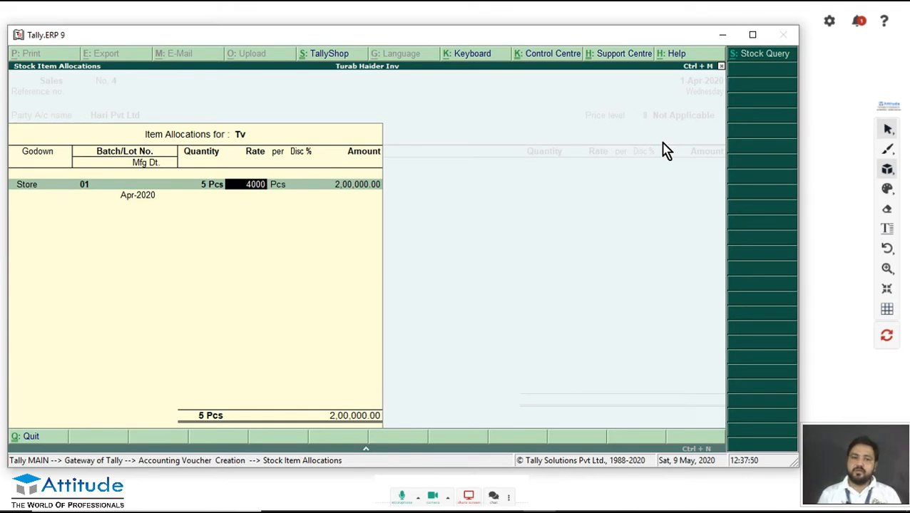
key("BackSpace")
type("10")
key("Return")
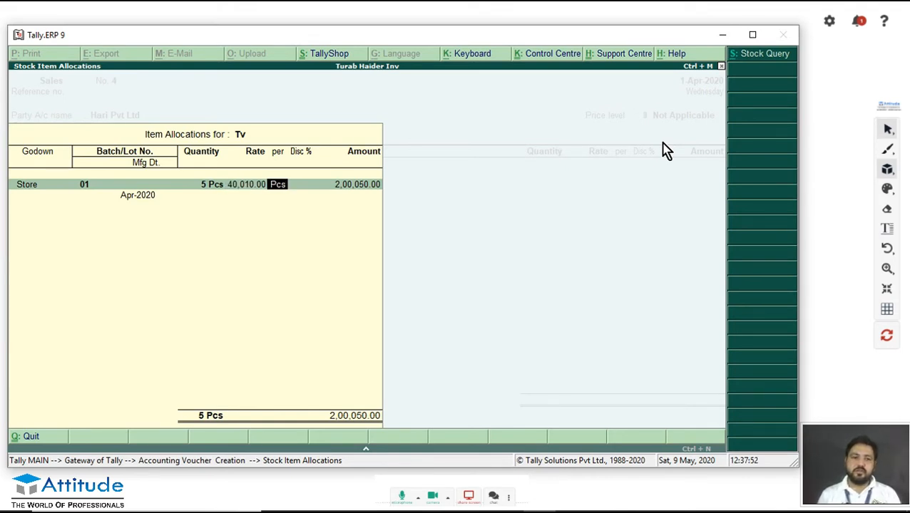
key("Return")
key("Return")
key("Return")
key("Return")
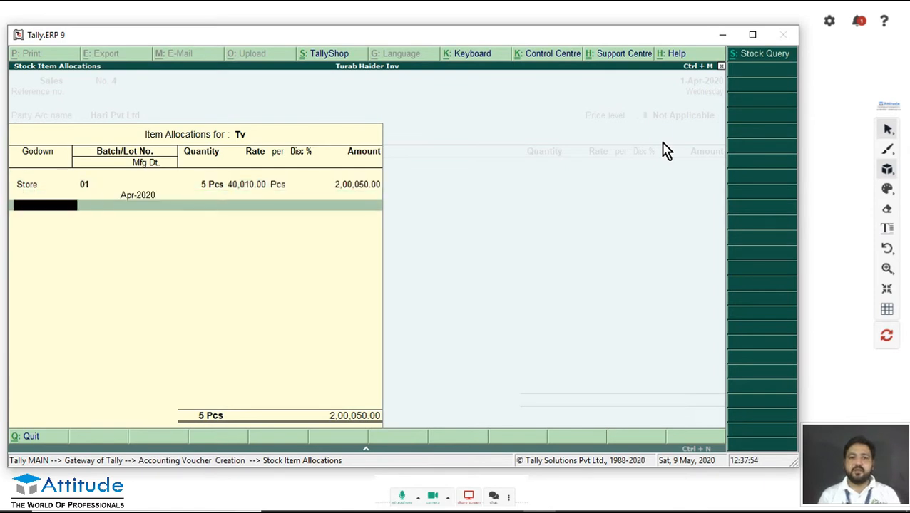
key("Return")
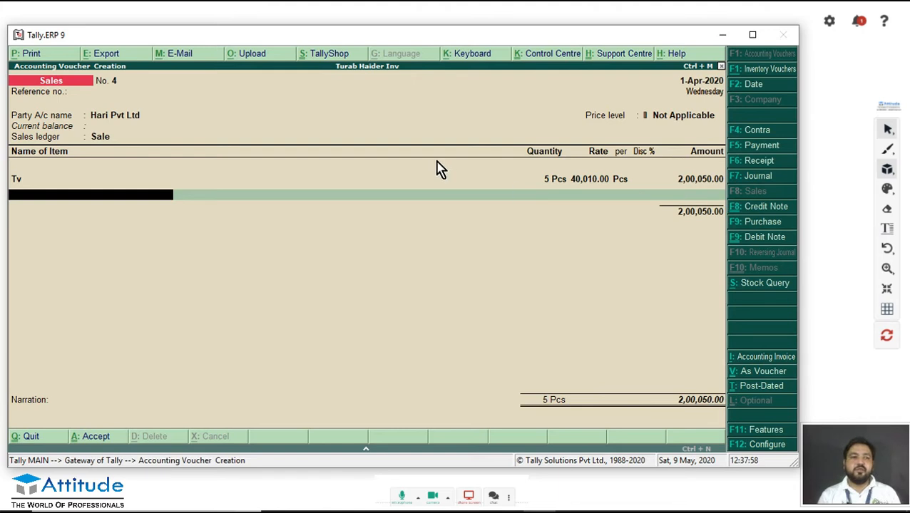
key("Return")
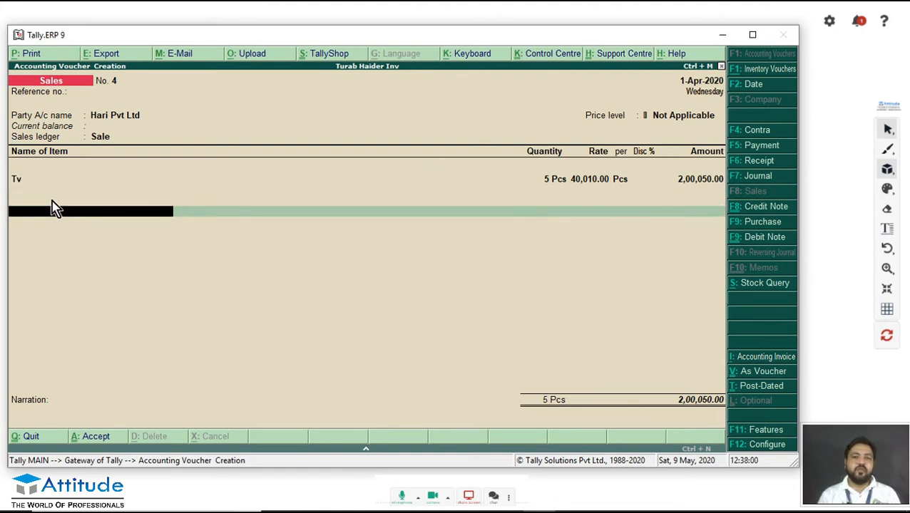
key("alt+c")
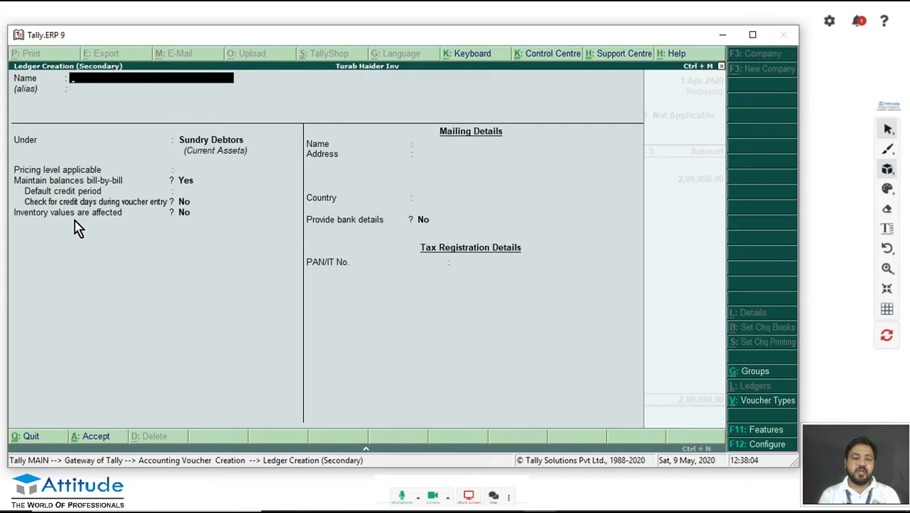
Create a Dis Allow ledger under Indirect Expenses.
type("Di")
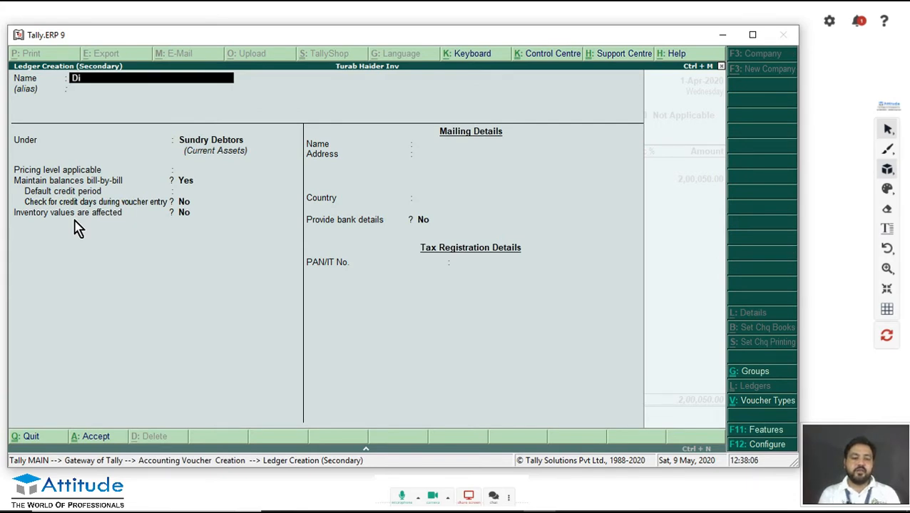
type("s allow")
key("Return")
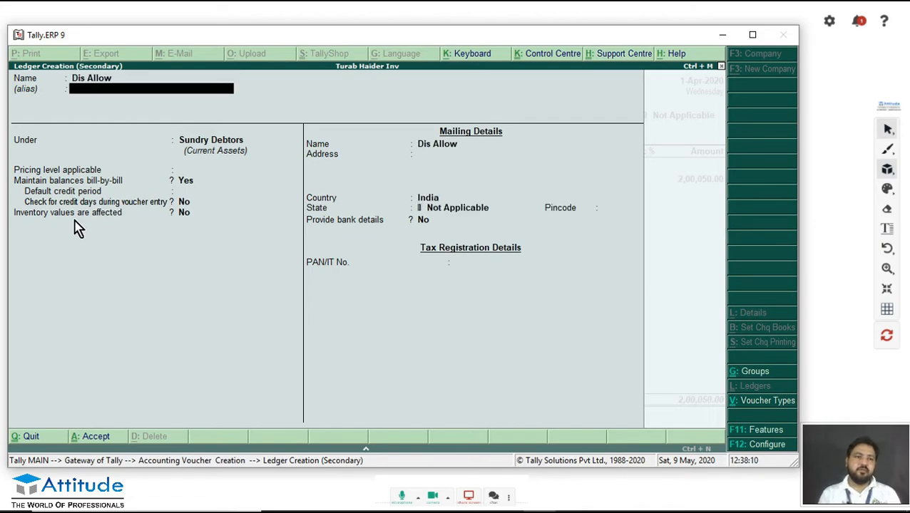
key("Return")
type("i")
key("Down")
key("Down")
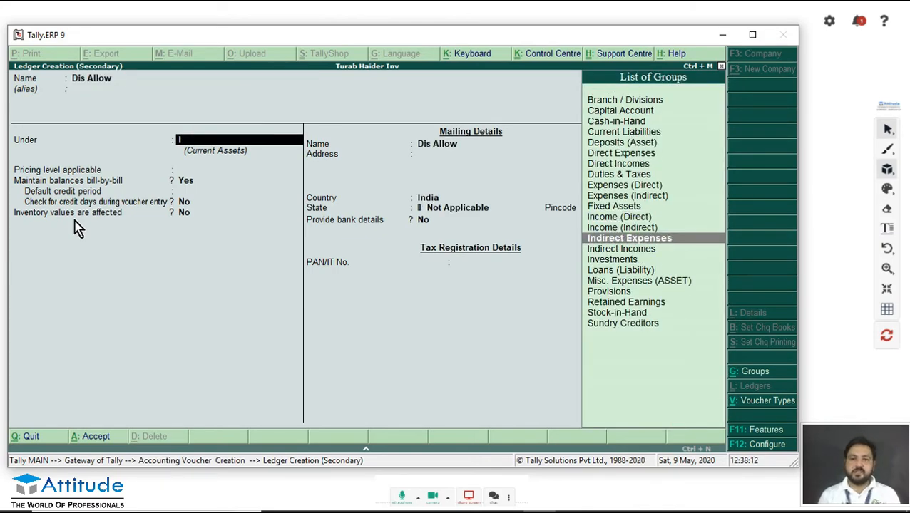
key("Return")
key("ctrl+a")
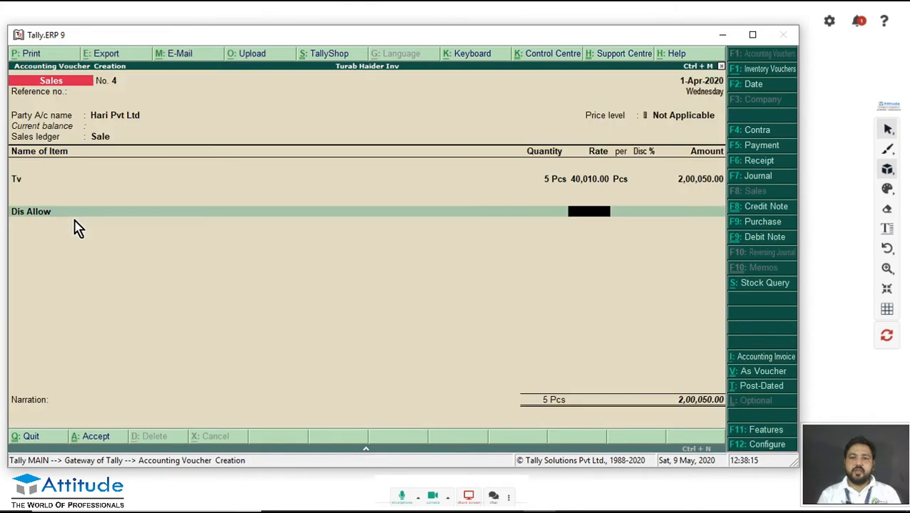
Deduct 50 through Dis Allow, bringing the voucher to 2,00,000, and reach the save prompt.
key("Return")
type("50")
key("Return")
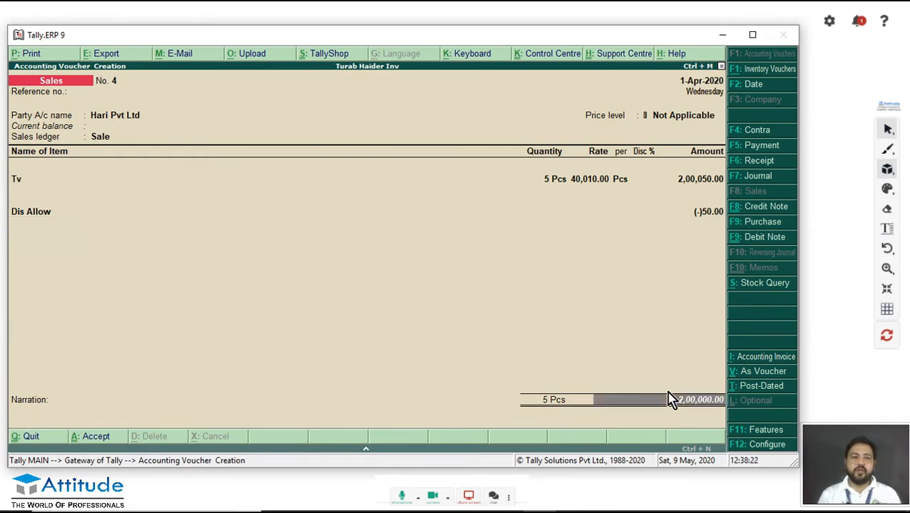
key("Return")
key("Return")
key("Return")
key("Return")
key("Return")
key("Return")
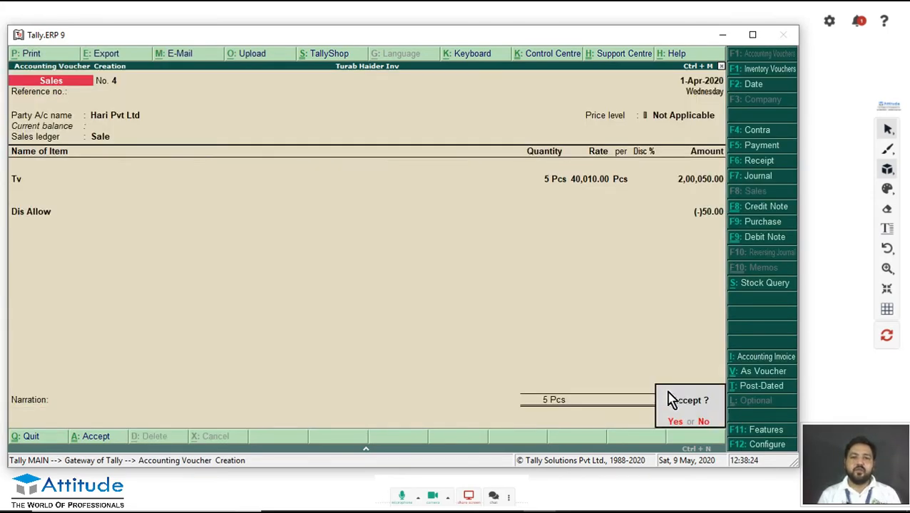
key("Return")
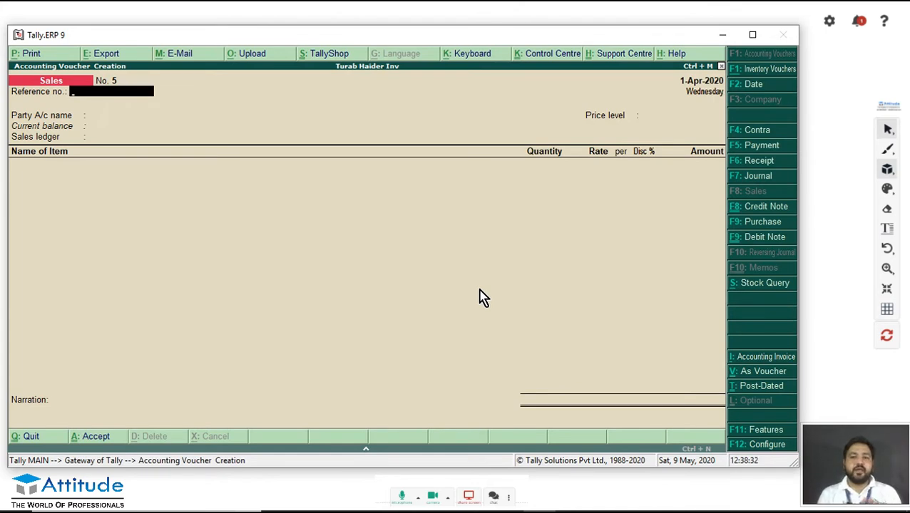
Quit the blank voucher and reopen a new Sales voucher from Accounting Vouchers.
key("Escape")
key("Return")
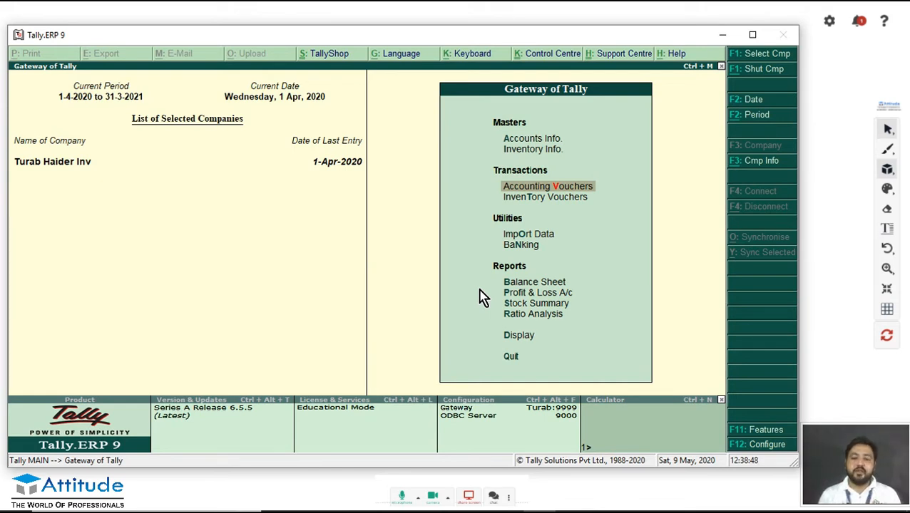
key("Down")
key("Down")
key("Up")
key("Up")
key("Return")
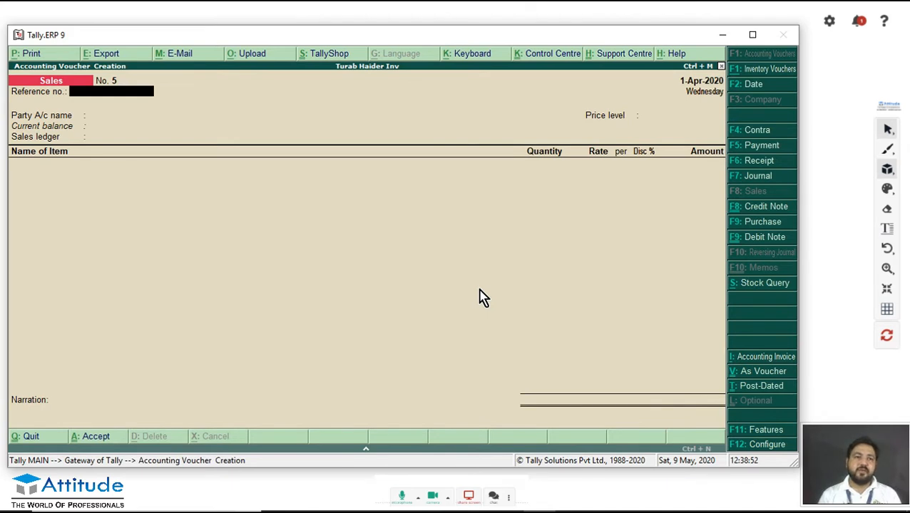
key("Return")
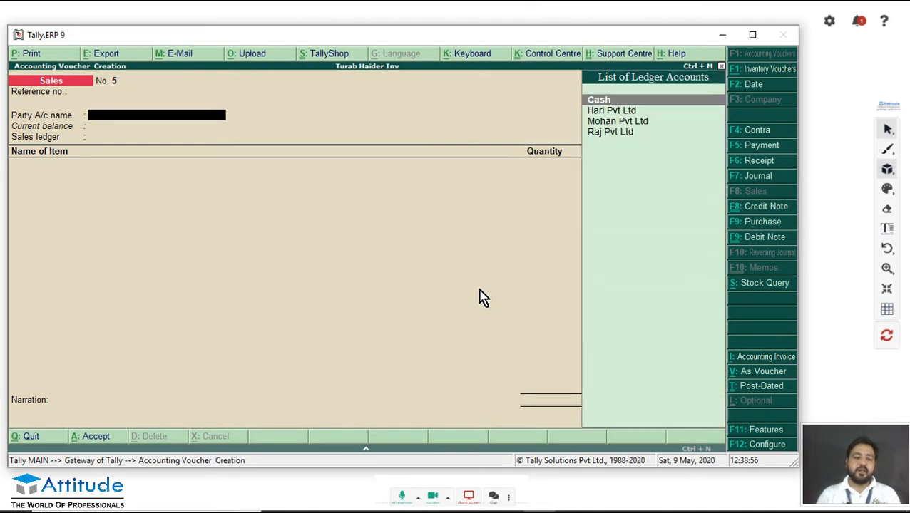
Dismiss the accidental Change Period box and bring up Inventory Features with F11.
key("alt+F2")
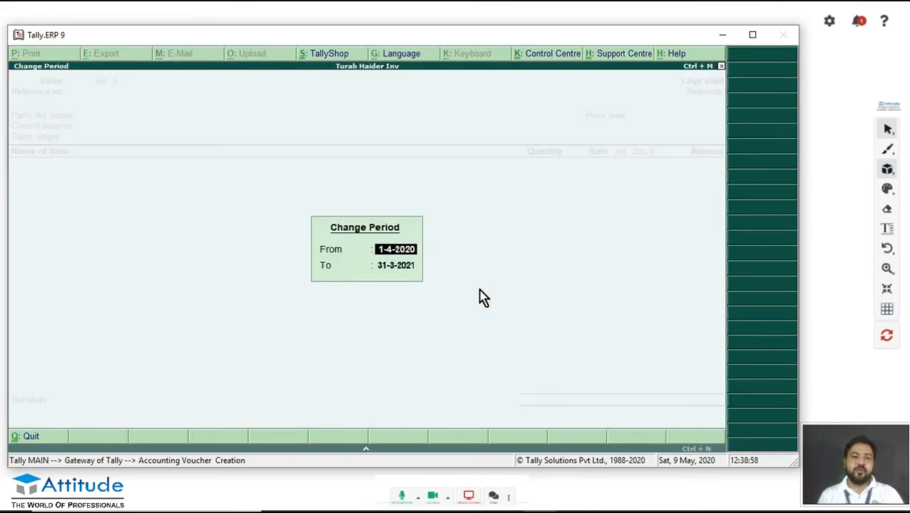
key("Escape")
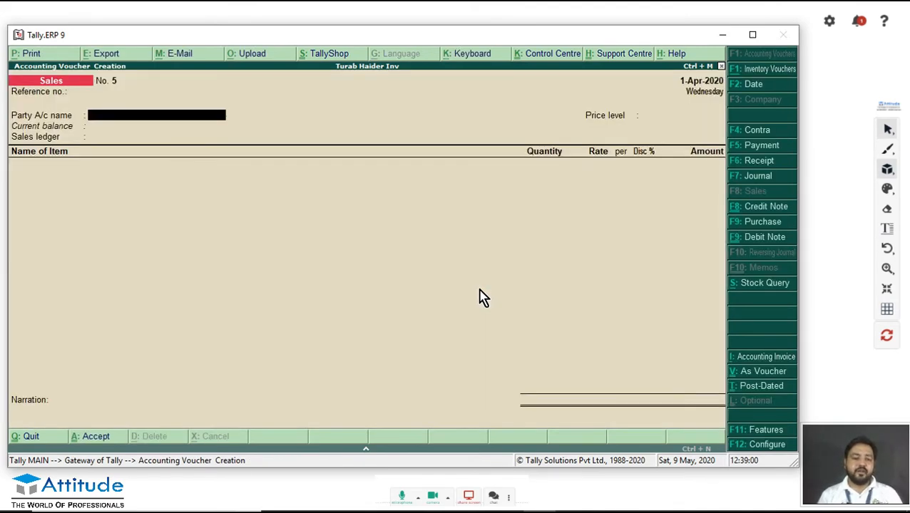
key("F11")
Set 'Use separate actual and billed quantity columns' to Yes and proceed to the acceptance prompt.
key("Down")
key("Down")
key("Down")
key("Down")
key("Down")
type("yes")
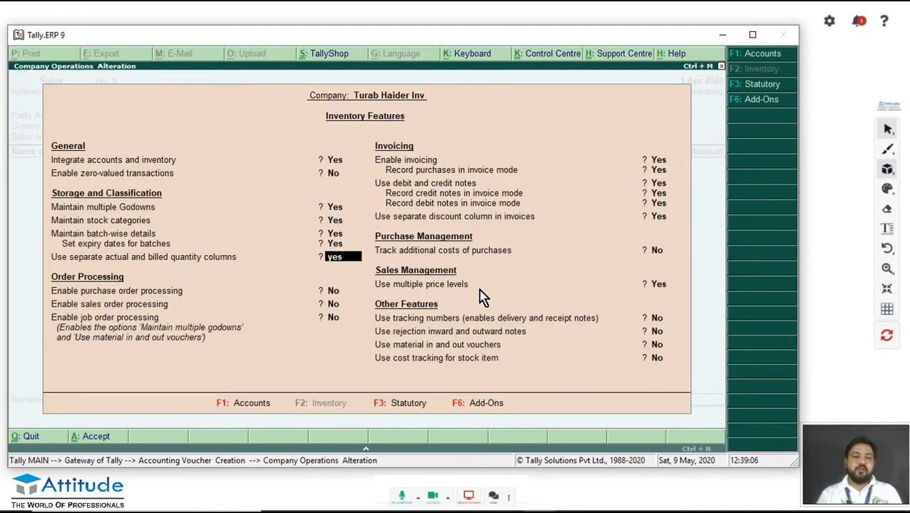
key("Return")
key("Return")
key("Return")
key("Return")
key("Return")
key("Return")
key("Return")
key("Return")
key("Return")
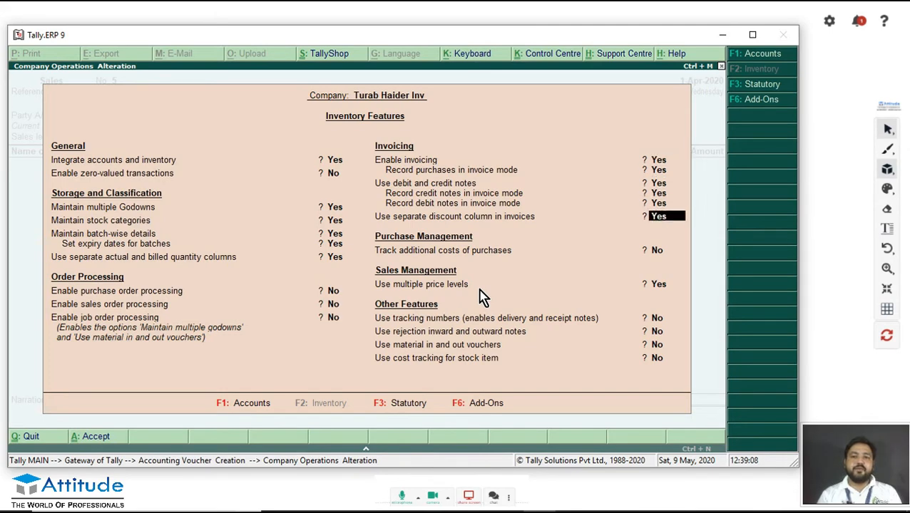
key("Return")
key("Return")
key("Return")
key("Return")
key("Return")
key("Return")
key("Return")
key("Return")
key("Return")
key("Return")
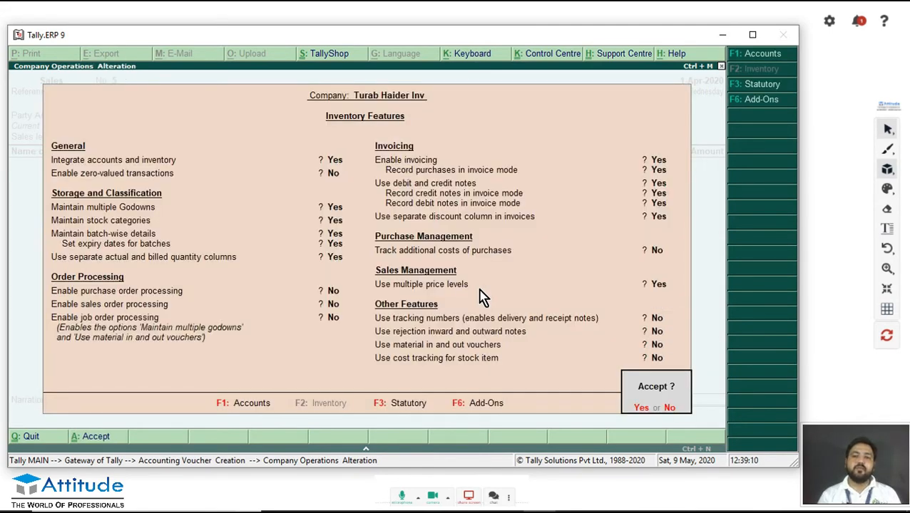
key("Return")
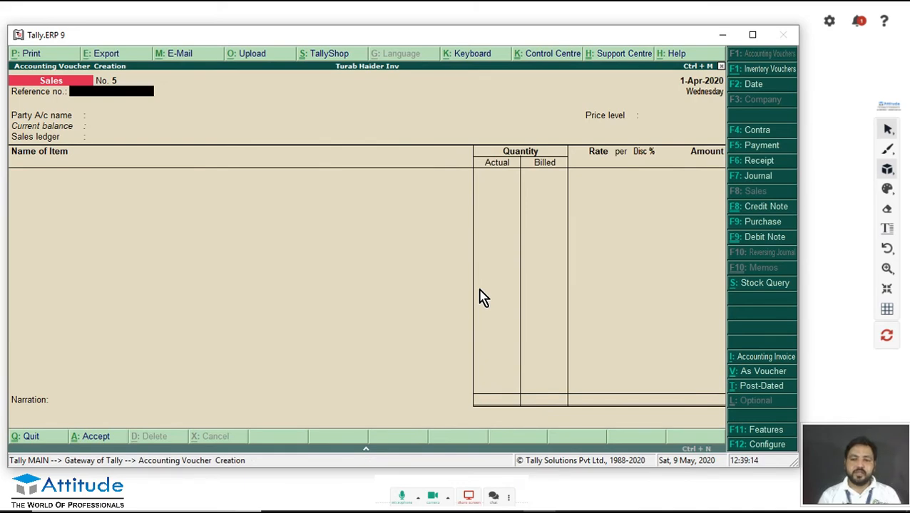
Choose Cash party, Sale ledger, and item Tv from Delhi Godown batch 012.
key("Return")
key("Return")
key("Return")
key("Return")
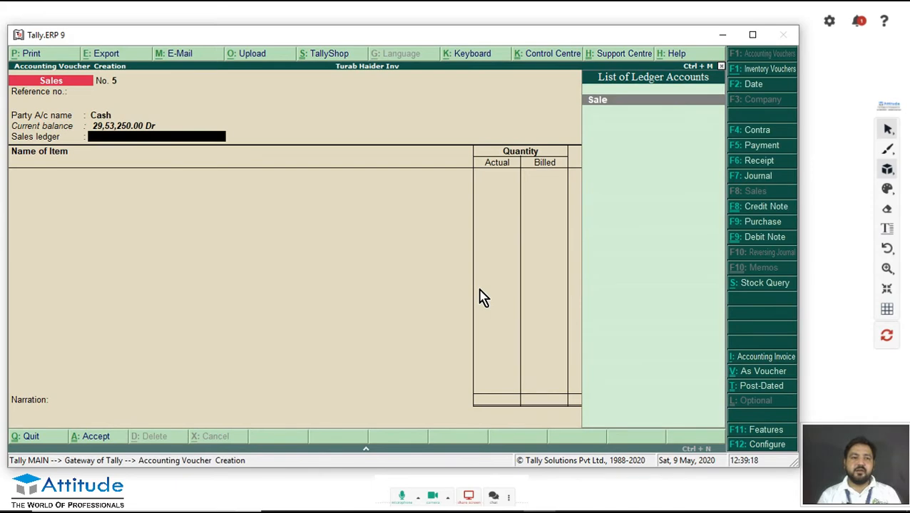
key("Return")
key("Down")
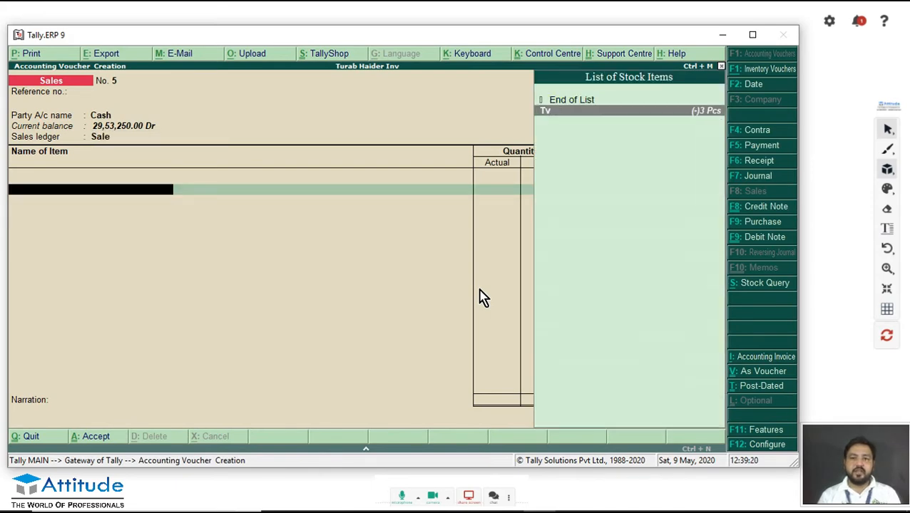
key("Return")
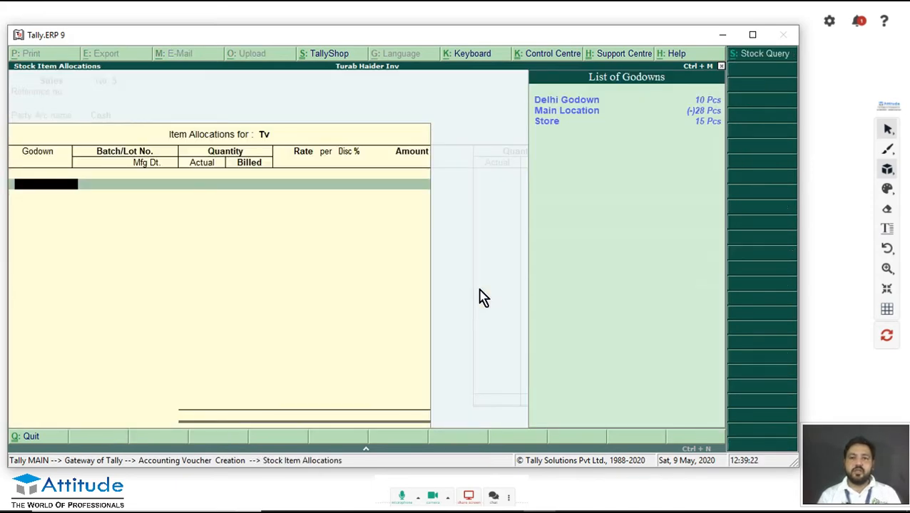
key("Return")
key("Down")
key("Return")
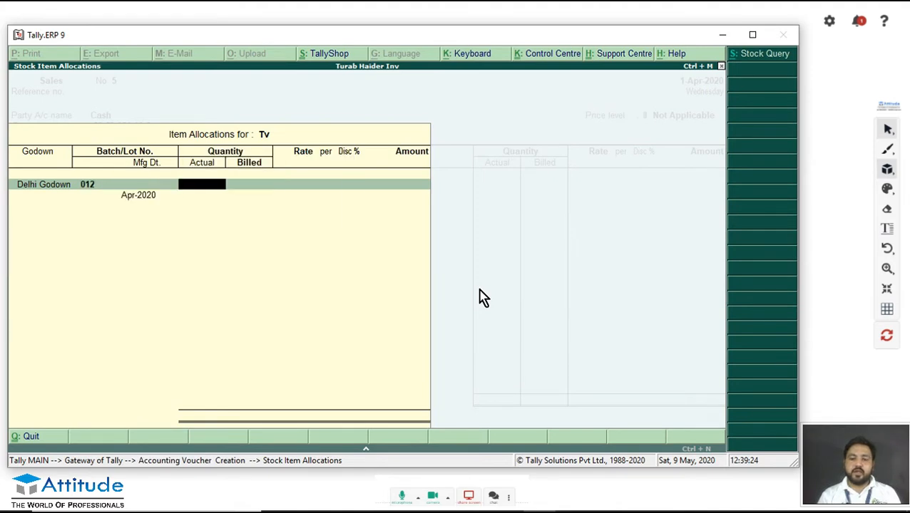
Enter 10 Pcs actual and 8 Pcs billed at the price-list rate, and save voucher No. 5.
type("10")
key("Return")
type("8")
key("Return")
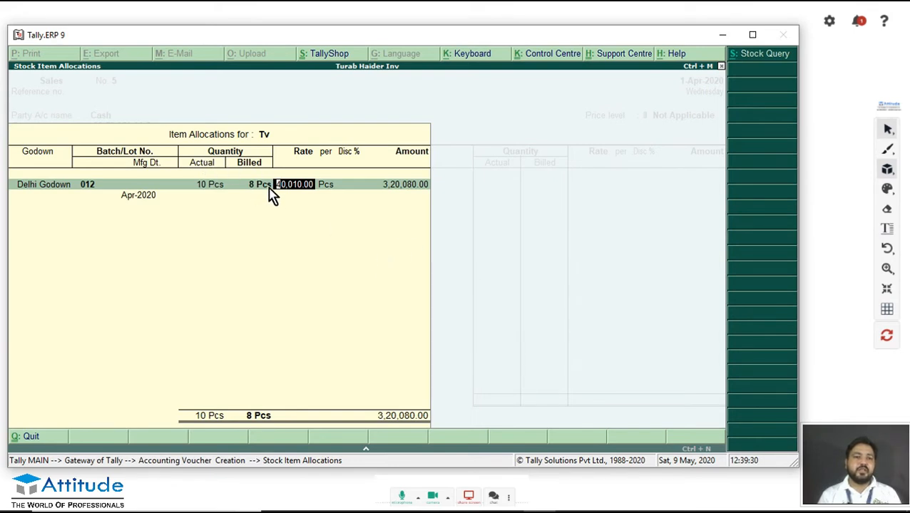
key("Return")
key("Return")
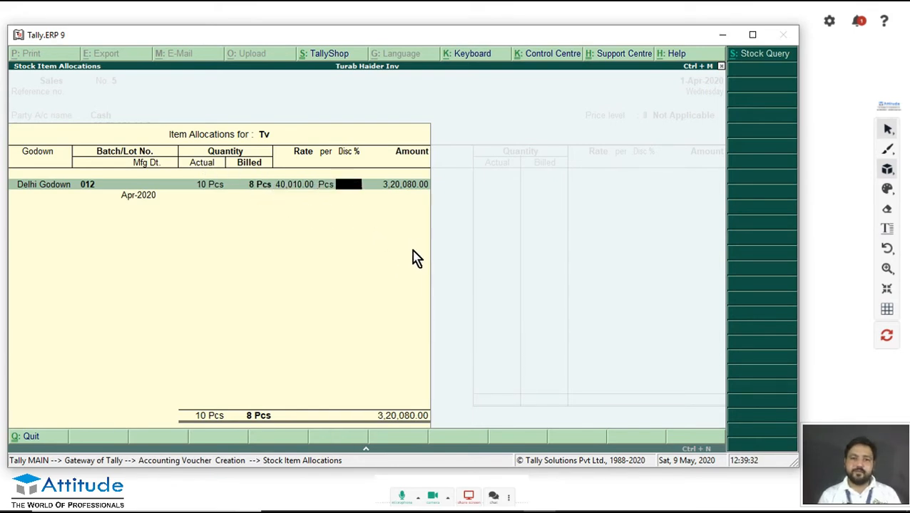
key("Return")
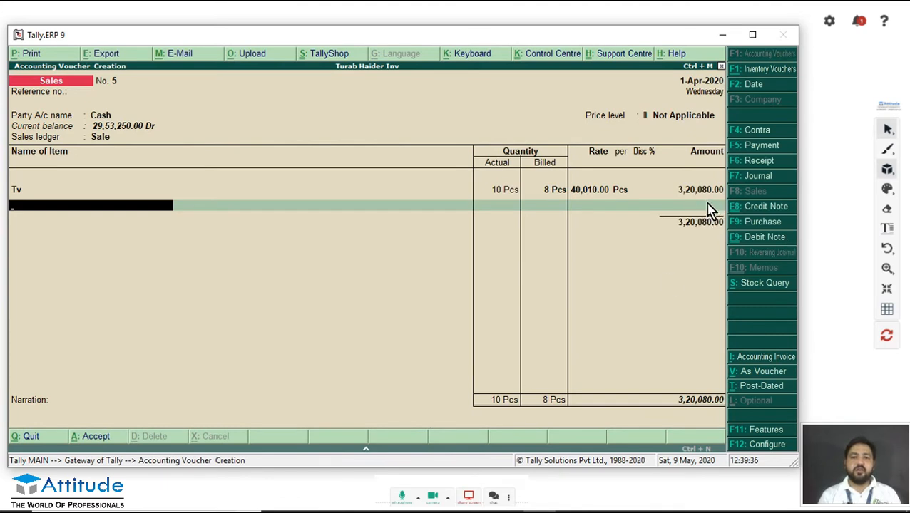
key("Return")
key("Return")
key("Return")
key("Return")
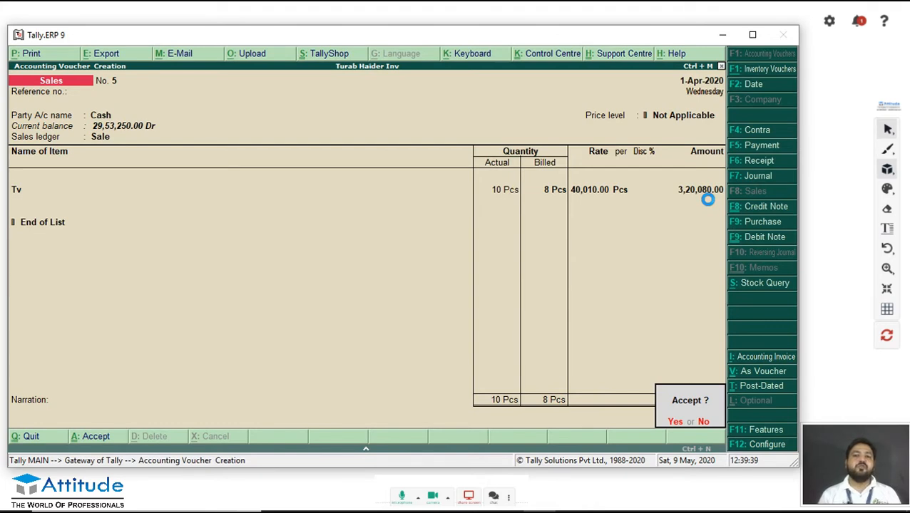
key("Return")
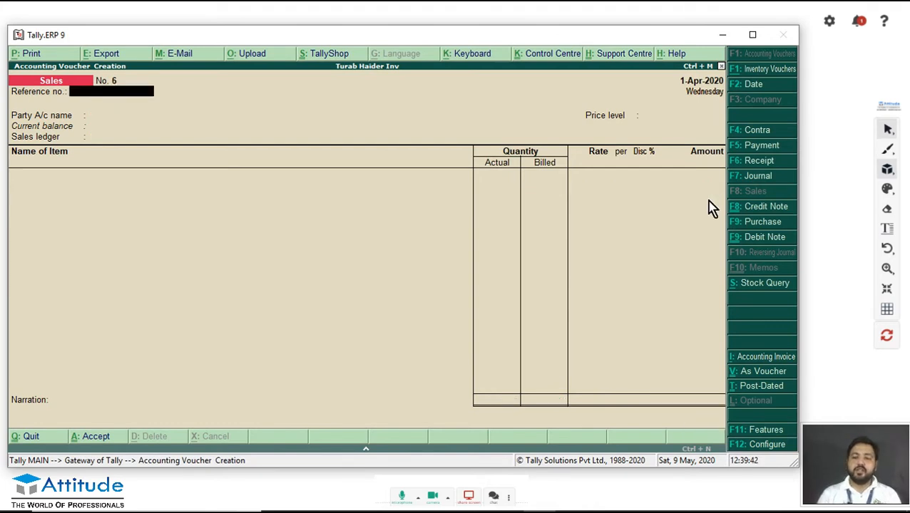
key("Page_Up")
Print voucher No. 5 with preview, zoom the invoice in and out, then close it.
key("alt+p")
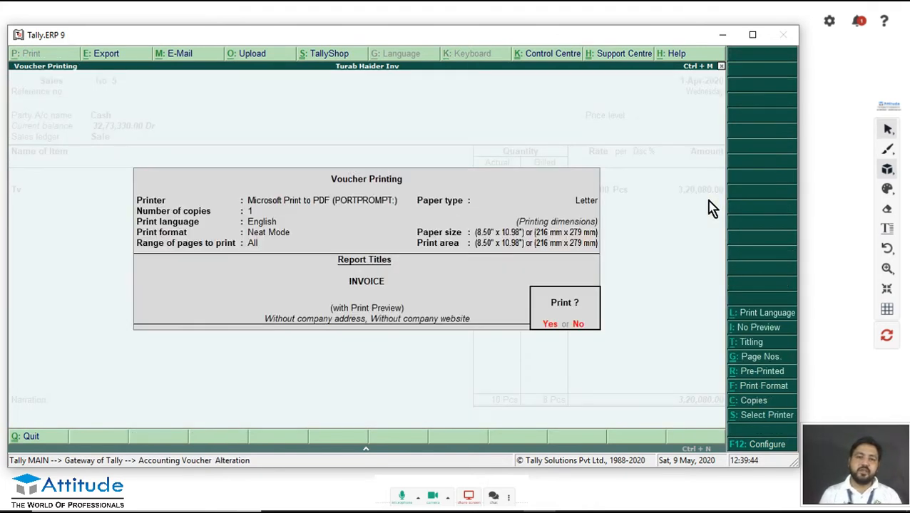
key("Return")
key("alt+z")
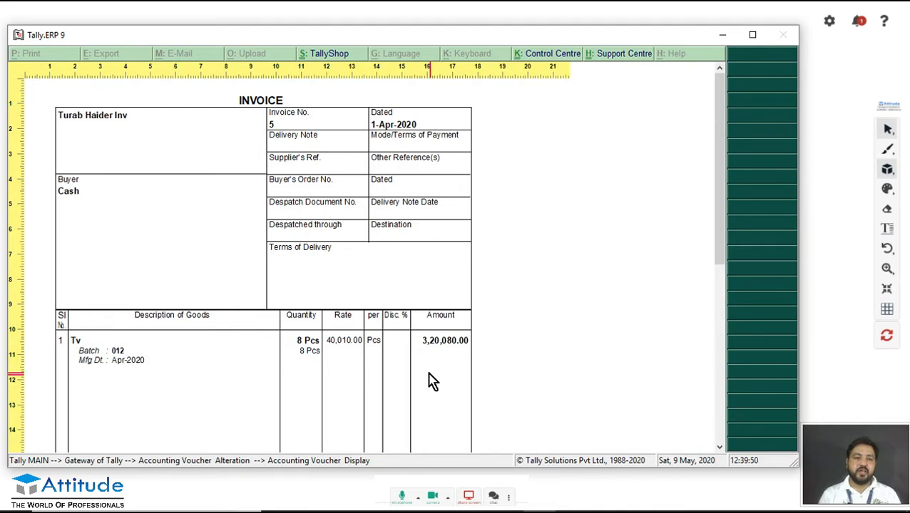
key("alt+z")
key("Escape")
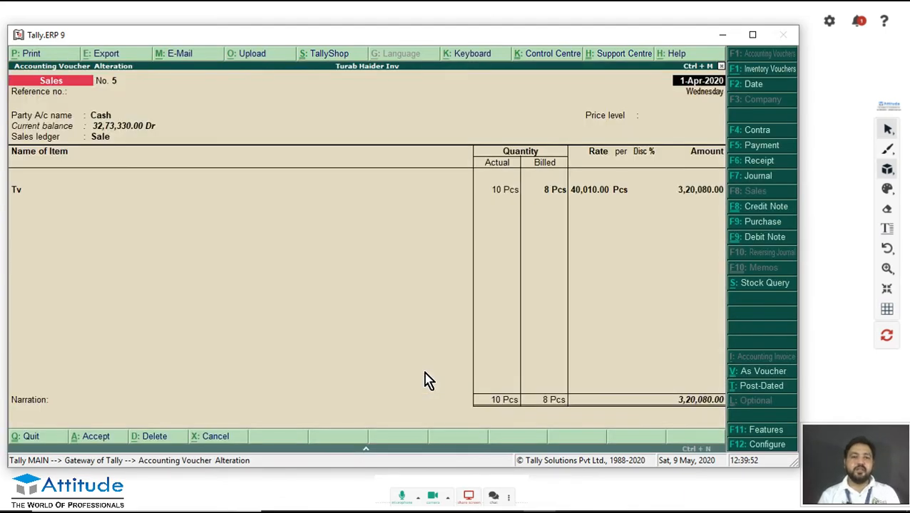
Leave voucher entry and return to the Gateway of Tally.
key("Escape")
key("y")
key("Escape")
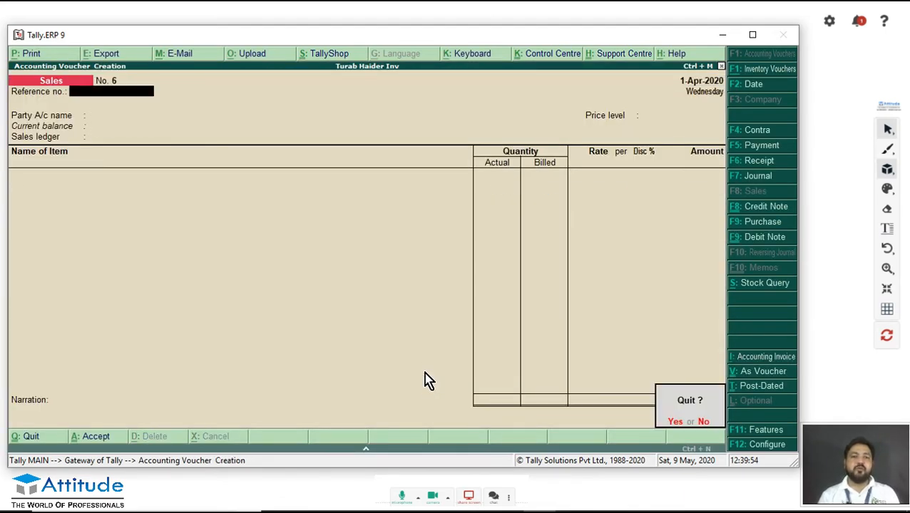
key("y")
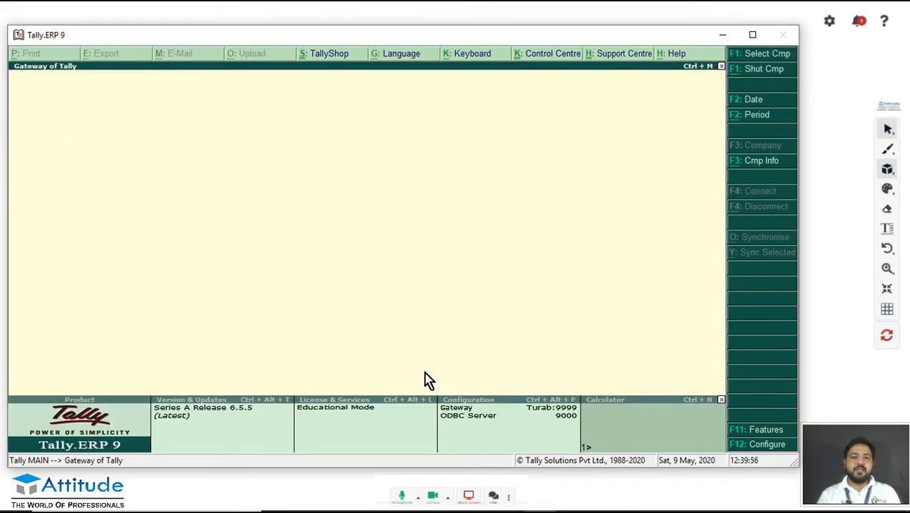
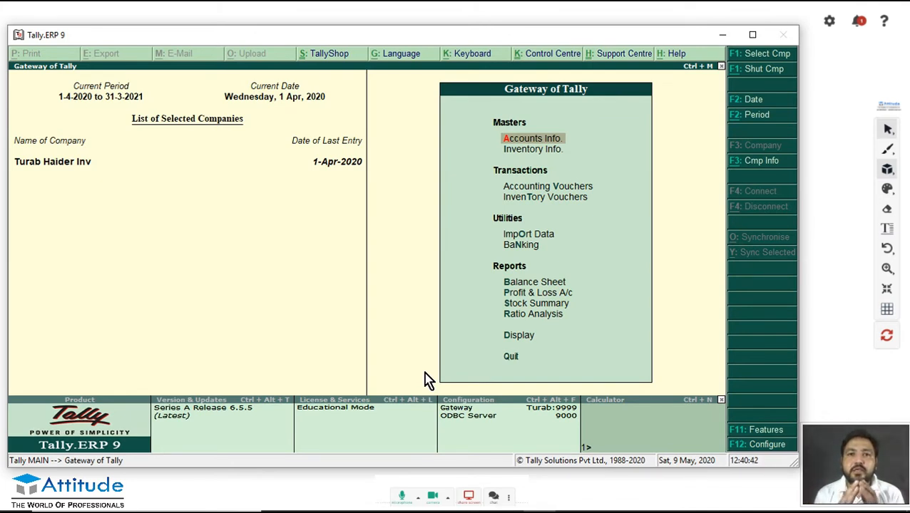
Turn on purchase order and sales order processing in Inventory Features.
key("Down")
key("Down")
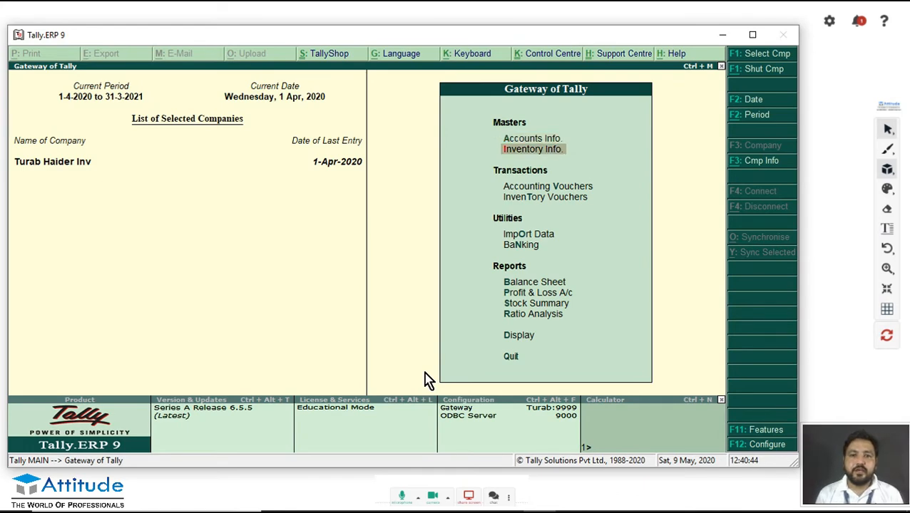
key("F11")
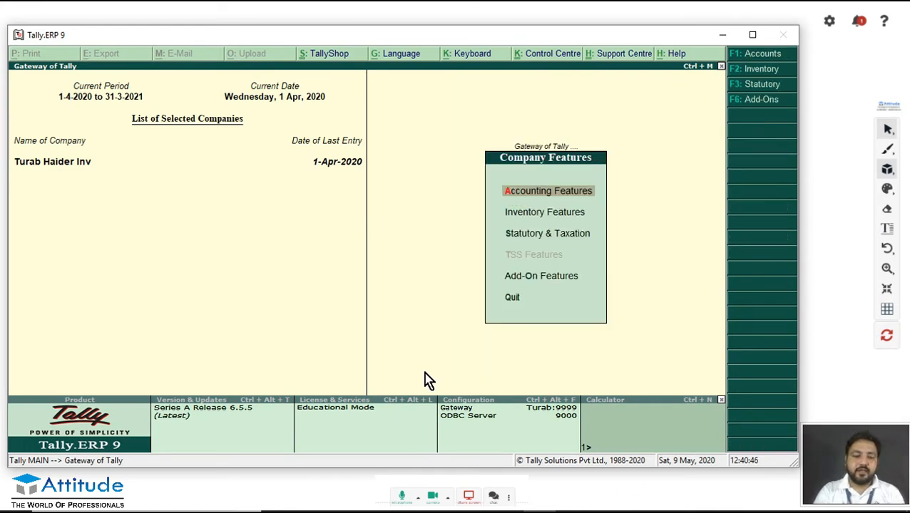
key("i")
key("Return")
key("Return")
key("Return")
key("Return")
key("Return")
key("Return")
key("Return")
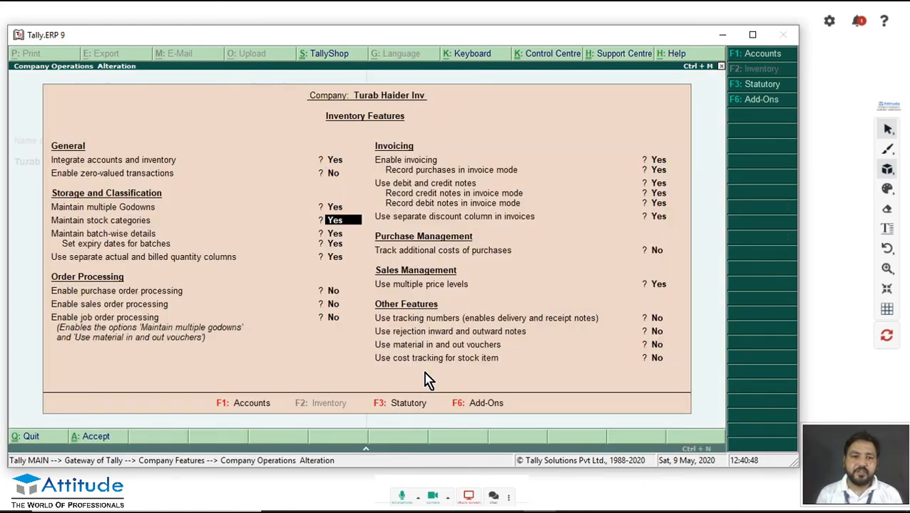
type("yes")
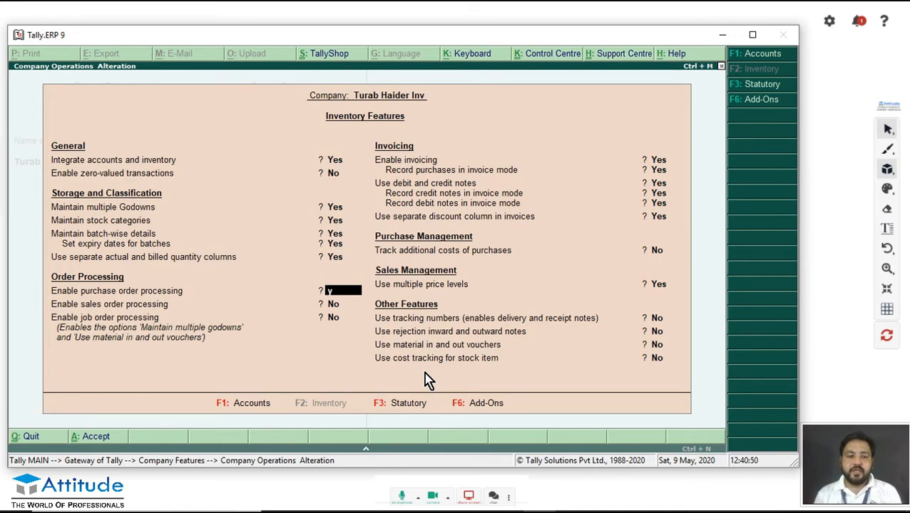
key("Return")
type("yes")
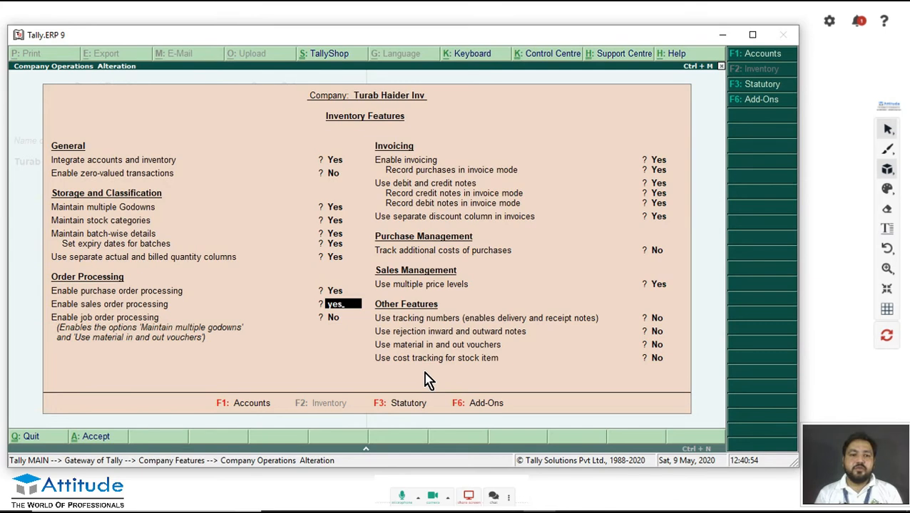
key("Up")
key("Return")
key("Return")
key("Return")
key("Return")
key("Return")
key("Return")
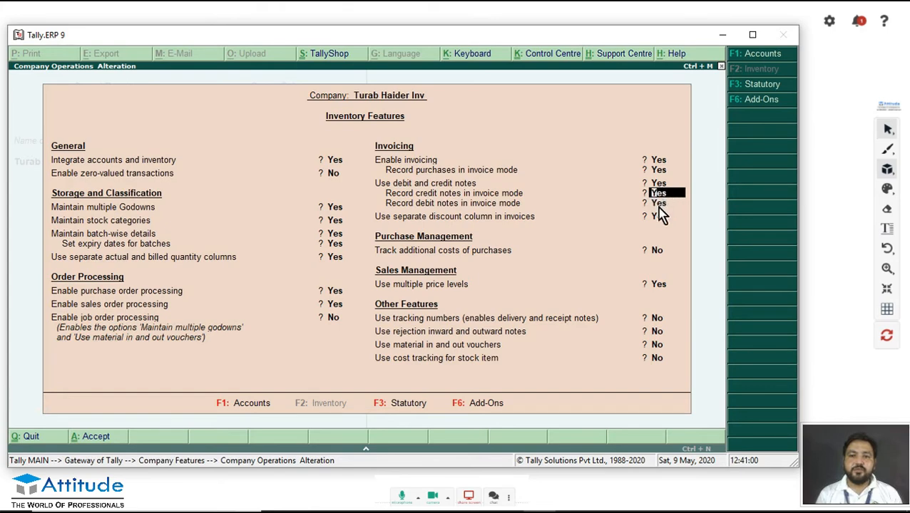
Enable tracking numbers and rejection inward/outward notes, then accept the inventory features.
key("Return")
key("Return")
key("Return")
key("Return")
key("Return")
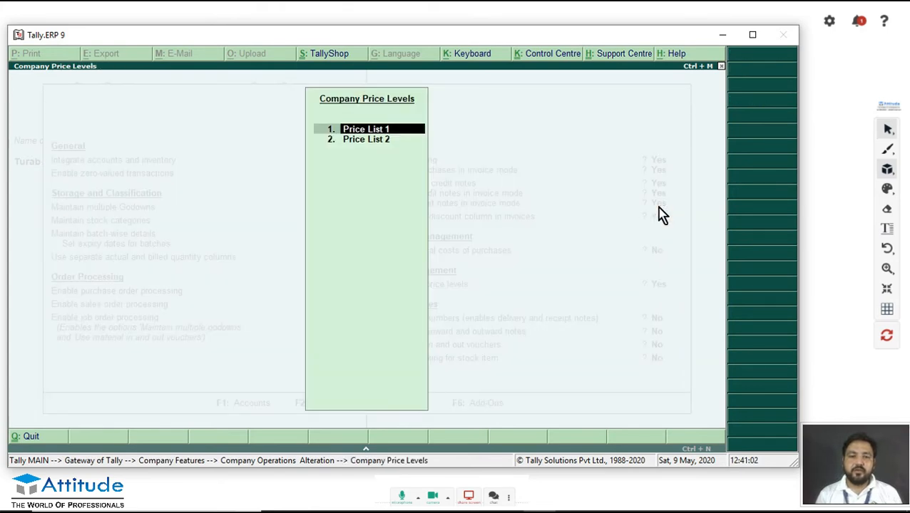
key("Return")
key("Return")
key("Return")
type("yes")
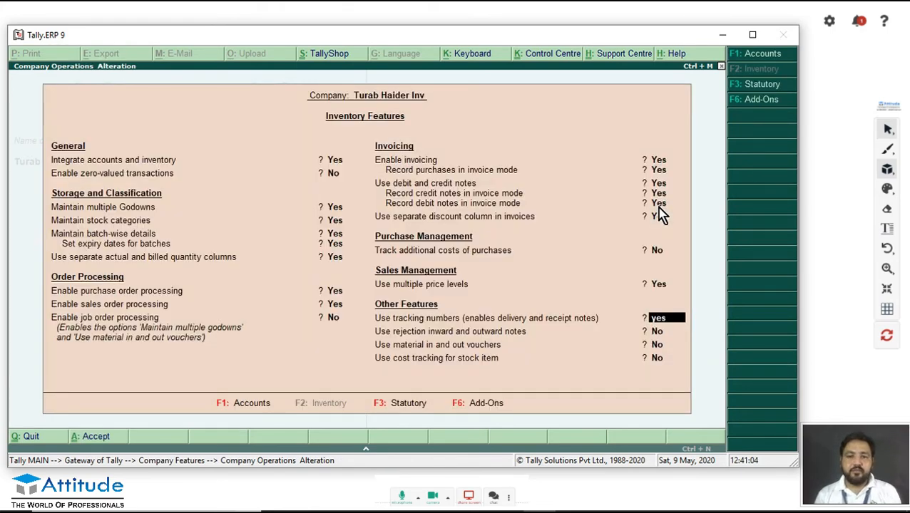
key("Return")
type("yes")
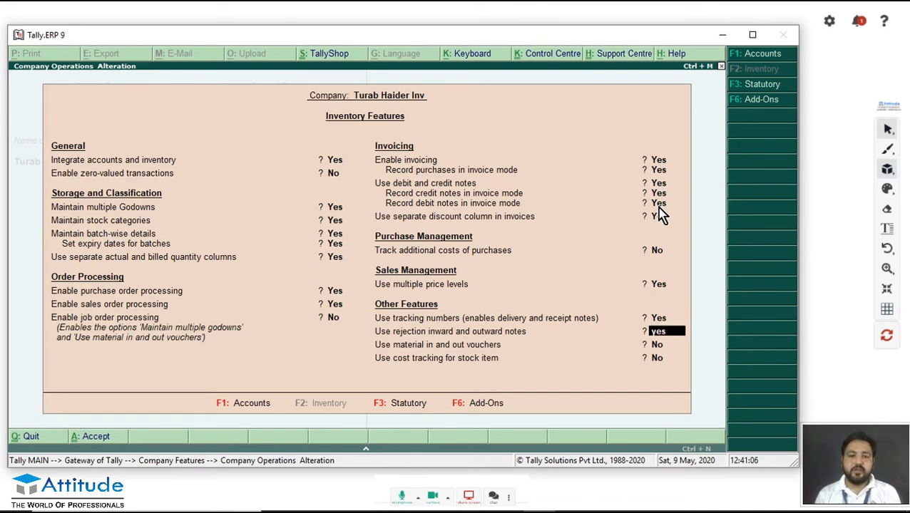
key("Return")
key("Return")
key("Return")
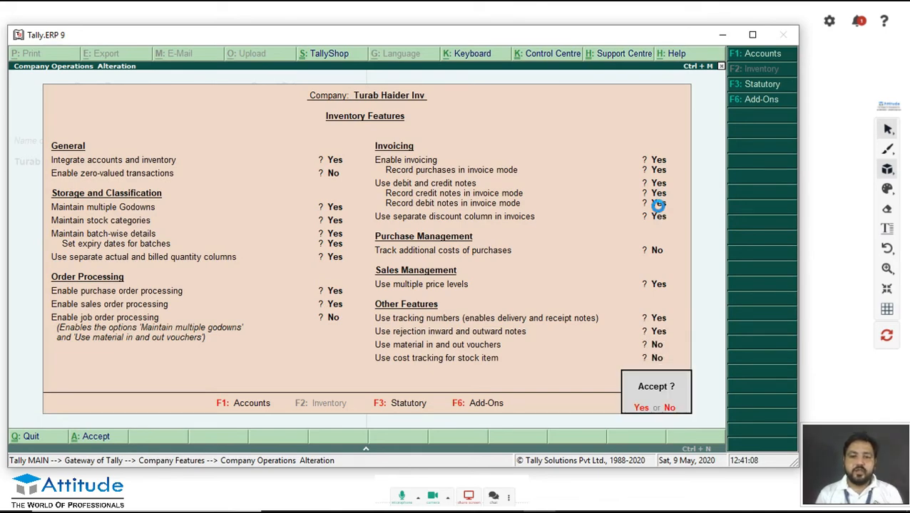
key("Return")
key("Escape")
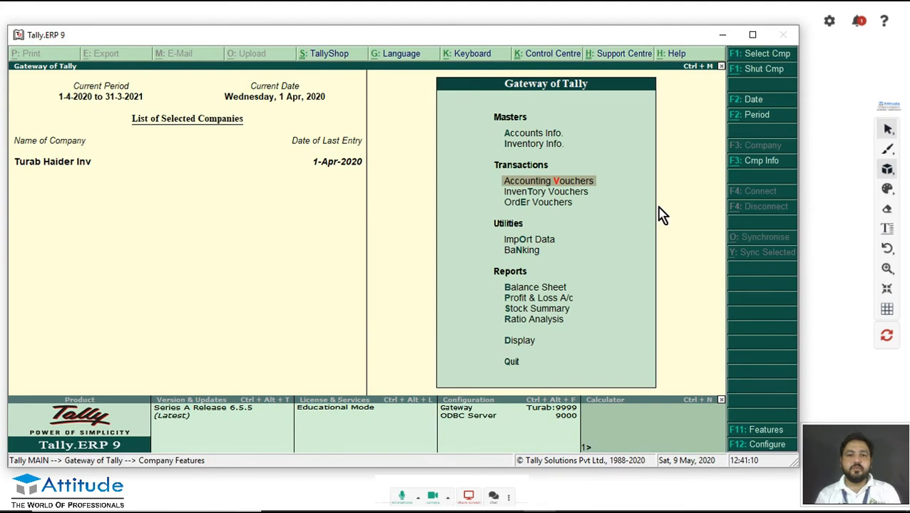
Start a new purchase order with Raj Pvt Ltd as the supplier.
key("Up")
key("Down")
key("Return")
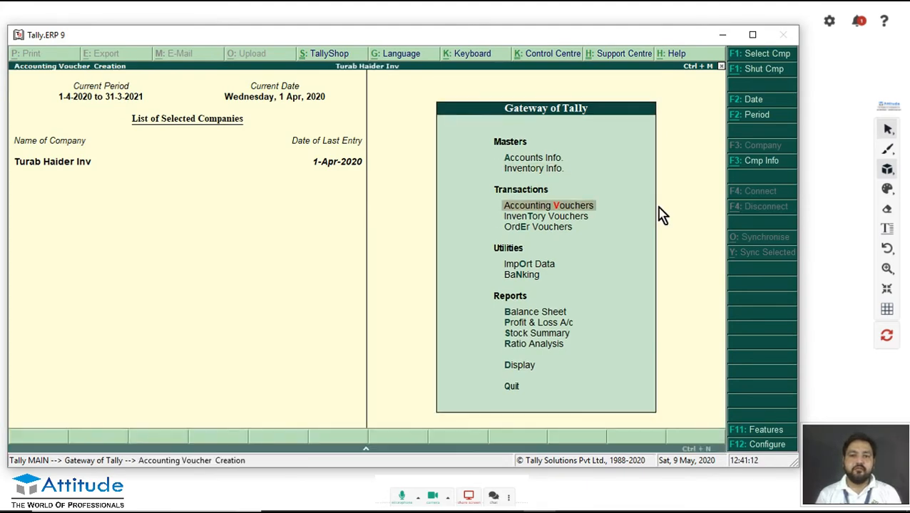
key("ctrl+F9")
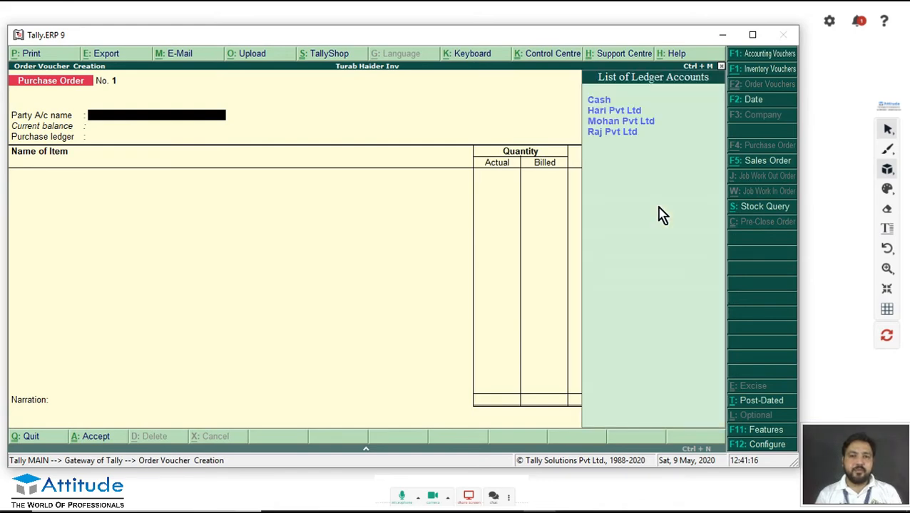
key("Down")
key("Return")
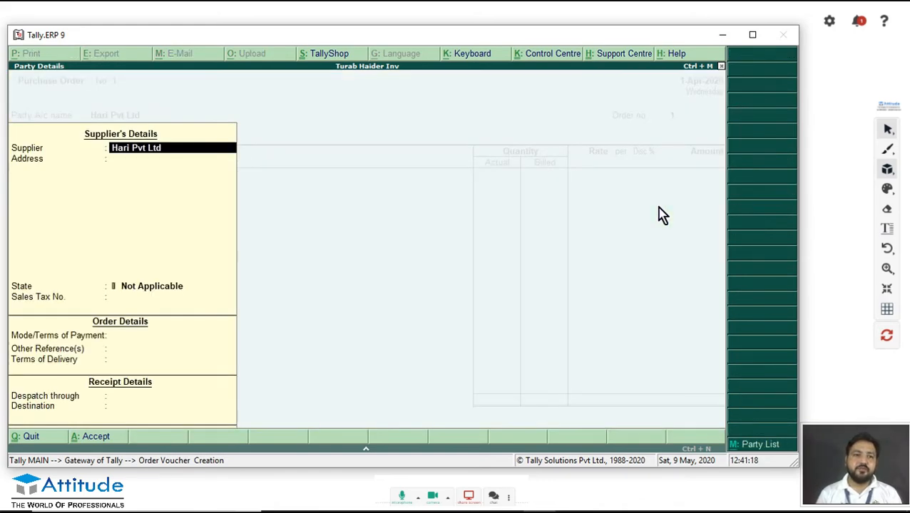
key("ctrl+a")
key("Down")
key("Down")
key("Return")
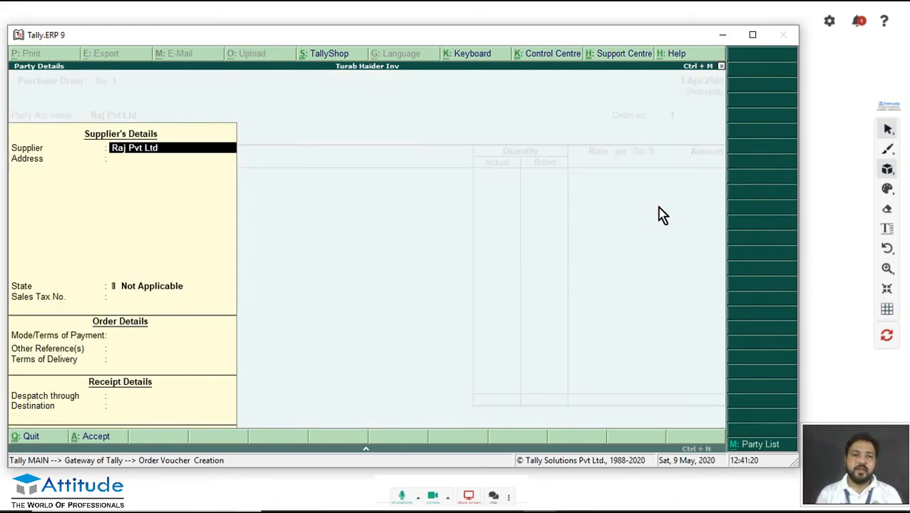
Enter supplier address B-2/19 and state Delhi in the party details.
key("Return")
key("Return")
key("Return")
key("Return")
key("Return")
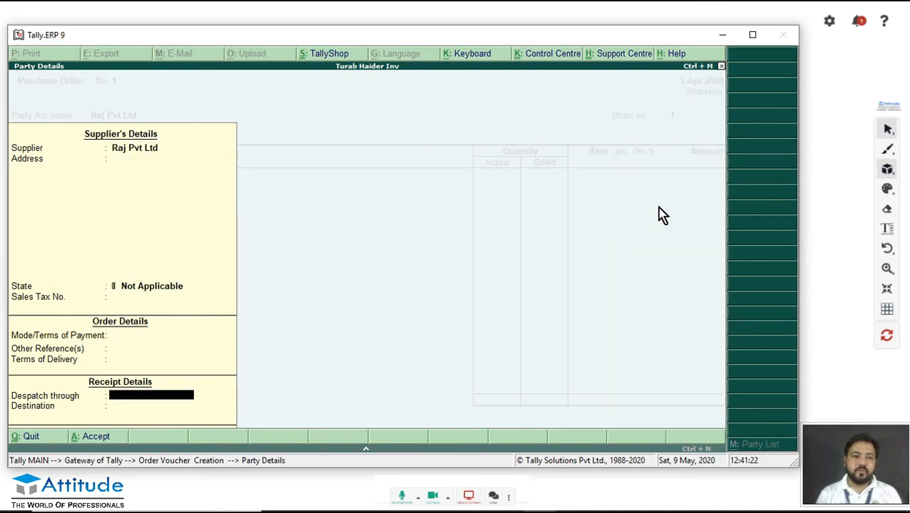
key("Return")
key("BackSpace")
key("BackSpace")
key("BackSpace")
key("BackSpace")
key("BackSpace")
key("BackSpace")
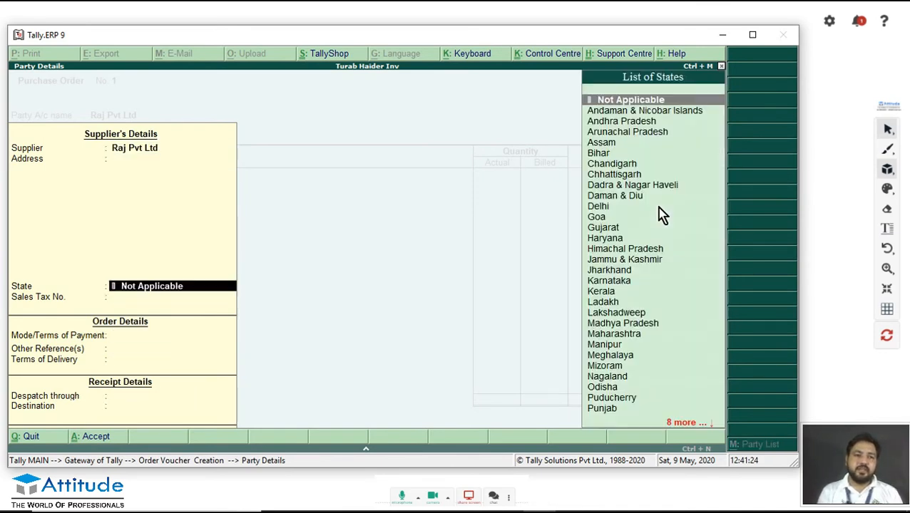
key("Return")
type("B-2/19")
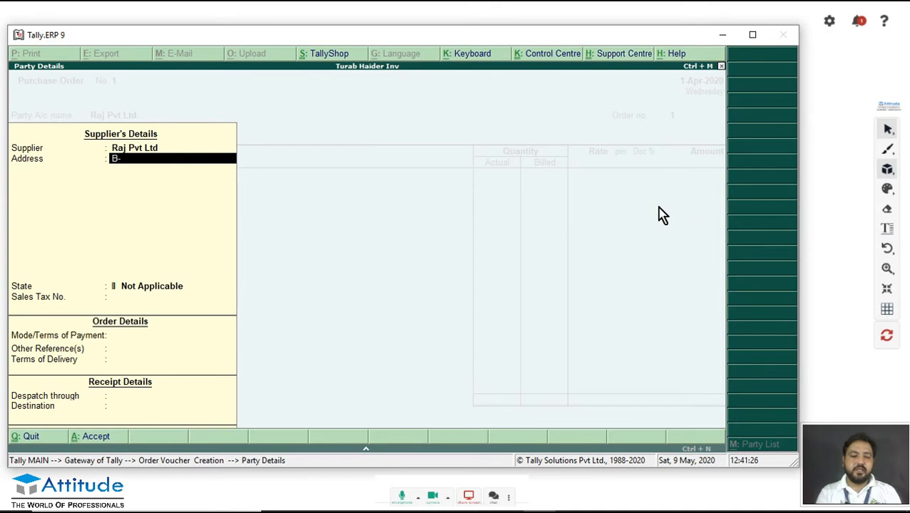
key("Return")
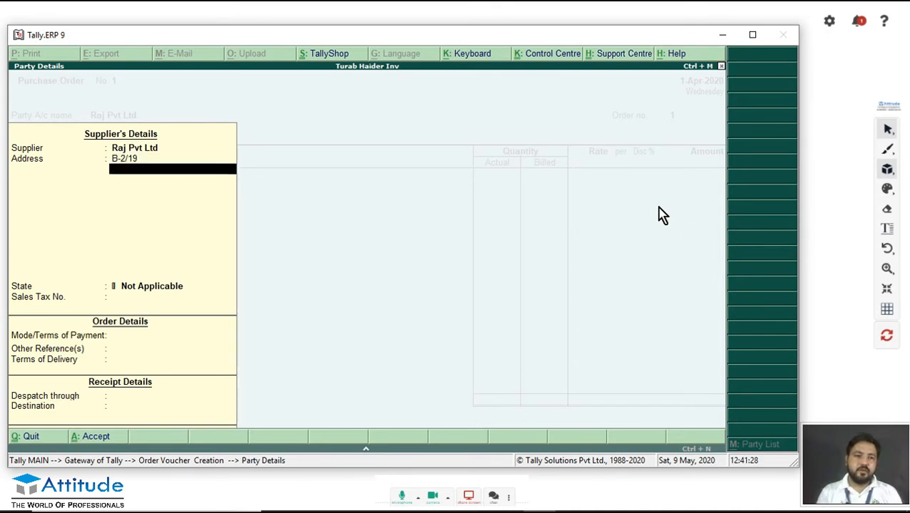
key("Return")
type("De")
key("Return")
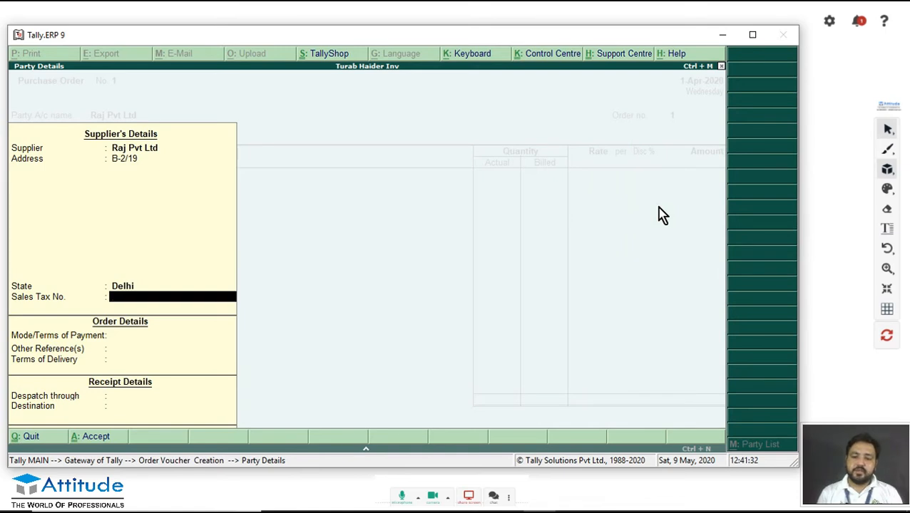
Set Cash payment, 2-3 Days delivery, By Road despatch to Delhi, and order number po-01.
key("Return")
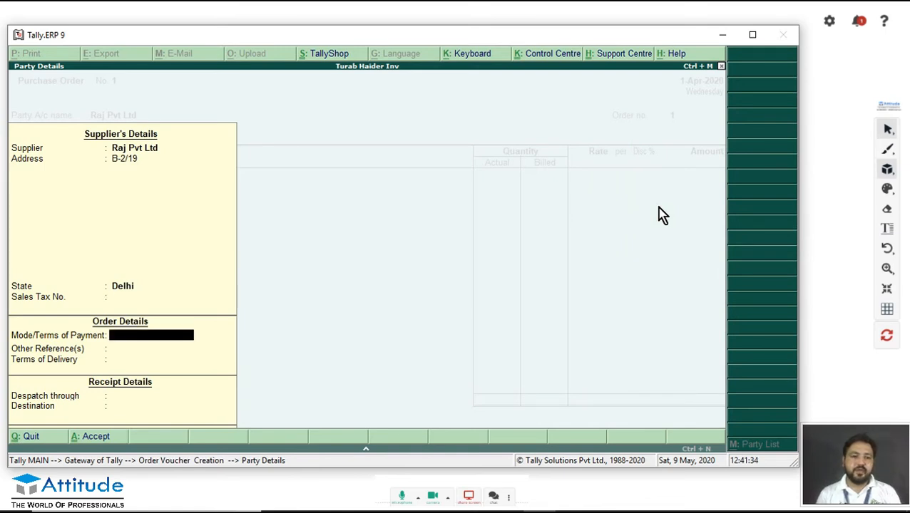
type("Cash")
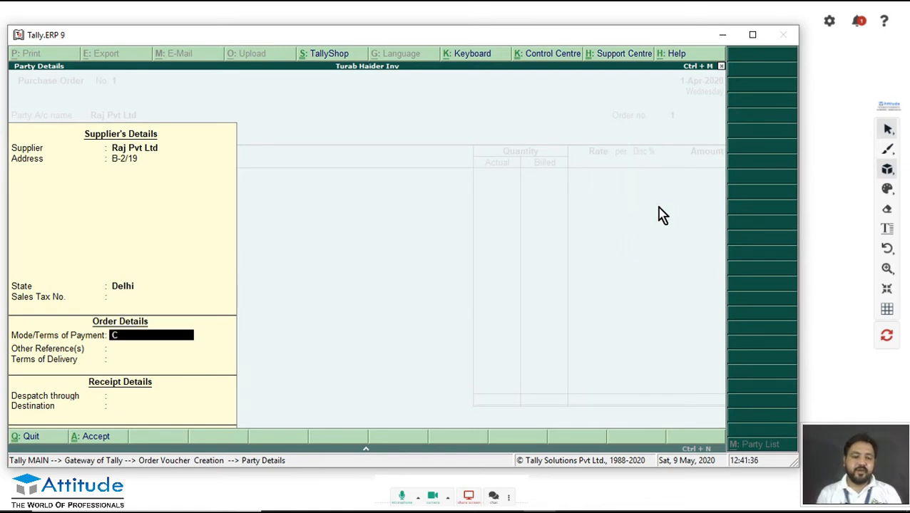
key("Return")
key("Return")
type("2-")
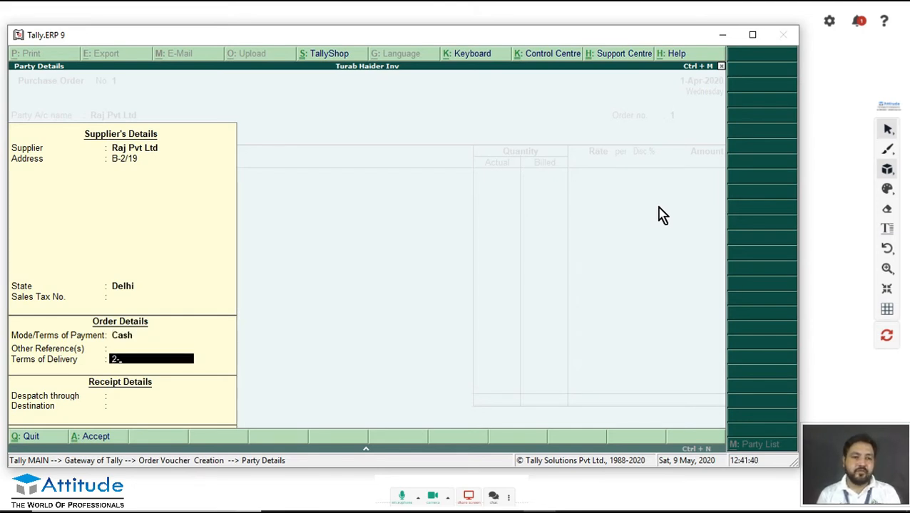
type("3 Days")
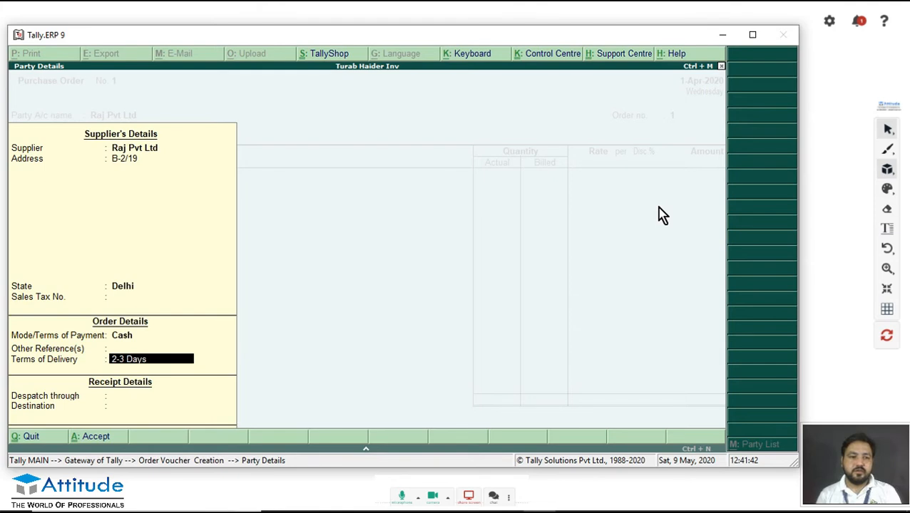
key("Return")
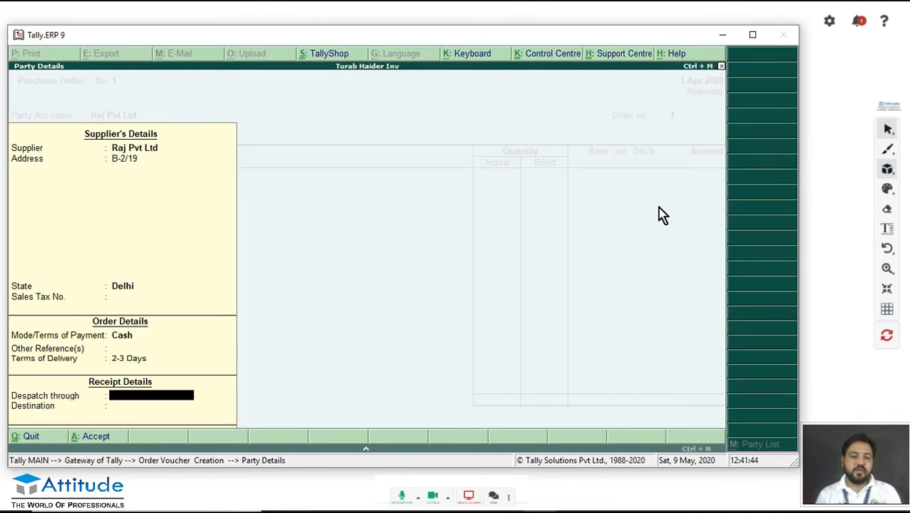
type("By Road")
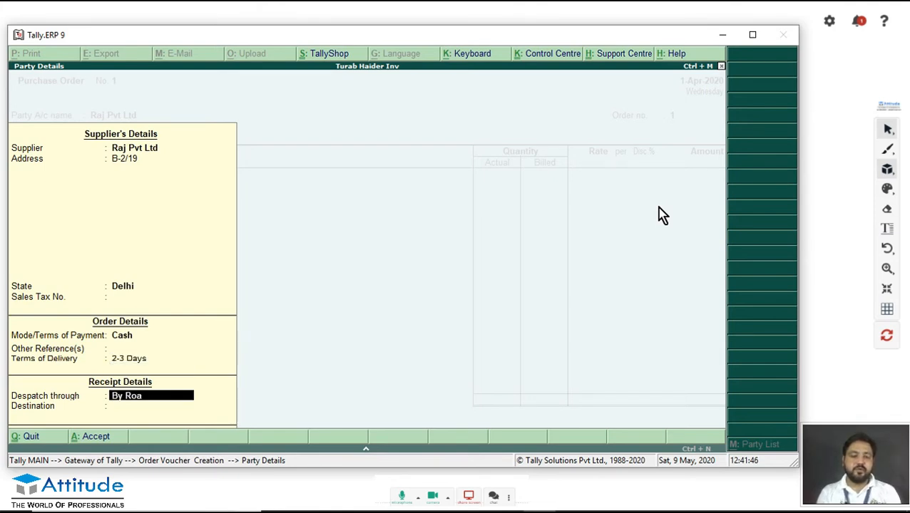
key("Return")
type("Delhi")
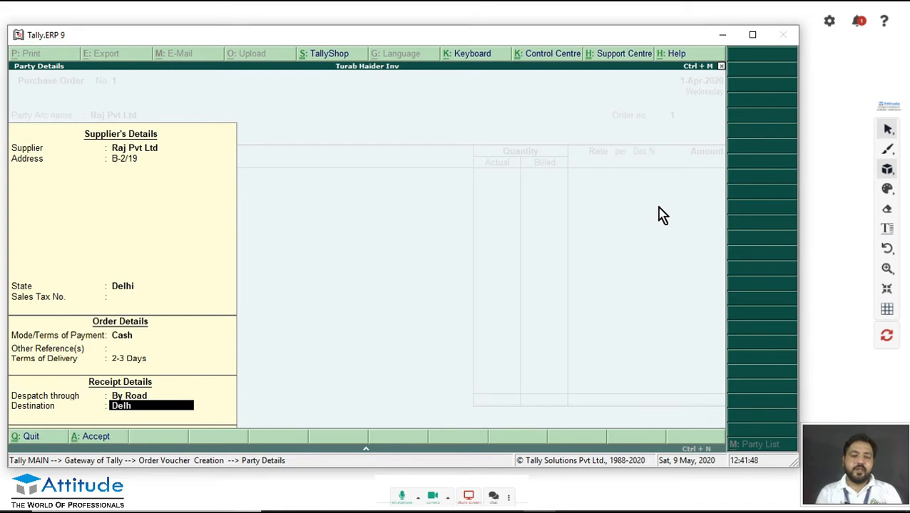
key("Return")
type("p")
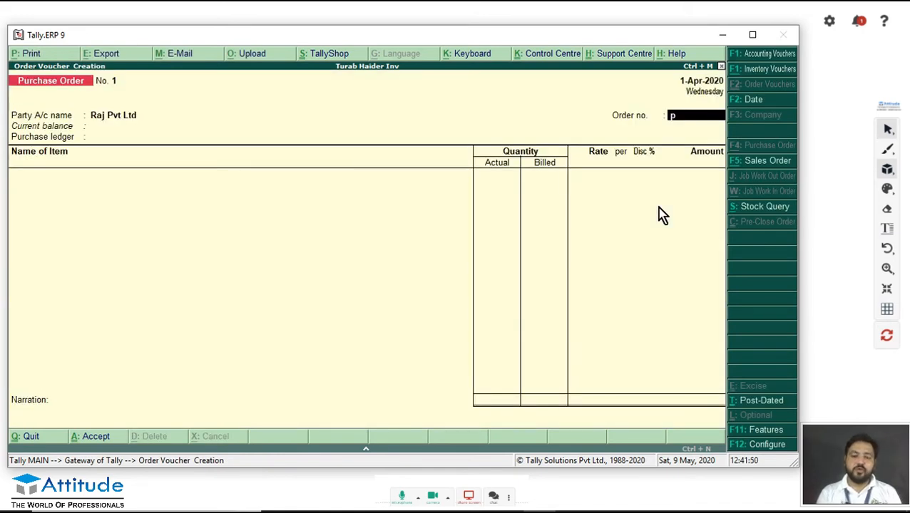
type("o-01")
Choose the Purchase ledger and item Tv, due 1-Apr-2020, from Main Location batch 01.
key("Return")
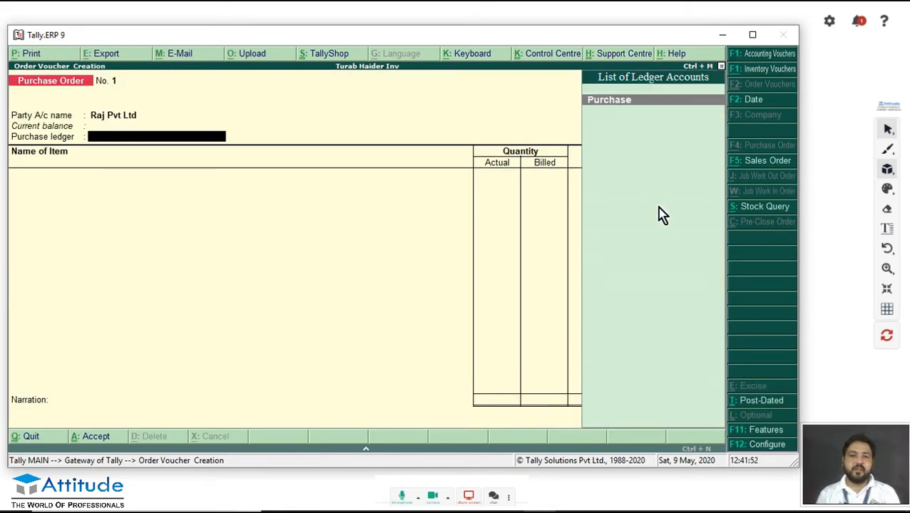
key("Return")
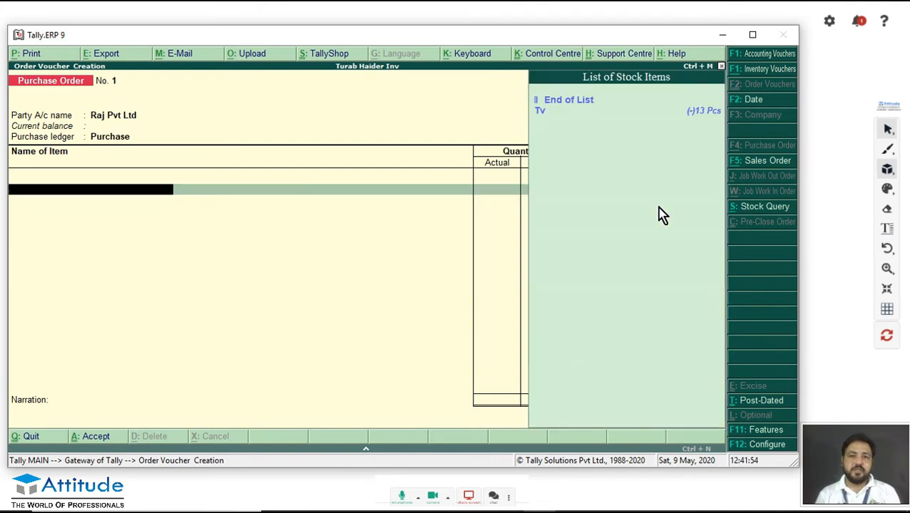
key("Down")
key("Return")
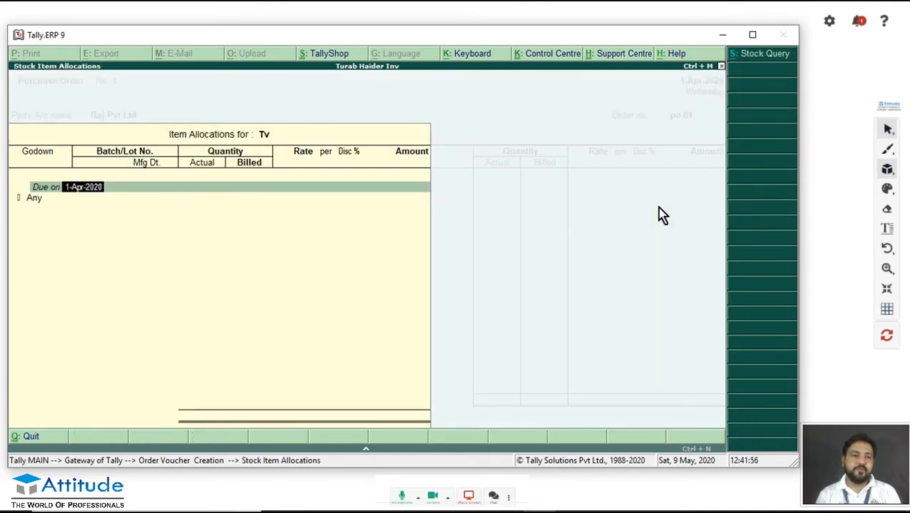
key("Return")
key("BackSpace")
key("Down")
key("Down")
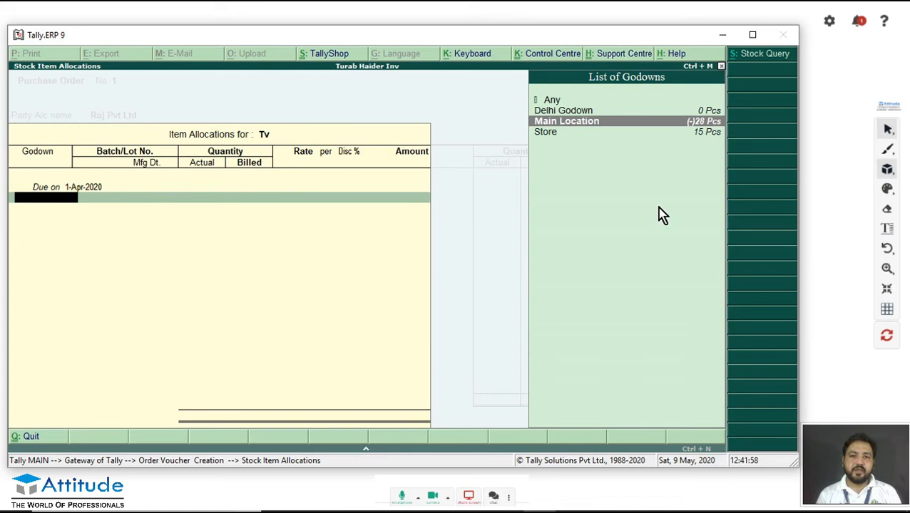
key("Return")
key("Down")
key("Down")
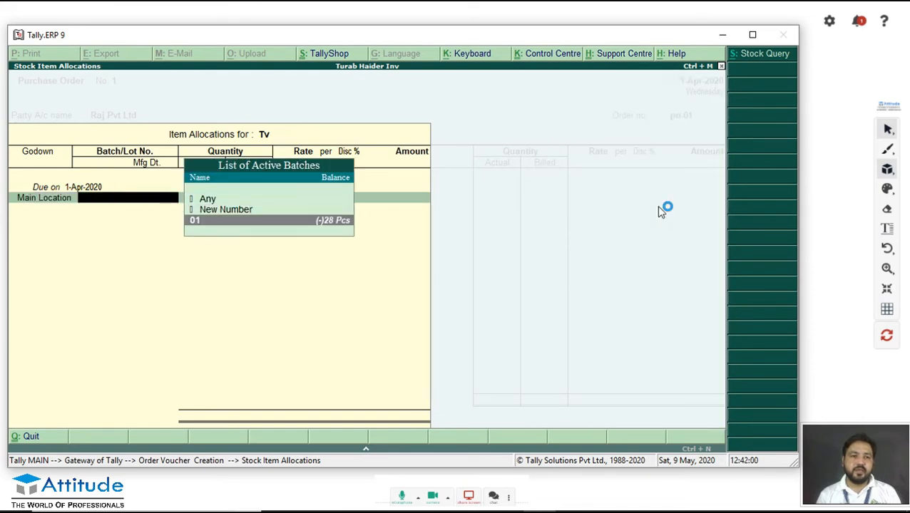
key("Return")
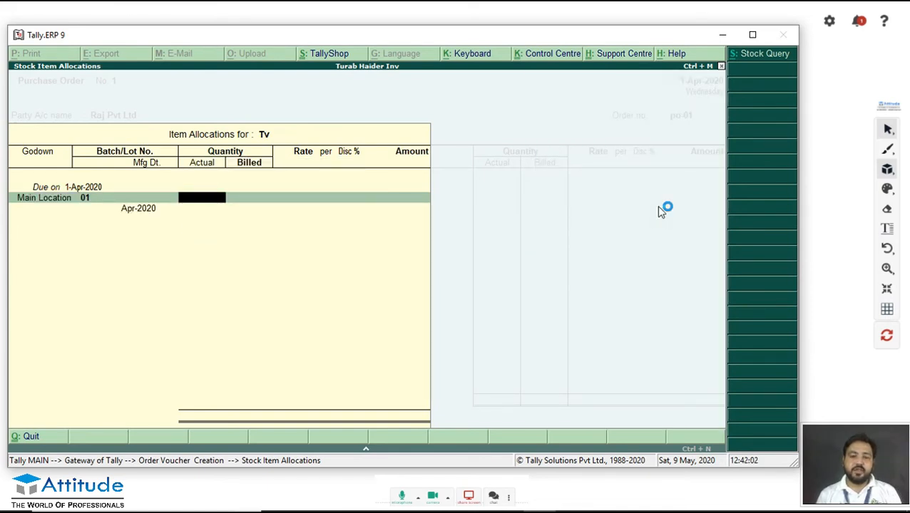
Enter 100 Pcs for Tv and clear the 35,000.00 rate.
type("100")
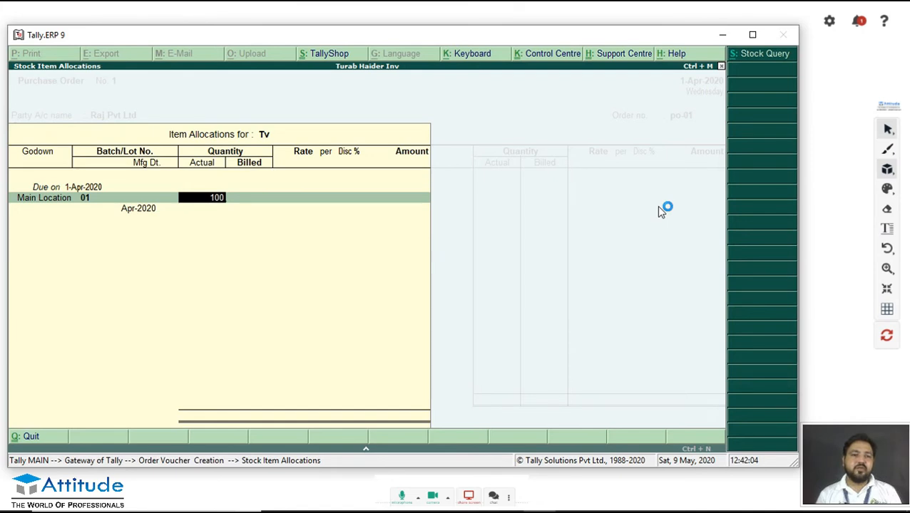
key("Return")
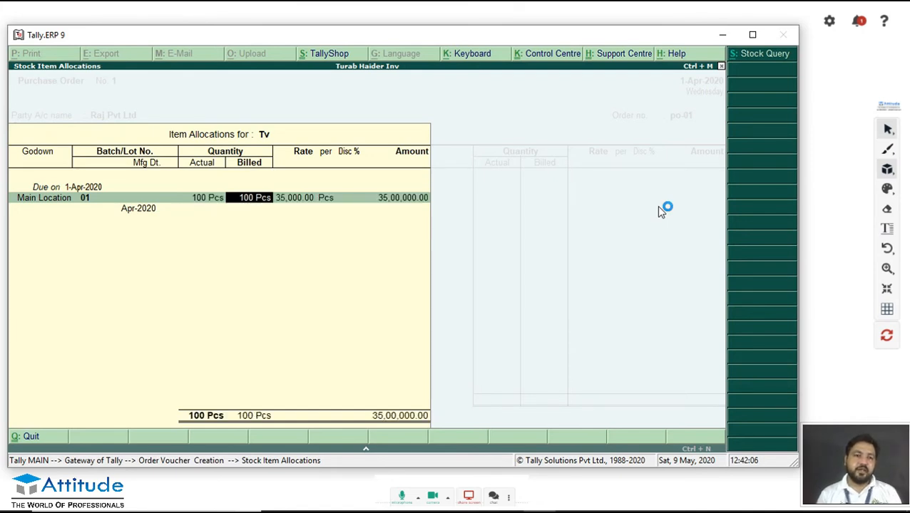
key("Return")
key("Delete")
key("Delete")
key("Delete")
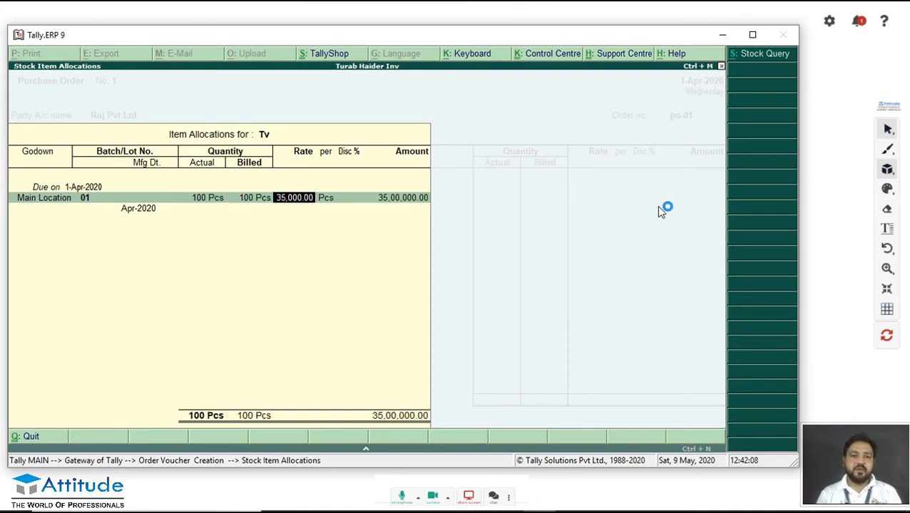
key("Delete")
key("Delete")
key("Delete")
key("Delete")
key("Delete")
key("Delete")
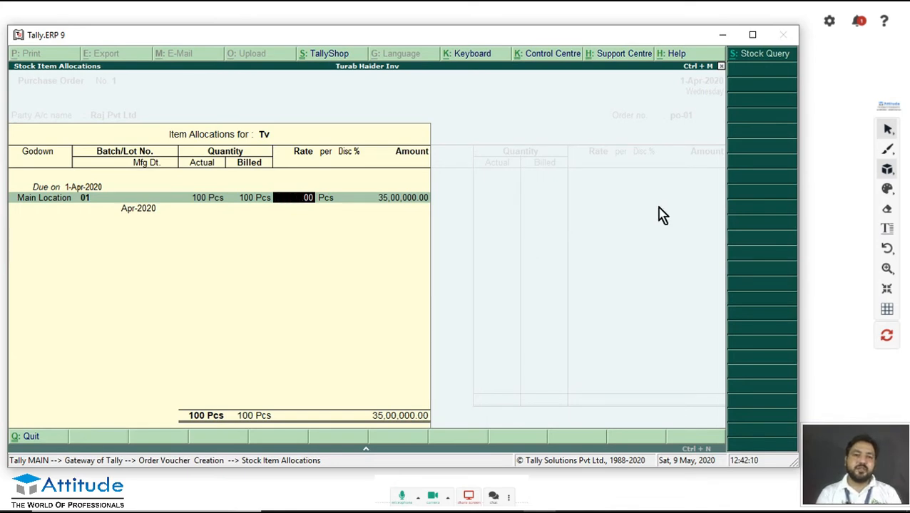
key("Return")
key("Return")
key("Return")
key("Return")
key("Return")
key("Return")
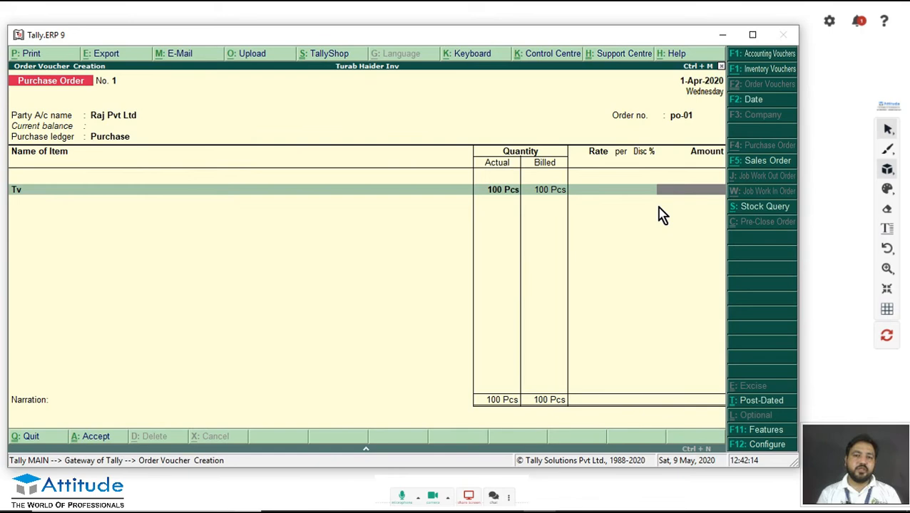
Set Enable zero-valued transactions to Yes and save the inventory features.
key("F11")
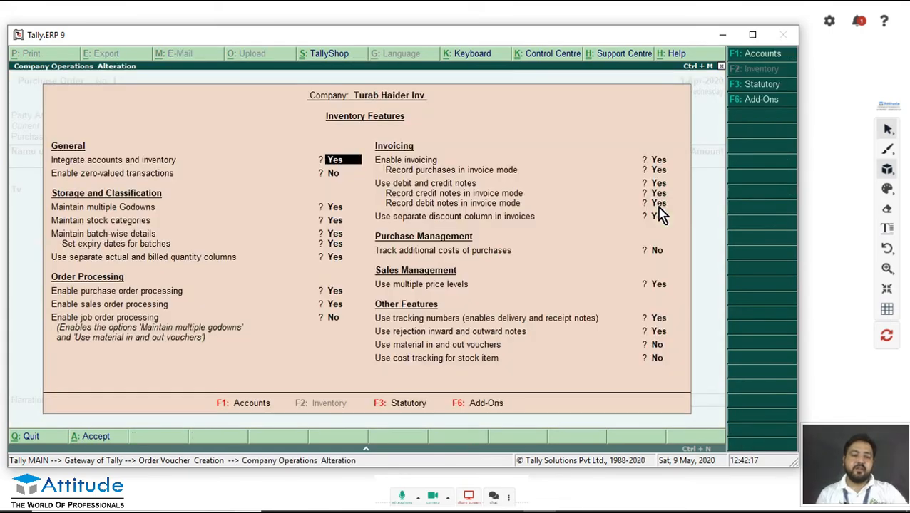
key("Return")
type("yes")
key("Return")
key("Return")
key("Return")
key("Return")
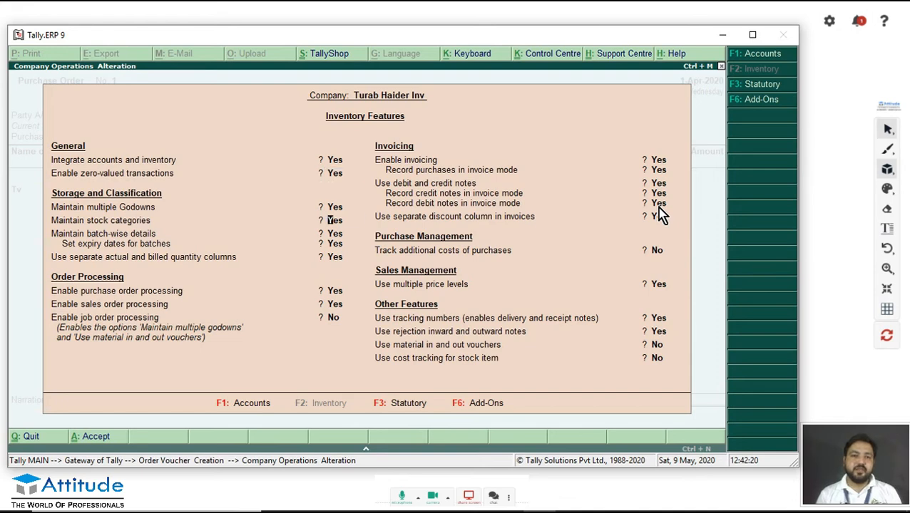
key("Return")
key("Return")
key("Return")
key("Return")
key("Return")
key("Return")
key("Return")
key("Return")
key("Return")
key("Return")
key("Return")
key("Return")
key("Return")
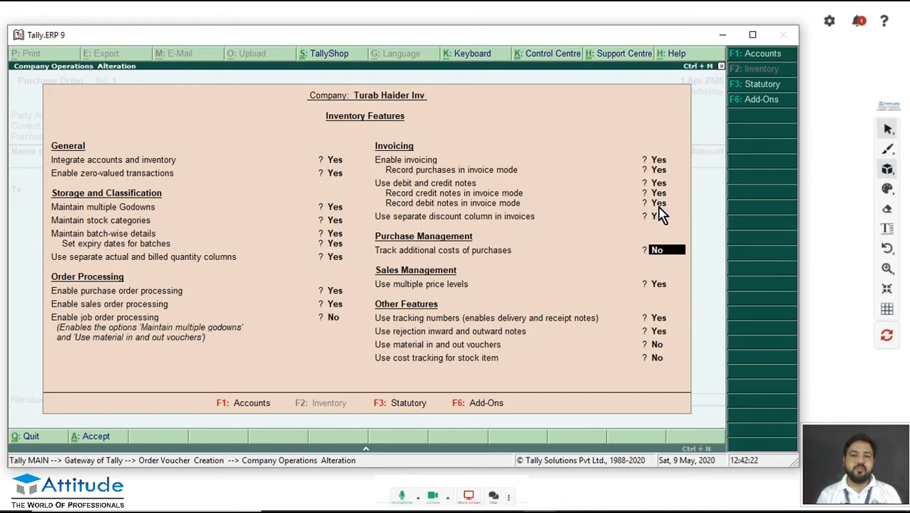
key("Return")
key("Return")
key("Return")
key("Return")
key("Return")
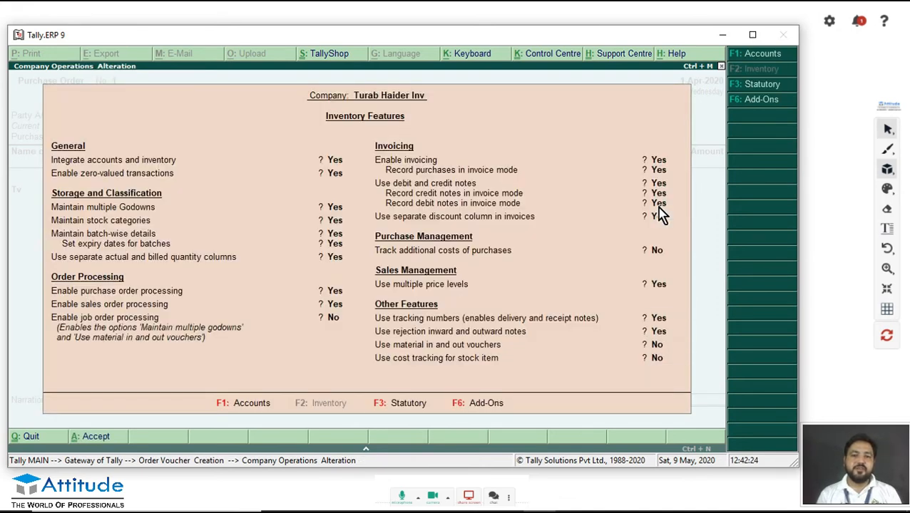
key("Return")
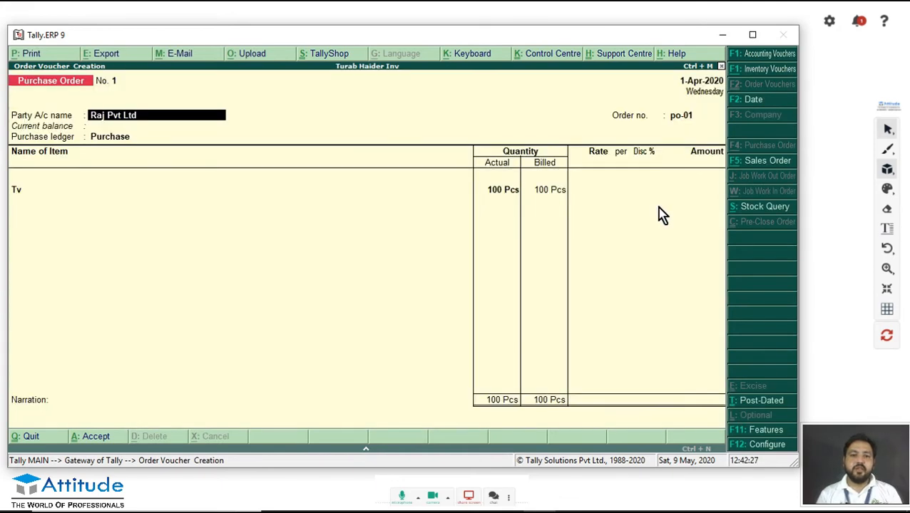
Re-accept the Tv line on Purchase Order No. 1 with its rate cleared.
key("Return")
key("Return")
key("Return")
key("Return")
key("Return")
key("Return")
key("Return")
key("Return")
key("Return")
key("Return")
key("Return")
key("Return")
key("Return")
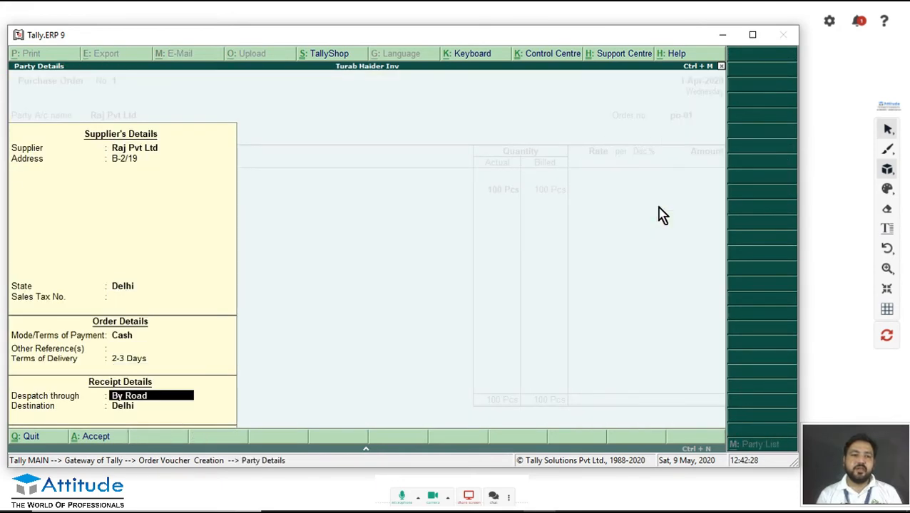
key("Return")
key("Return")
key("Return")
key("Return")
key("BackSpace")
key("Delete")
key("Delete")
key("Delete")
key("Delete")
key("Delete")
key("Delete")
key("Delete")
key("Delete")
key("Delete")
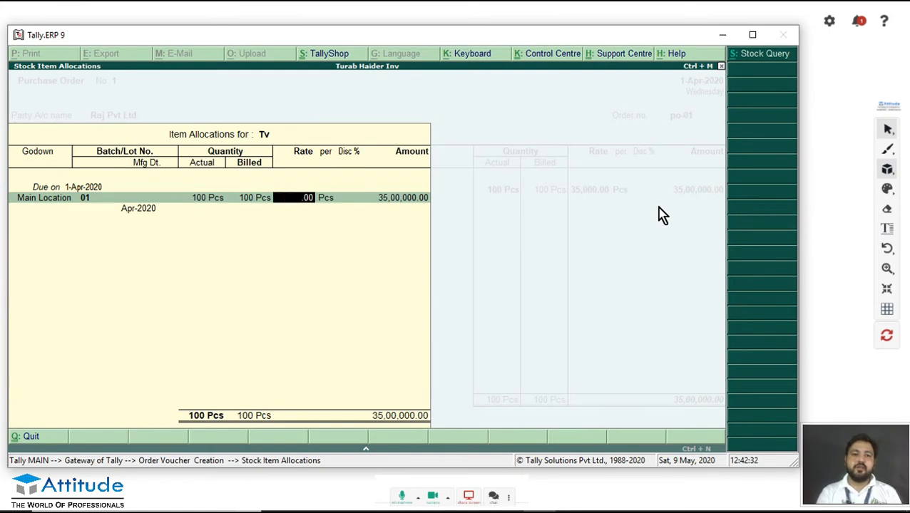
key("Return")
key("Return")
key("Return")
key("Return")
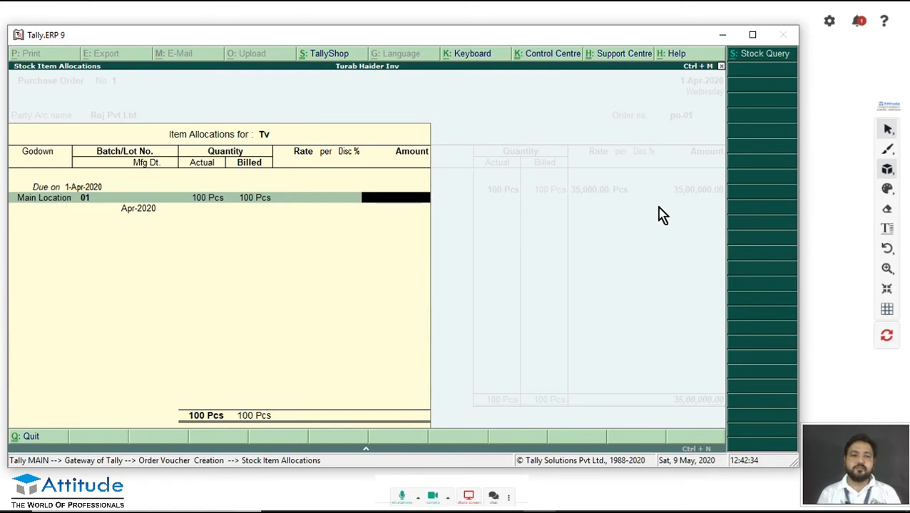
key("Return")
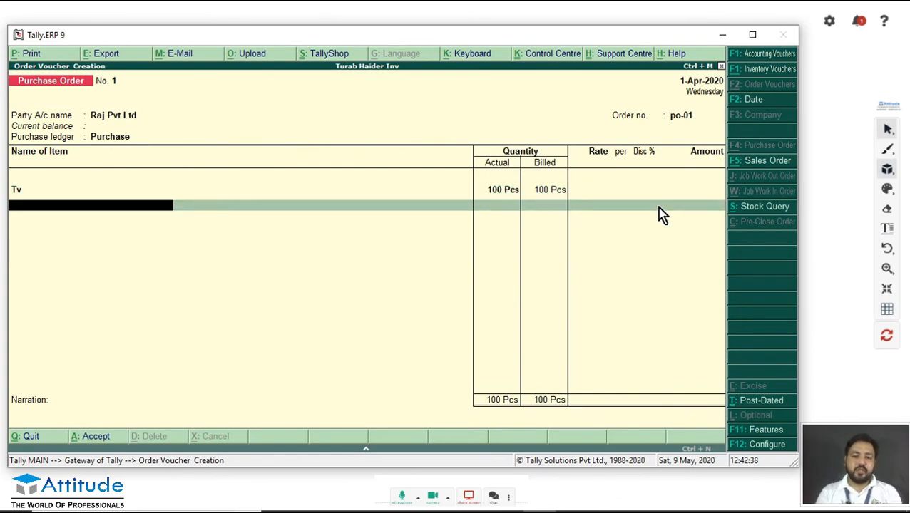
key("Down")
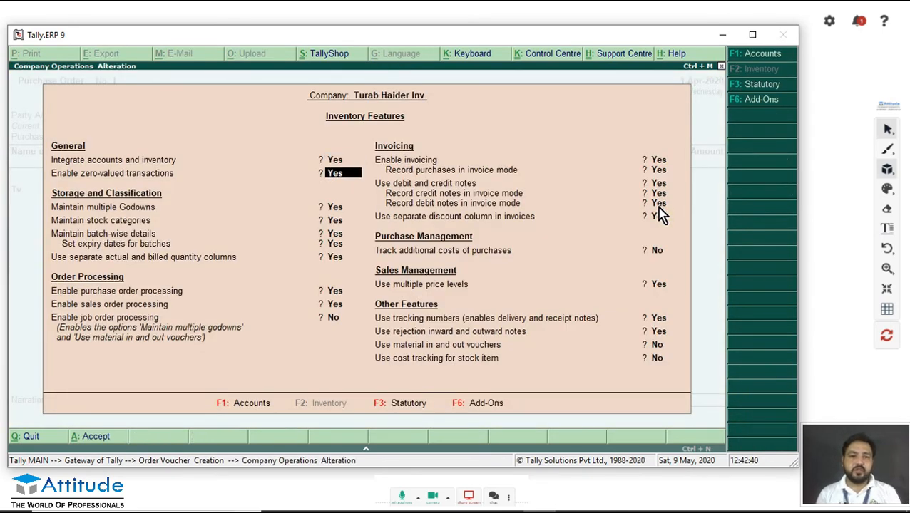
Set separate actual/billed columns, separate discount column and multiple price levels to No, and save.
key("Down")
key("Down")
key("Down")
key("Down")
key("Down")
type("n")
key("Return")
key("Down")
key("Down")
key("Down")
key("Down")
key("Down")
key("Down")
key("Down")
key("Down")
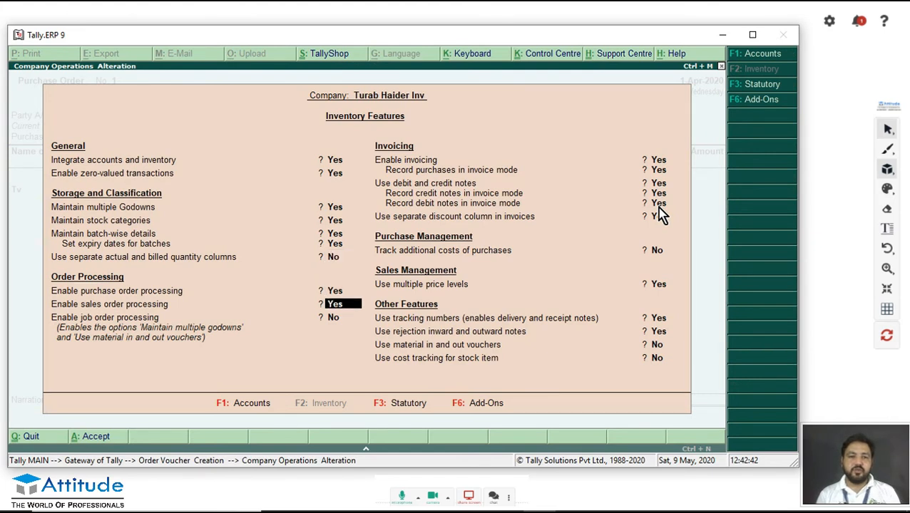
type("n")
key("Return")
key("Down")
type("n")
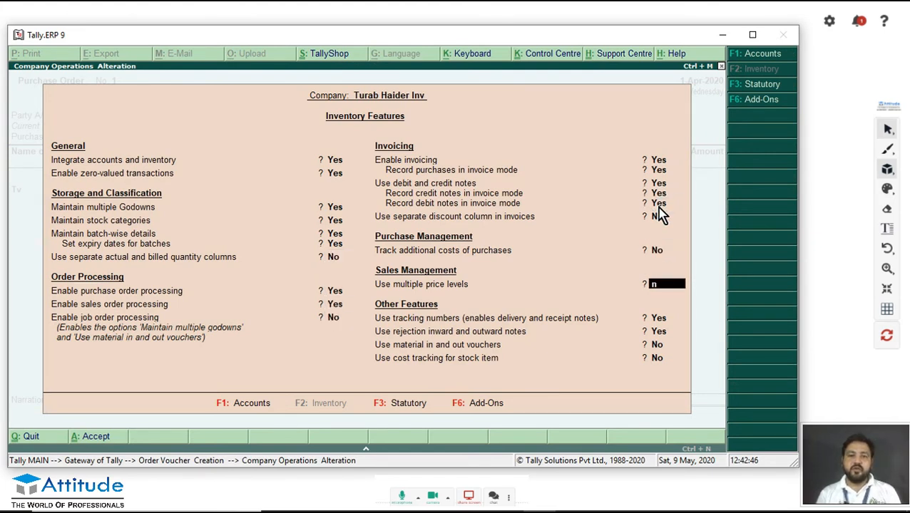
key("Return")
key("Down")
key("Down")
key("Down")
key("Return")
left_click(658, 205)
key("Return")
key("Return")
key("Return")
key("Return")
key("Return")
key("Return")
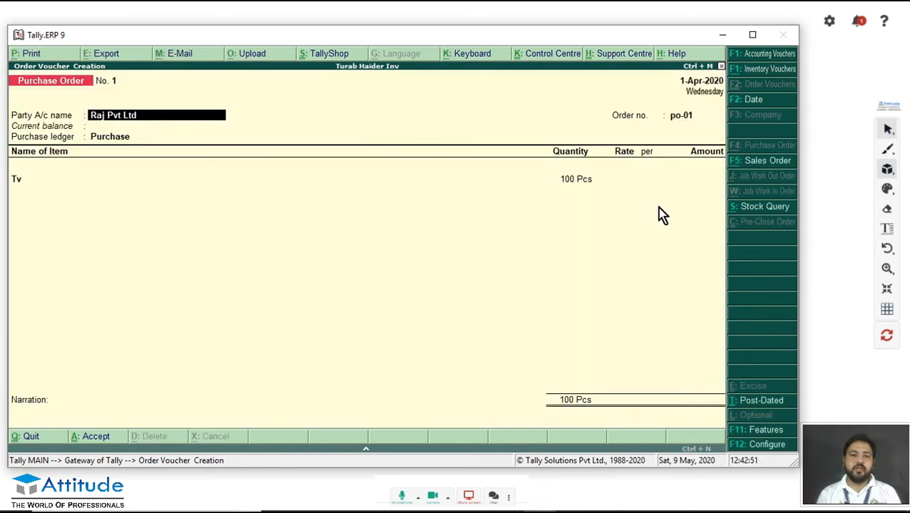
Confirm the 100 Pcs Tv line with a blank rate and save purchase order po-01.
key("Return")
key("Return")
key("Return")
key("Return")
key("Return")
key("Return")
key("Return")
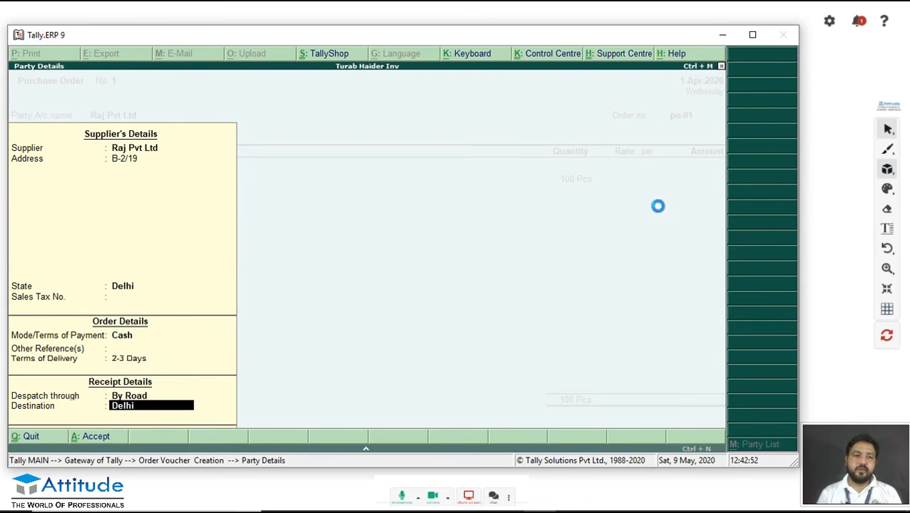
key("Return")
key("Return")
key("Return")
key("Return")
key("Return")
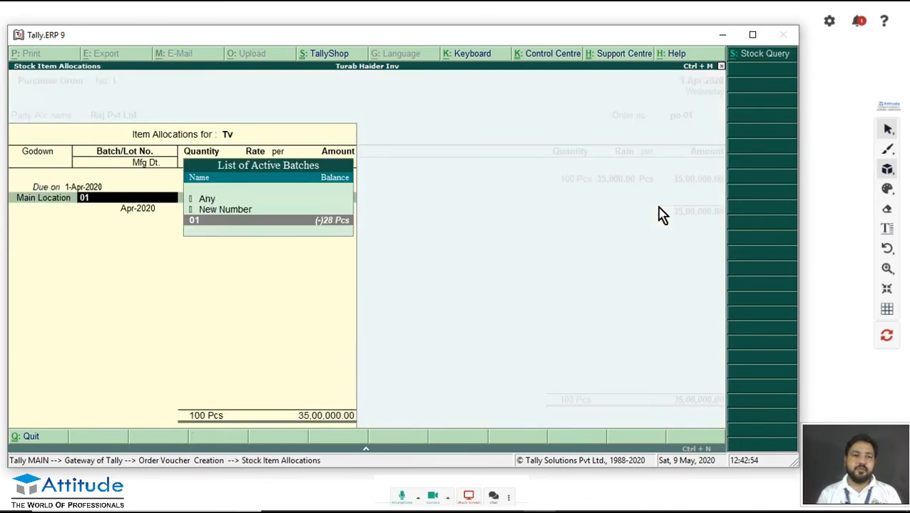
key("Return")
key("Return")
key("BackSpace")
key("BackSpace")
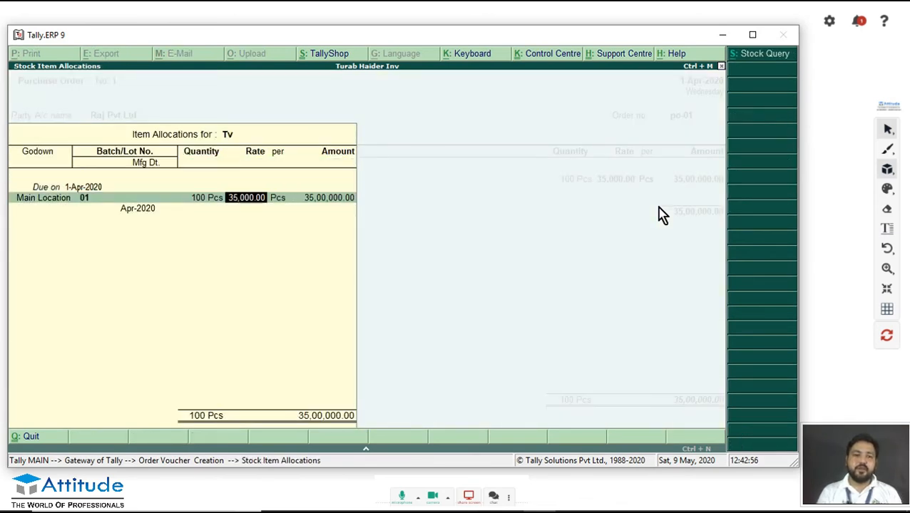
key("Delete")
key("Delete")
key("Delete")
key("Delete")
key("Delete")
key("Delete")
key("Delete")
key("Return")
key("Return")
key("Return")
key("Return")
key("Return")
key("Return")
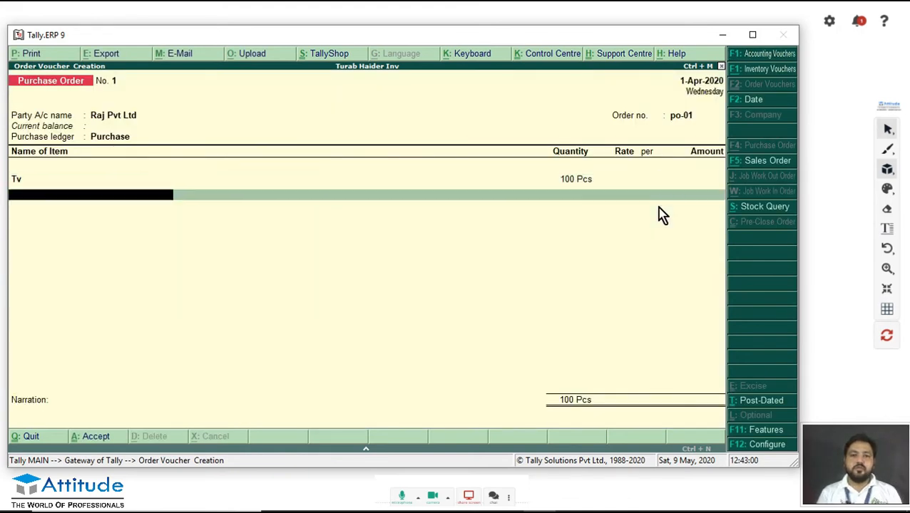
key("Return")
key("Return")
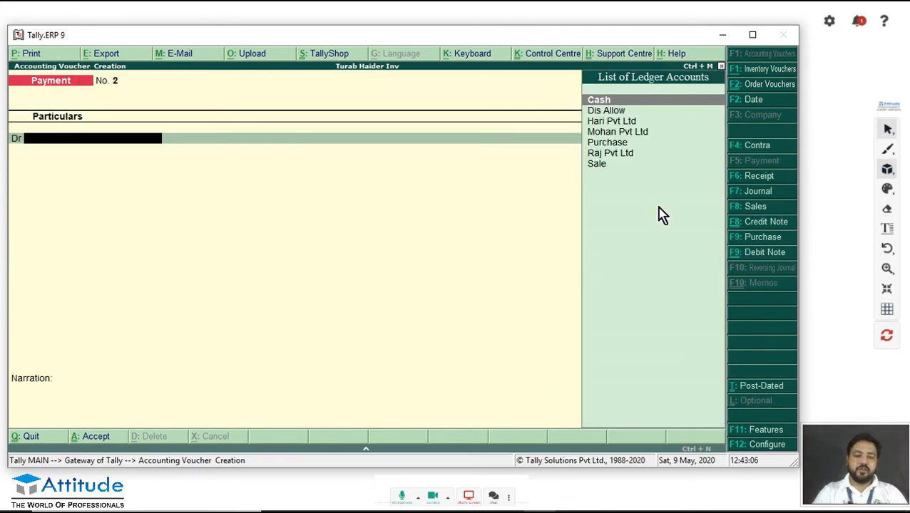
Start a receipt note for Raj Pvt Ltd linked to order po-01.
key("alt+F9")
key("Return")
key("Down")
key("Down")
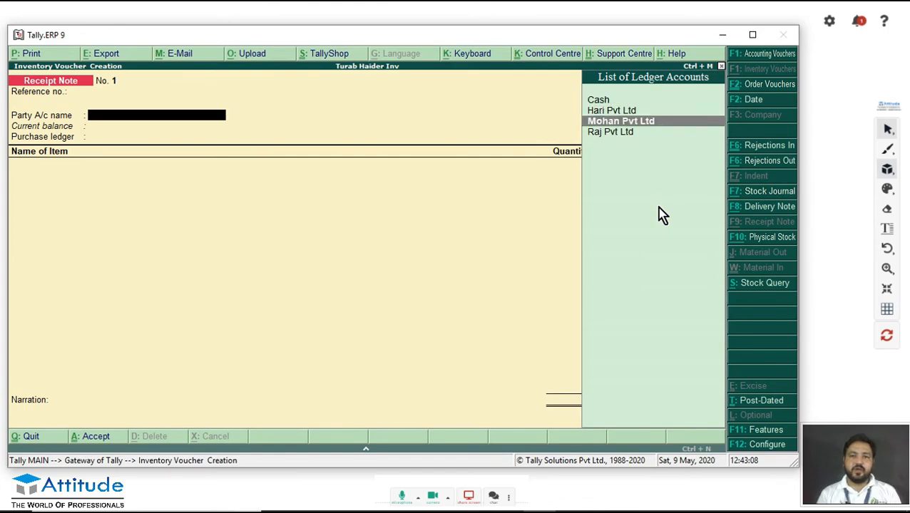
key("Down")
key("Return")
key("Down")
key("Down")
key("Down")
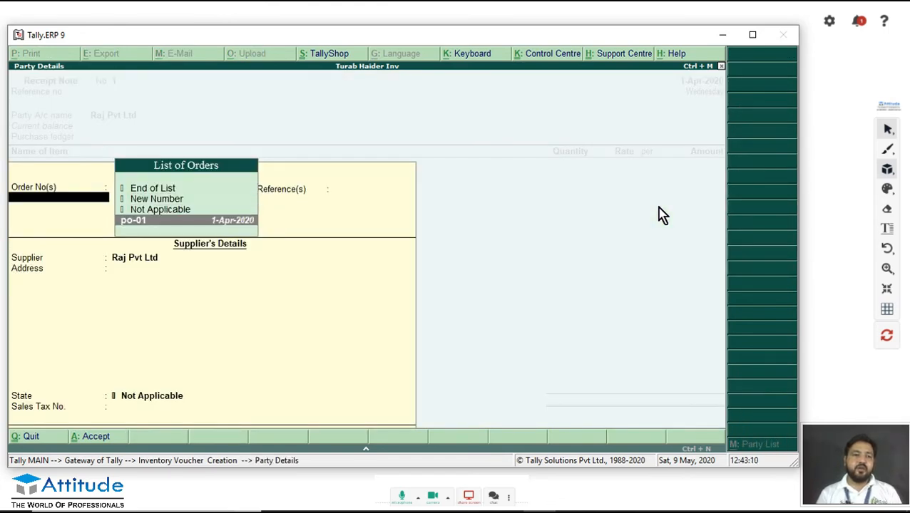
key("Return")
key("Return")
key("Return")
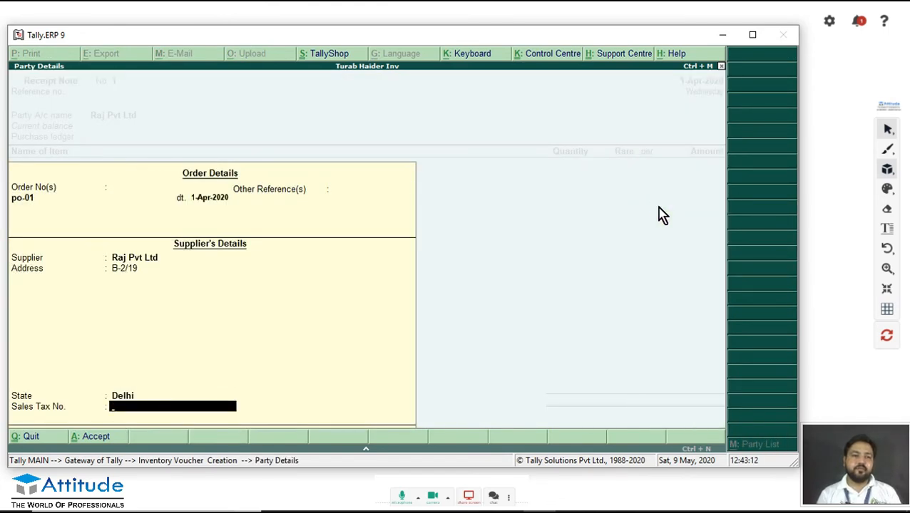
key("Return")
key("Return")
Create tracking number Po-02 for 100 Pcs of Tv and save the receipt note.
key("Return")
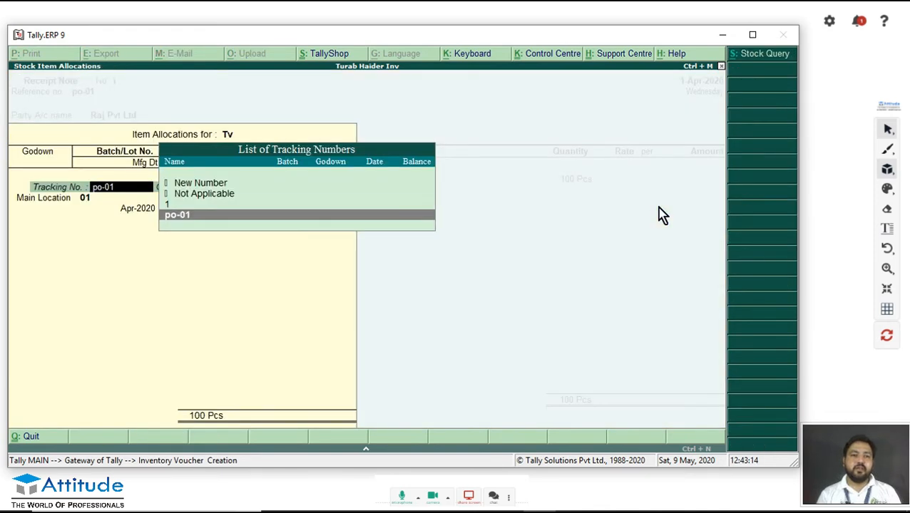
key("Up")
key("Up")
key("Up")
key("Return")
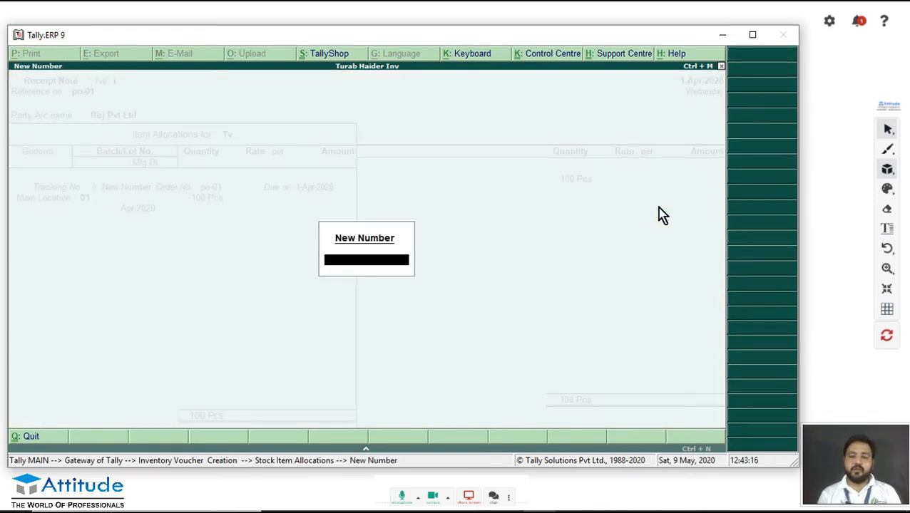
type("Po-02")
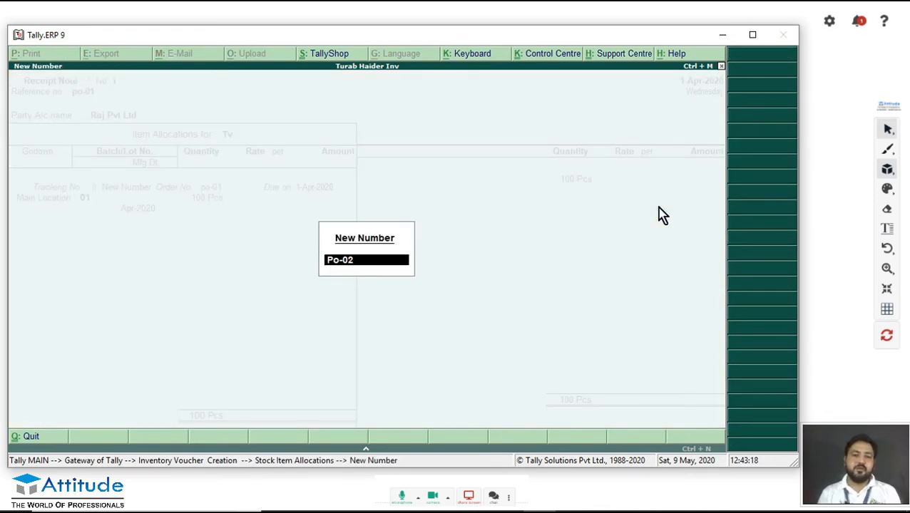
key("Return")
key("Return")
key("Return")
key("Return")
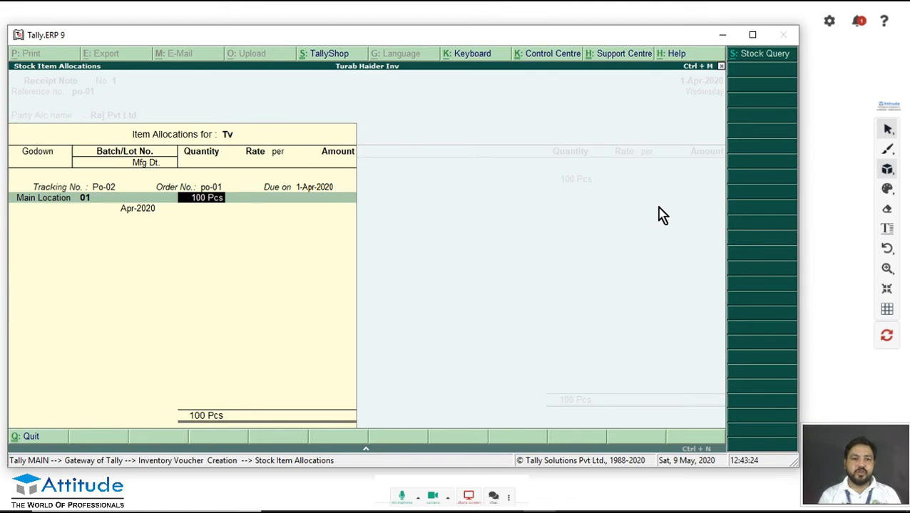
key("Return")
key("Return")
key("Return")
key("Return")
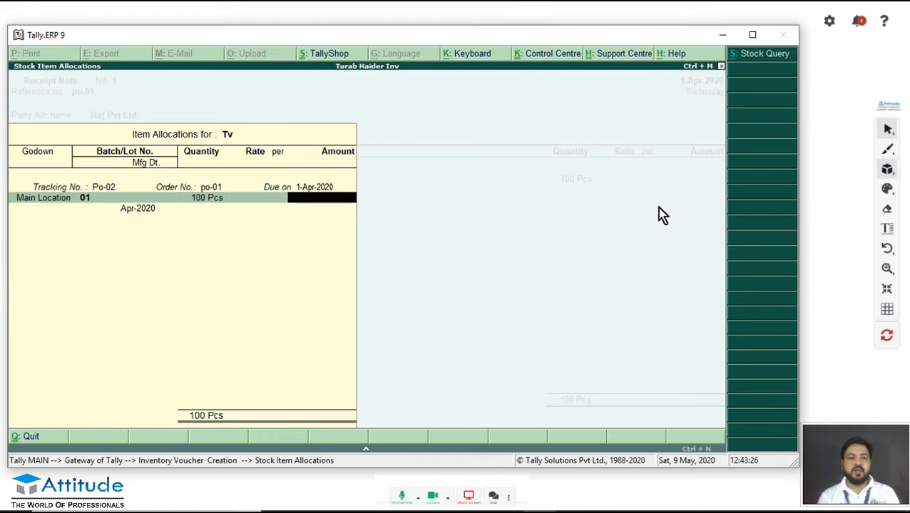
key("Return")
key("Return")
key("Return")
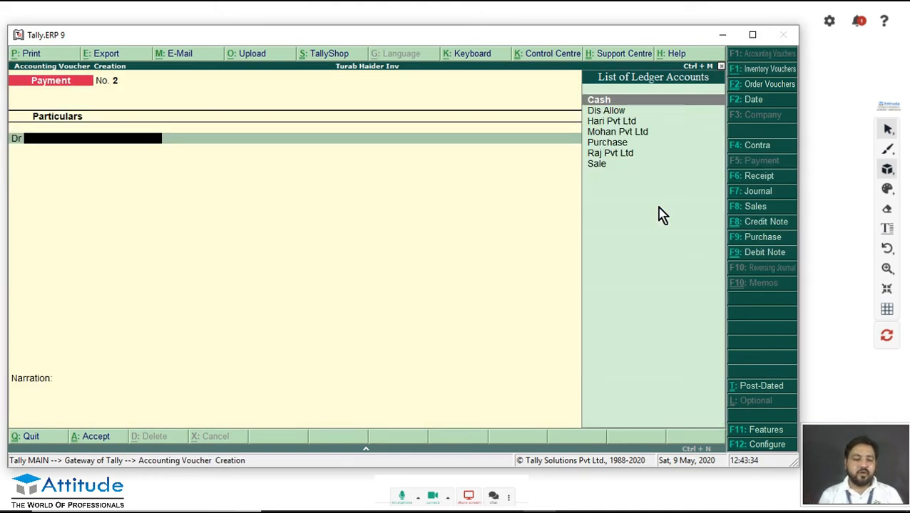
Start a Rejections Out voucher for Raj Pvt Ltd, item Tv, tracking number Po-02.
key("ctrl+F6")
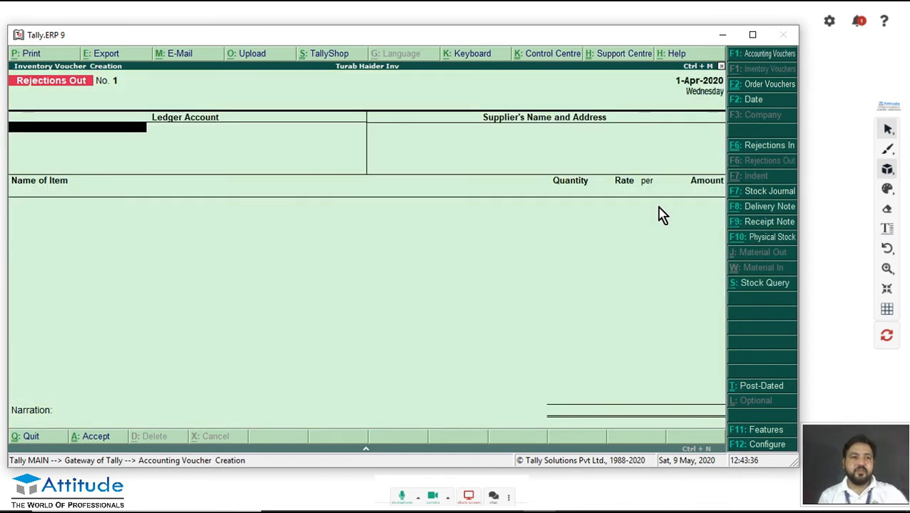
key("Down")
key("Down")
key("Down")
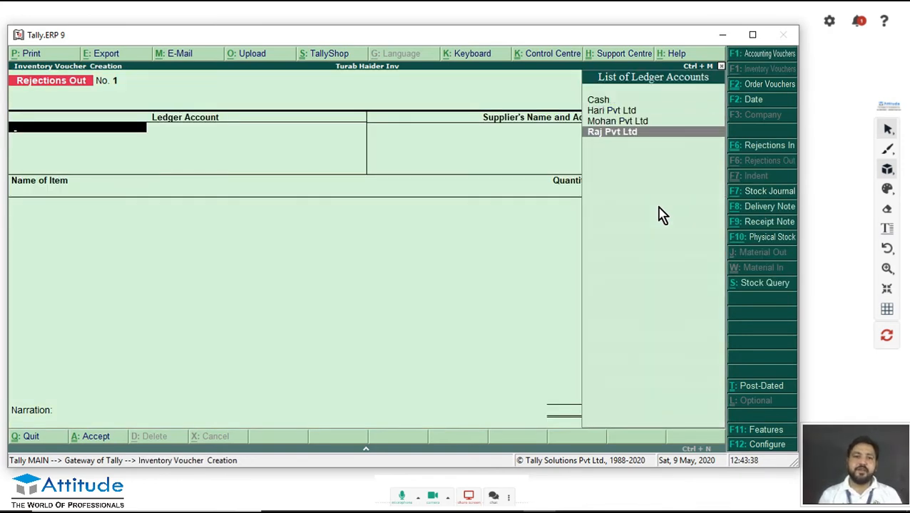
key("Return")
key("Return")
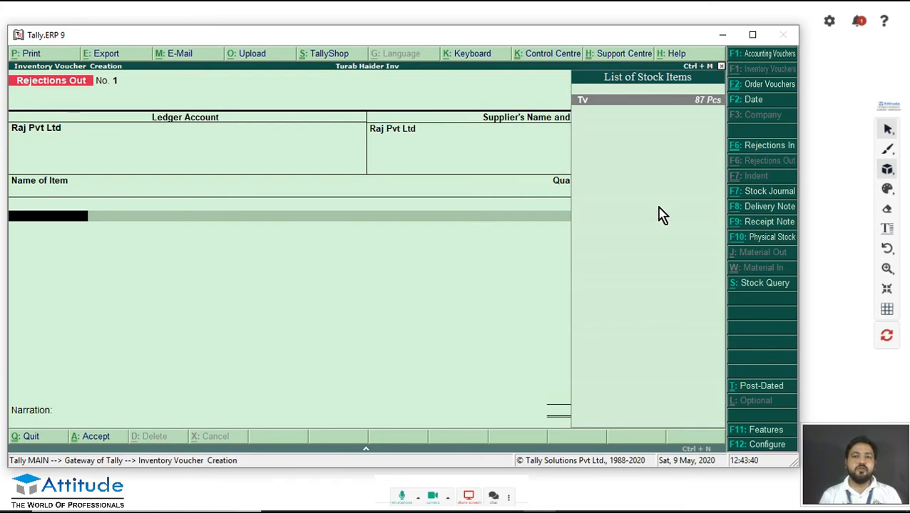
key("Return")
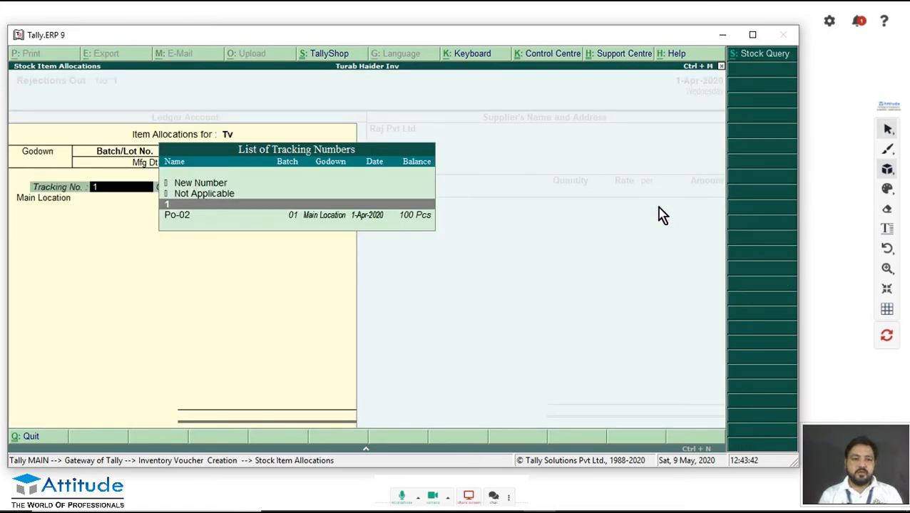
key("Down")
key("Return")
key("Return")
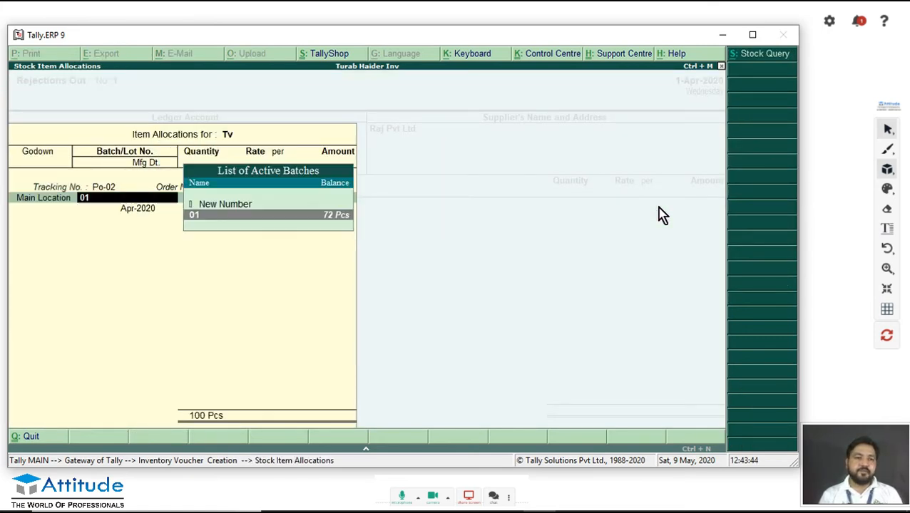
Reject 10 Pcs from batch 01 at Main Location, then return to the Gateway of Tally.
key("Return")
type("10")
key("Return")
key("Return")
key("Return")
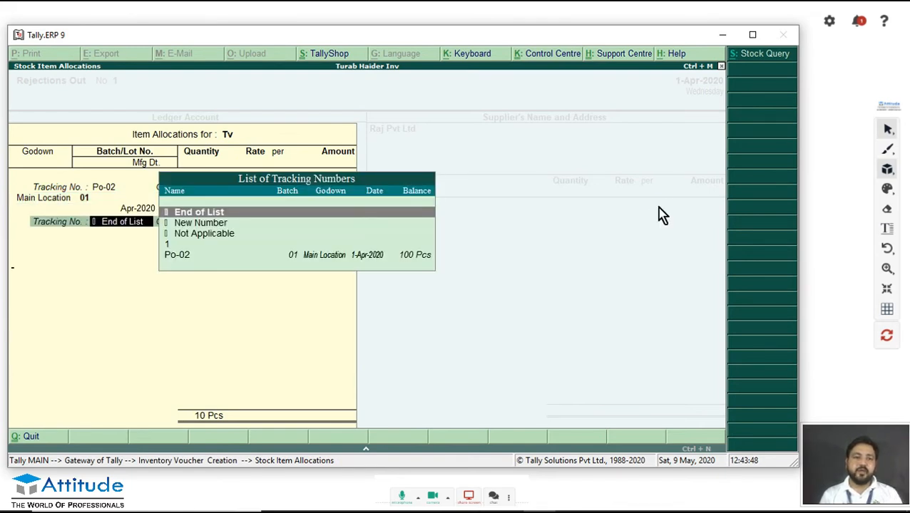
key("Return")
key("Return")
key("Return")
key("Escape")
key("Return")
key("Escape")
key("Escape")
key("Down")
key("Down")
key("Down")
key("Down")
key("Down")
key("Down")
key("Down")
key("Down")
key("Down")
key("Down")
key("Down")
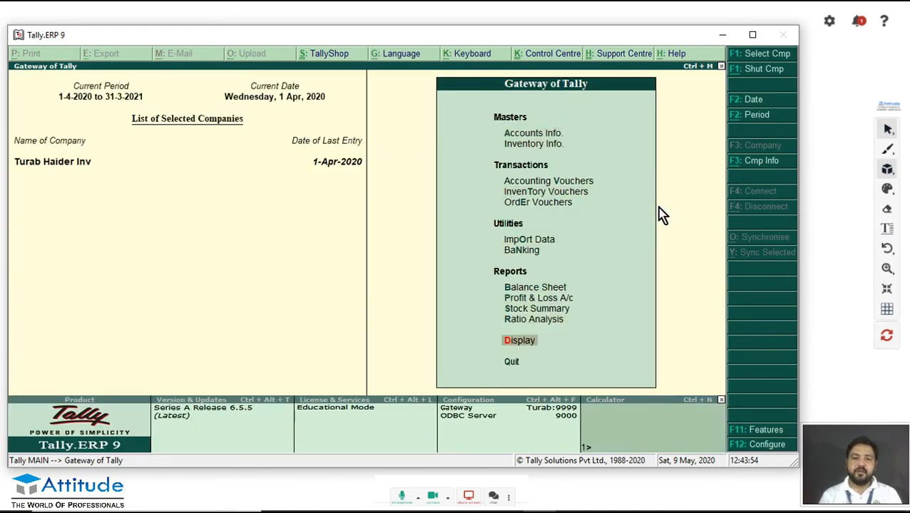
key("Return")
key("Down")
key("Down")
key("Down")
key("Down")
key("Down")
key("Return")
key("Down")
key("Down")
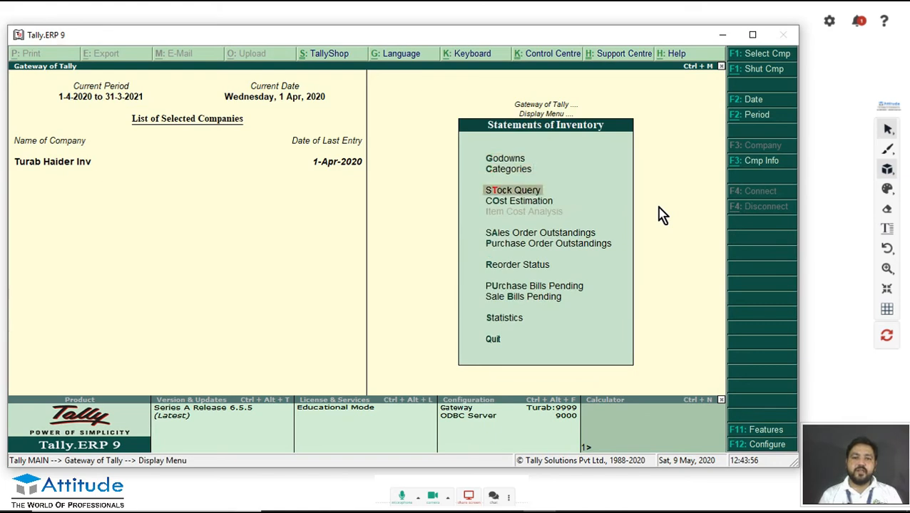
key("Down")
key("Down")
key("Down")
key("Down")
key("Down")
key("Return")
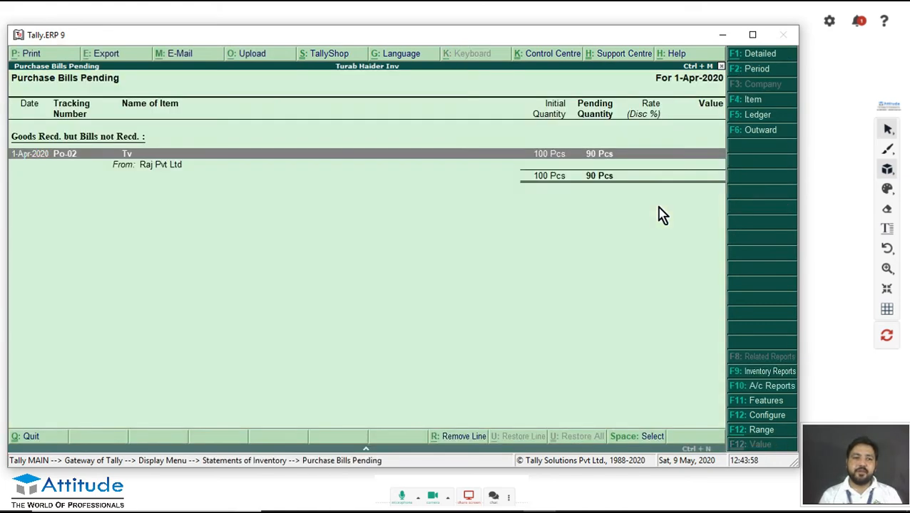
key("alt+F1")
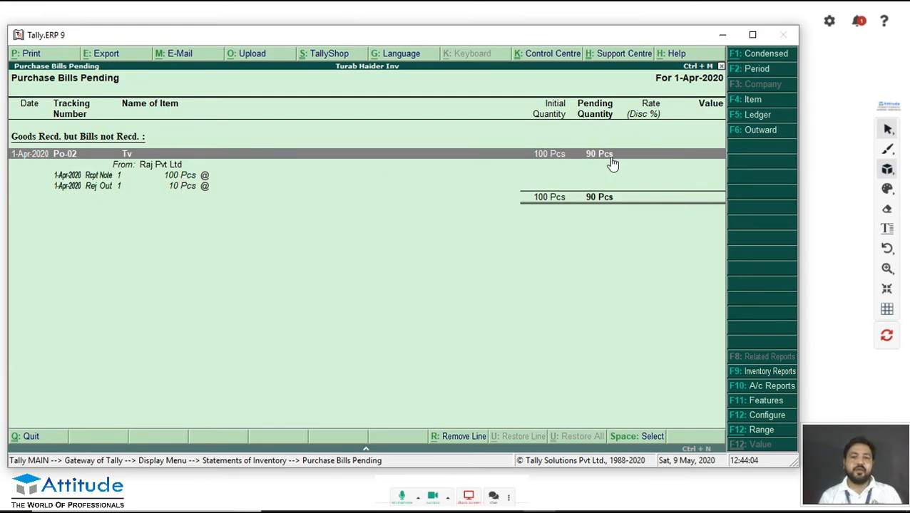
key("Escape")
key("Escape")
key("Escape")
key("Down")
key("Down")
key("Down")
key("Down")
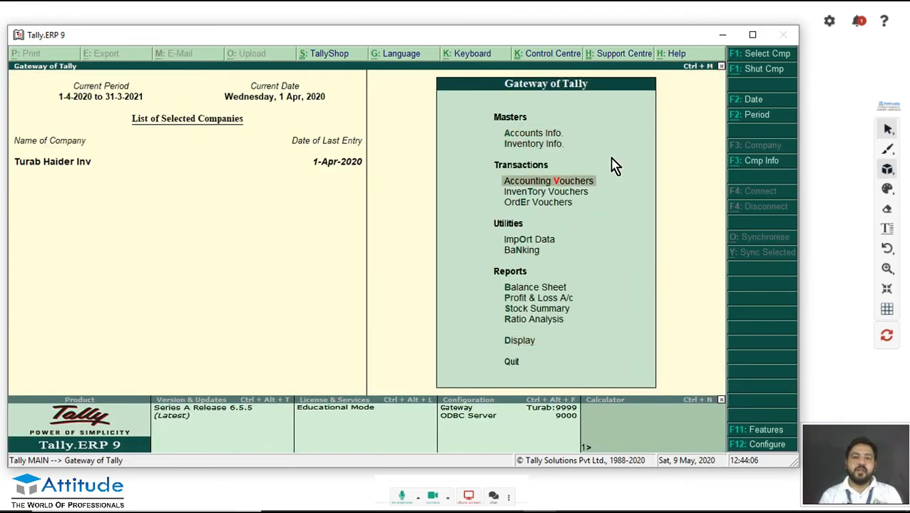
Start a purchase voucher from Raj Pvt Ltd bringing in the Tv line from receipt Po-02.
key("Return")
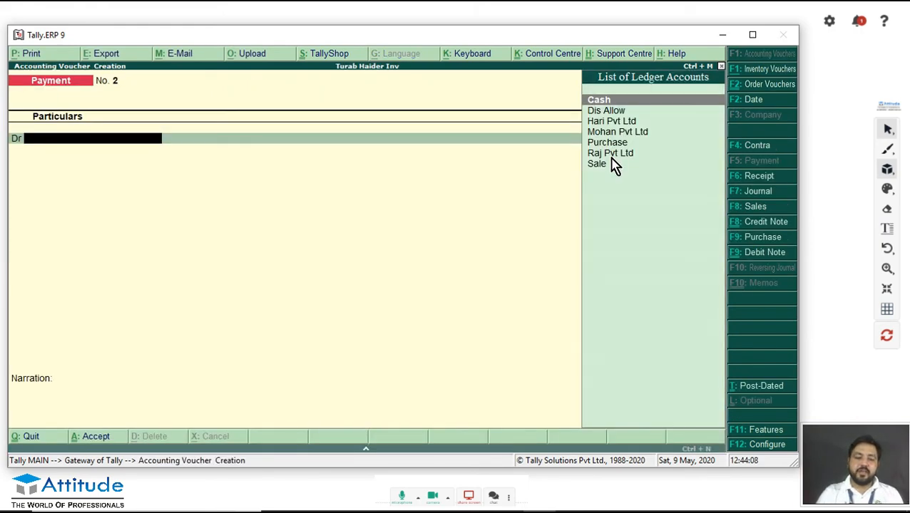
key("F9")
key("Return")
key("Return")
key("Down")
key("Down")
key("Down")
key("Return")
key("Down")
key("Down")
key("Down")
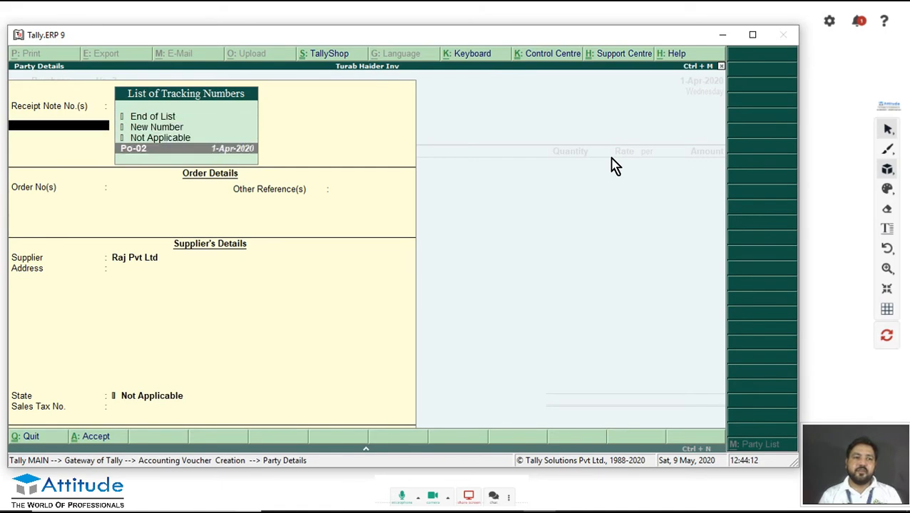
key("Return")
key("Return")
key("Return")
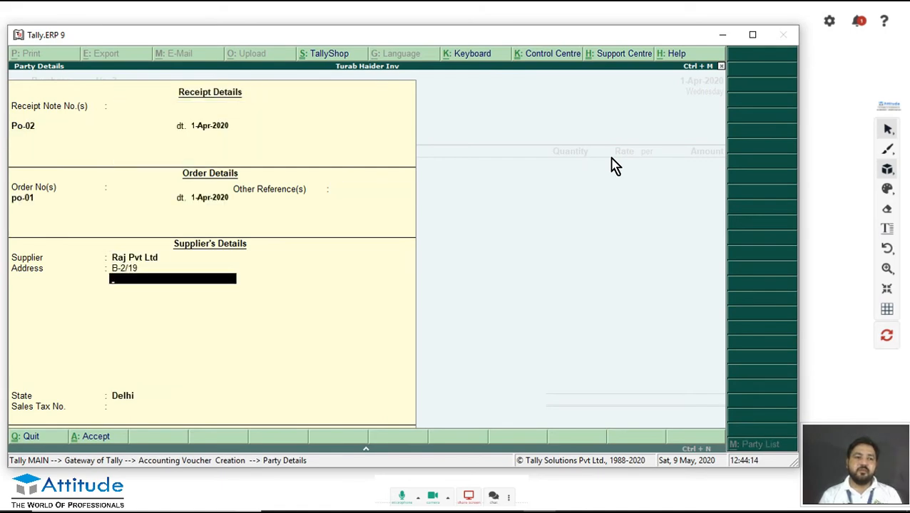
key("Return")
key("Return")
key("Return")
key("Return")
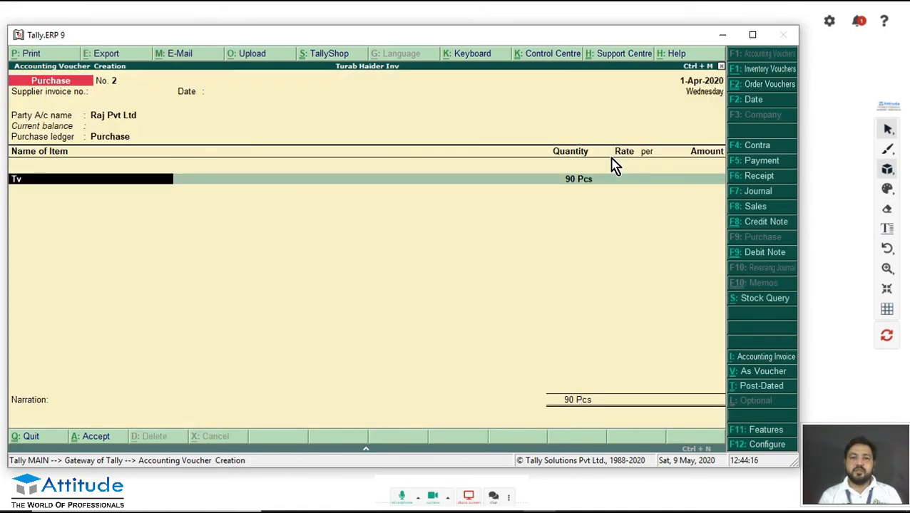
key("Return")
key("Return")
key("Return")
key("Return")
key("Return")
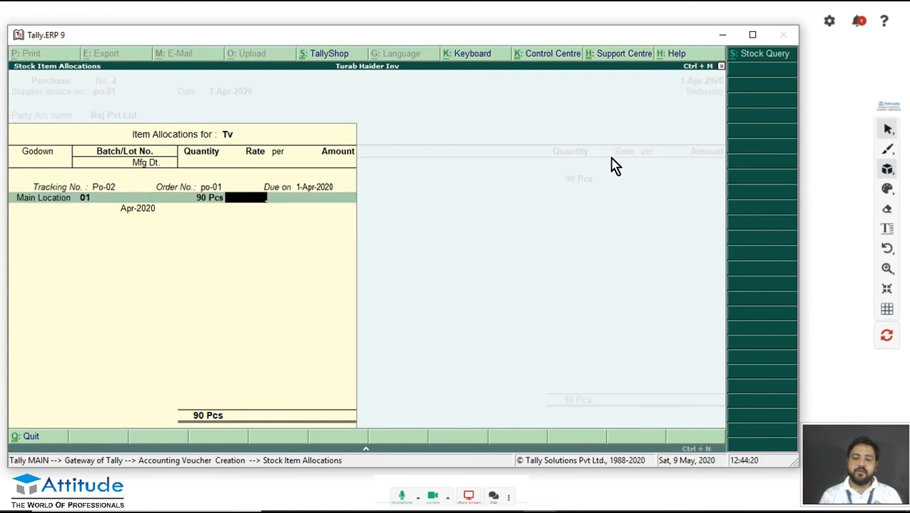
Price the 90 TVs at 27,000, bill as new reference po-01, and save.
type("27,00")
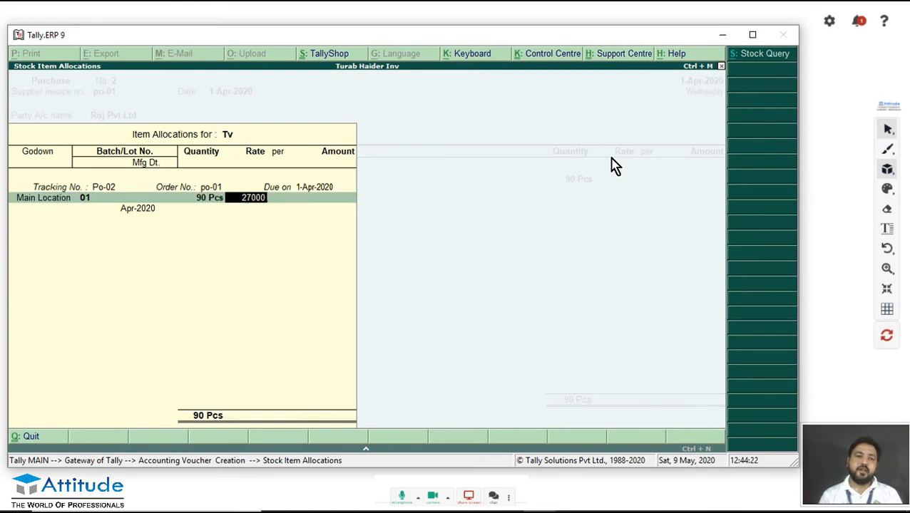
type("0")
key("Return")
key("Return")
key("Return")
key("Return")
key("Return")
key("Return")
key("Return")
key("Return")
key("Return")
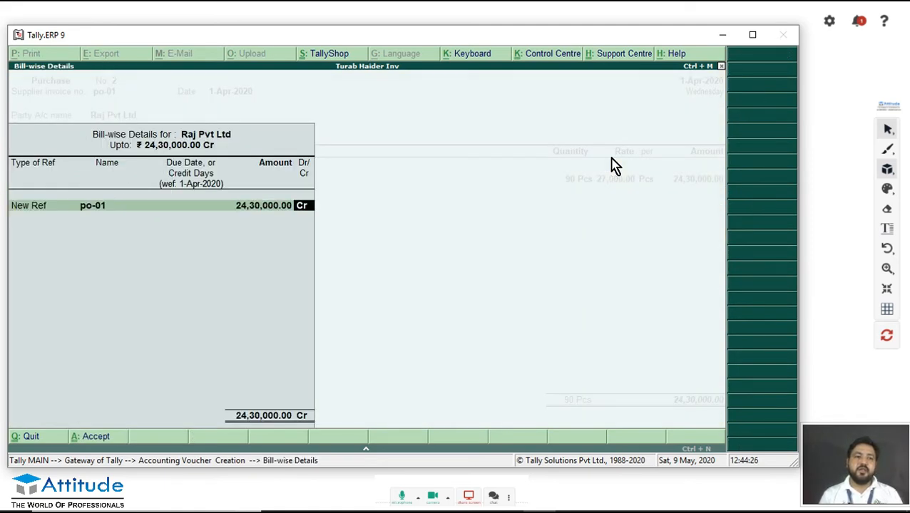
key("Return")
key("Return")
key("Return")
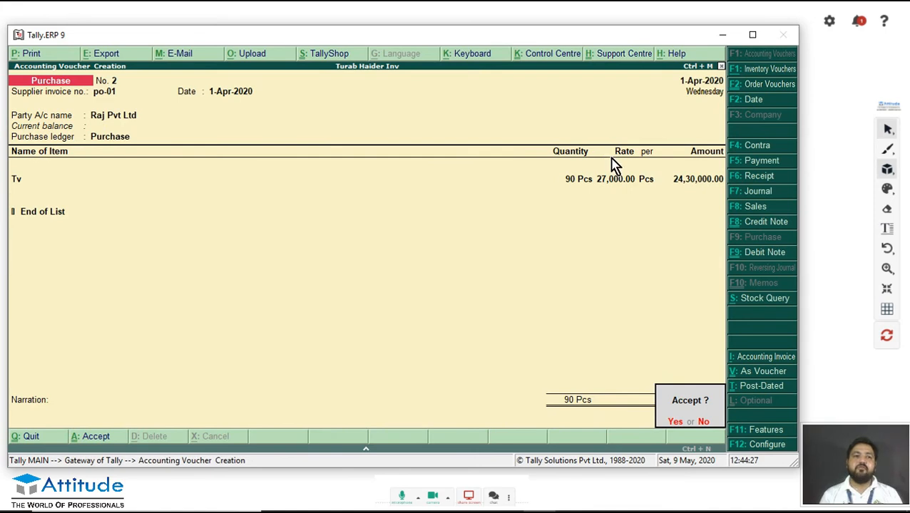
key("Return")
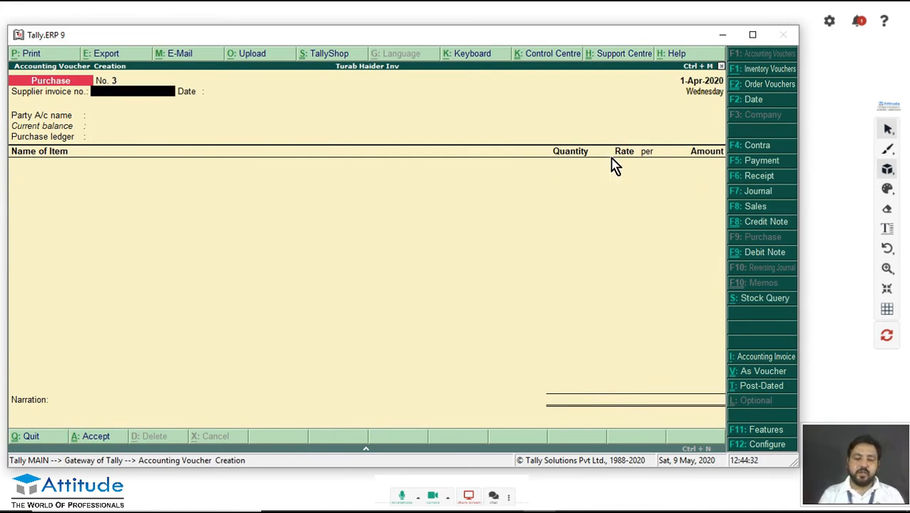
Start Debit Note No. 2 for Raj Pvt Ltd against po-01, with tracking and state Not Applicable.
key("ctrl+F9")
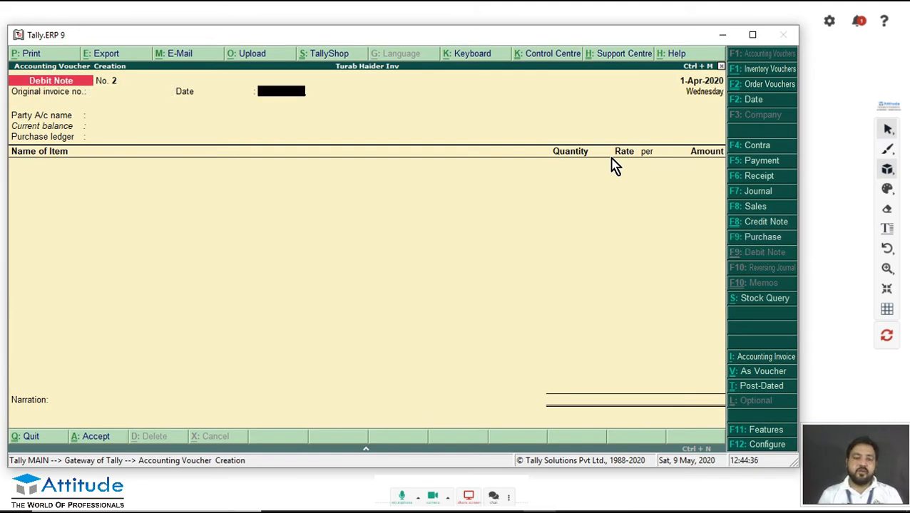
type("p")
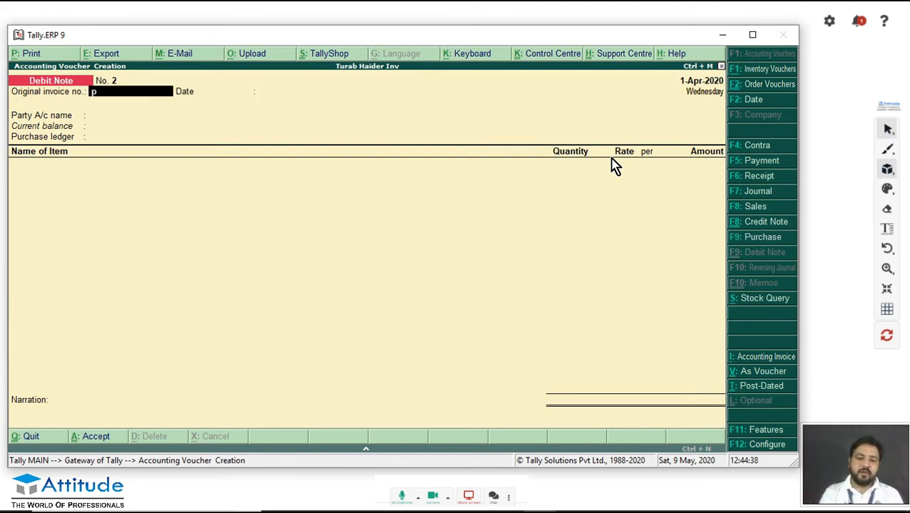
type("o-01")
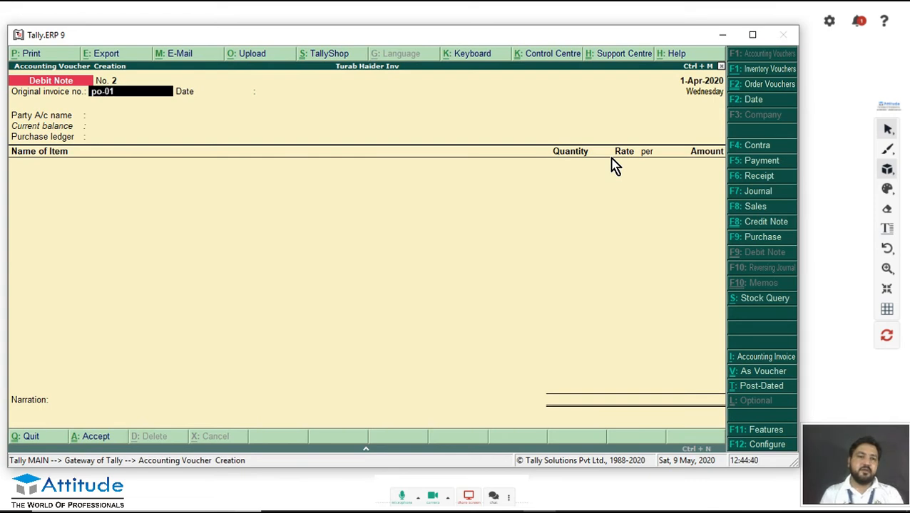
key("Return")
key("Return")
key("Down")
key("Down")
key("Down")
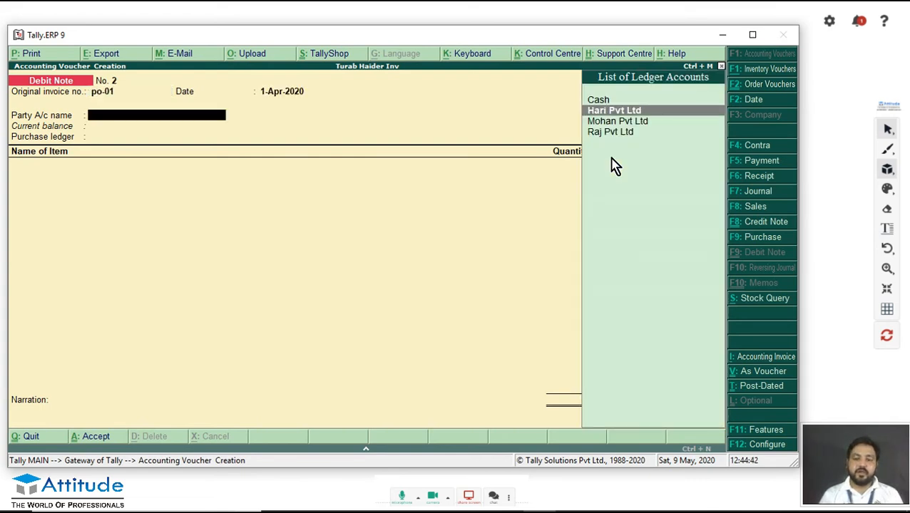
key("Return")
key("Down")
key("Down")
key("Up")
key("Up")
key("Return")
key("Return")
key("Return")
key("Return")
key("Return")
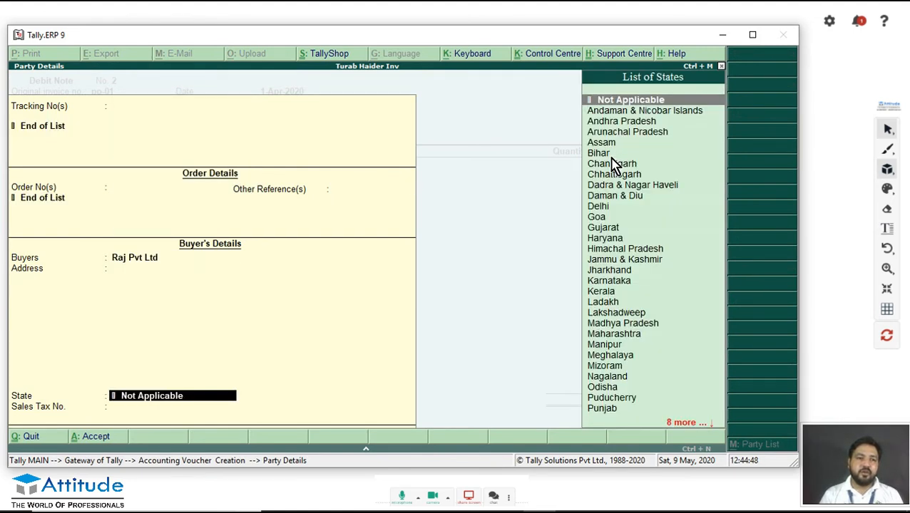
key("Return")
key("Return")
key("Return")
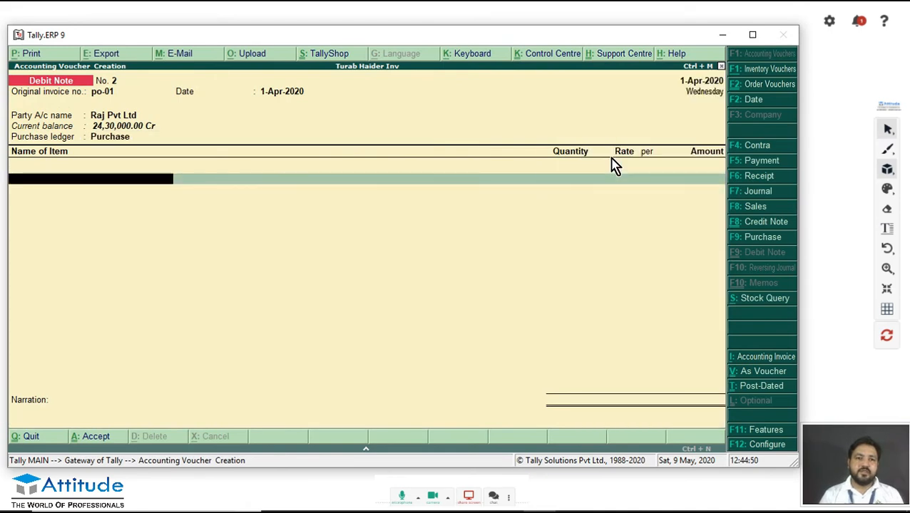
key("Return")
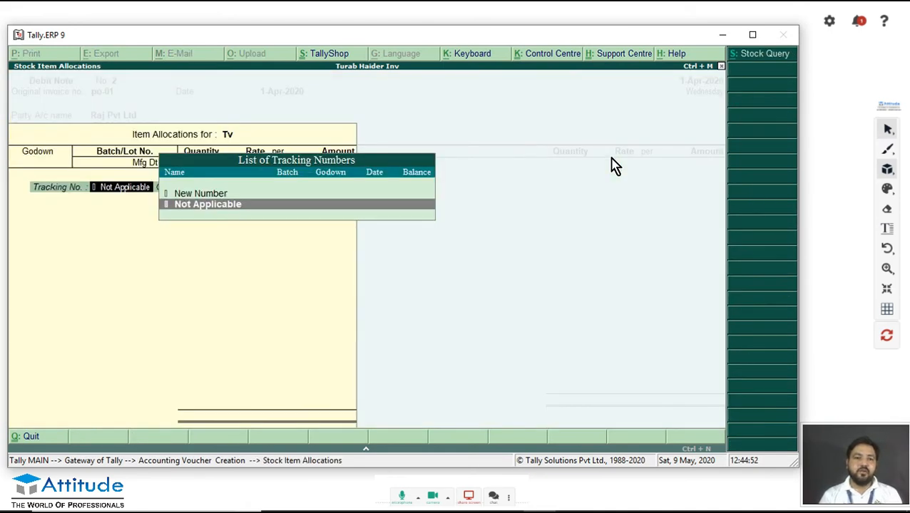
key("Return")
Return 10 Pcs of Tv from Main Location, adjust against po-01, and save.
key("Return")
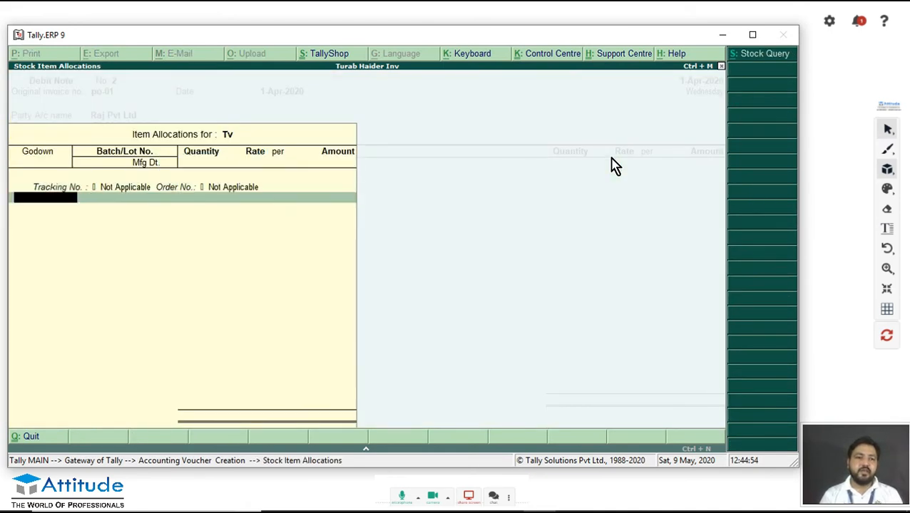
key("Down")
key("Return")
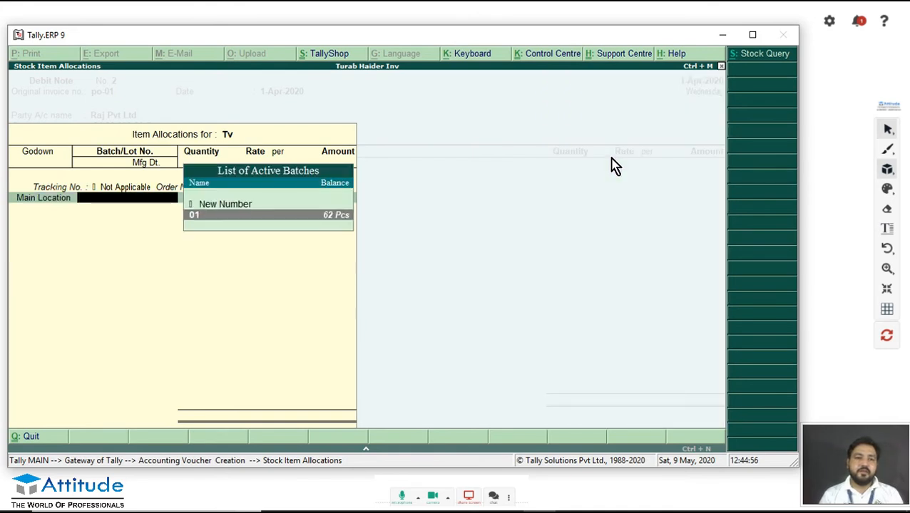
key("Return")
type("10")
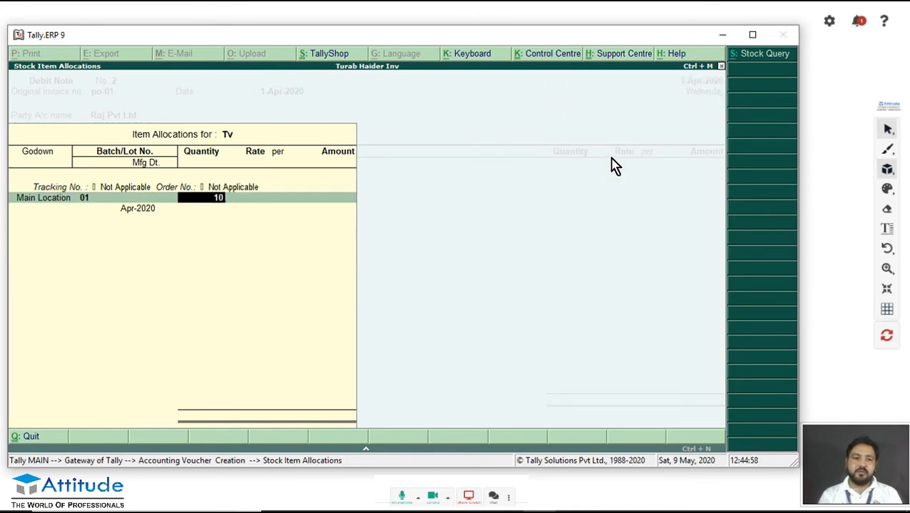
key("Return")
key("Return")
key("Return")
key("Return")
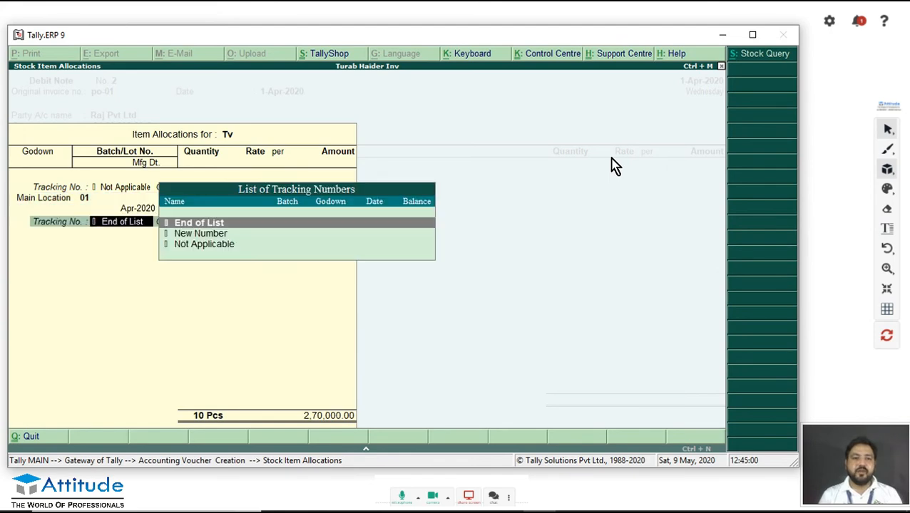
key("Return")
key("Return")
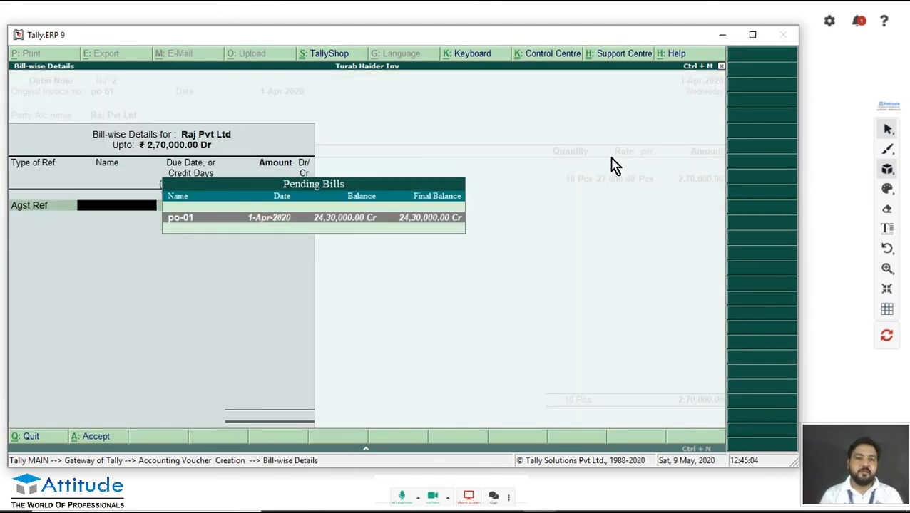
key("Return")
key("Return")
key("Return")
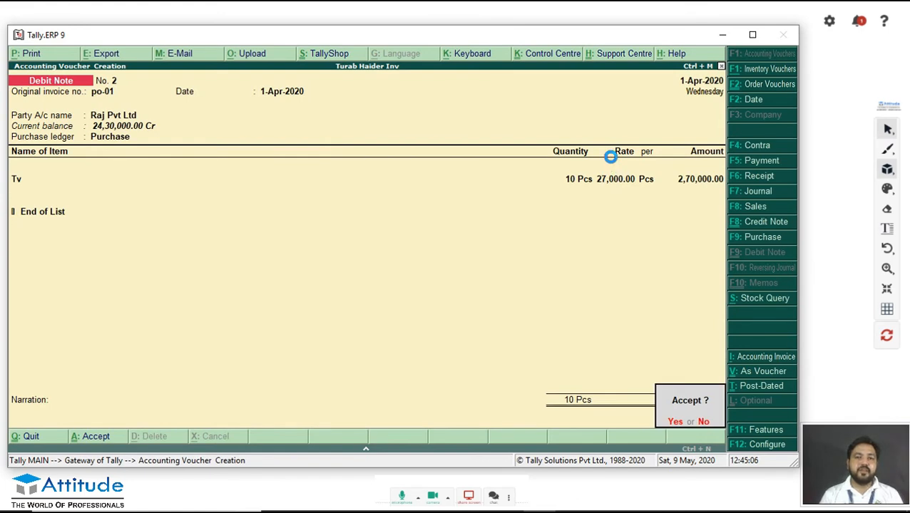
key("Return")
Pay Raj Pvt Ltd 21,60,000.00 in cash against bill po-01, then start a sales order.
key("F5")
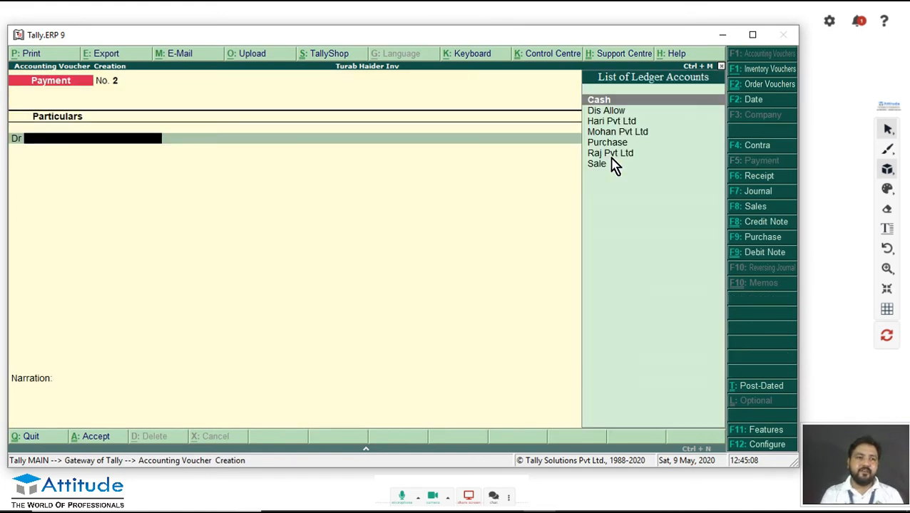
key("Down")
key("Down")
key("Down")
key("Down")
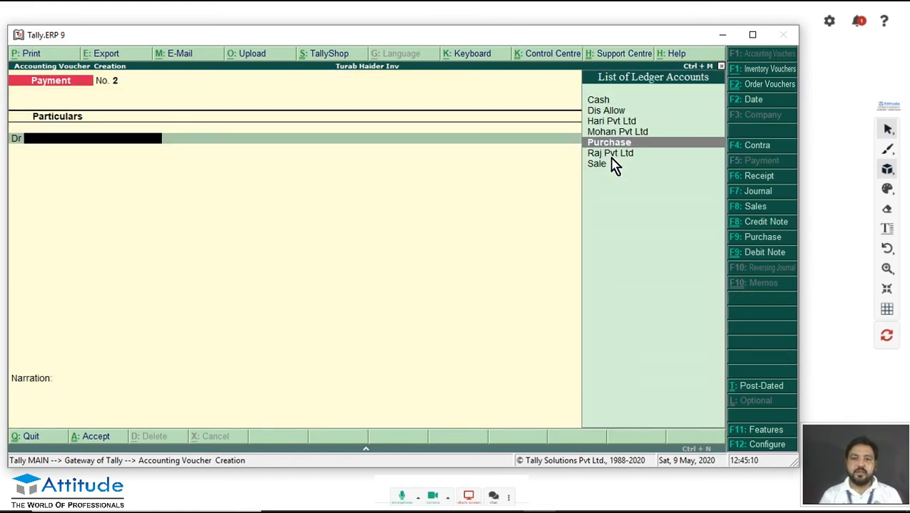
key("Down")
key("Return")
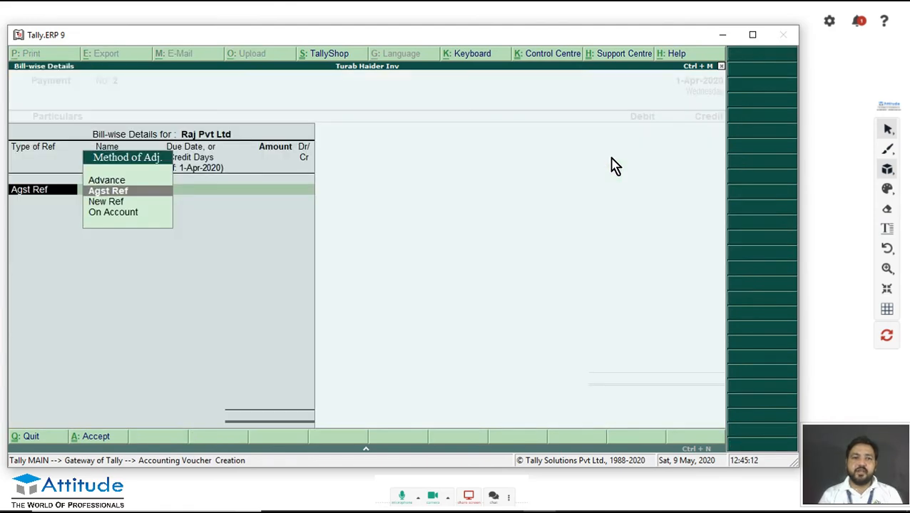
key("Return")
key("Return")
key("Return")
key("Return")
key("Return")
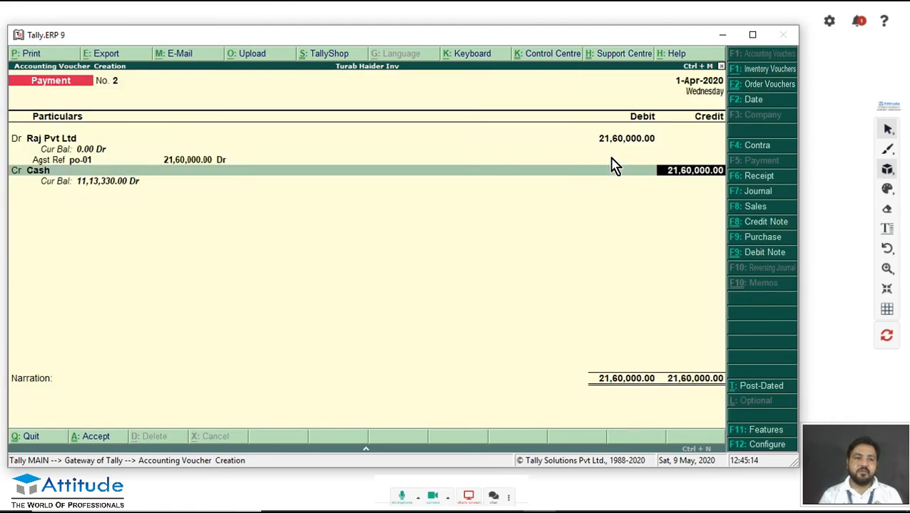
key("Return")
key("Return")
key("Return")
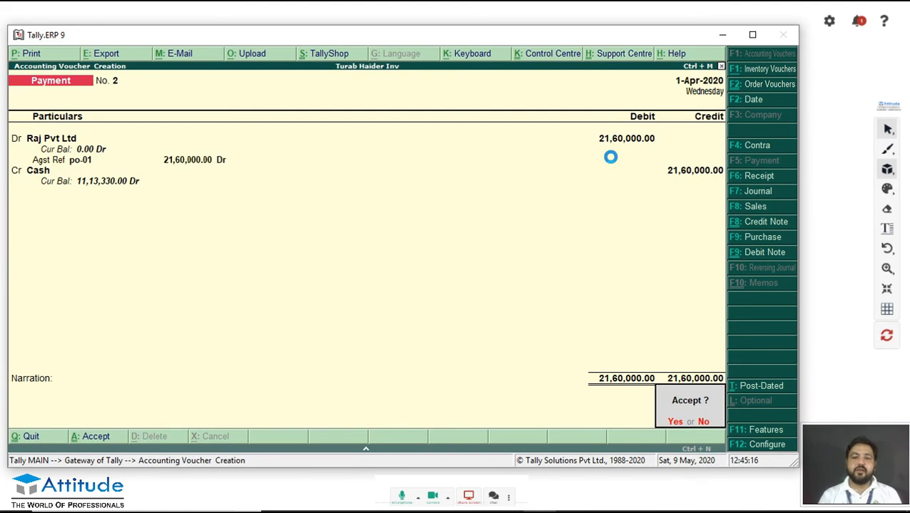
key("Return")
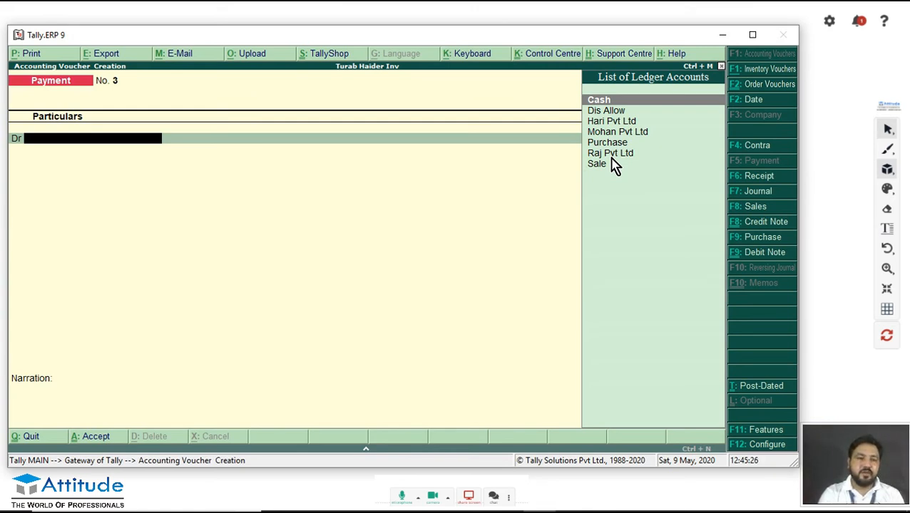
key("alt+F5")
Set Hari Pvt Ltd as the customer with order number so-01.
key("Down")
key("Return")
key("ctrl+a")
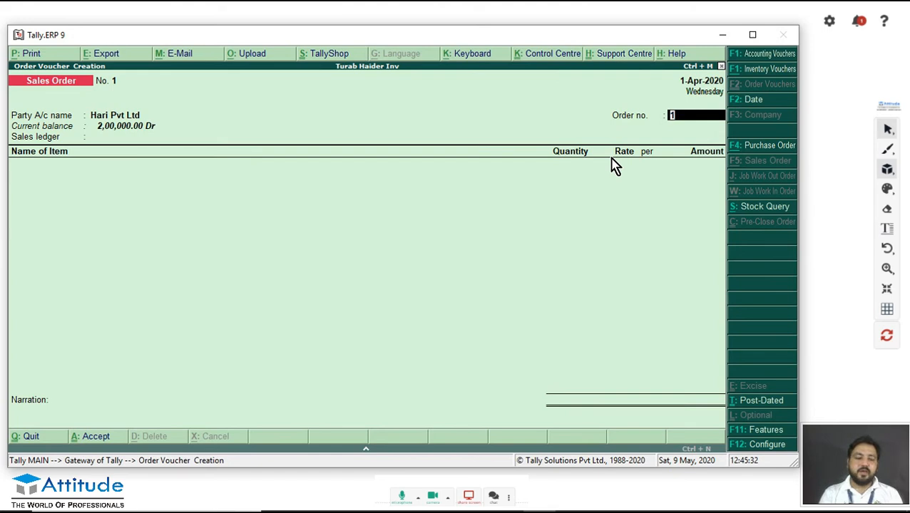
type("so0")
key("BackSpace")
type("-01")
key("Return")
Add Tv on the Sale ledger from Main Location, batch 01.
key("Return")
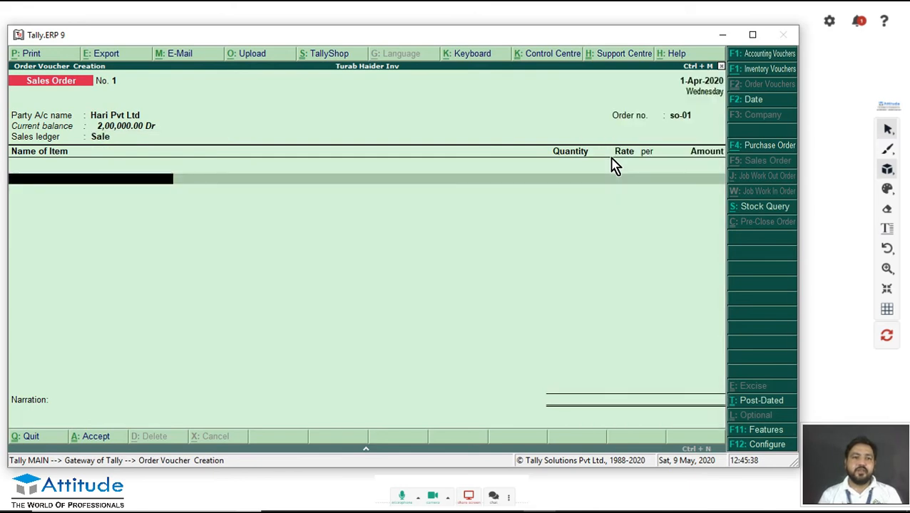
key("Down")
key("Return")
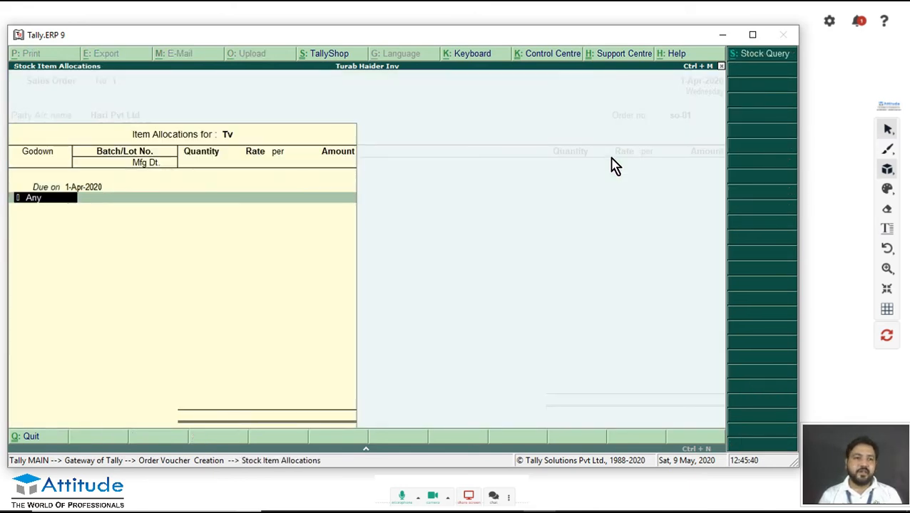
key("Return")
key("Return")
key("Return")
key("BackSpace")
key("BackSpace")
key("BackSpace")
key("Down")
key("Down")
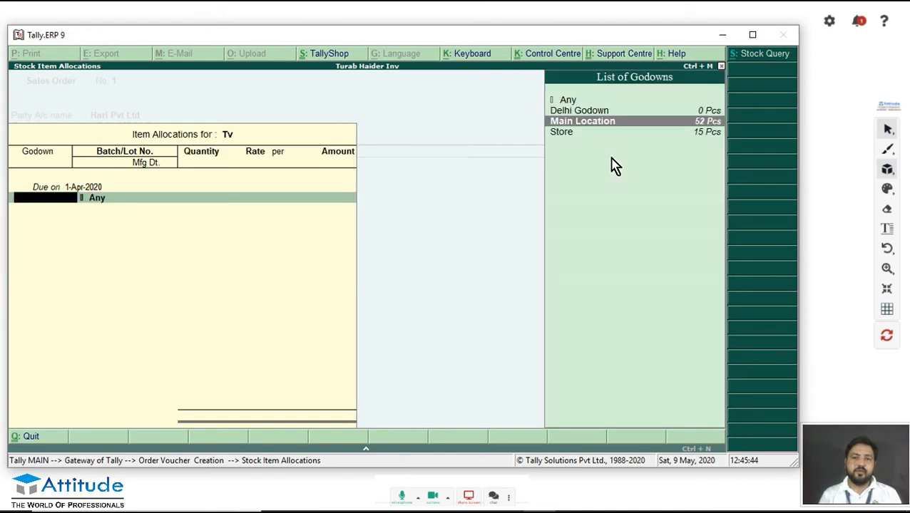
key("Return")
key("Down")
key("Down")
key("Return")
Order 100 Pcs at 35,000.00 (35,00,000.00) and accept the sales order.
type("100")
key("Return")
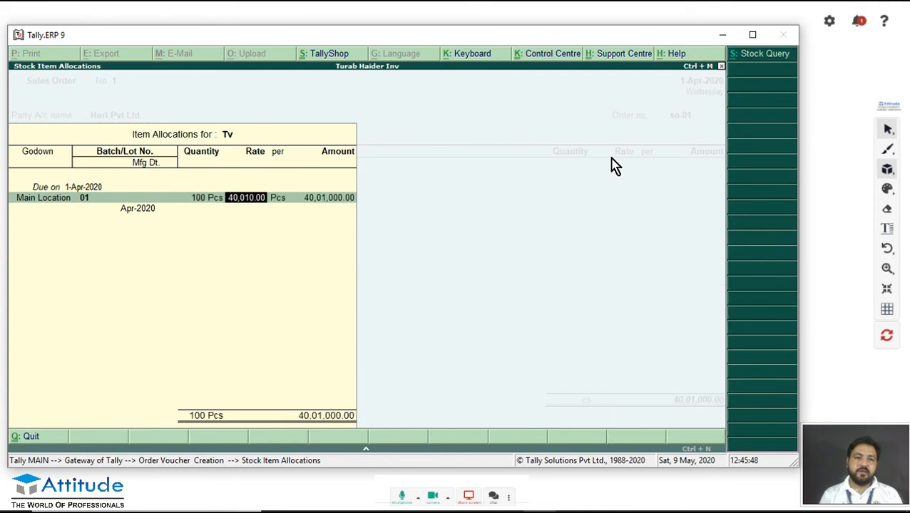
type("35000")
key("Return")
key("Return")
key("Return")
key("Return")
key("Return")
key("Return")
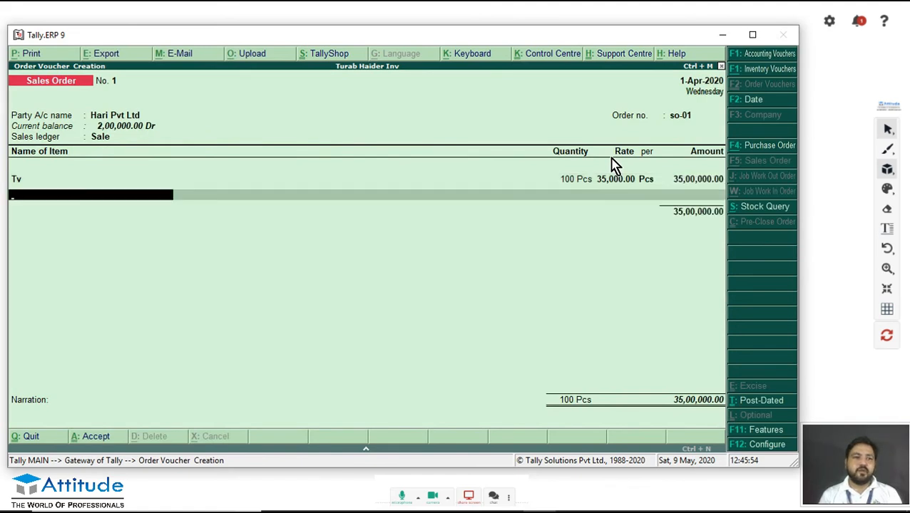
key("Return")
key("Return")
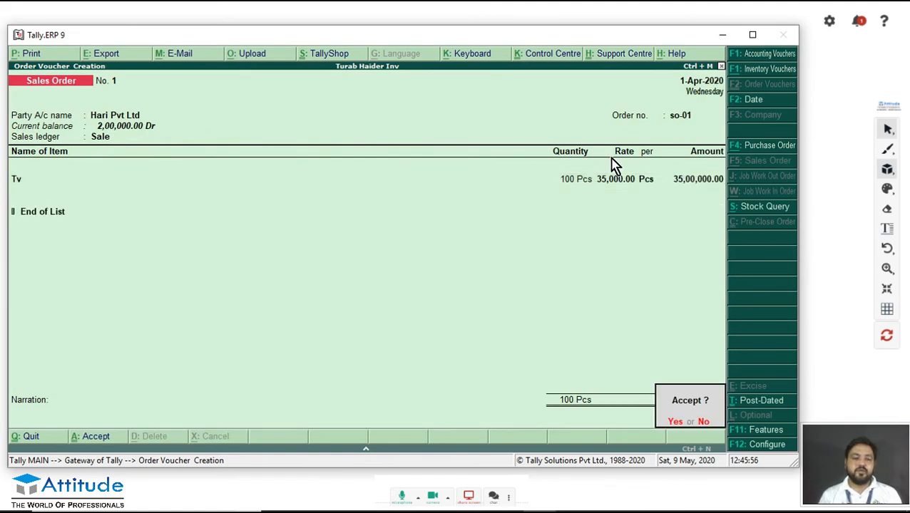
key("Return")
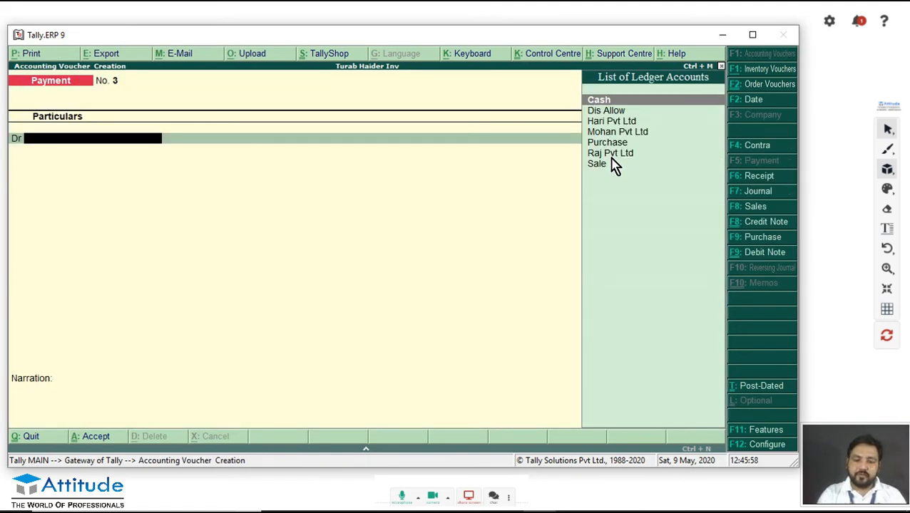
Start a delivery note for Hari Pvt Ltd linked to order so-01.
key("alt+F8")
key("Return")
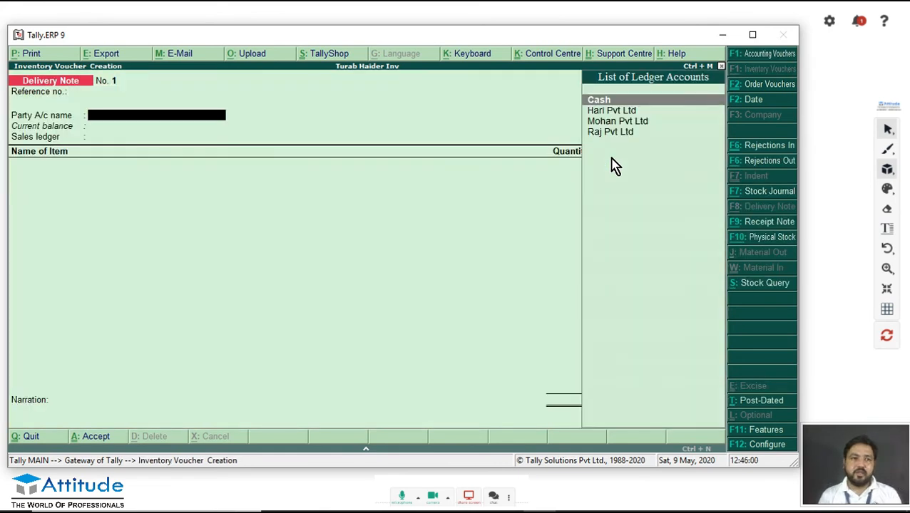
key("Down")
key("Down")
key("Up")
key("Return")
key("Down")
key("Down")
key("Down")
key("Return")
key("Return")
key("Return")
key("Return")
key("Return")
key("Return")
key("Return")
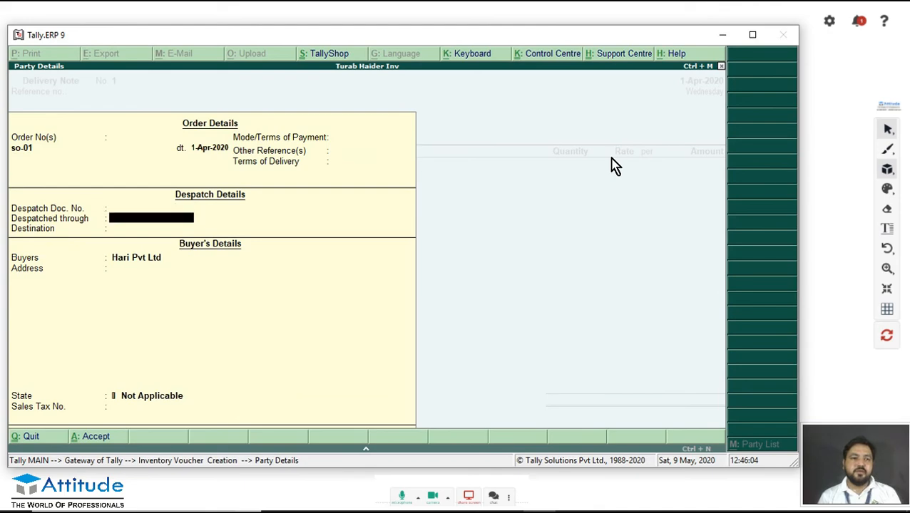
key("Return")
key("Return")
key("Return")
Allocate the Tv under new tracking number So-02 and save the delivery note.
key("Return")
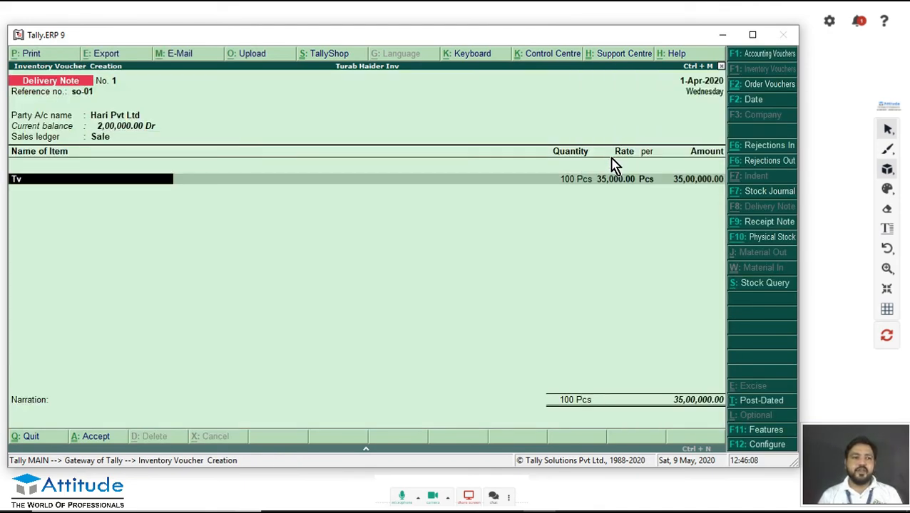
key("Return")
key("Down")
key("Up")
key("Up")
key("Up")
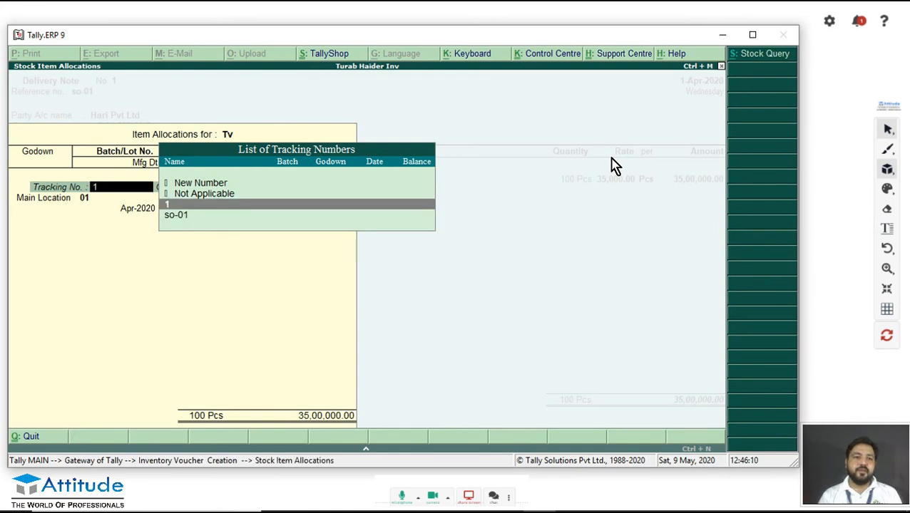
key("Return")
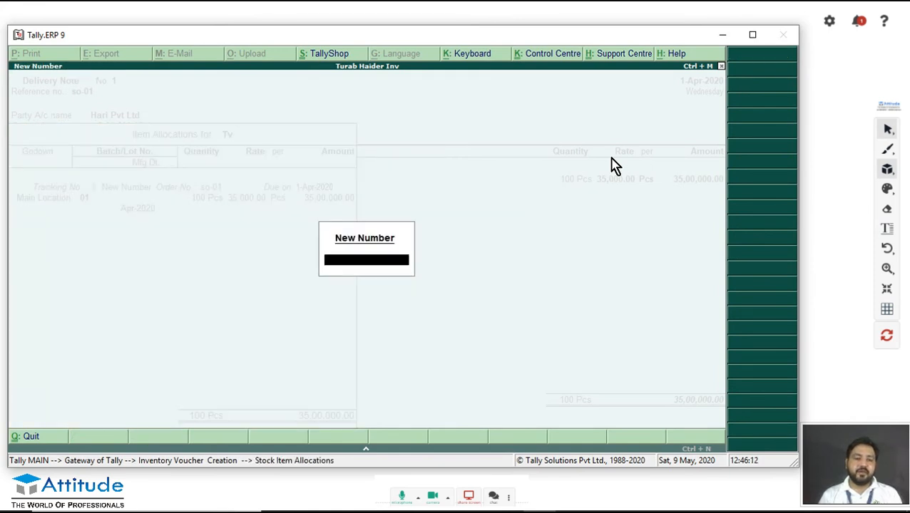
type("So-02")
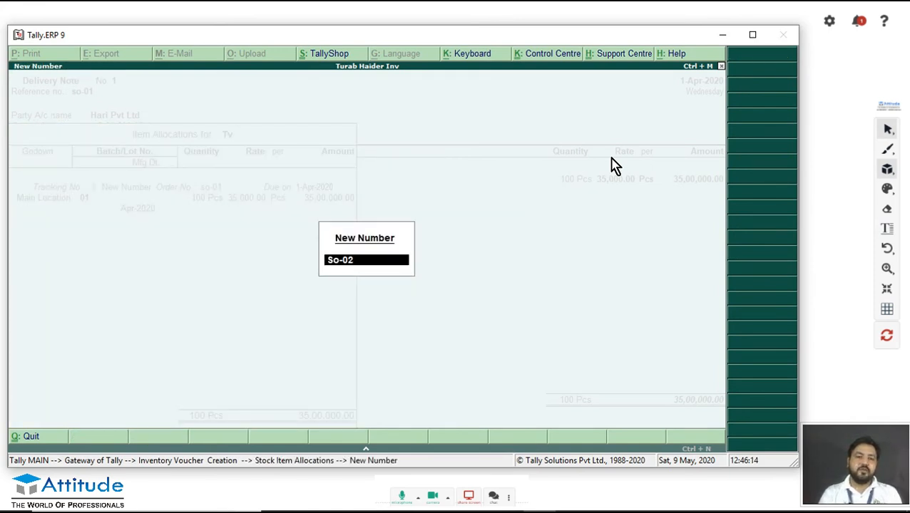
key("Return")
key("Return")
key("Return")
key("Return")
key("Return")
key("Return")
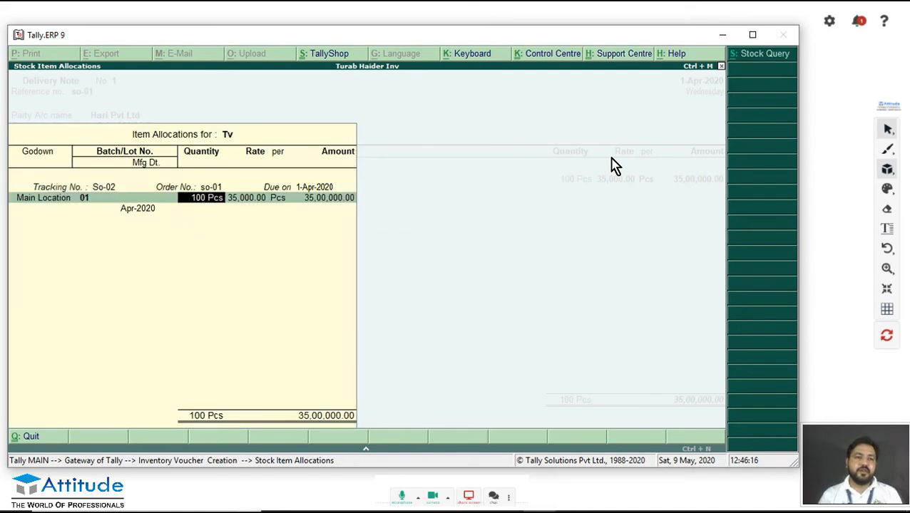
key("Return")
key("Return")
key("Return")
key("Return")
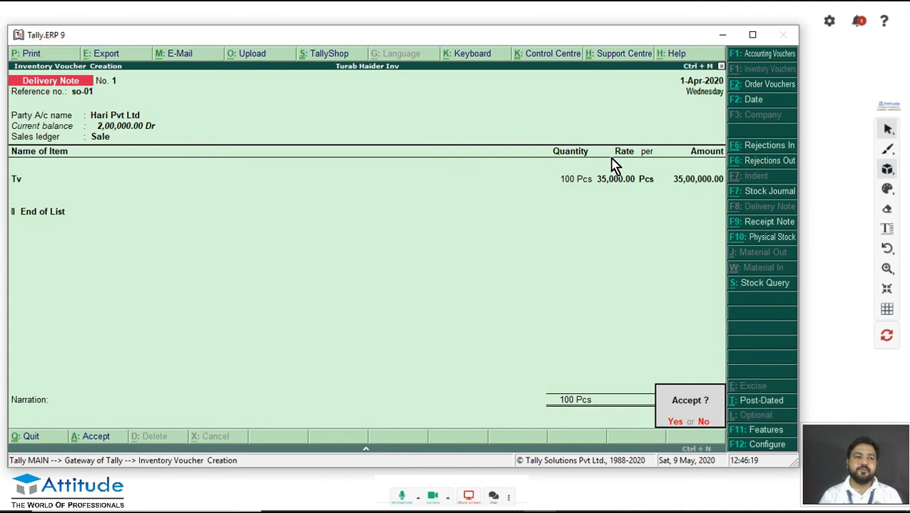
key("Return")
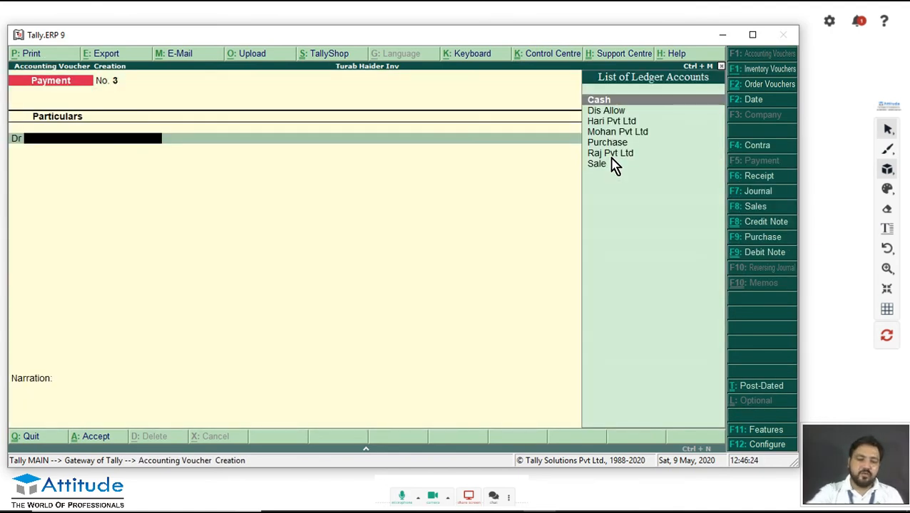
Take back 20 Pcs of Tv from Hari Pvt Ltd against So-02, batch 01, and save.
key("ctrl+F6")
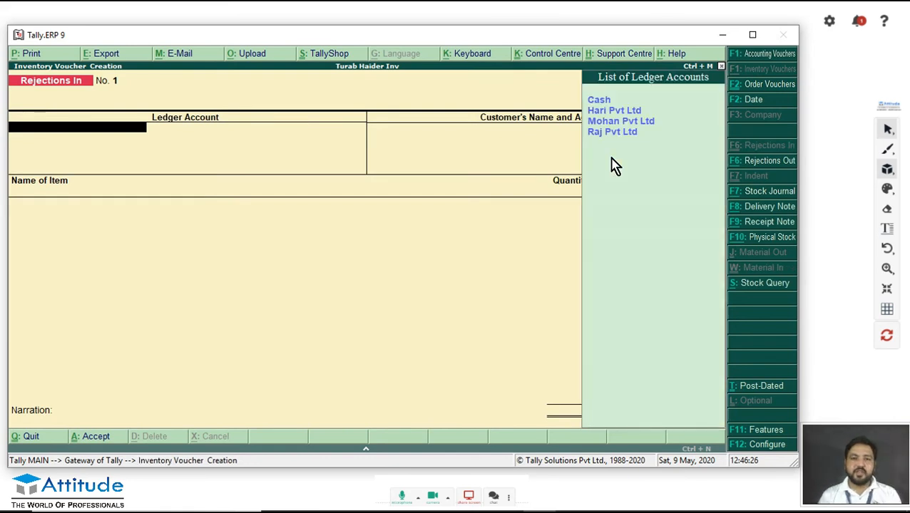
key("Down")
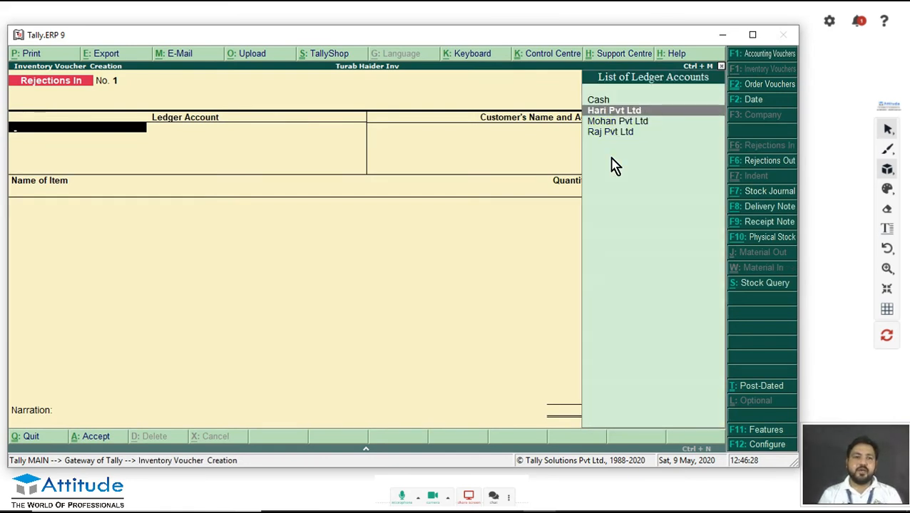
key("Return")
key("Return")
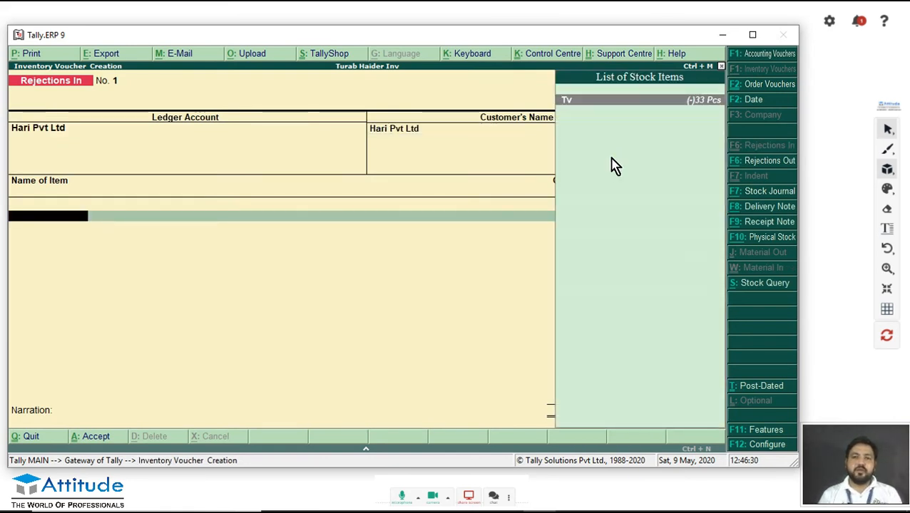
key("Return")
type("1")
key("Down")
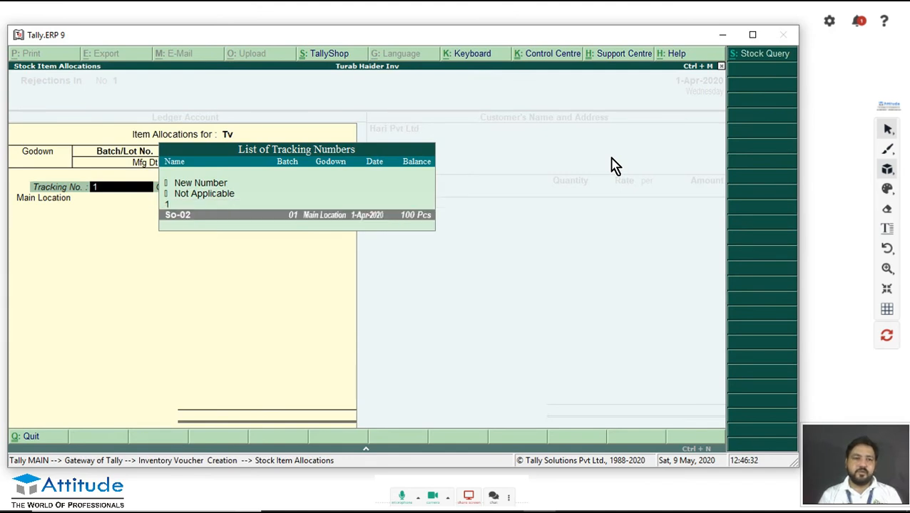
key("Return")
key("Return")
key("Return")
type("20")
key("Return")
key("Return")
key("Return")
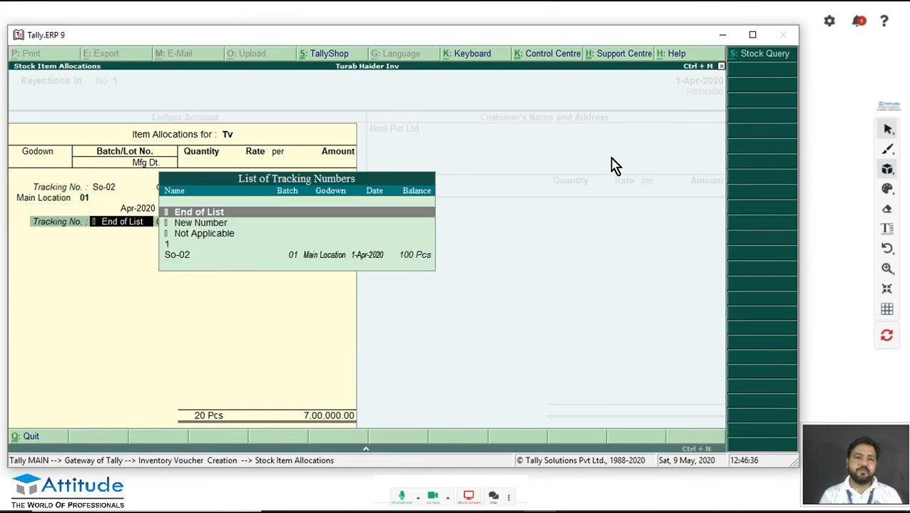
key("Return")
key("Return")
key("Return")
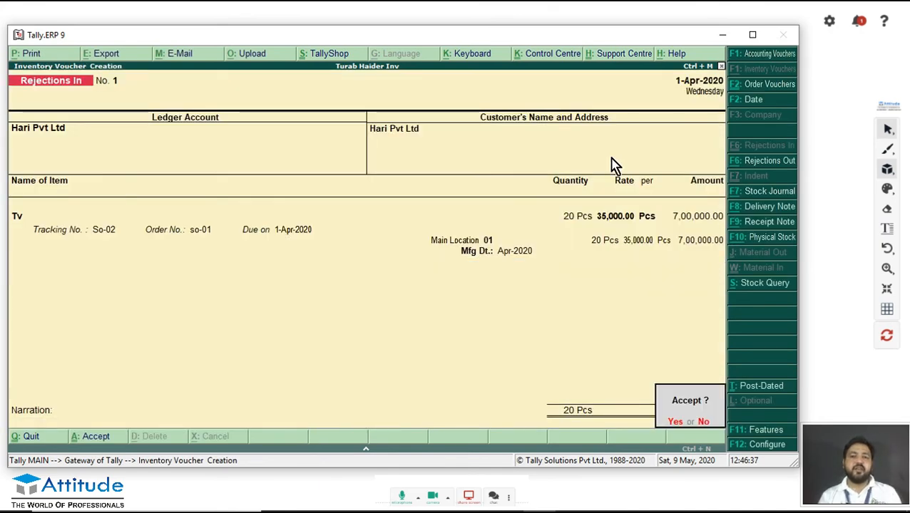
key("Return")
Exit voucher entry back to the Gateway of Tally.
key("Escape")
key("Return")
key("Escape")
key("Escape")
Show Sales Bills Pending in detailed view, with 80 Pcs of Tv pending on So-02.
key("d")
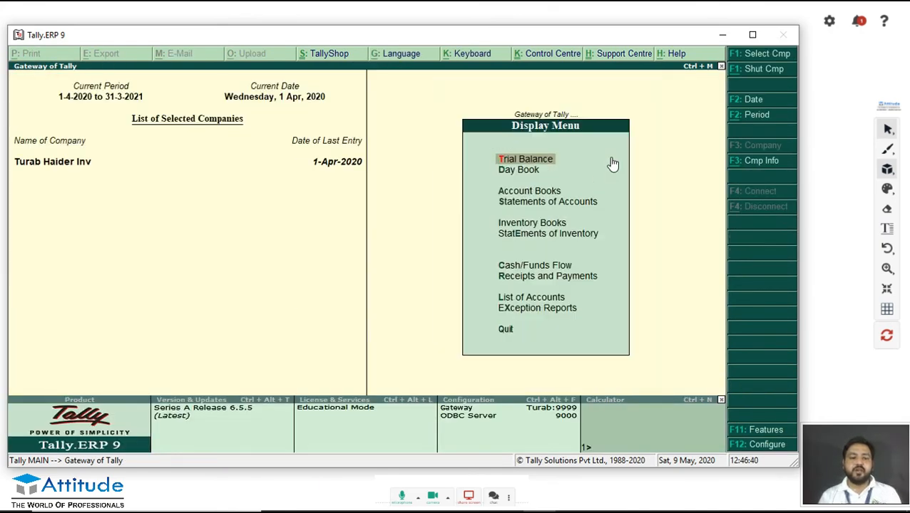
key("Down")
key("Down")
key("Down")
key("Down")
key("Down")
key("Return")
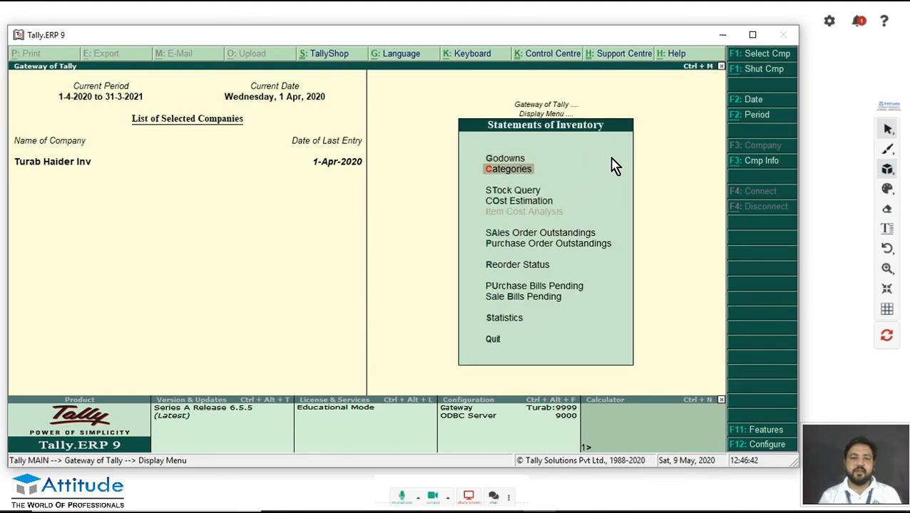
key("Down")
key("Down")
key("Down")
key("Down")
key("Down")
key("Down")
key("Down")
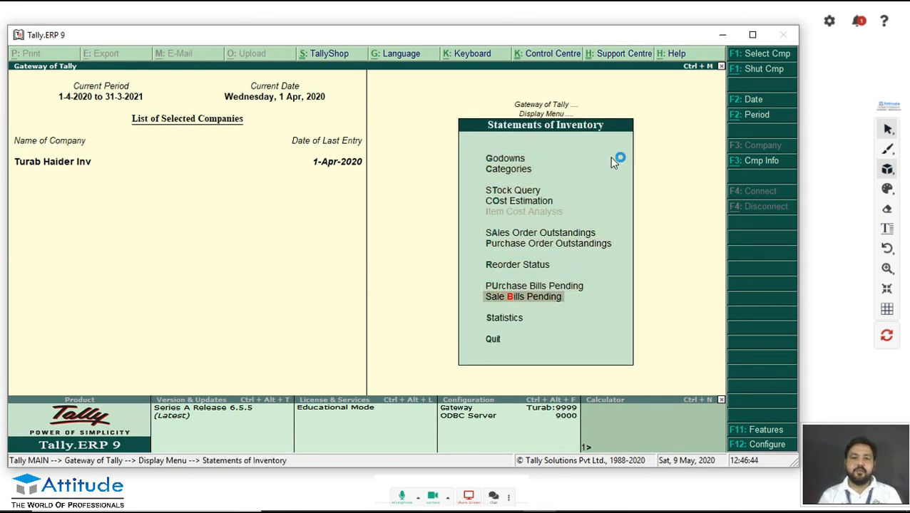
key("Return")
key("alt+F1")
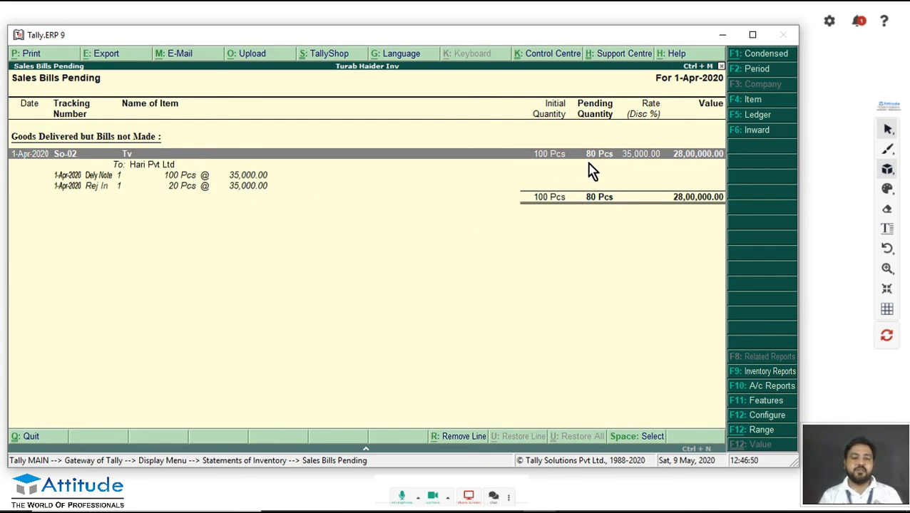
Close the report and return to Accounting Vouchers entry.
key("Escape")
key("Escape")
key("Escape")
key("Escape")
key("n")
key("Down")
key("Down")
key("Up")
key("Return")
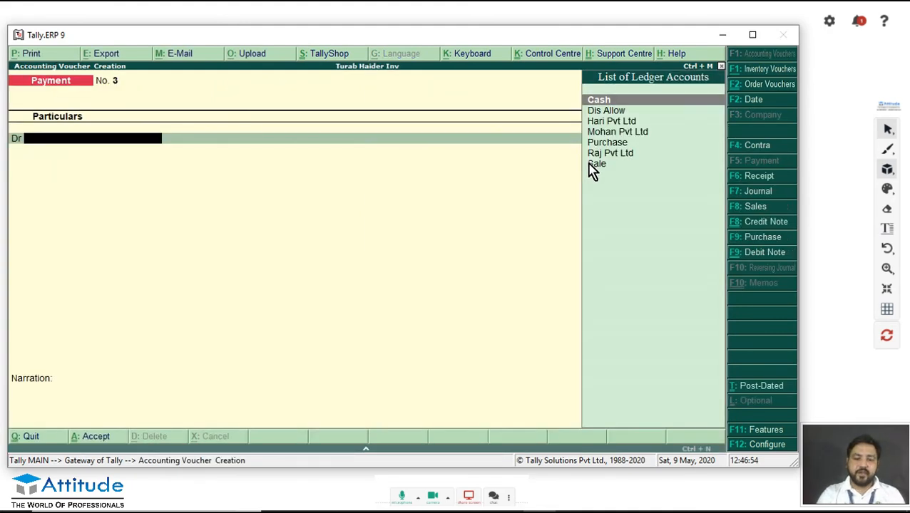
Start Sales voucher No. 6 for Hari Pvt Ltd, billed against delivery So-02.
key("F8")
key("Return")
key("Down")
key("Down")
key("Up")
key("Return")
key("Down")
key("Down")
key("Down")
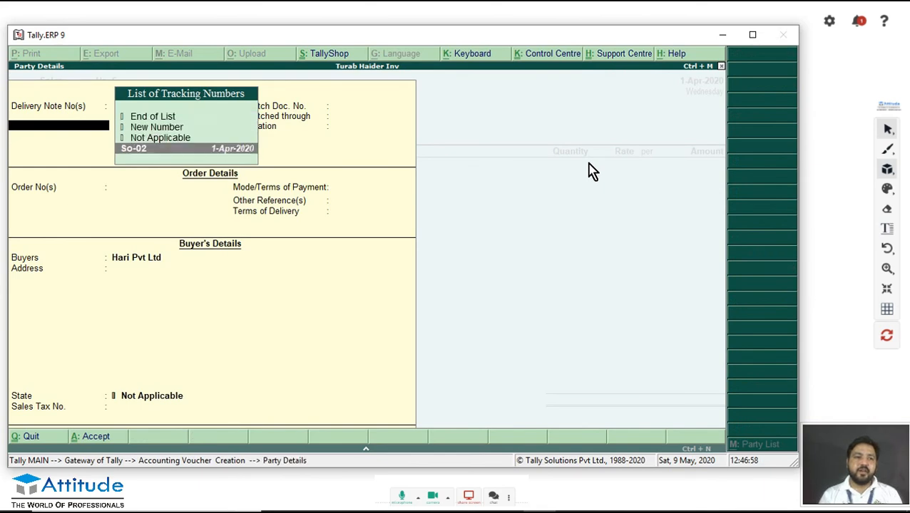
key("Return")
Accept 80 Pcs of Tv at 35,000.00 under a new bill reference and save.
key("Return")
key("Return")
key("Return")
key("Return")
key("Return")
key("Return")
key("Return")
key("Return")
key("Return")
key("Return")
key("Return")
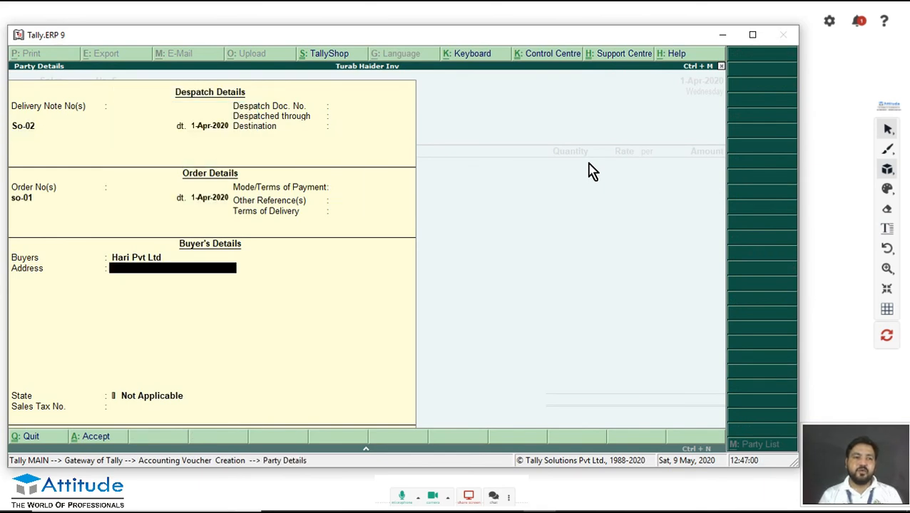
key("Return")
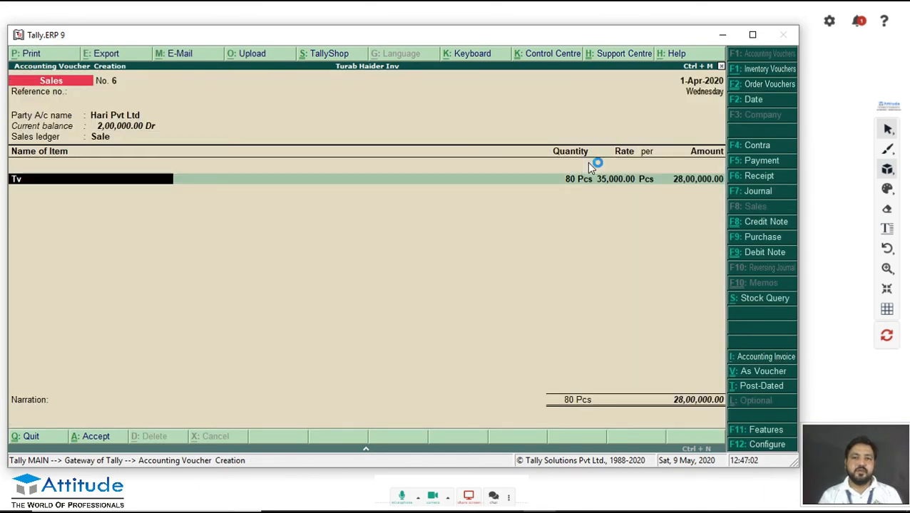
key("Return")
key("Return")
key("Return")
key("Return")
key("Return")
key("Return")
key("Return")
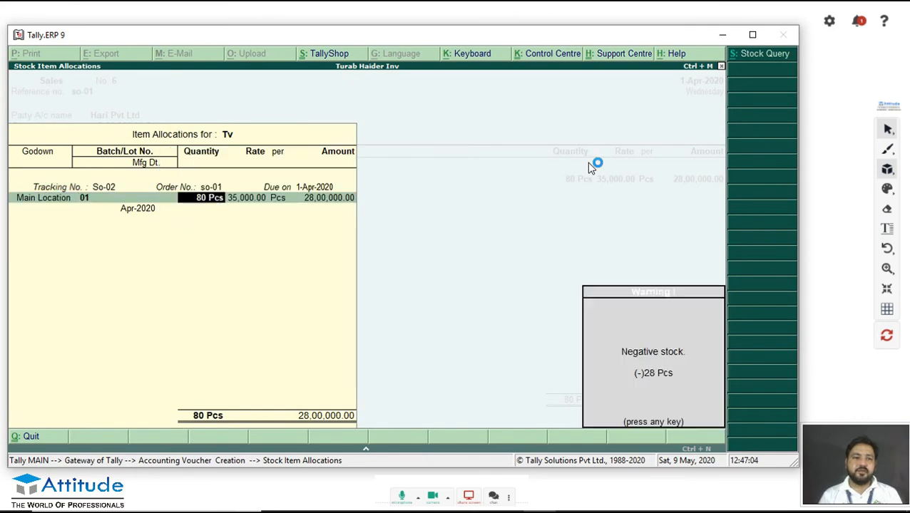
key("Return")
key("Return")
key("Return")
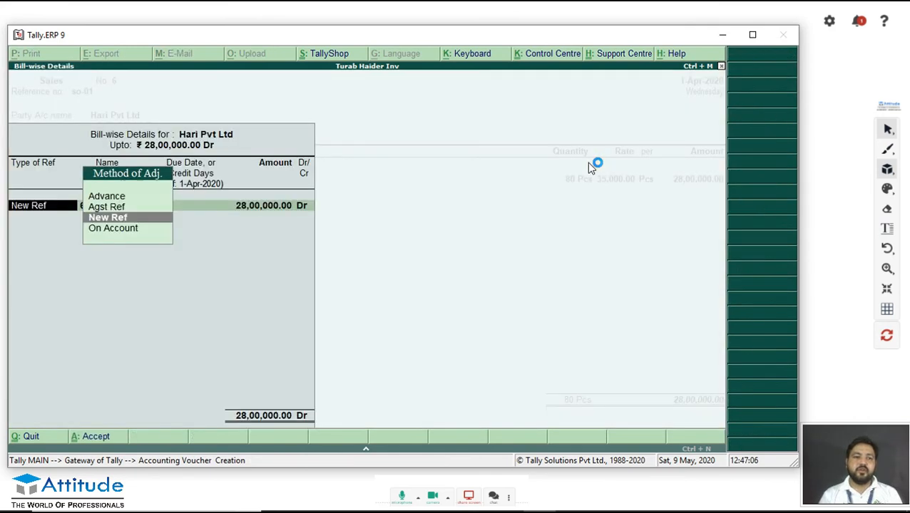
key("Return")
key("Return")
key("Return")
key("Return")
key("Return")
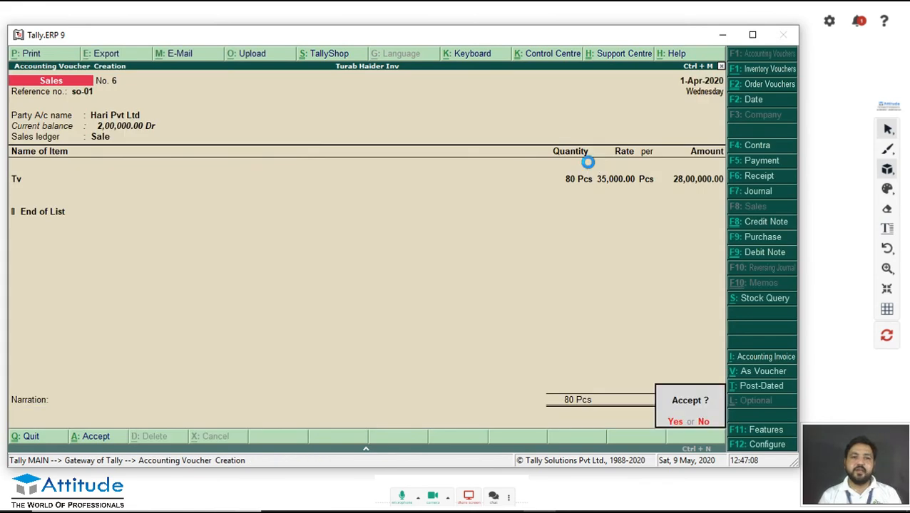
key("Return")
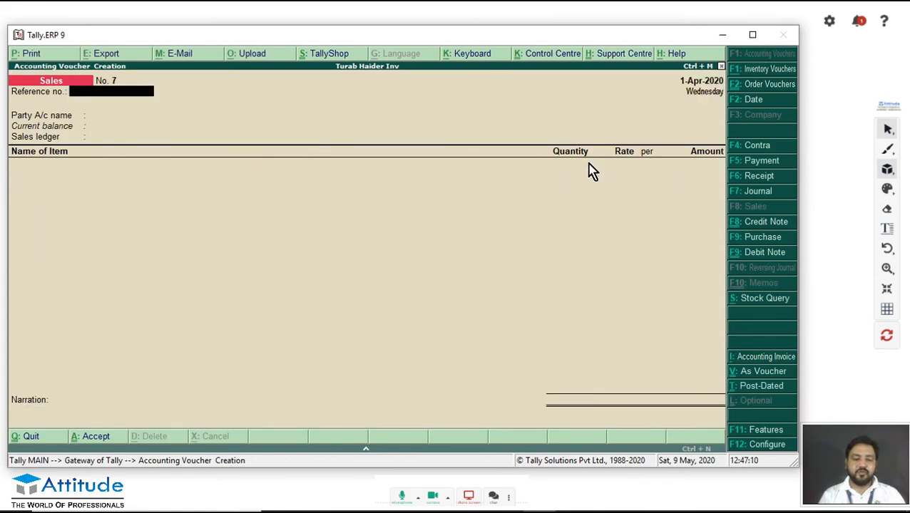
Start a credit note against invoice 6 dated 1-Apr-2020 for Hari Pvt Ltd on the Sale ledger.
key("ctrl+F8")
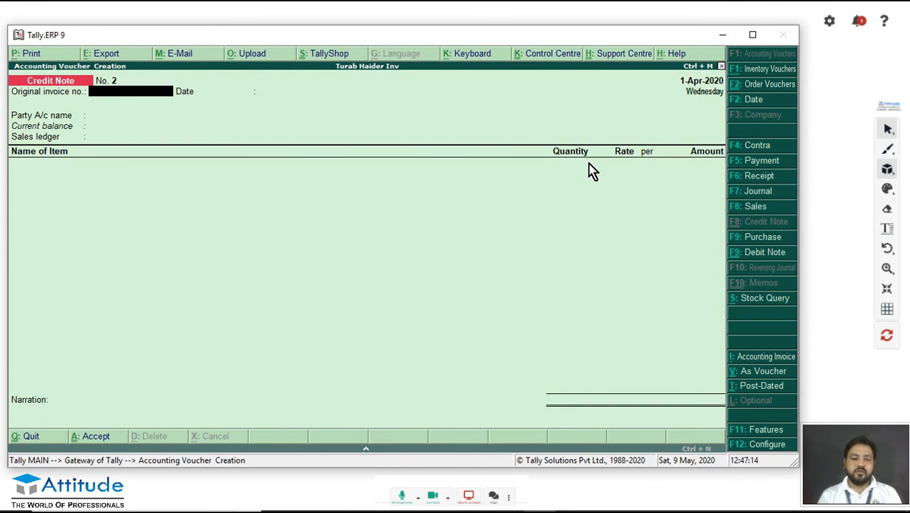
type("6")
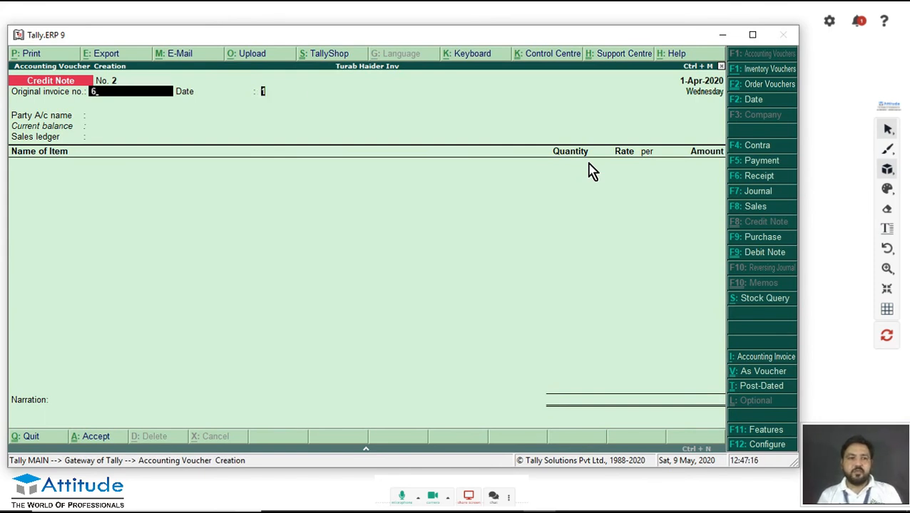
key("Return")
key("Return")
key("Down")
key("Return")
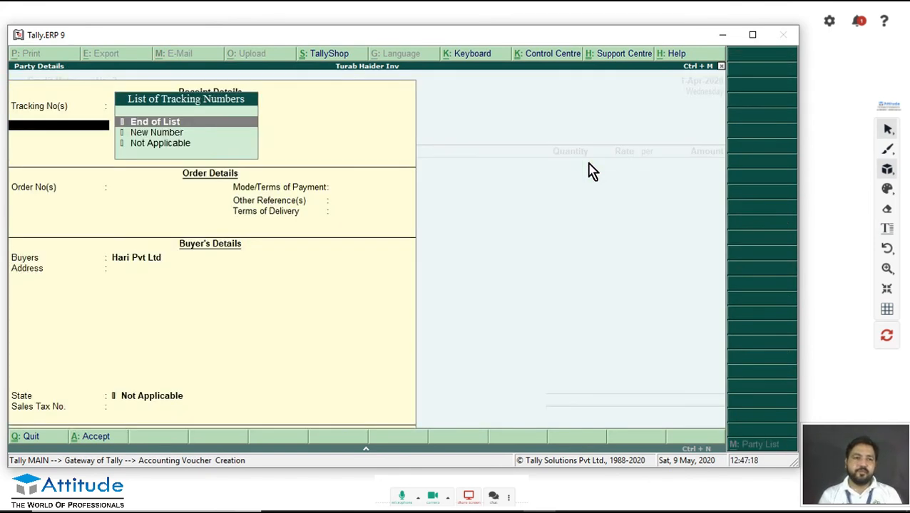
key("Return")
key("Return")
key("Return")
key("Return")
key("Return")
key("Return")
key("Return")
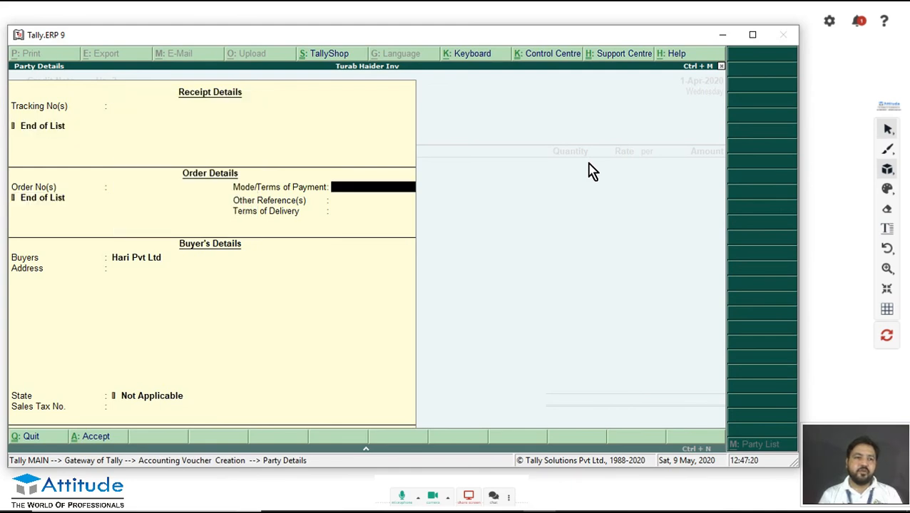
key("Return")
key("Return")
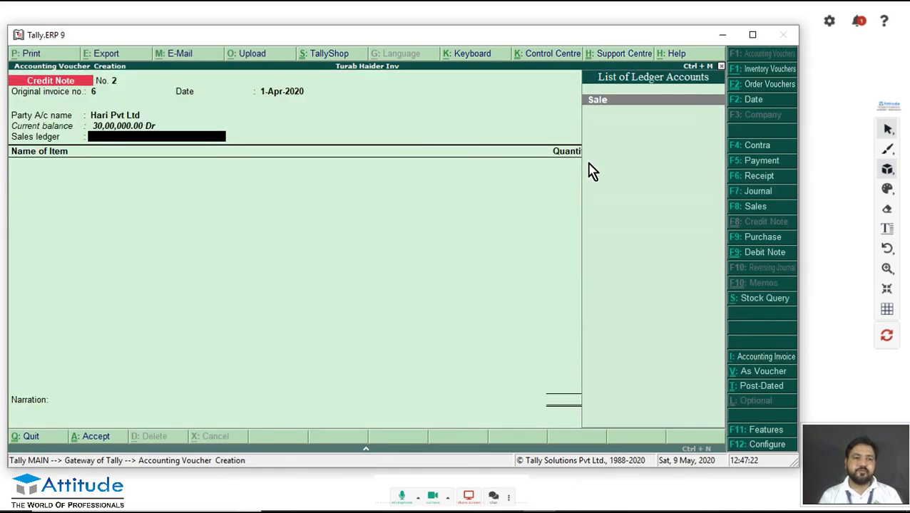
key("Return")
Return 10 Pcs of Tv into Main Location, batch 01.
type("tv")
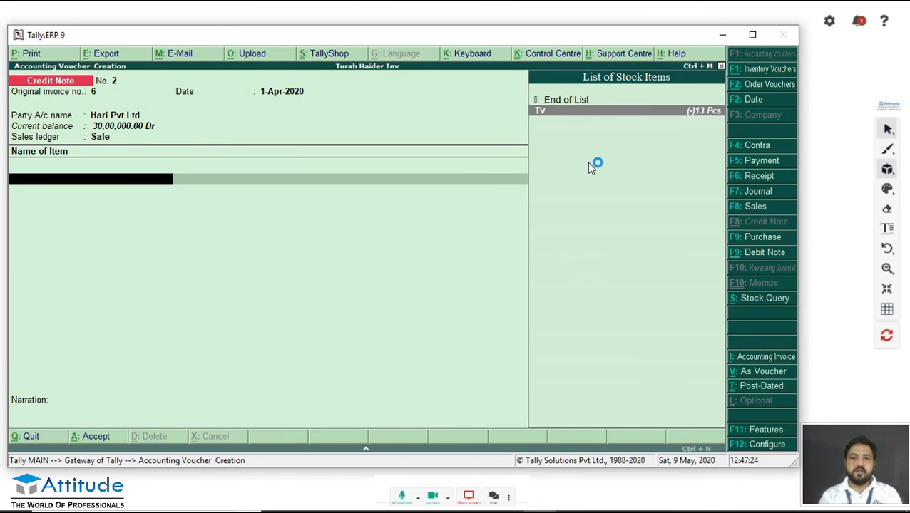
key("Return")
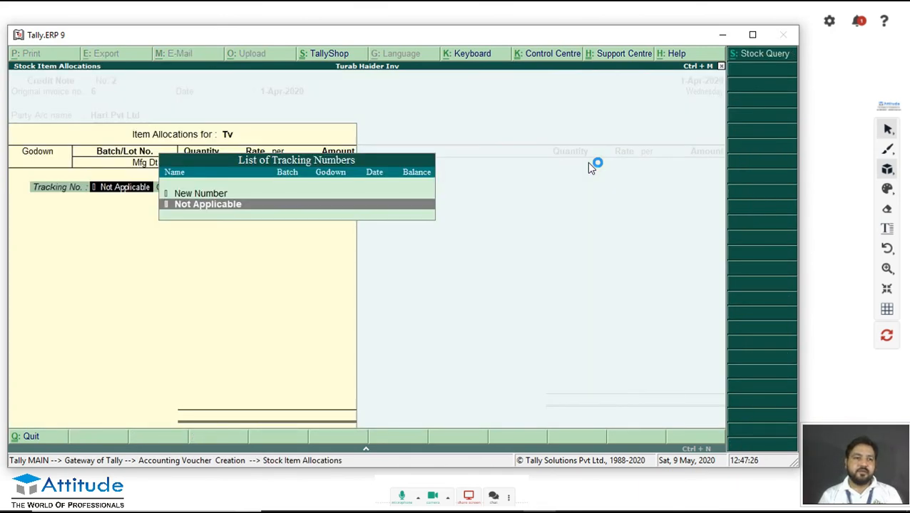
key("Escape")
key("Return")
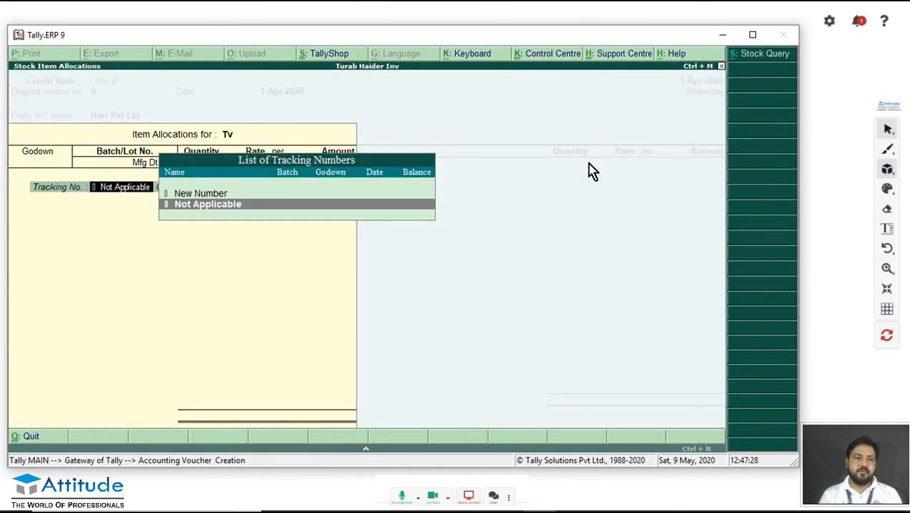
key("Return")
key("Return")
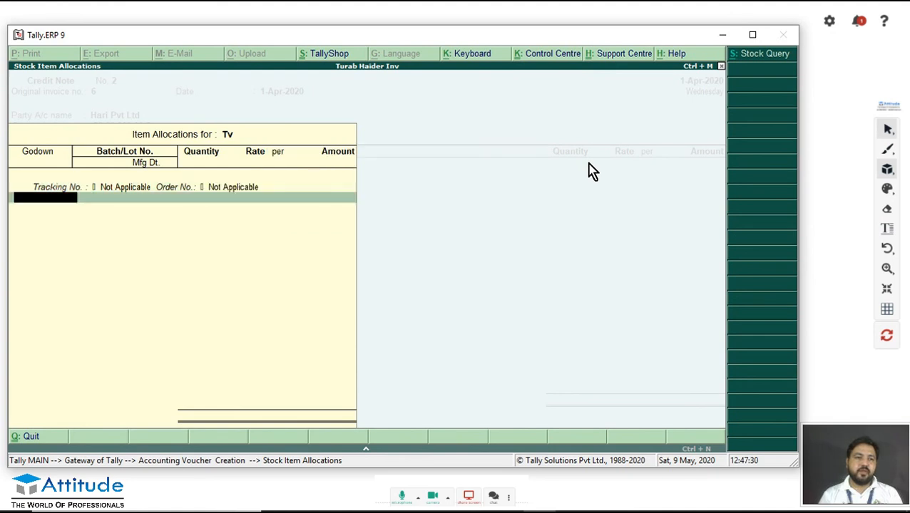
key("Down")
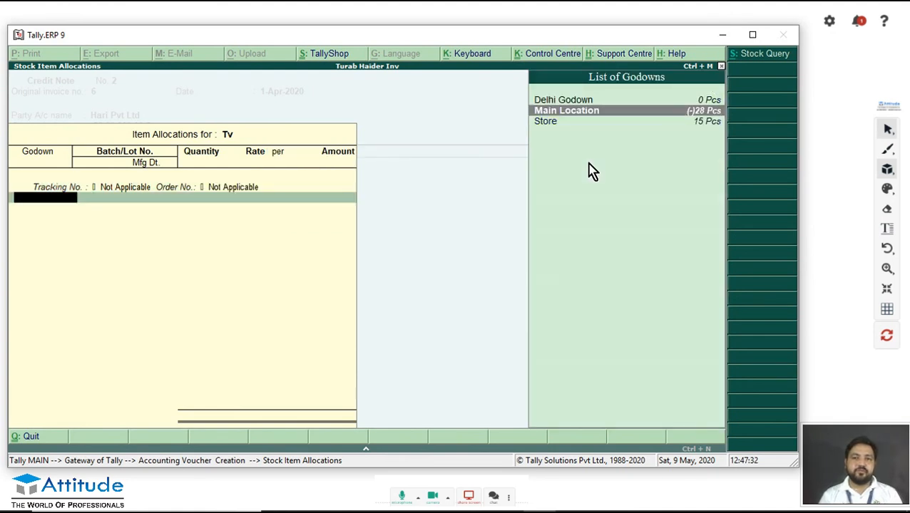
key("Return")
key("Return")
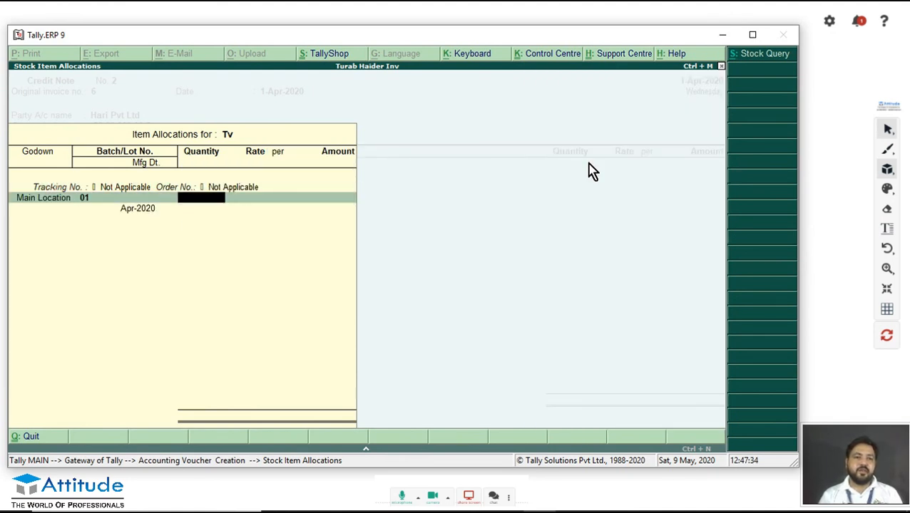
type("10")
key("Return")
key("Return")
key("Return")
key("Return")
Adjust the 3,50,000.00 credit against bill 6 and save Credit Note No. 2.
key("Return")
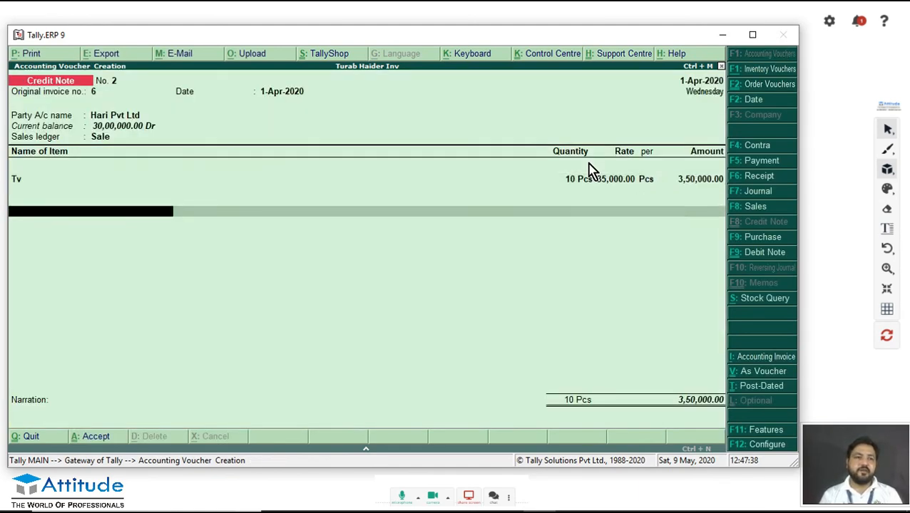
key("Return")
key("Down")
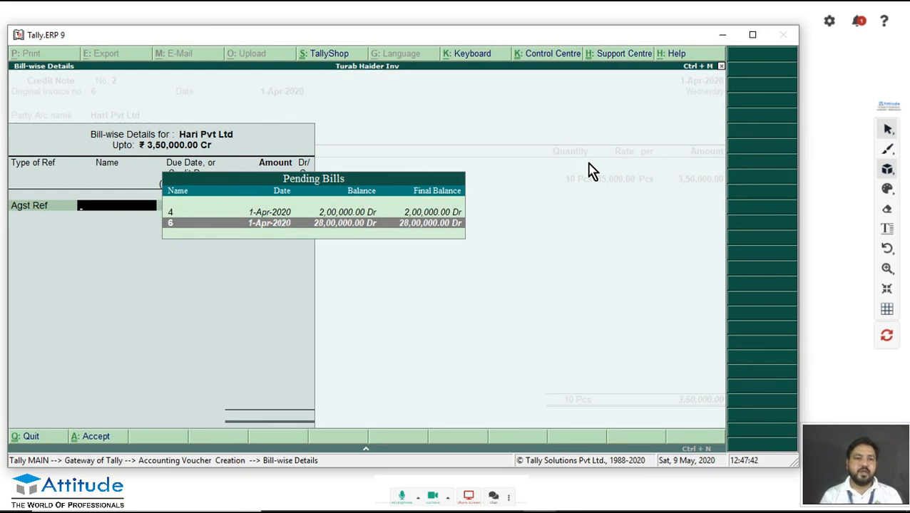
key("Return")
key("Return")
key("Return")
key("Return")
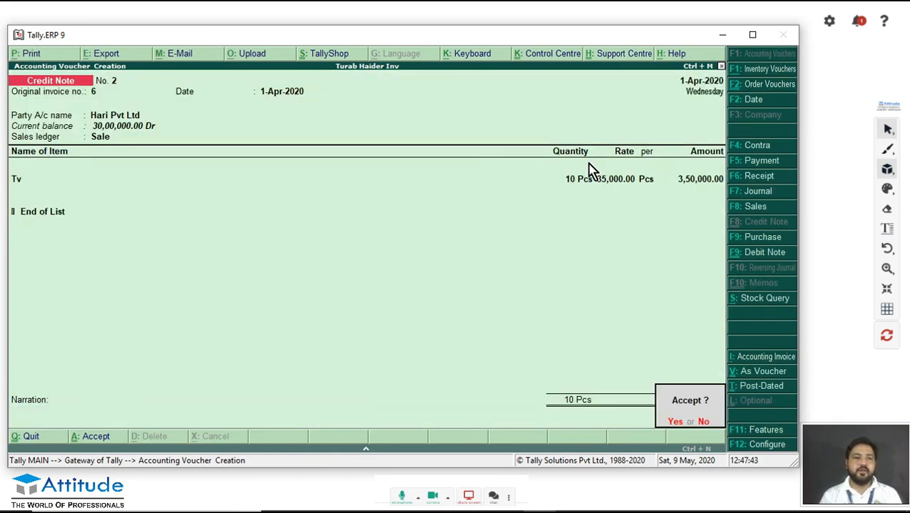
key("y")
key("F6")
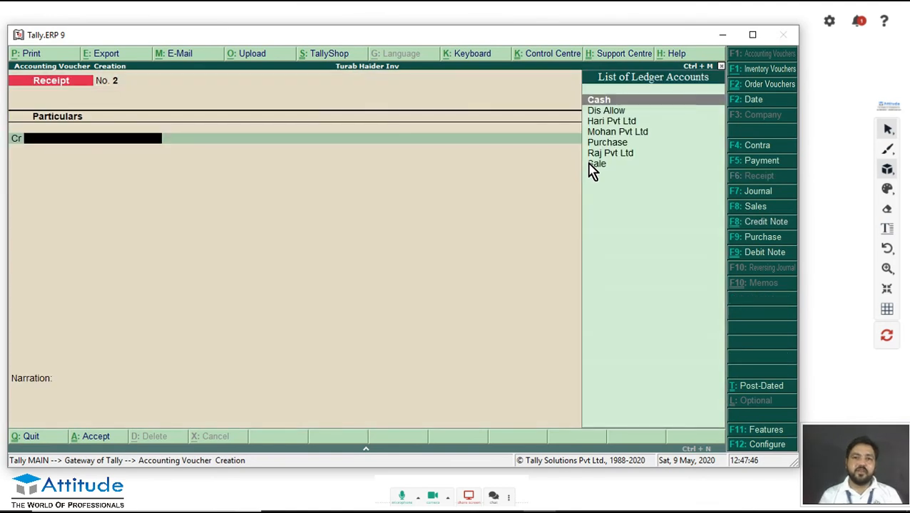
Receive 2,00,000 cash from Hari Pvt Ltd against bill 6 and save the receipt.
key("Down")
key("Down")
key("Return")
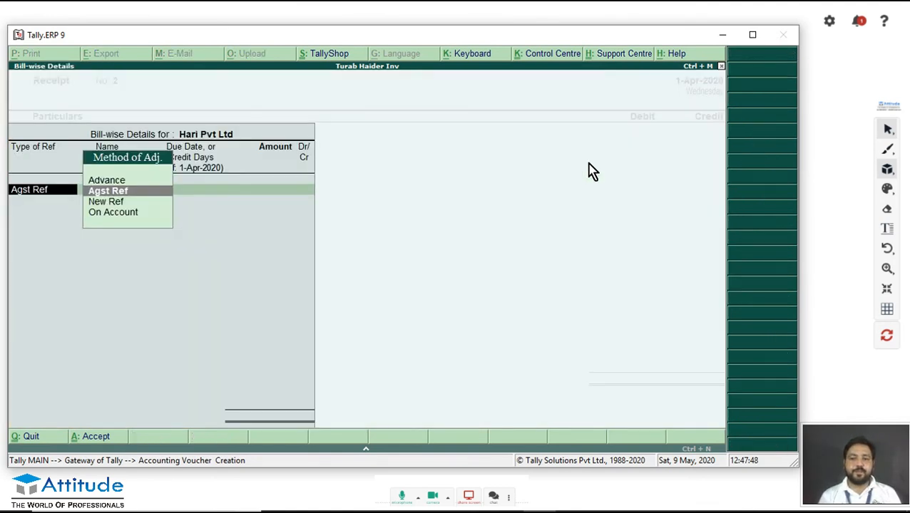
key("Return")
key("Return")
key("BackSpace")
key("BackSpace")
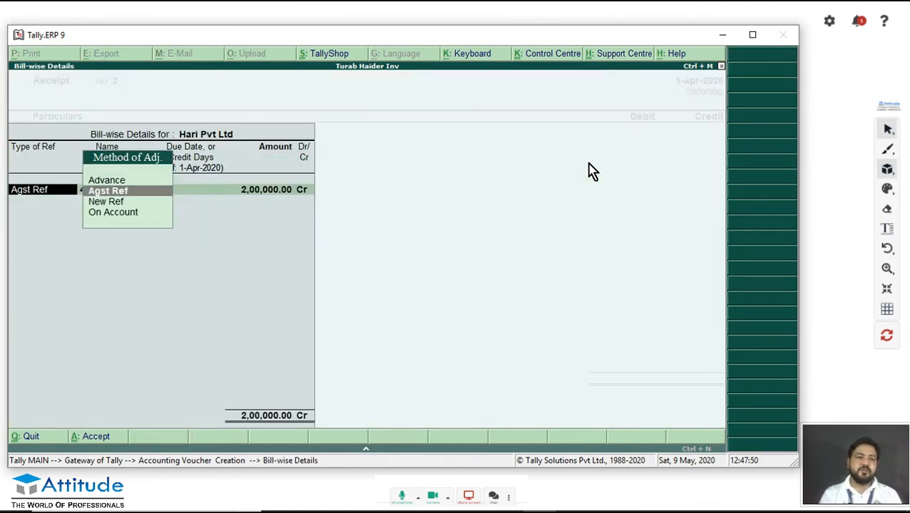
key("Down")
key("Up")
key("Return")
key("Down")
key("Return")
key("Return")
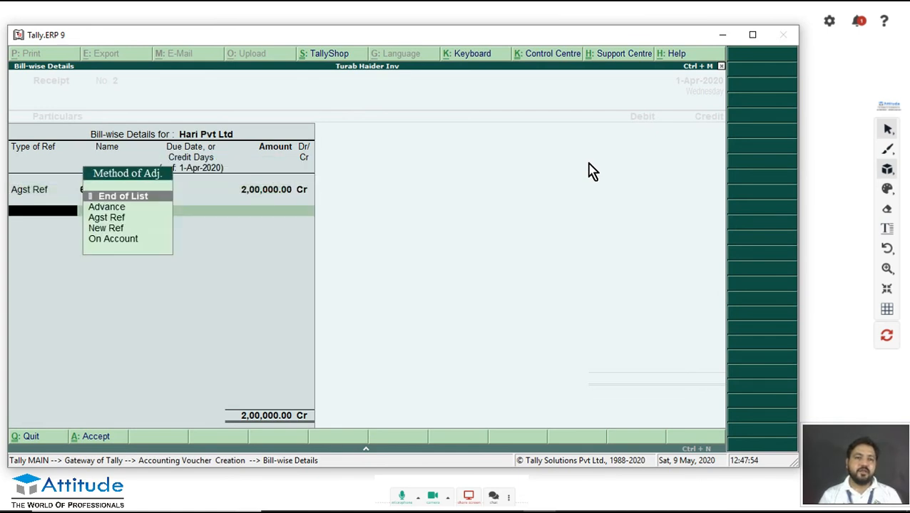
key("Return")
key("Return")
key("Return")
key("Return")
key("Return")
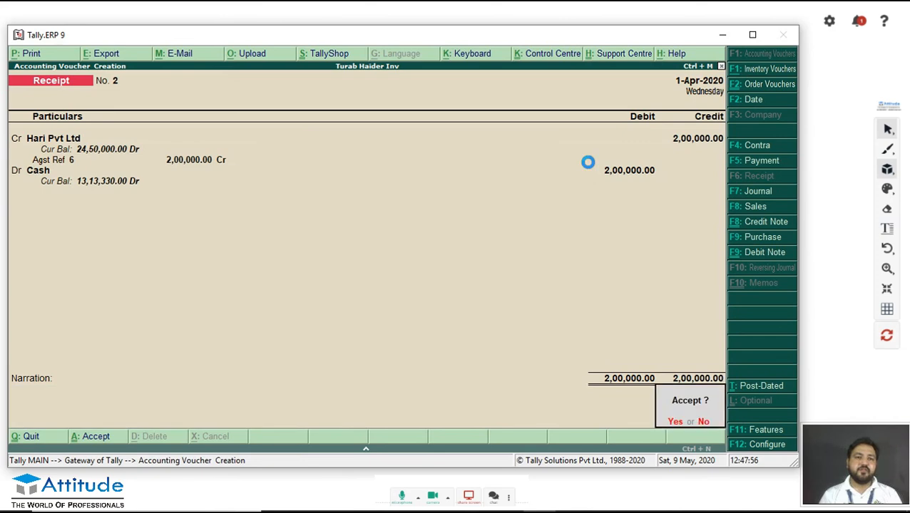
key("Return")
Quit to the Gateway of Tally and switch to the PowerPoint slides.
key("Escape")
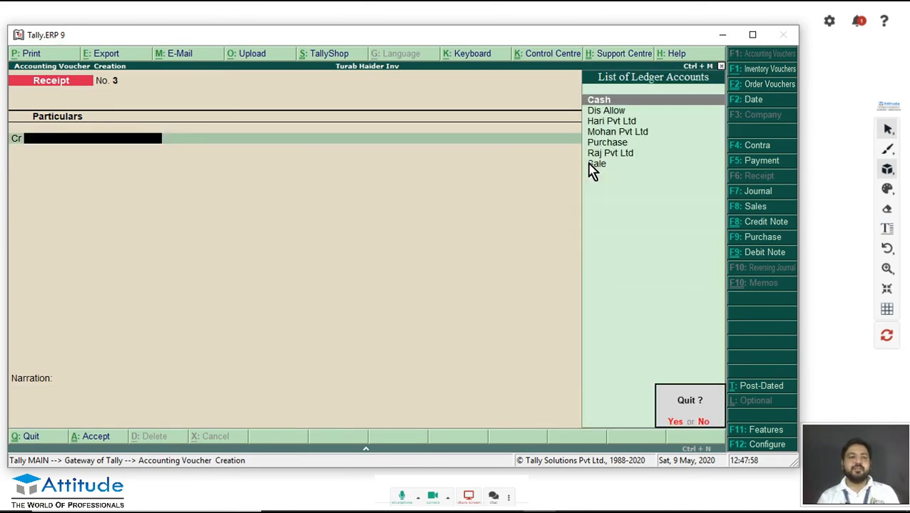
key("Return")
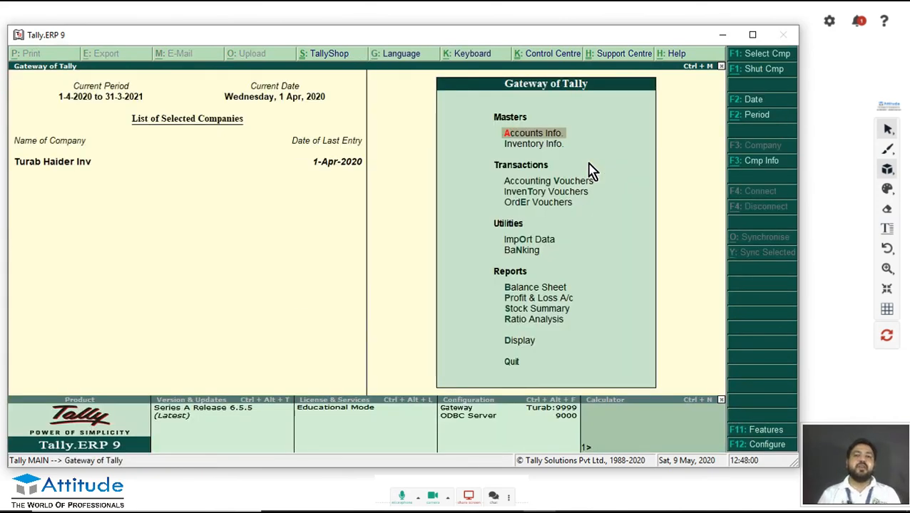
key("alt+Tab")
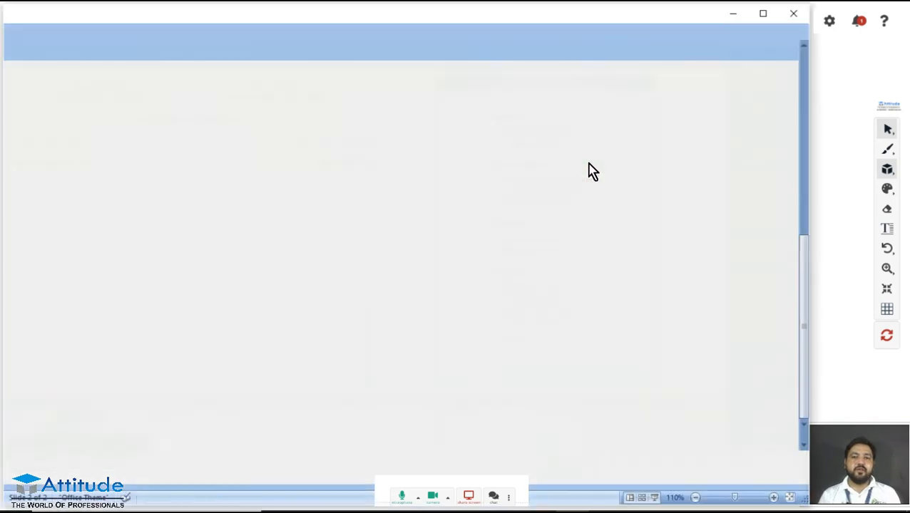